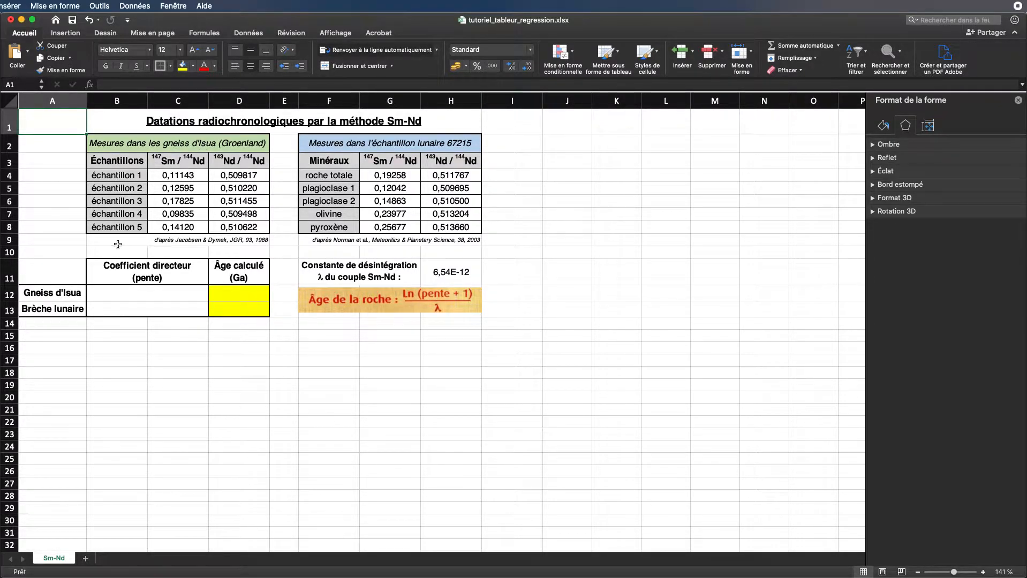
Select the Isua gneiss isotope ratios with their headers, range C3:D8.
left_click(174, 163)
left_click_drag(173, 164, 232, 226)
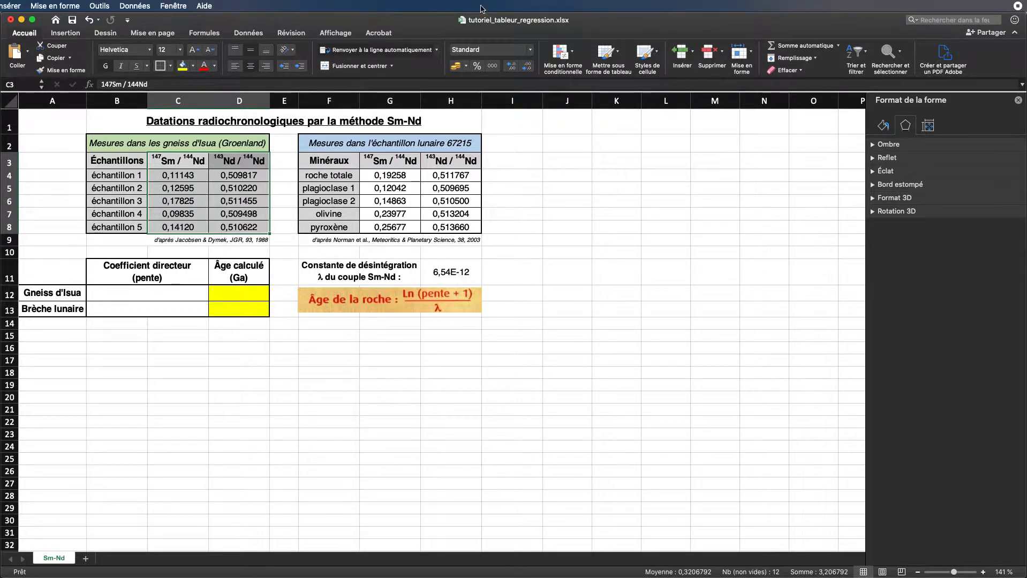
left_click(13, 6)
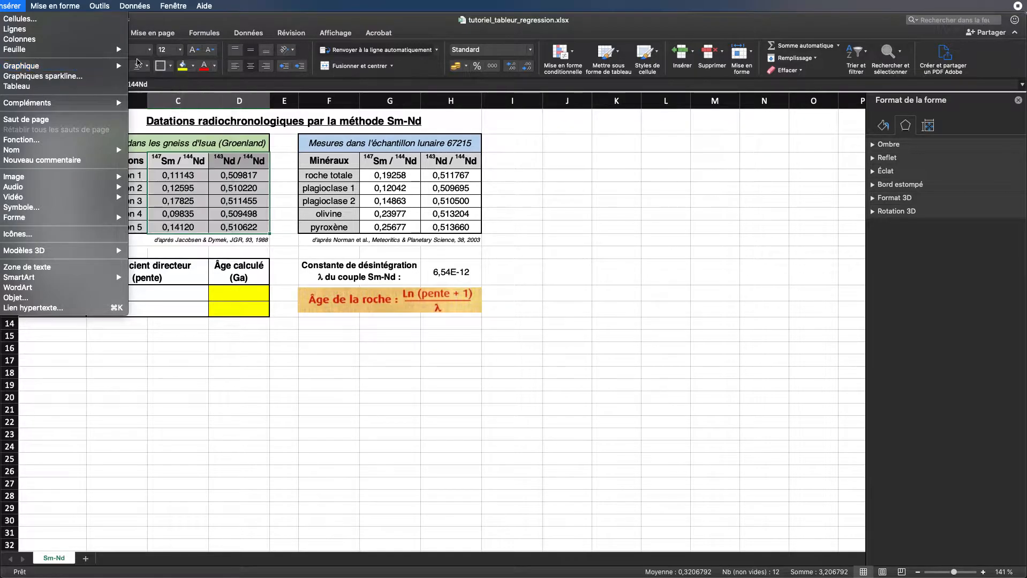
mouse_move(121, 65)
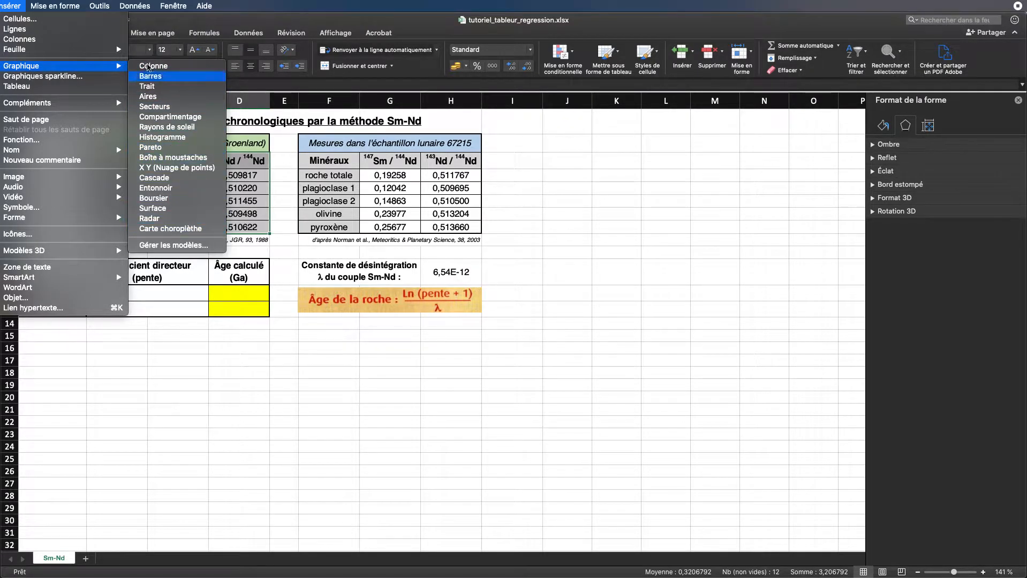
left_click(20, 7)
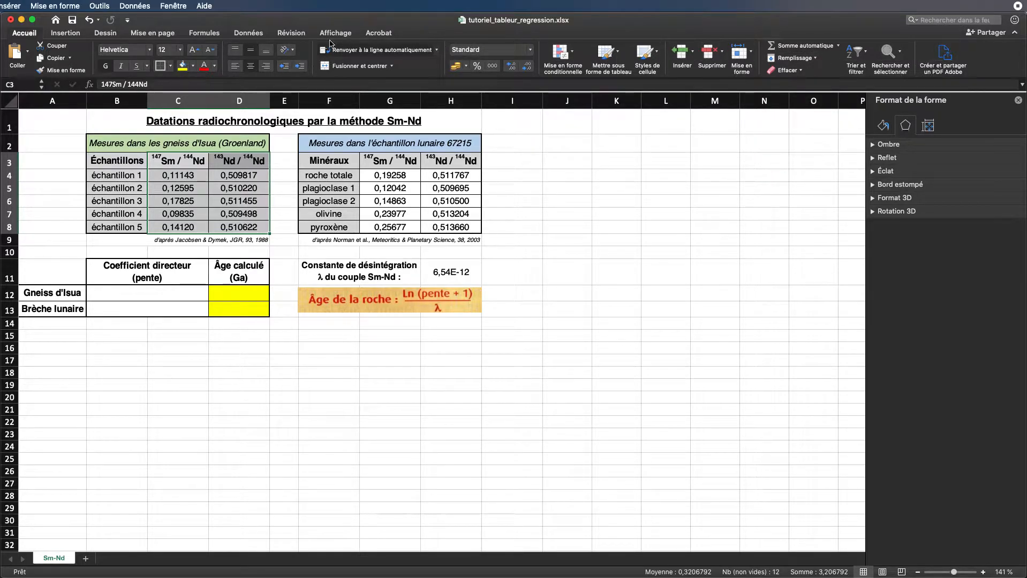
Insert a markers-only scatter chart of the selected ratios and place it below the tables, enlarged to span columns B to H.
left_click(66, 33)
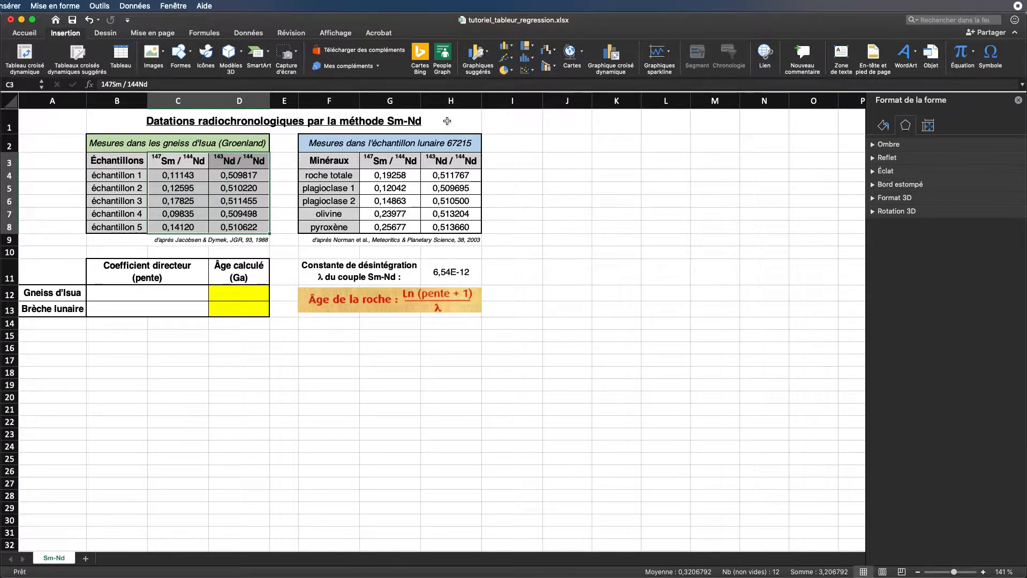
left_click(527, 70)
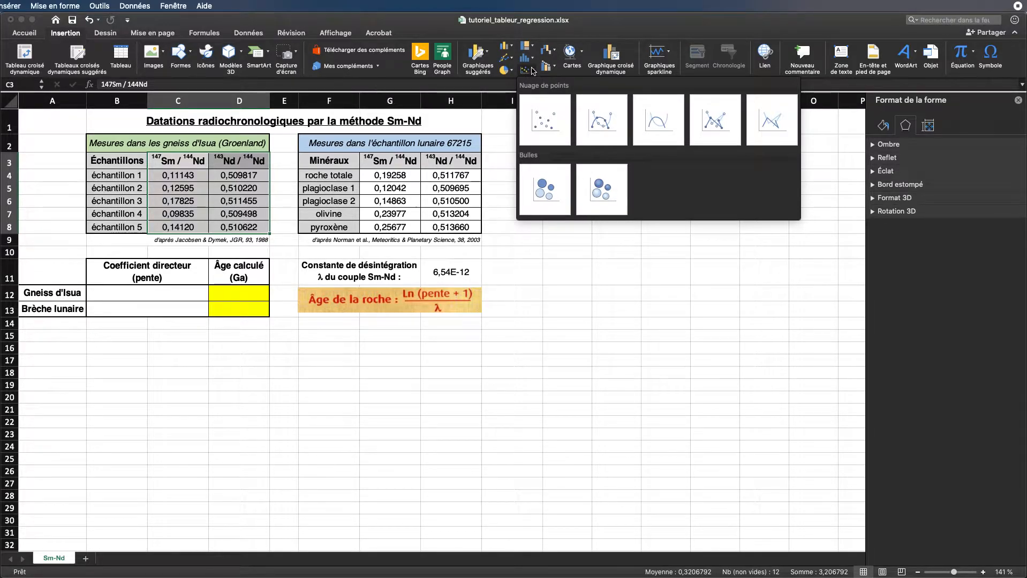
left_click(534, 71)
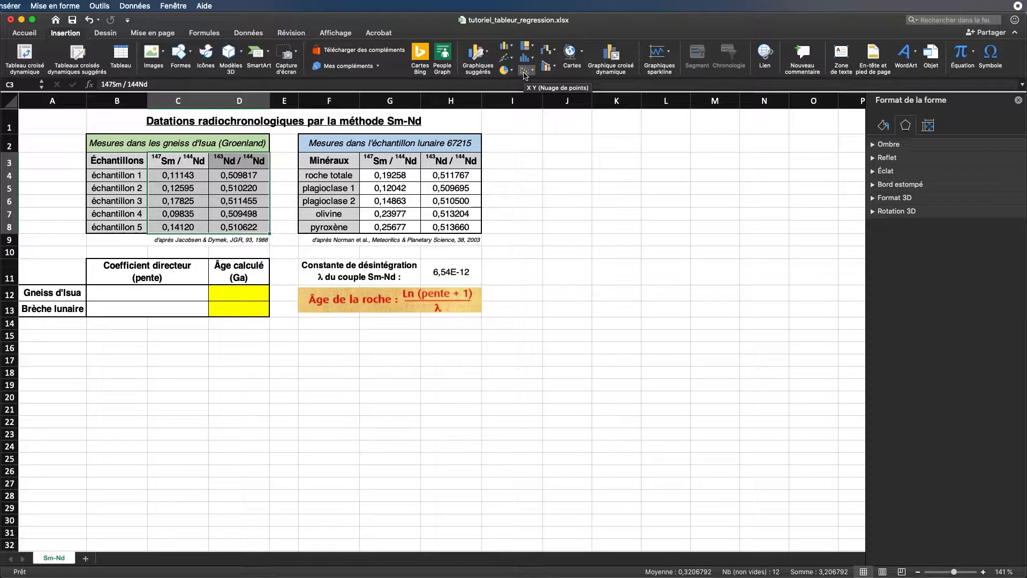
left_click(514, 60)
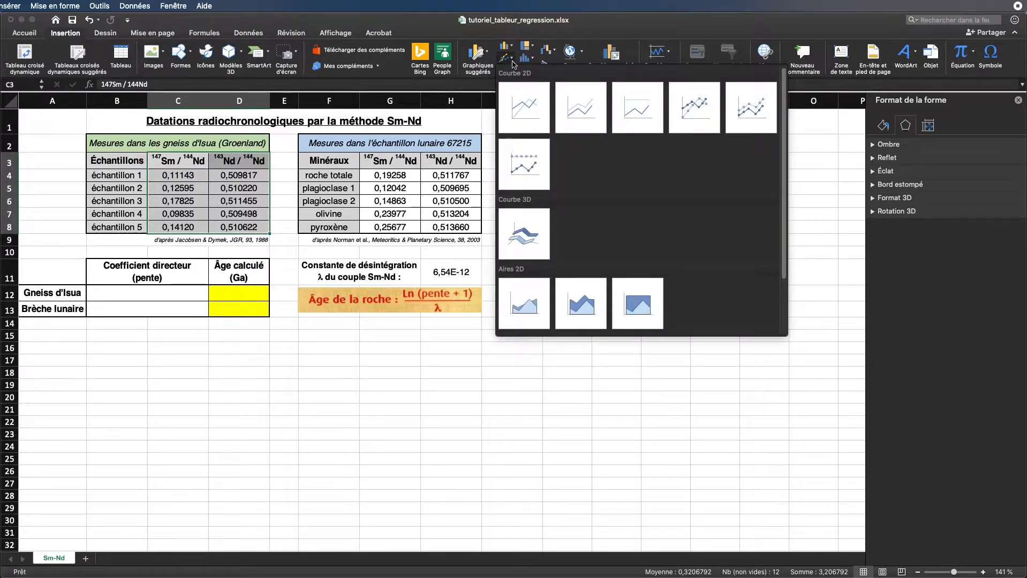
left_click(514, 60)
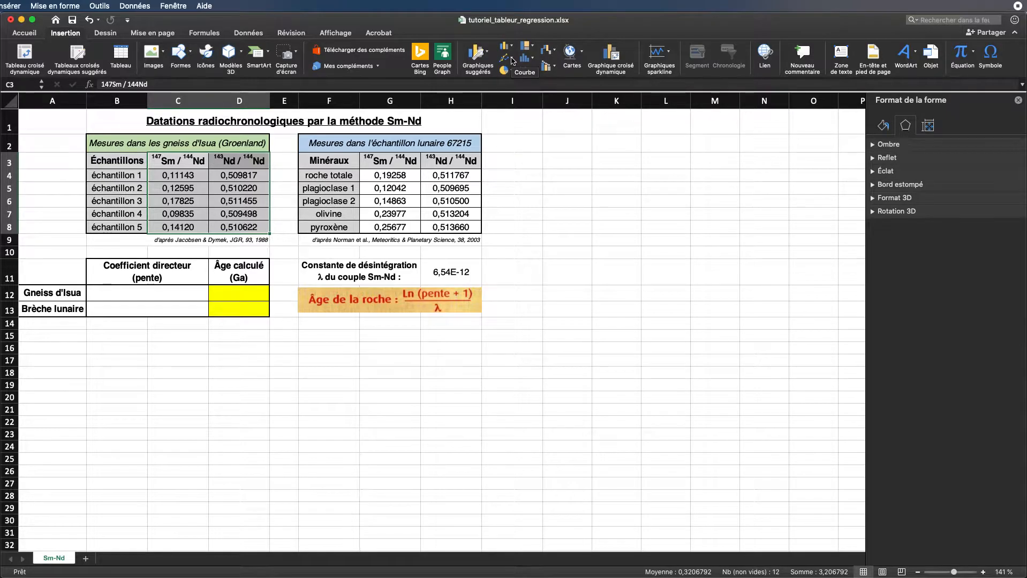
left_click(536, 72)
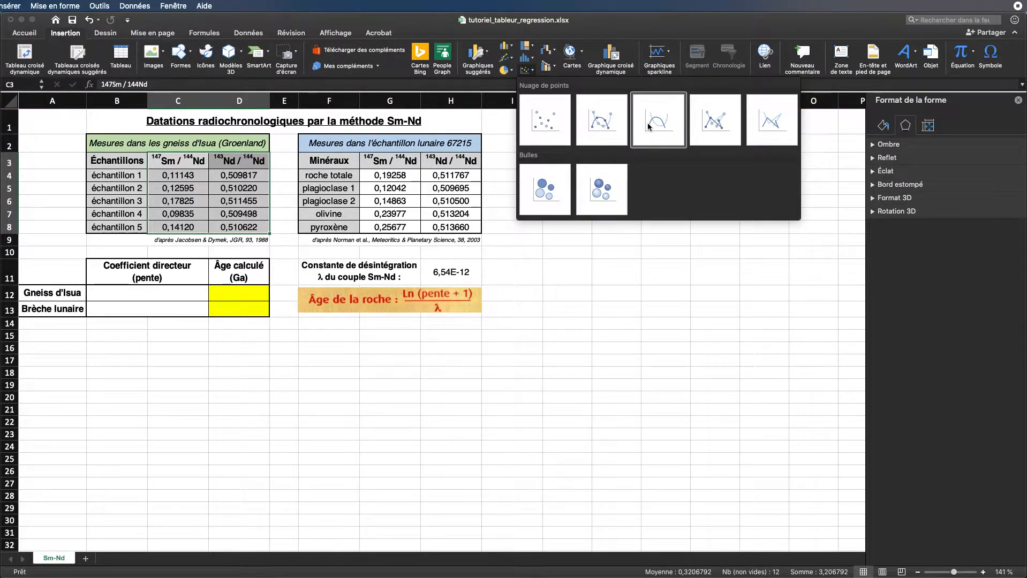
left_click(543, 129)
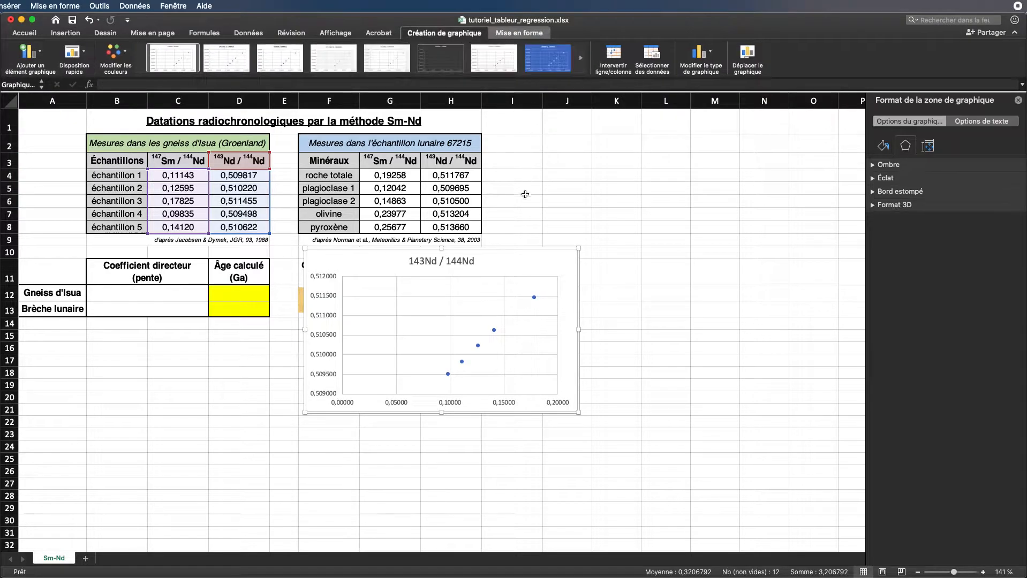
left_click_drag(523, 251, 314, 328)
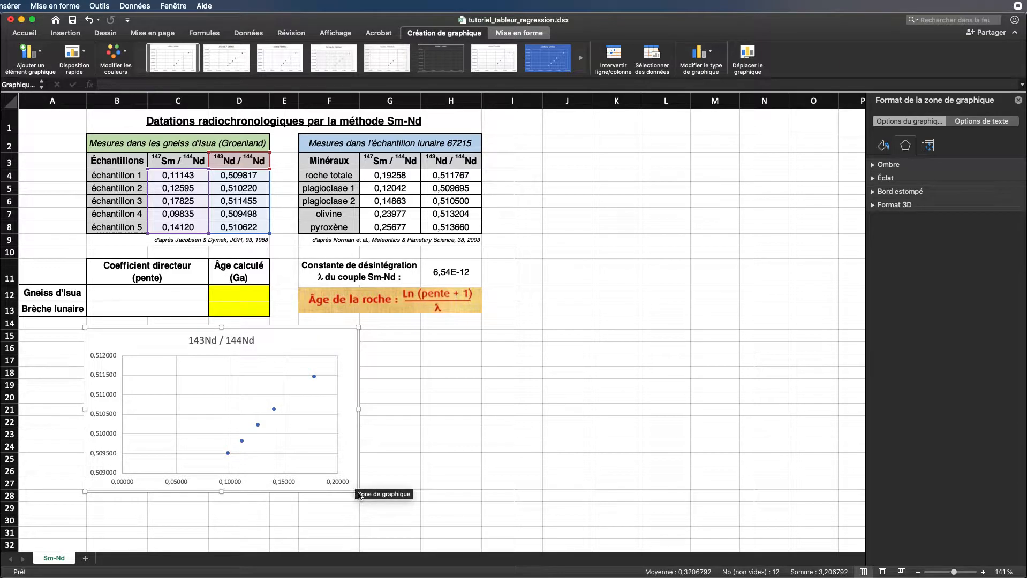
left_click_drag(358, 491, 479, 519)
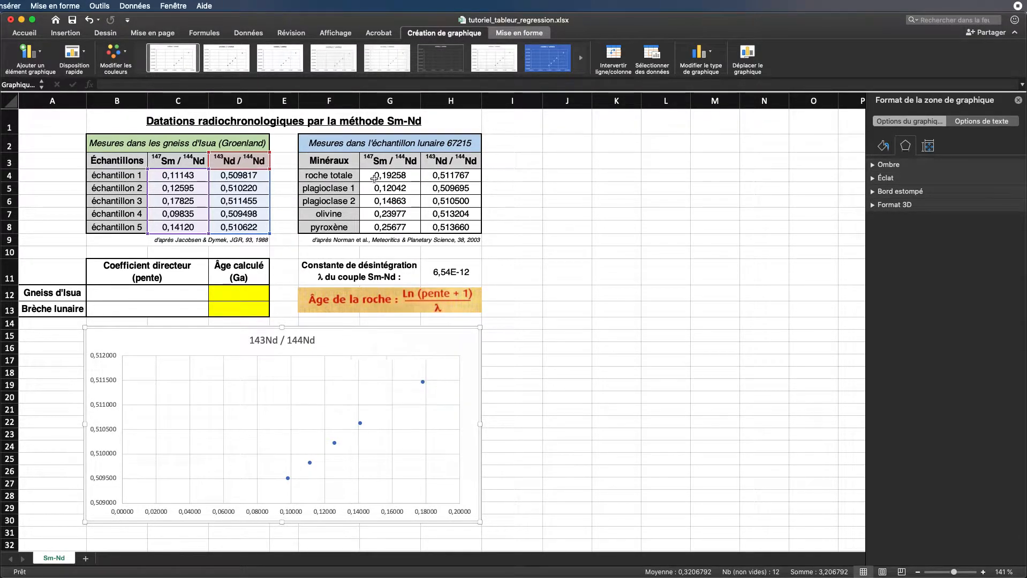
Insert a separate markers-only scatter chart from the lunar sample ratios in G3:H8 and delete it.
left_click_drag(387, 163, 443, 227)
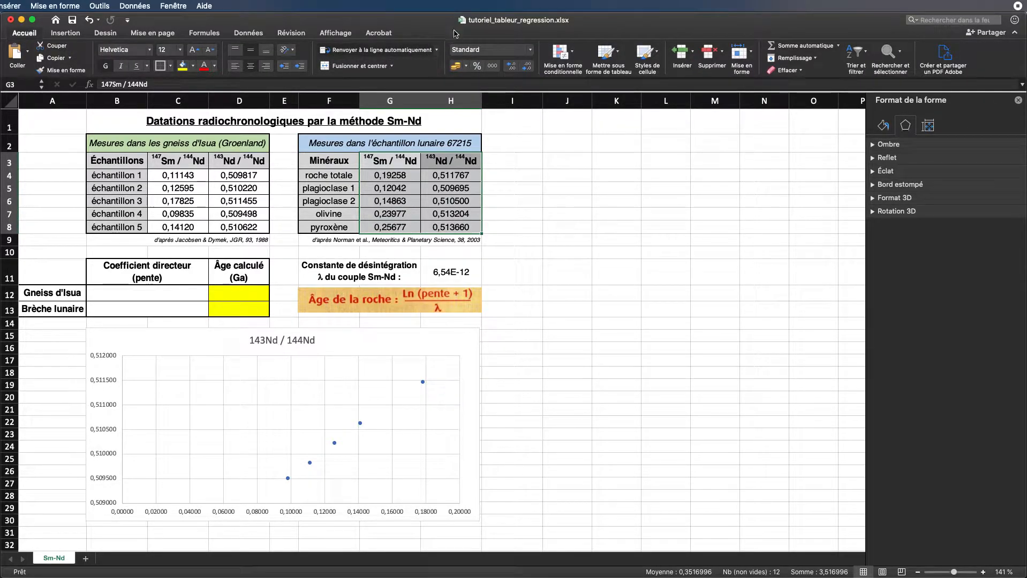
left_click(65, 32)
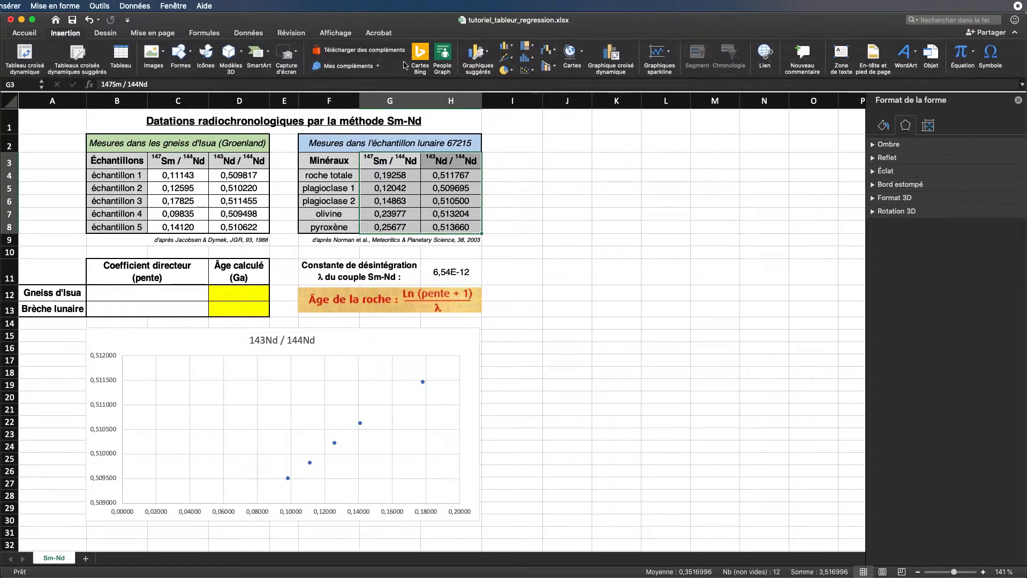
left_click(527, 70)
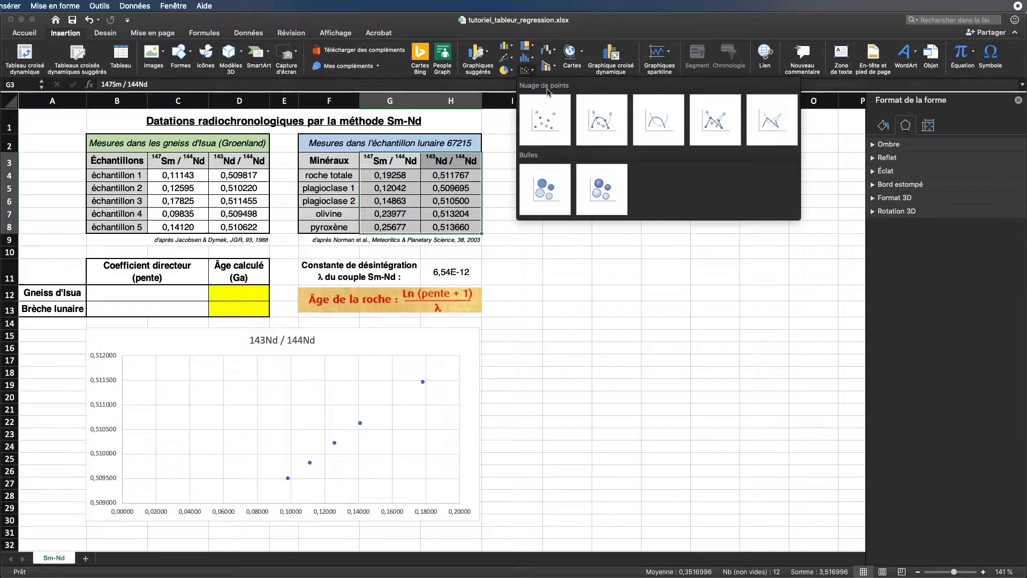
left_click(554, 120)
left_click_drag(508, 254, 688, 212)
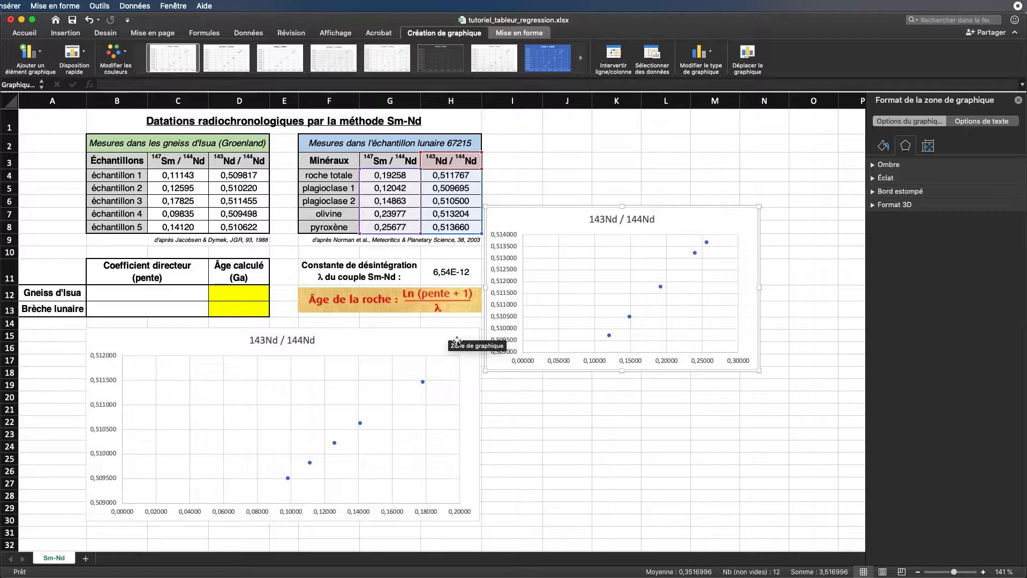
key("Delete")
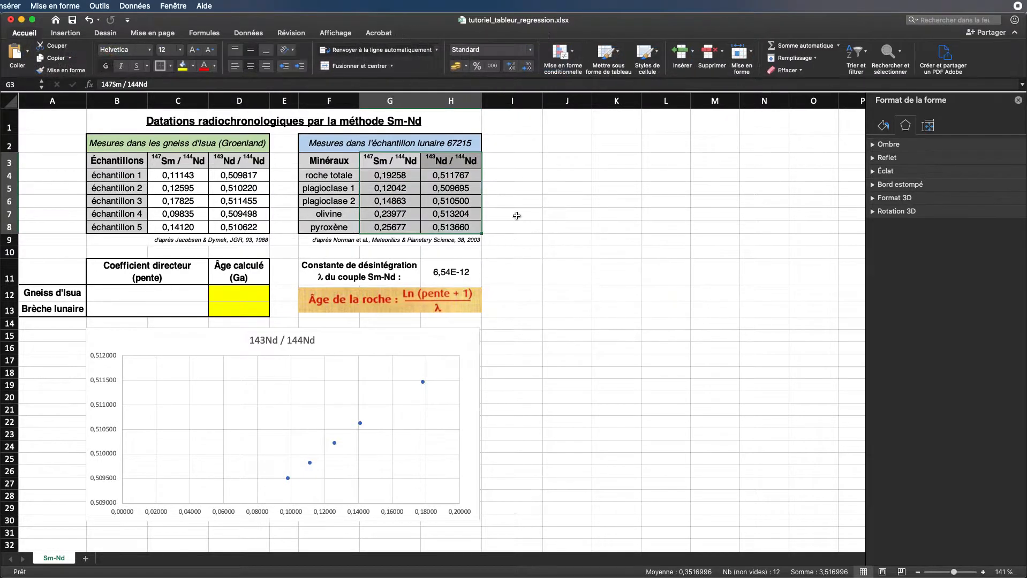
Examine the design and formatting options offered for the scatter chart's area, title and gridlines.
left_click(549, 201)
left_click(226, 325)
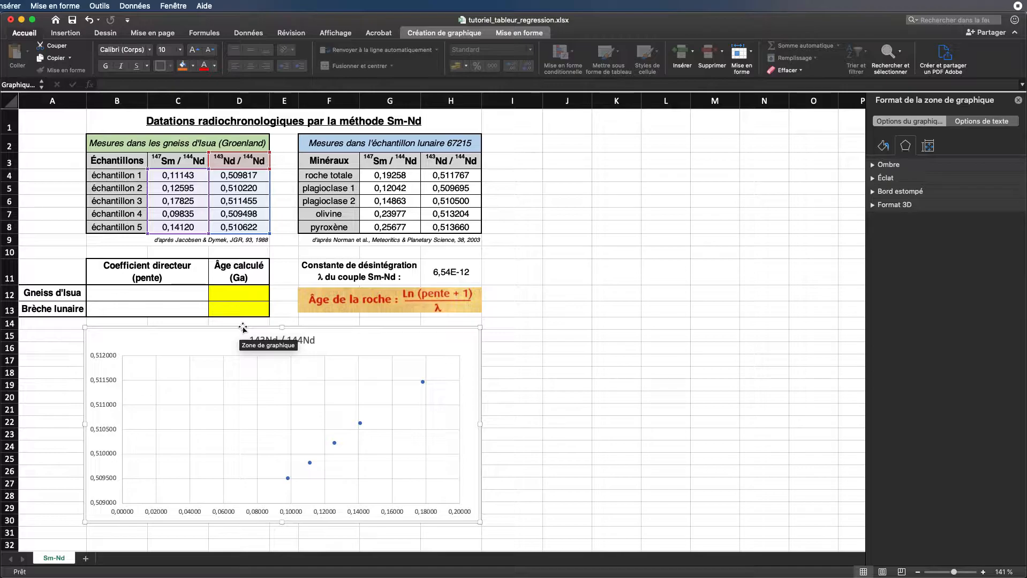
left_click(597, 307)
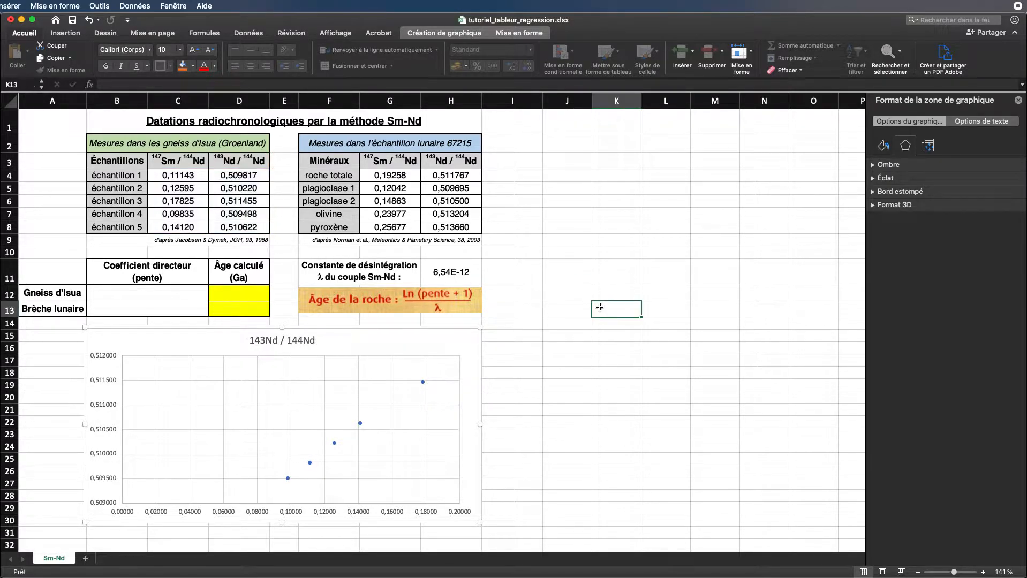
left_click(423, 333)
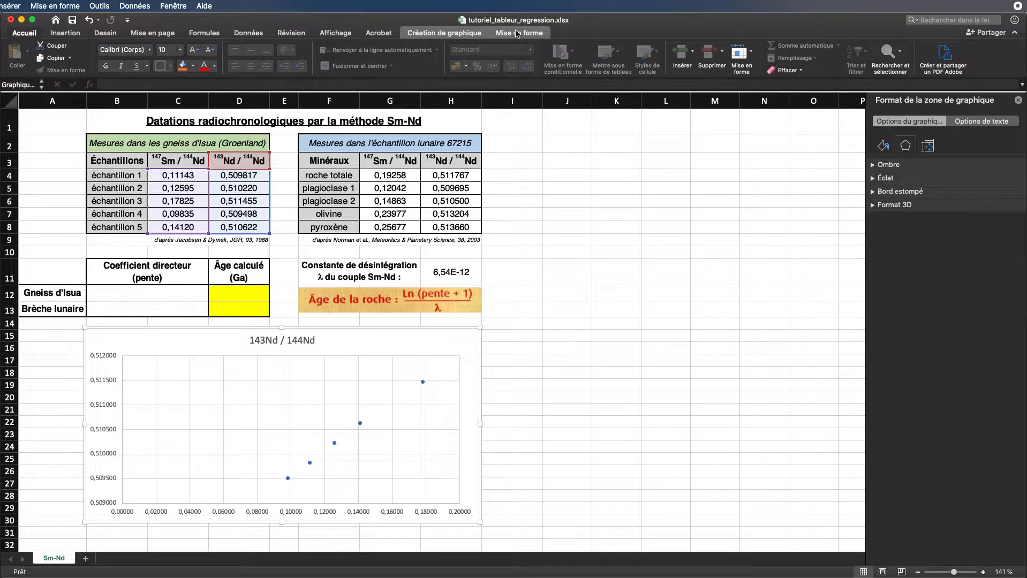
left_click(518, 33)
left_click(444, 33)
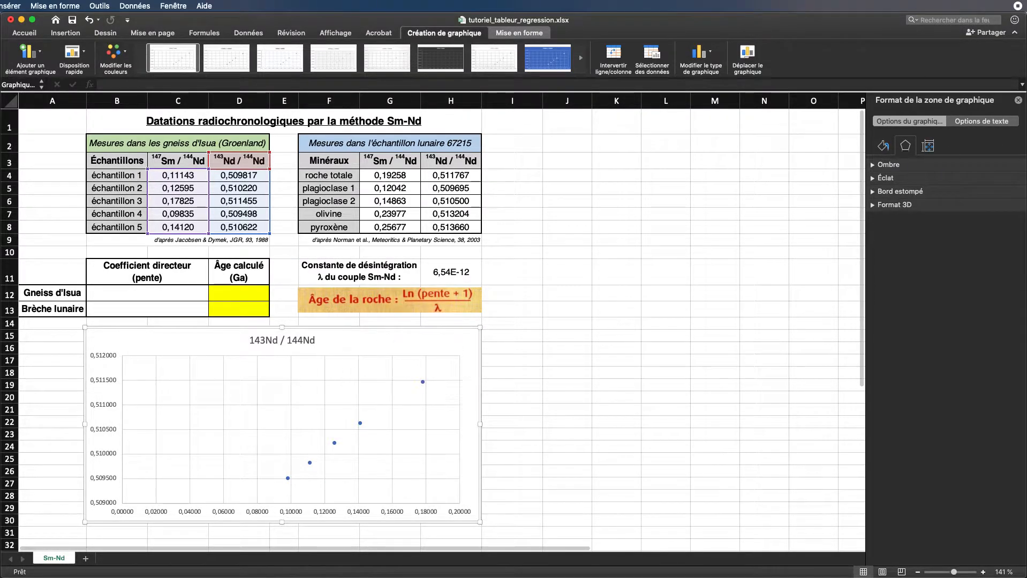
left_click(282, 341)
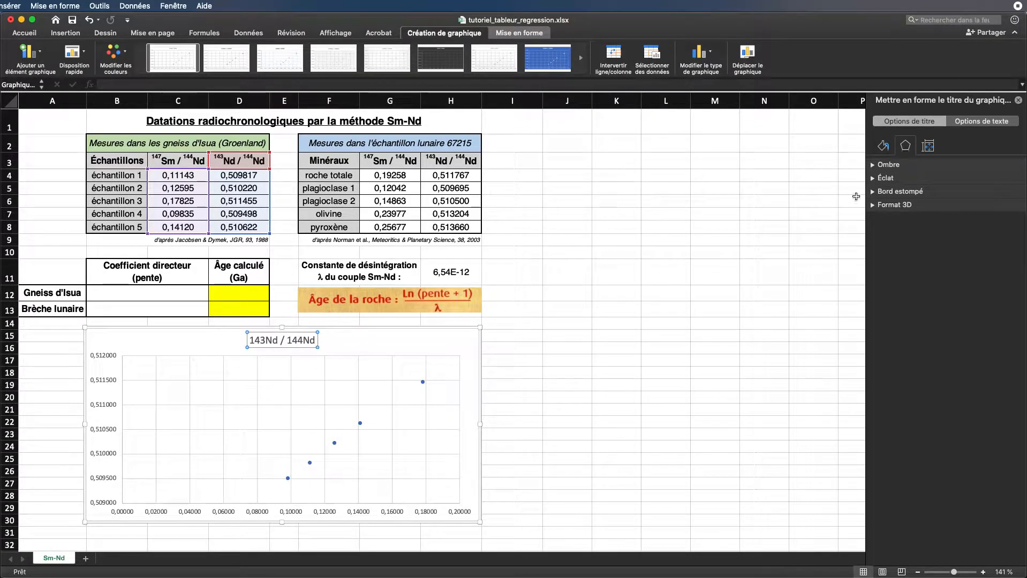
left_click(298, 334)
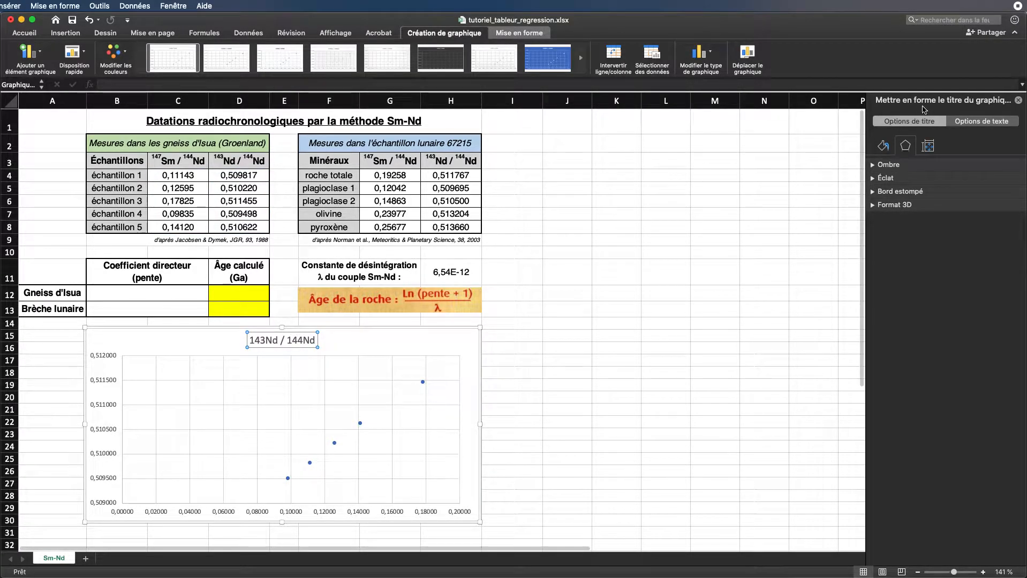
left_click(359, 402)
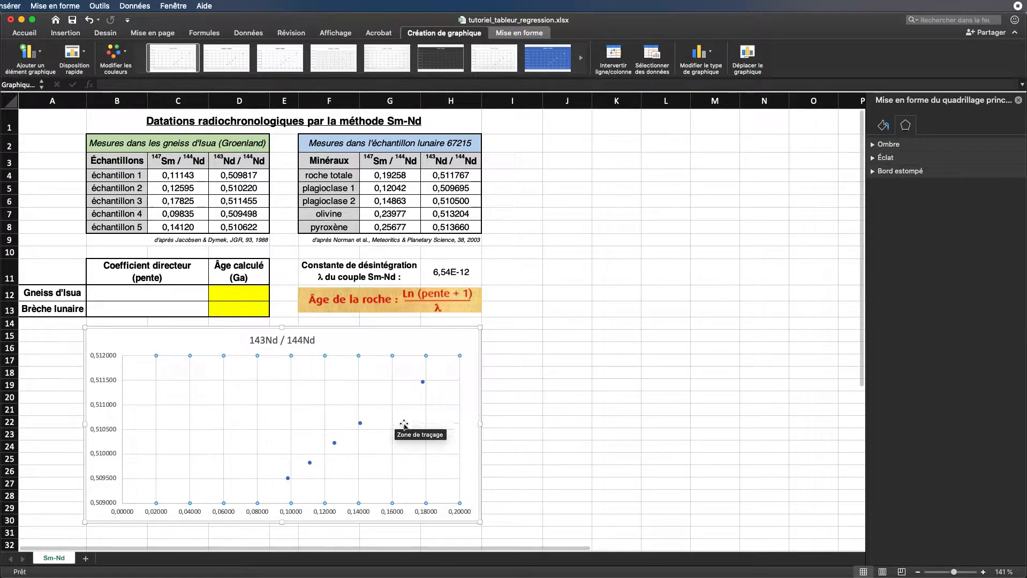
left_click(354, 338)
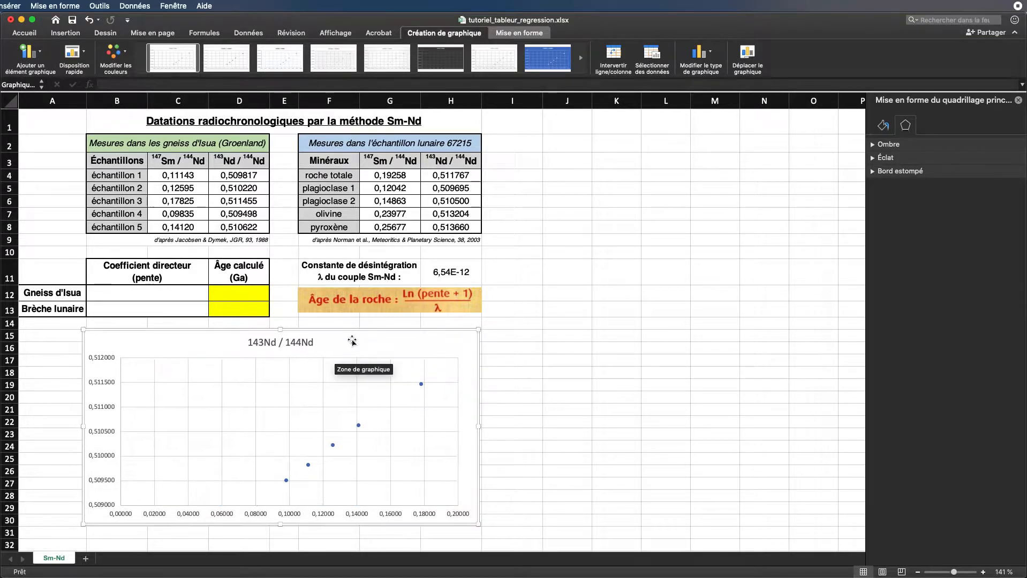
left_click_drag(354, 339, 368, 330)
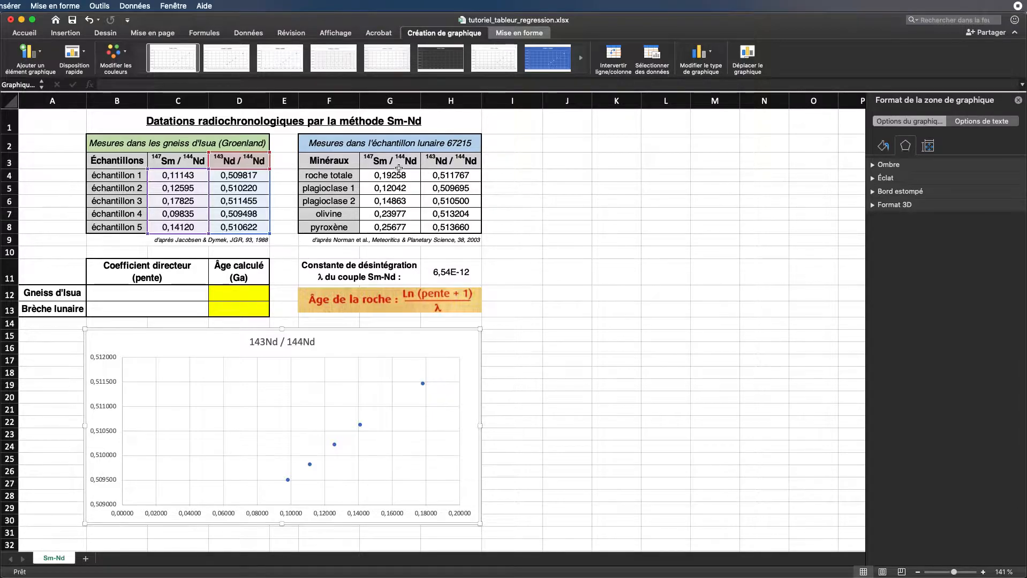
Edit the chart's data source and name its existing series "Gneiss d'Isua".
left_click(651, 52)
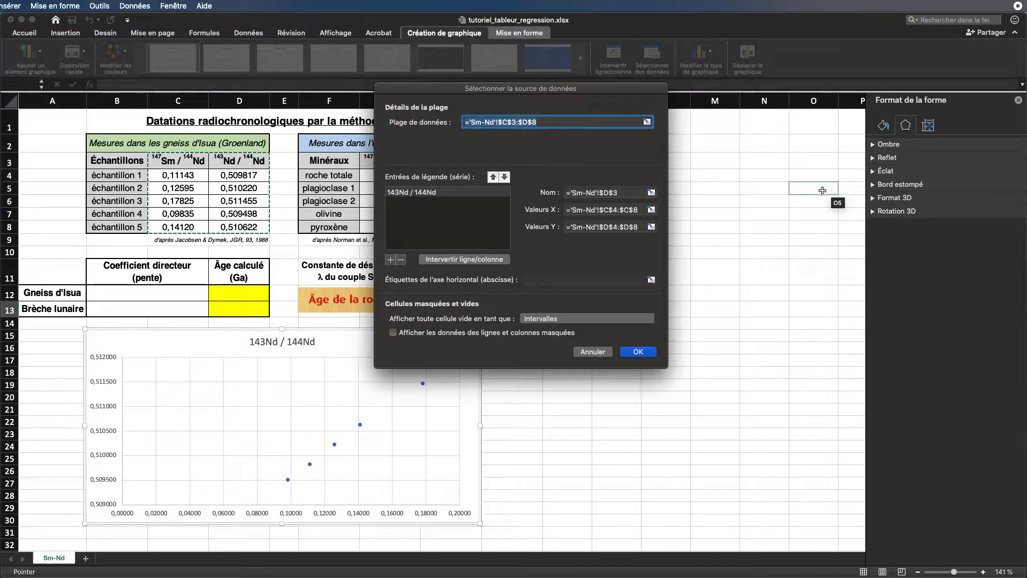
left_click_drag(555, 106, 647, 132)
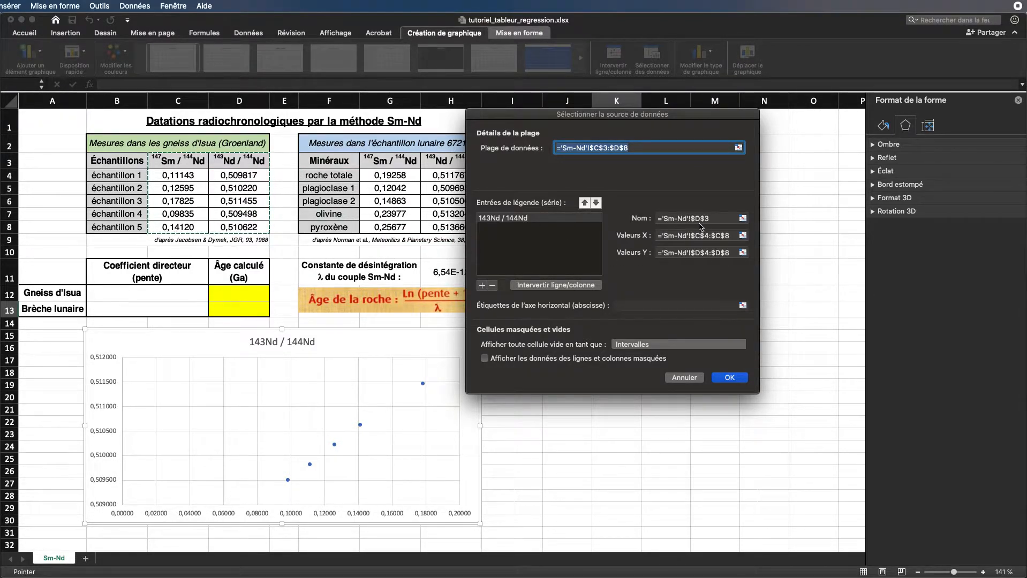
left_click(716, 218)
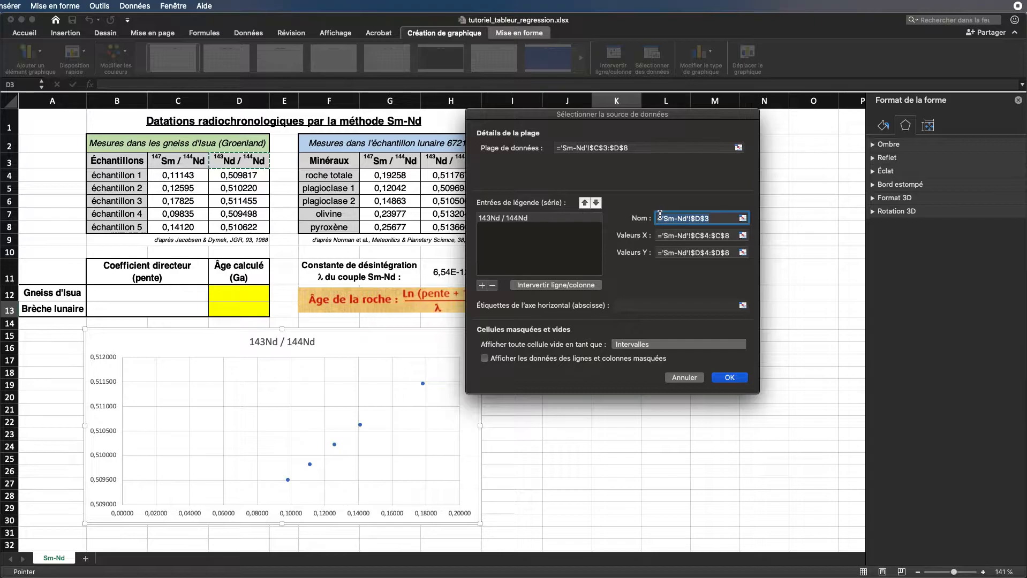
type("Gneiss d'Ius")
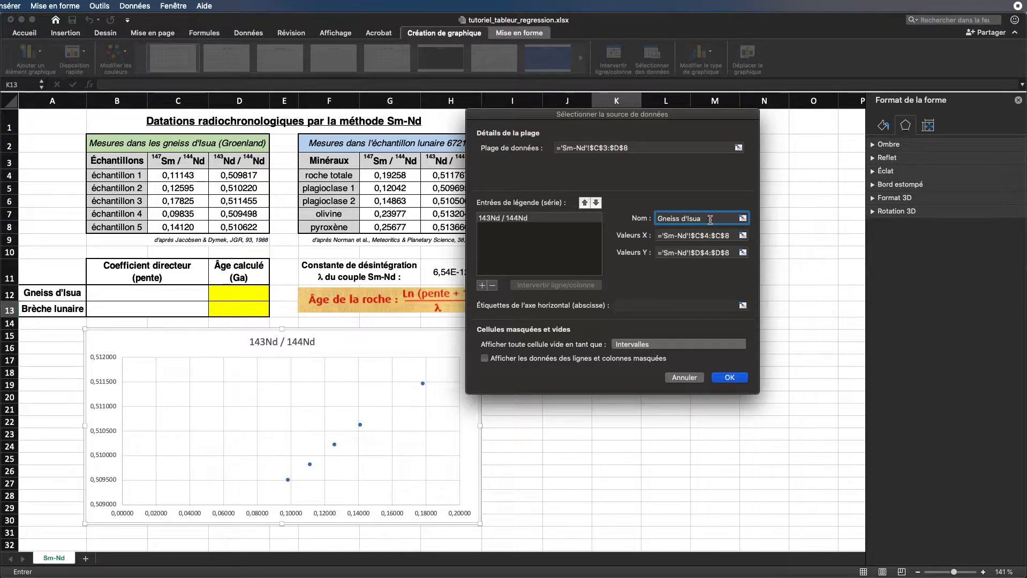
left_click_drag(694, 219, 727, 219)
left_click(718, 219)
left_click(529, 233)
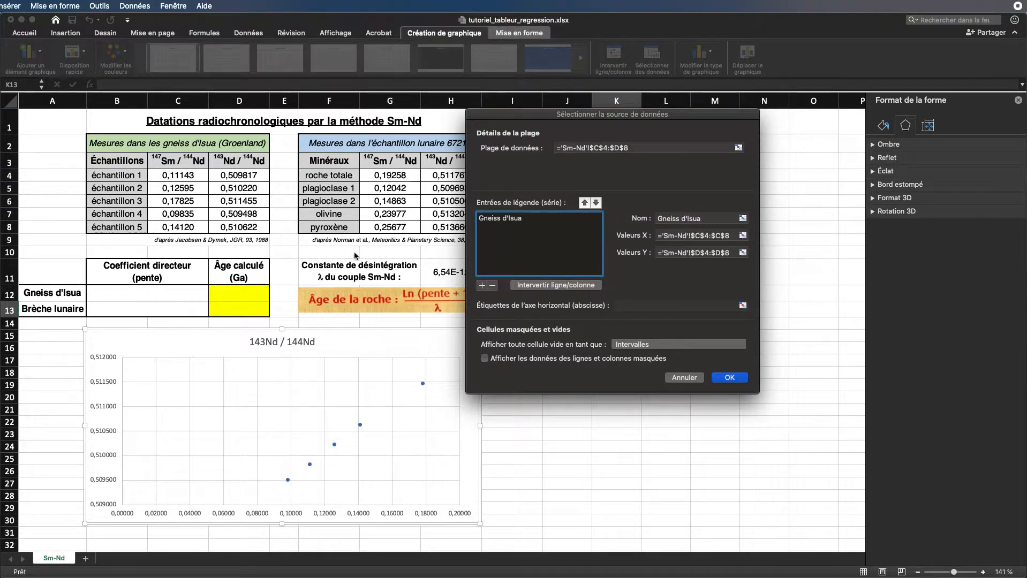
Add a second series to the chart's data source and name it "Brèche lunaire".
left_click(482, 286)
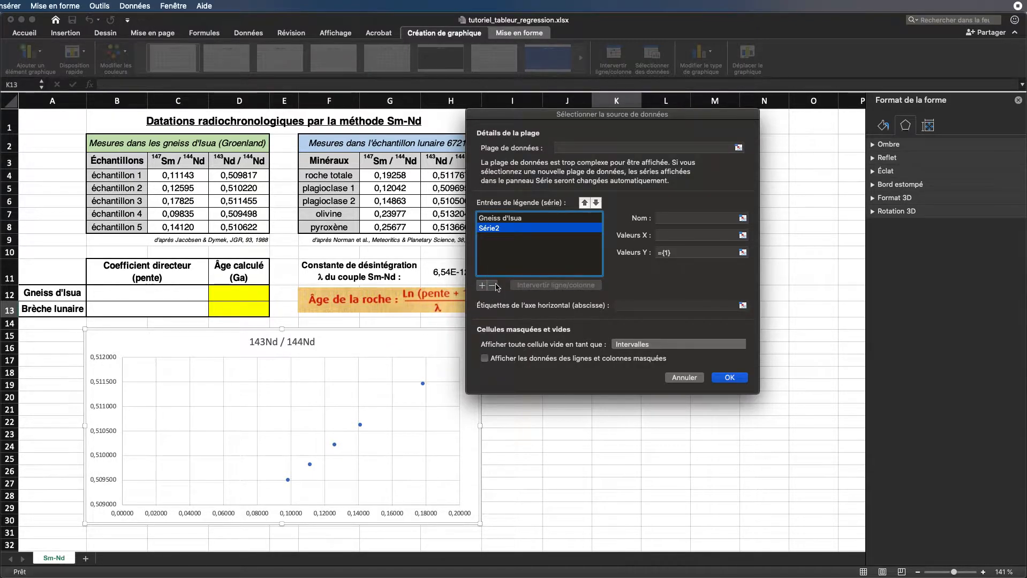
left_click(676, 219)
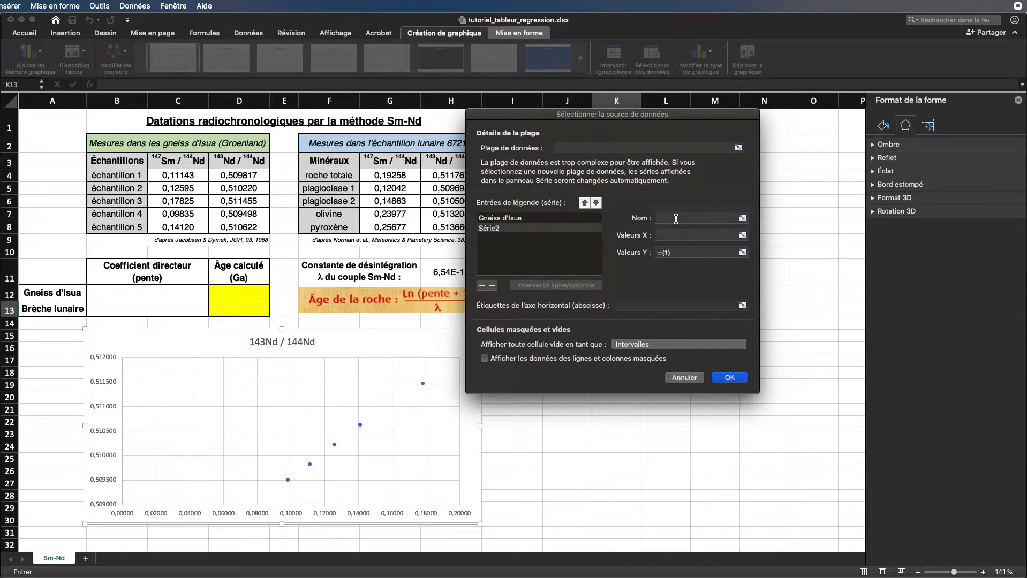
type("Br^hc")
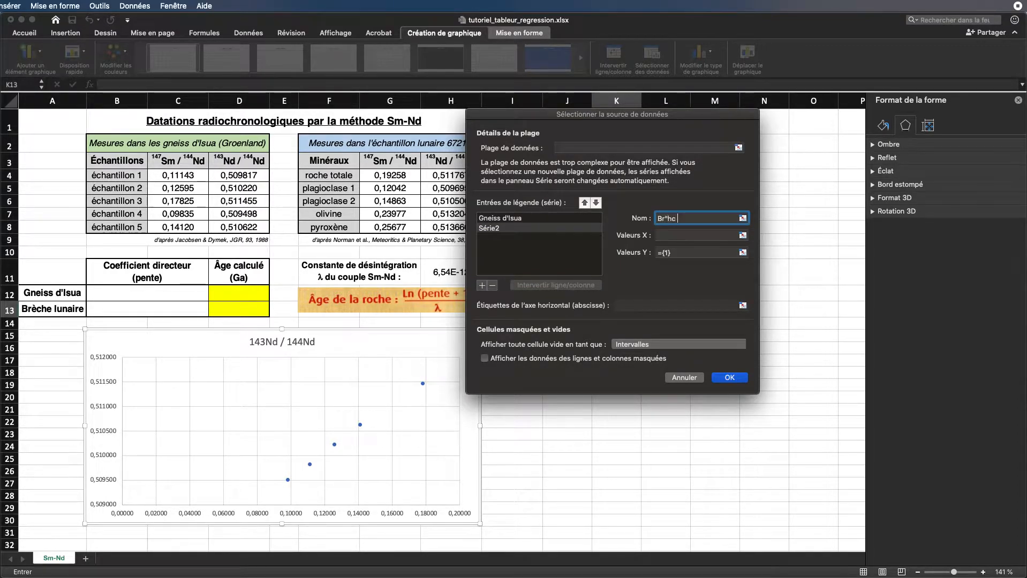
key("BackSpace")
key("BackSpace")
key("BackSpace")
Set the Brèche lunaire series' X values to G4:G8 and Y values to H4:H8, and apply the data source changes.
left_click(703, 236)
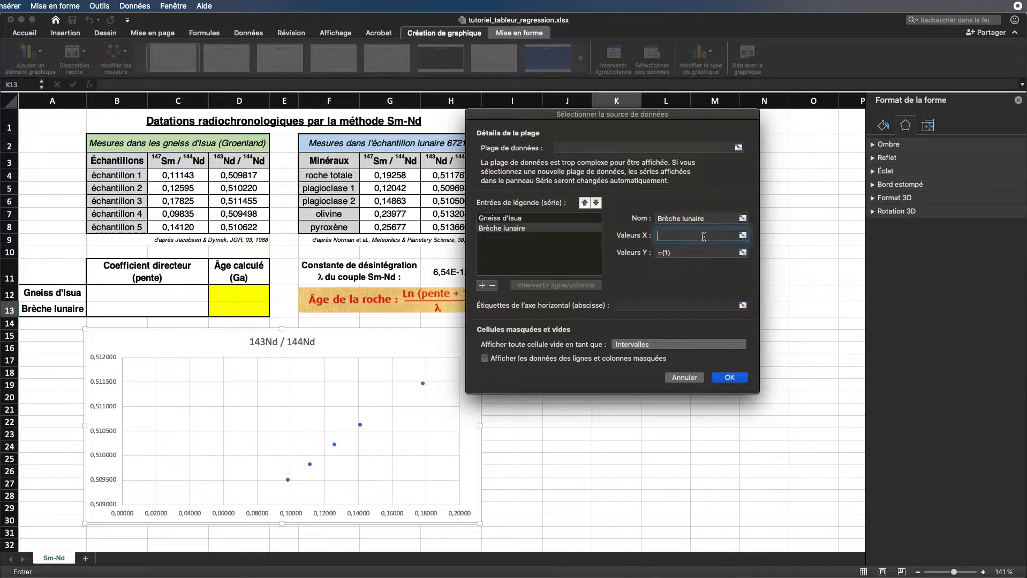
left_click_drag(673, 115, 723, 151)
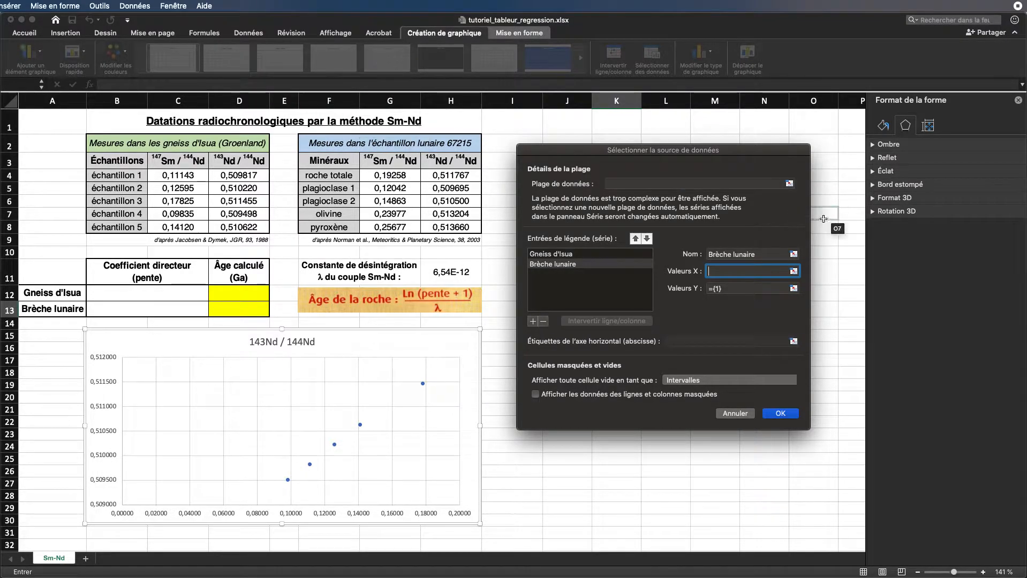
left_click(794, 272)
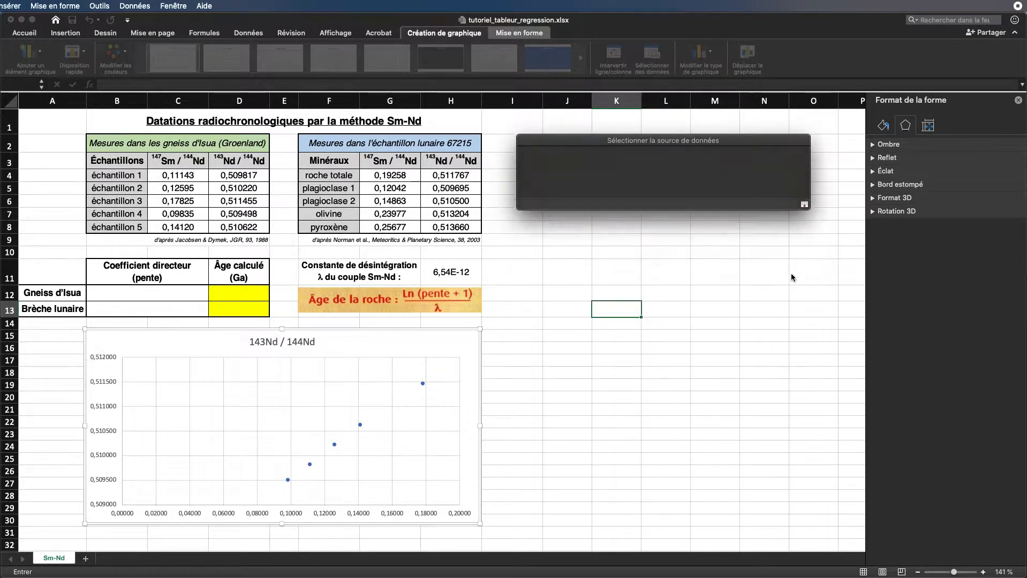
left_click_drag(405, 177, 397, 228)
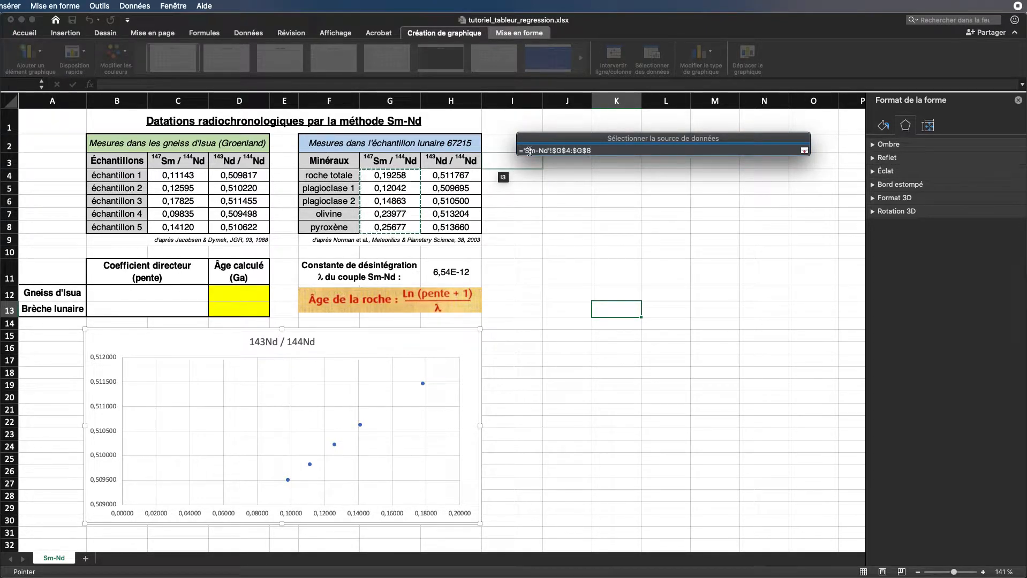
key("Return")
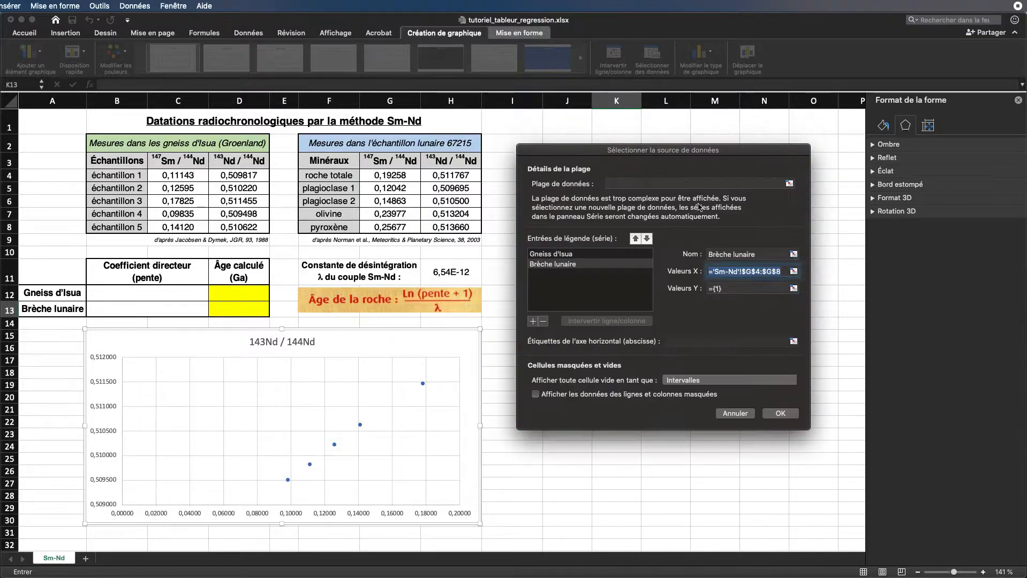
left_click(744, 290)
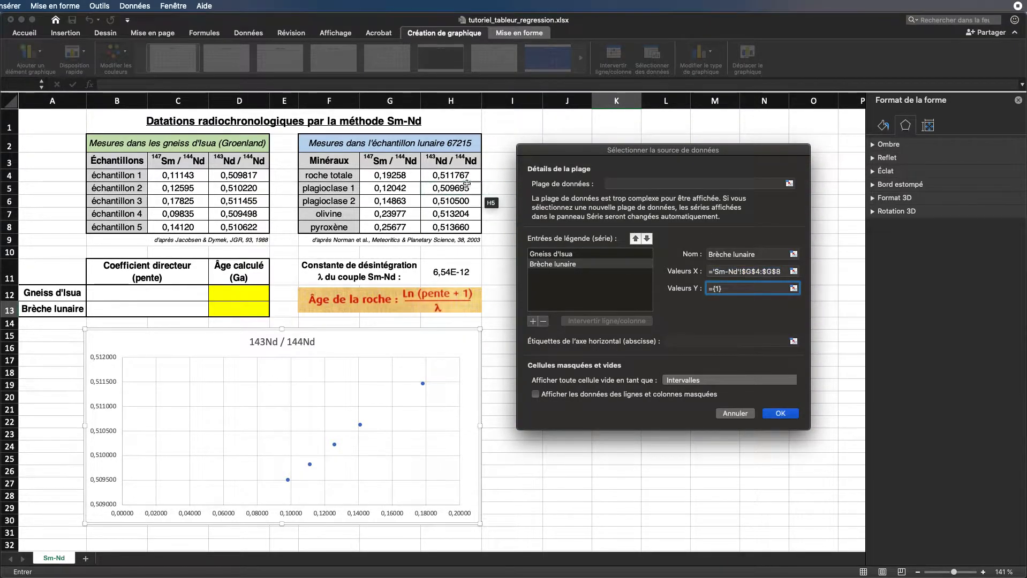
left_click(793, 288)
left_click_drag(451, 175, 450, 227)
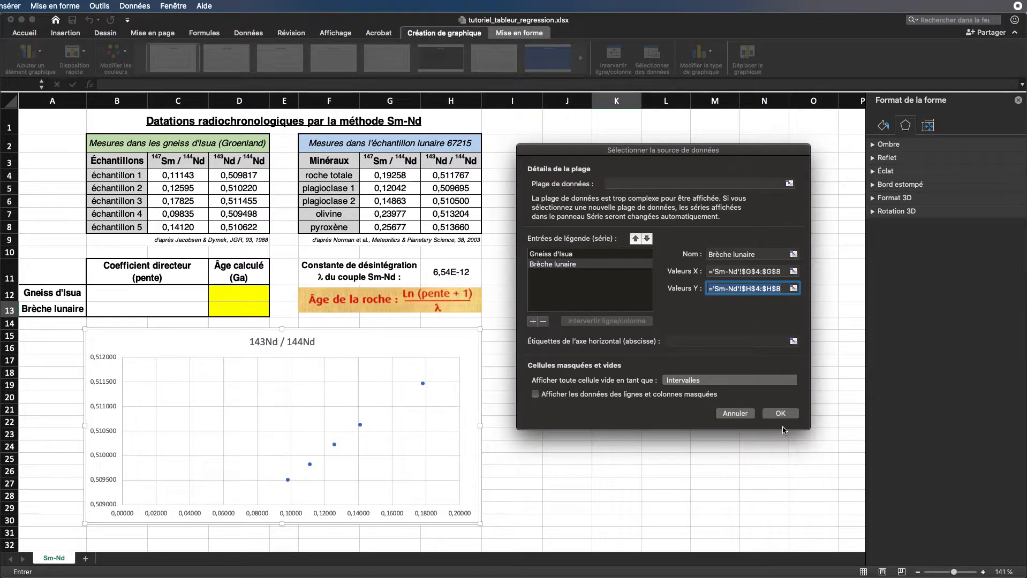
left_click(781, 414)
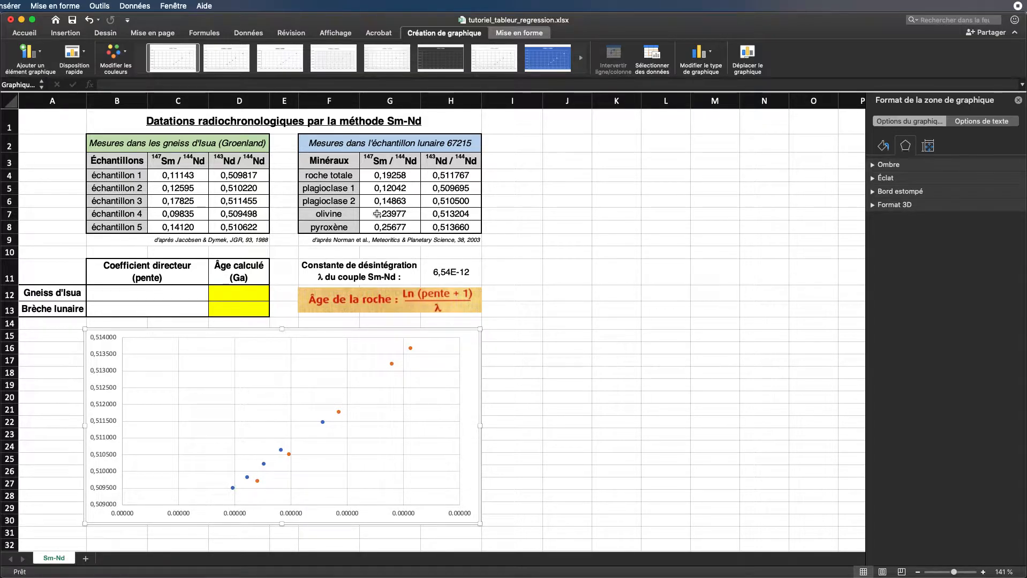
Add a title above the chart reading "Datation radioachronologique de deux roches par Sm-Nd".
left_click(40, 54)
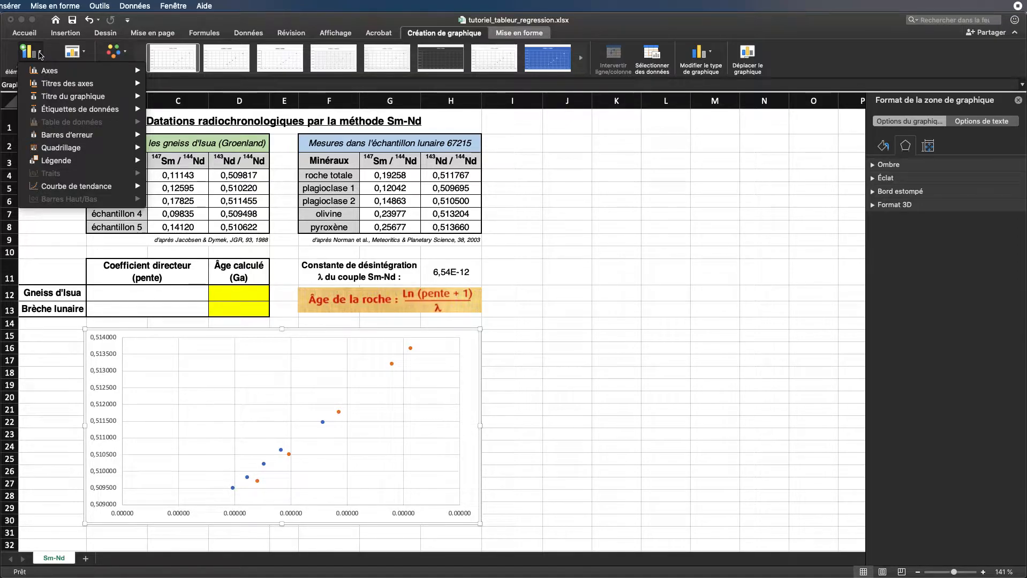
mouse_move(108, 96)
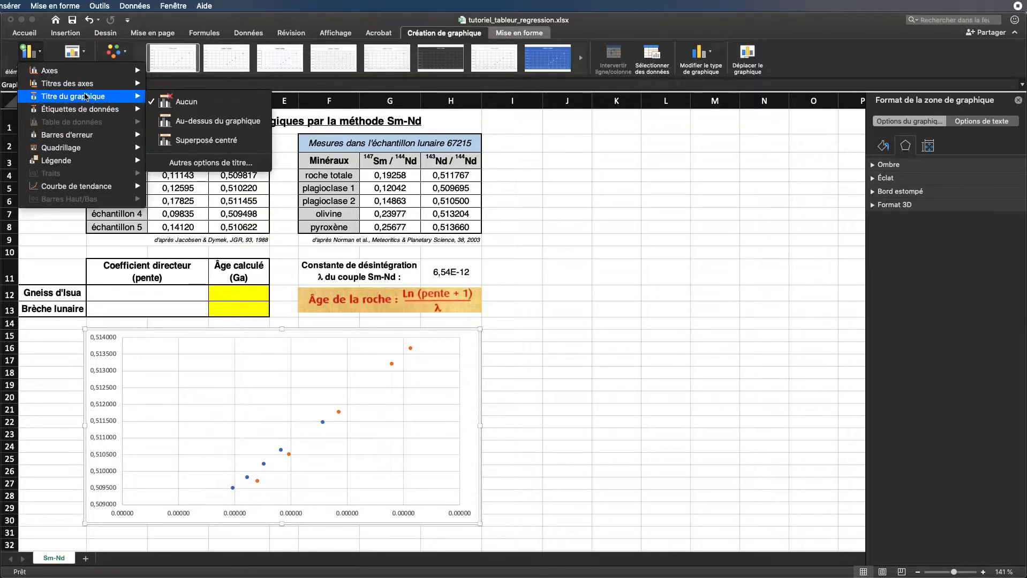
left_click(193, 125)
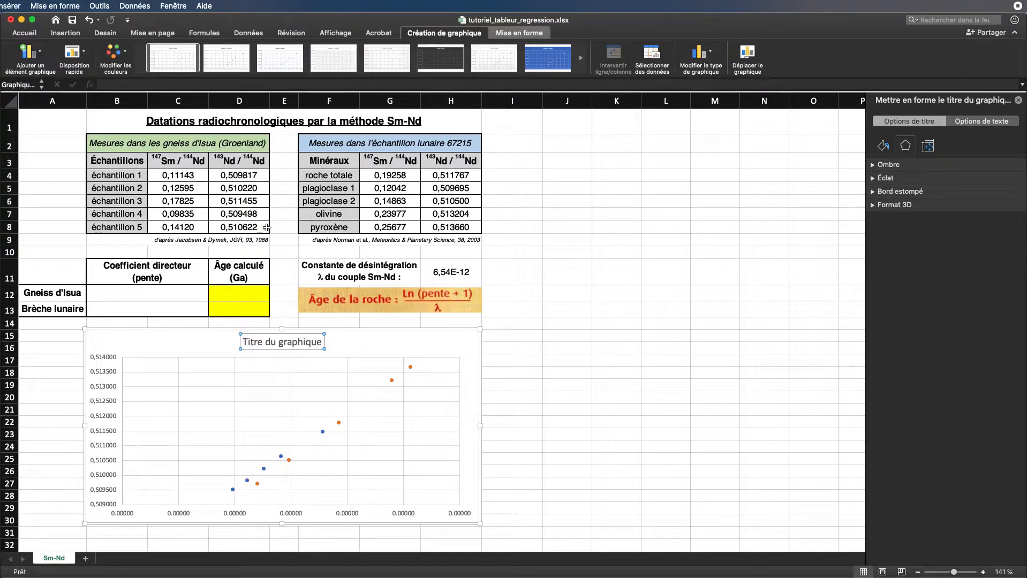
triple_click(299, 343)
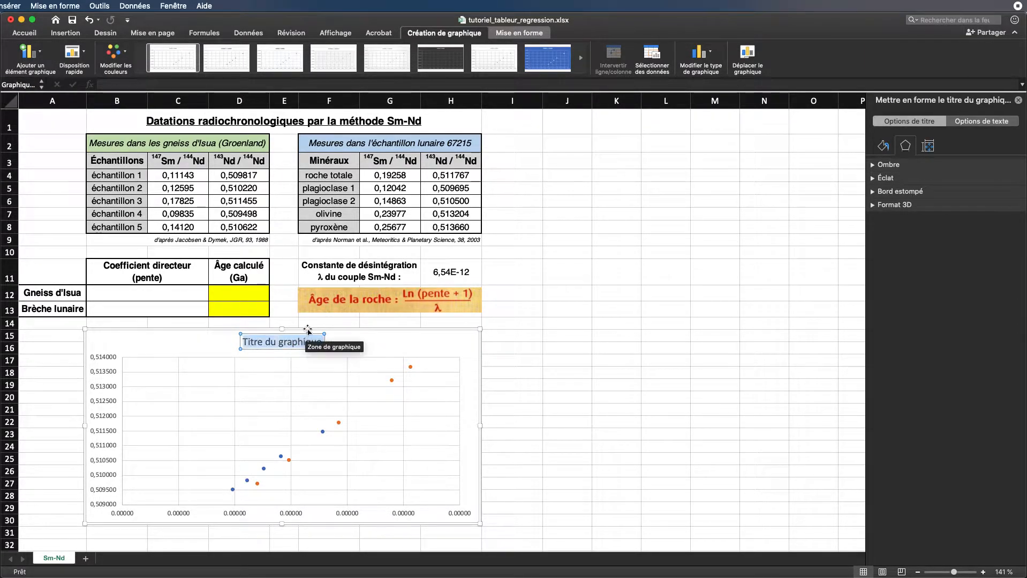
type("D")
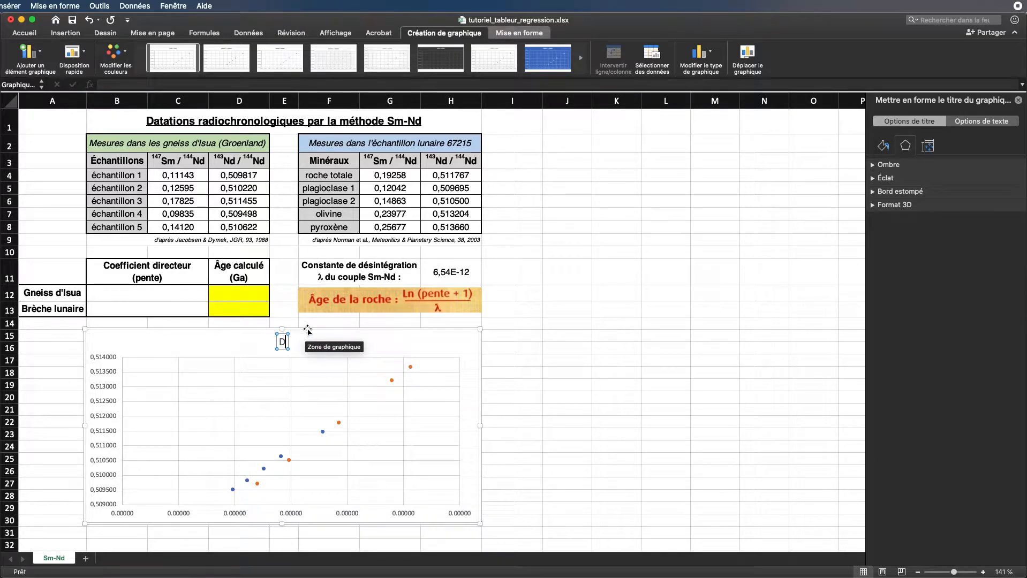
type("atation radio")
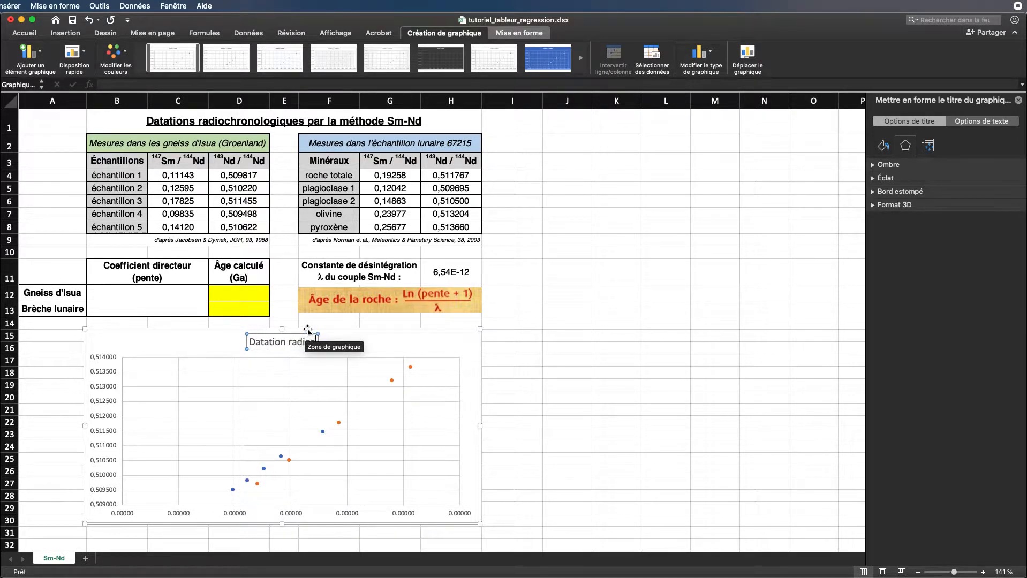
type("achronologiqu")
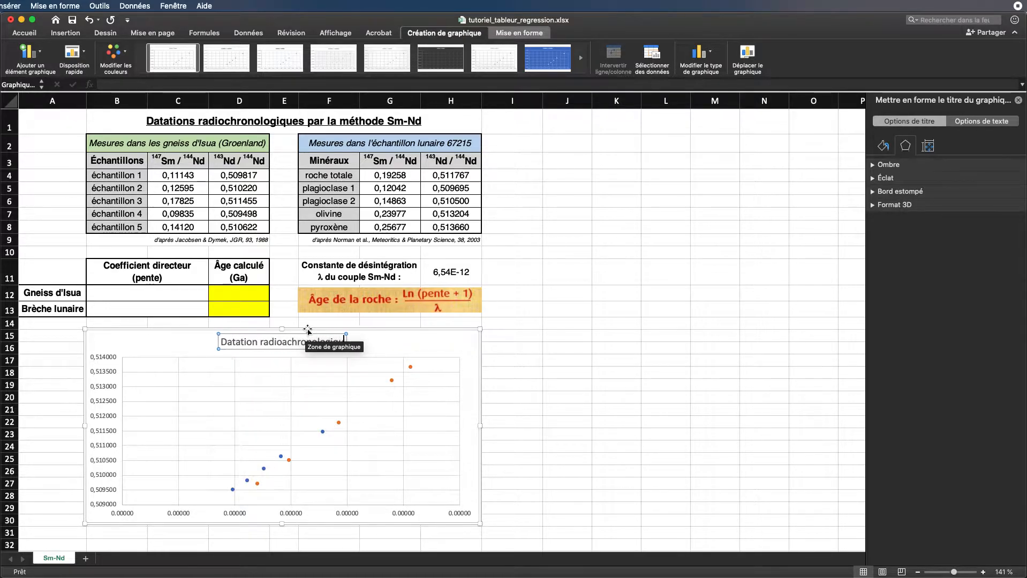
type("e")
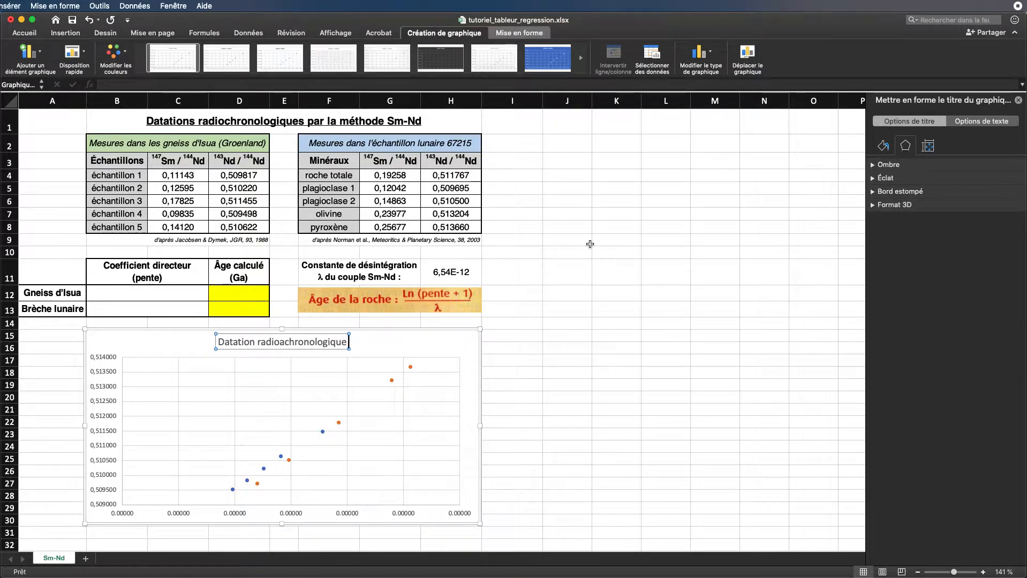
type(" de")
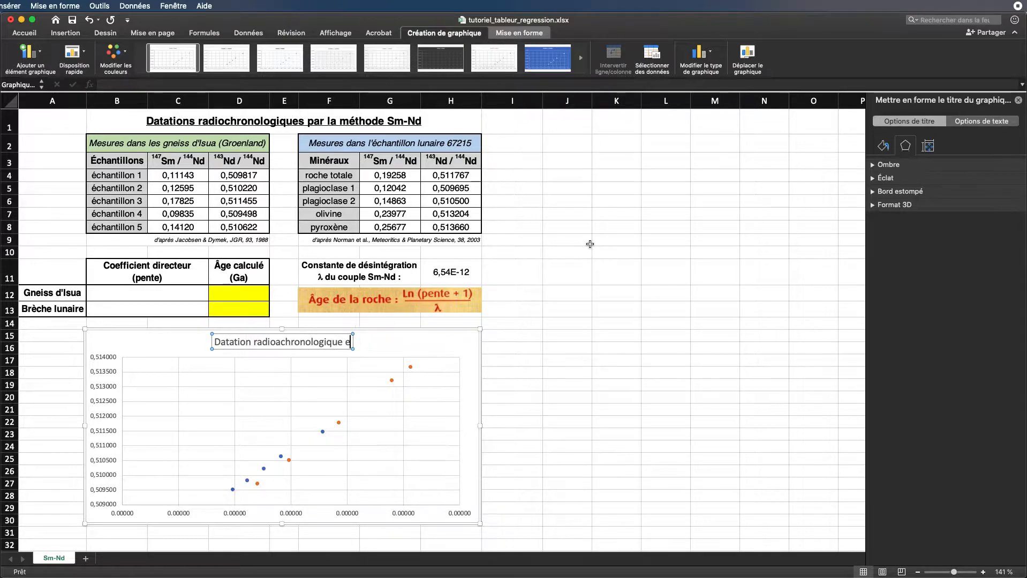
type(" deux roches")
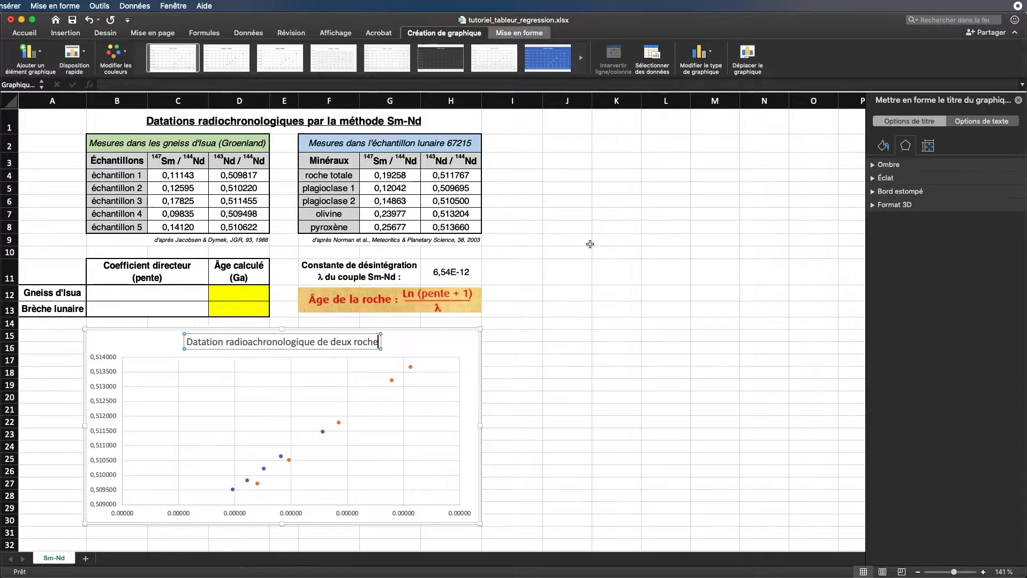
type(" p")
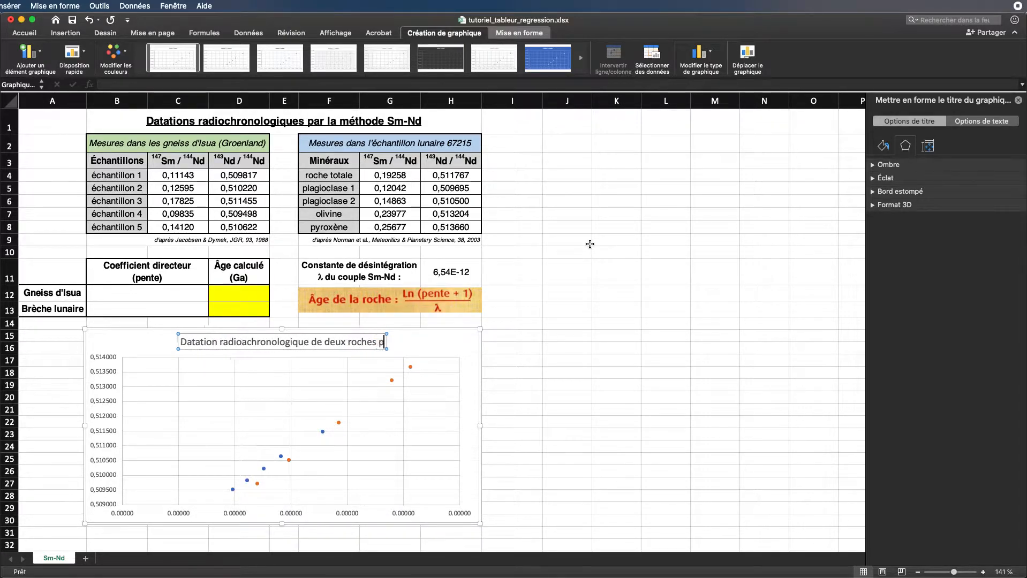
type("ar SM")
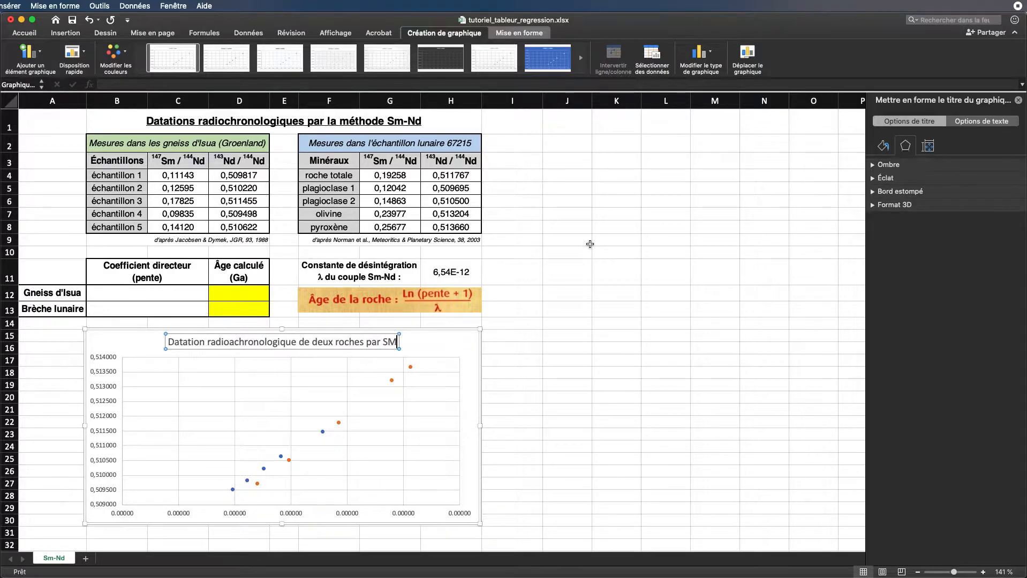
key("BackSpace")
type("m-Nd")
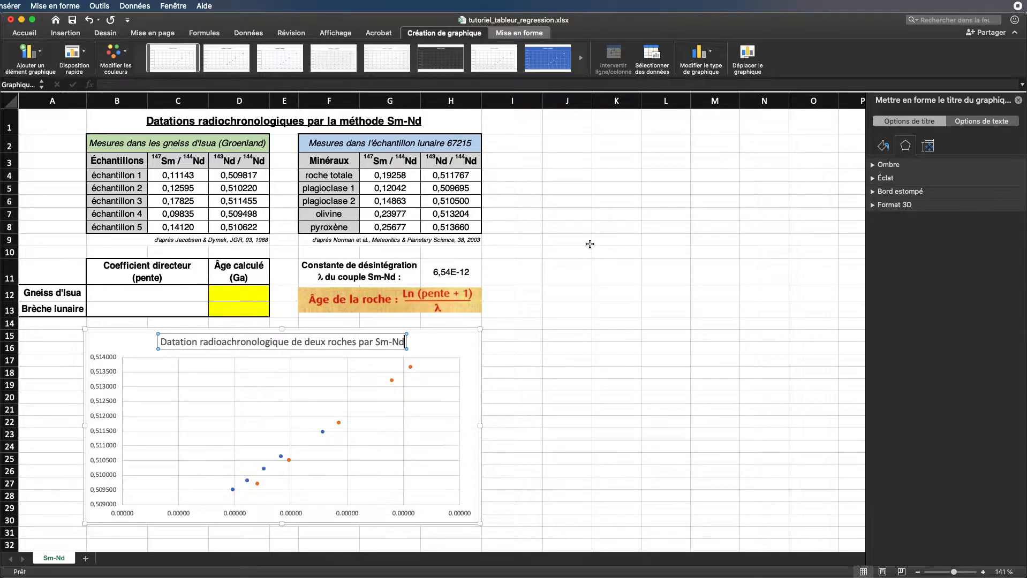
Format the whole chart title in Helvetica, bold and underlined, keeping size 14.
triple_click(306, 341)
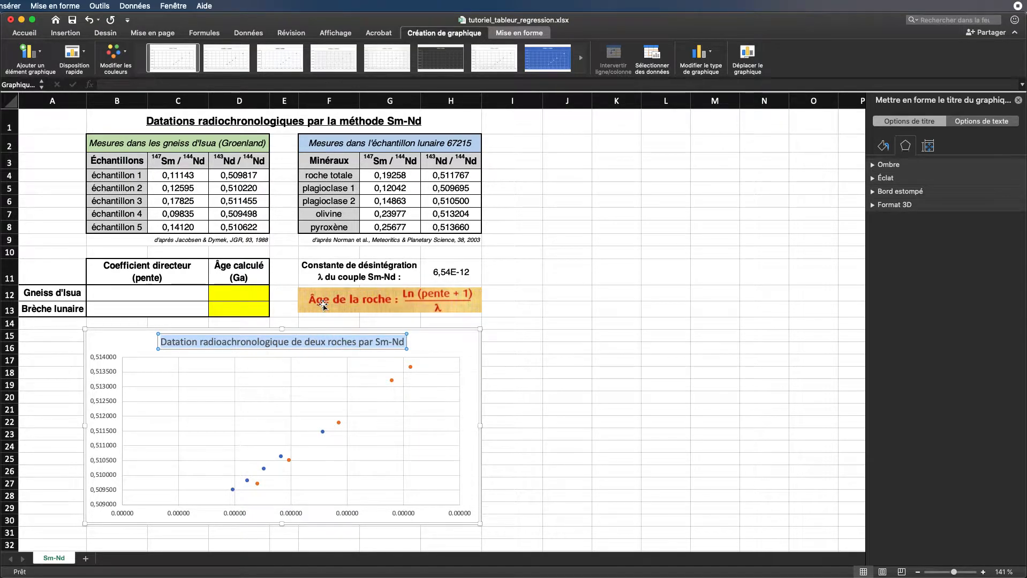
left_click(21, 32)
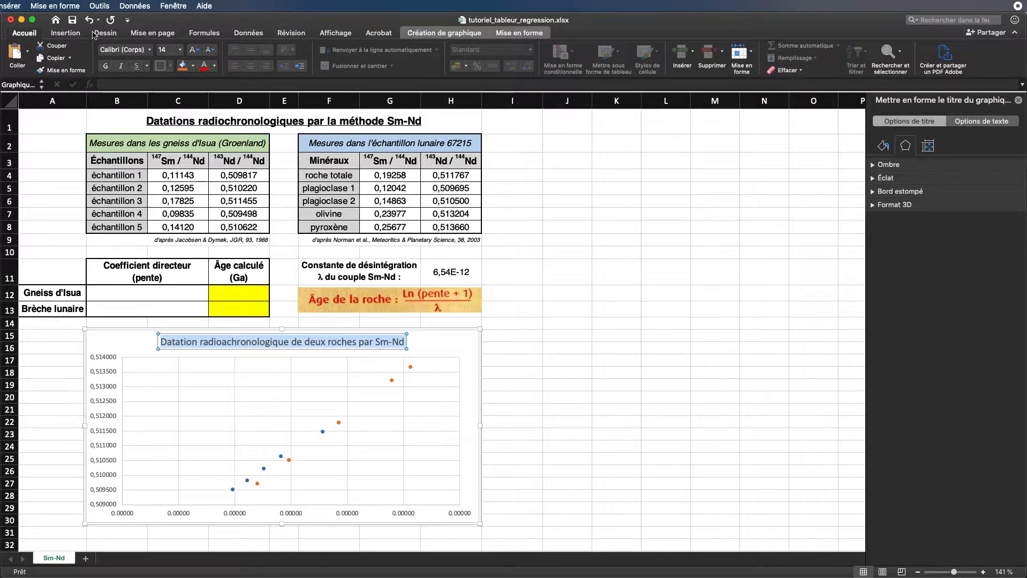
left_click(149, 49)
mouse_move(146, 146)
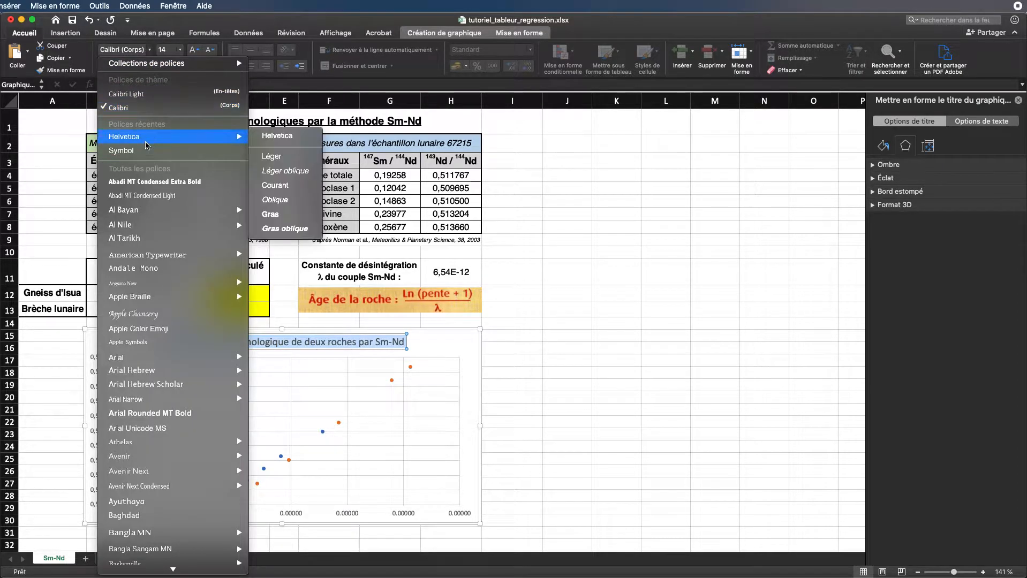
left_click(276, 136)
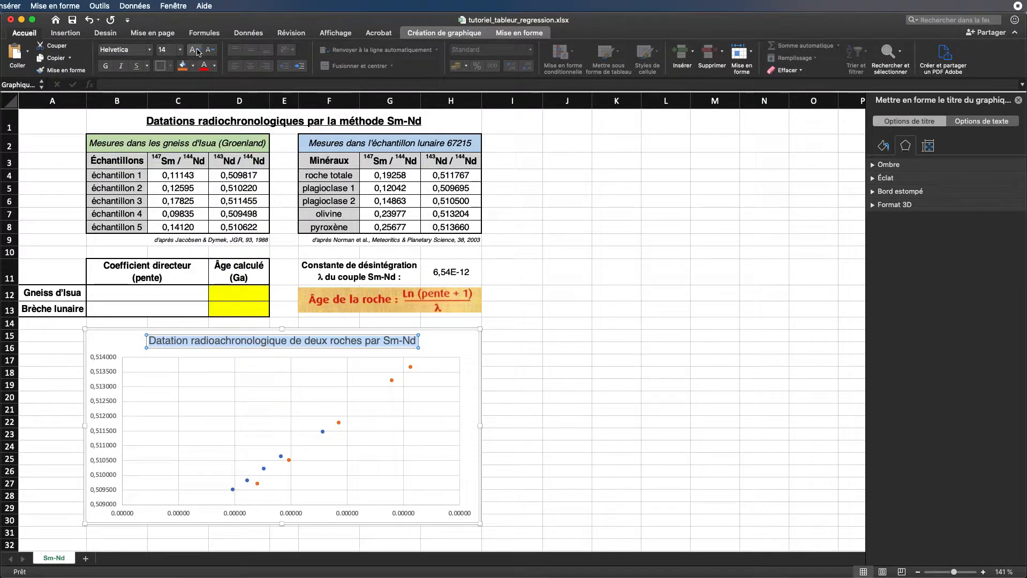
left_click(197, 51)
left_click(210, 50)
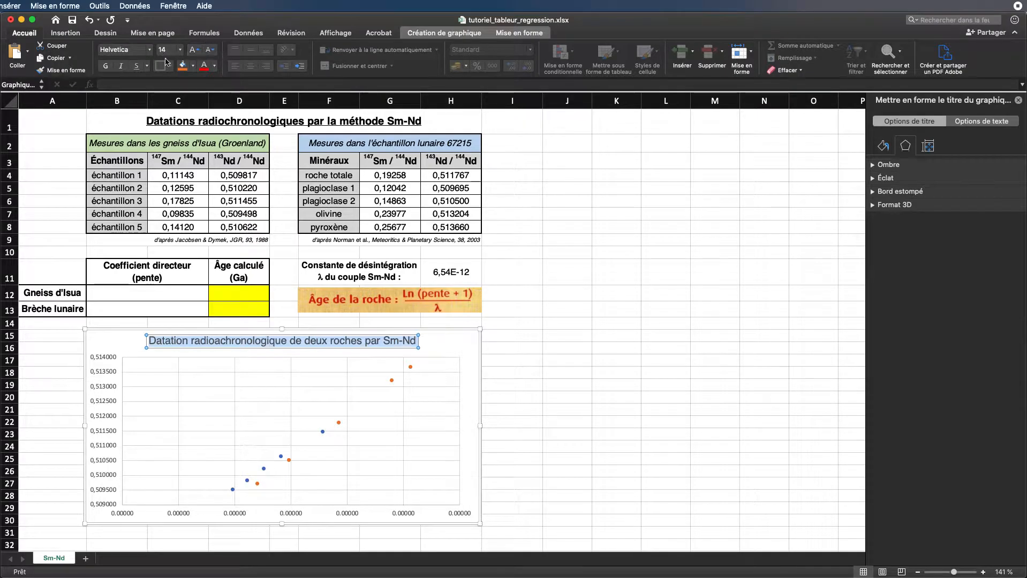
left_click(106, 68)
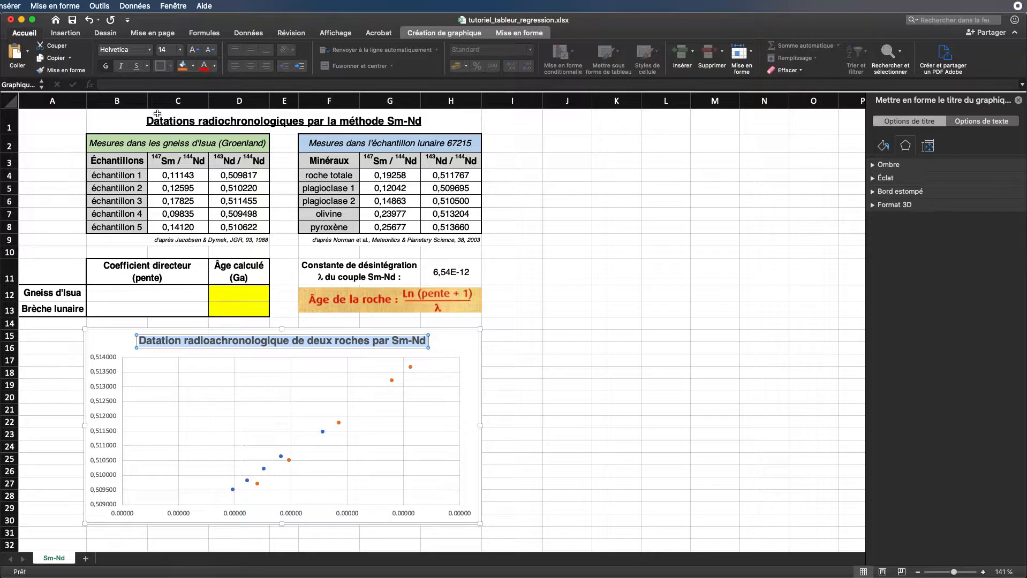
left_click(137, 67)
left_click(566, 333)
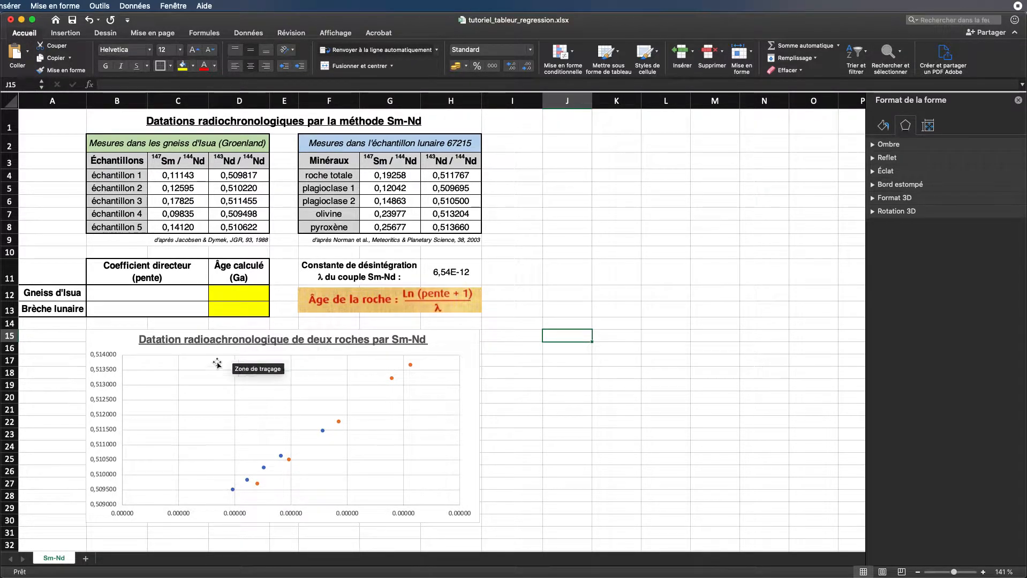
Add a title to the chart's primary horizontal axis reading "147Sm / 144Nd".
left_click(111, 347)
left_click(444, 33)
left_click(39, 54)
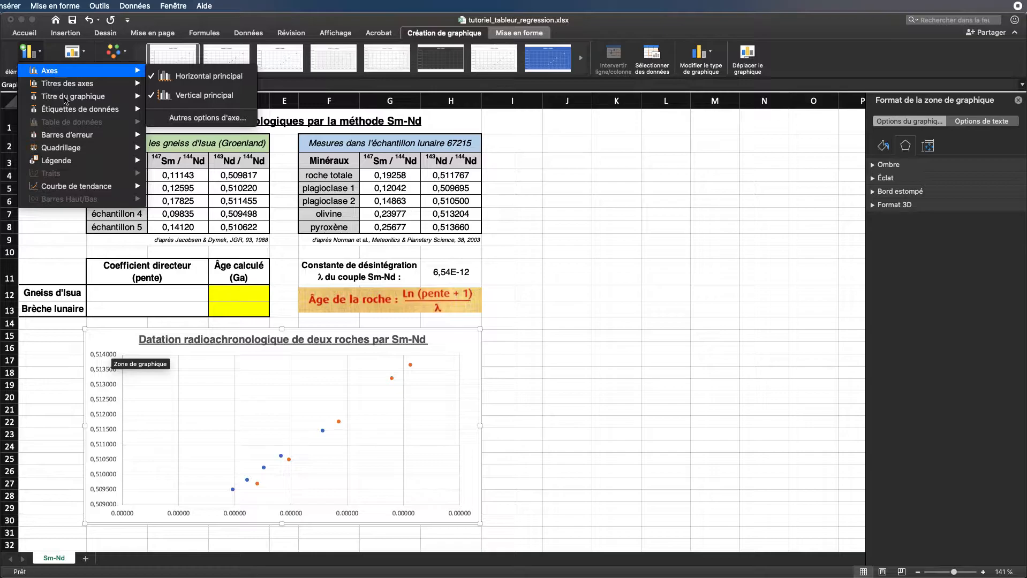
mouse_move(70, 84)
left_click(162, 92)
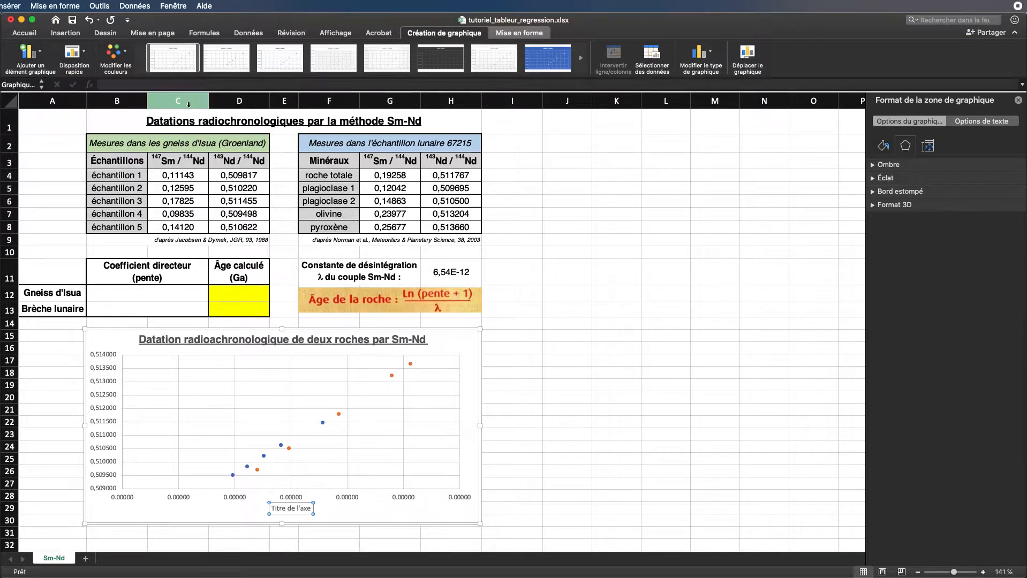
triple_click(290, 512)
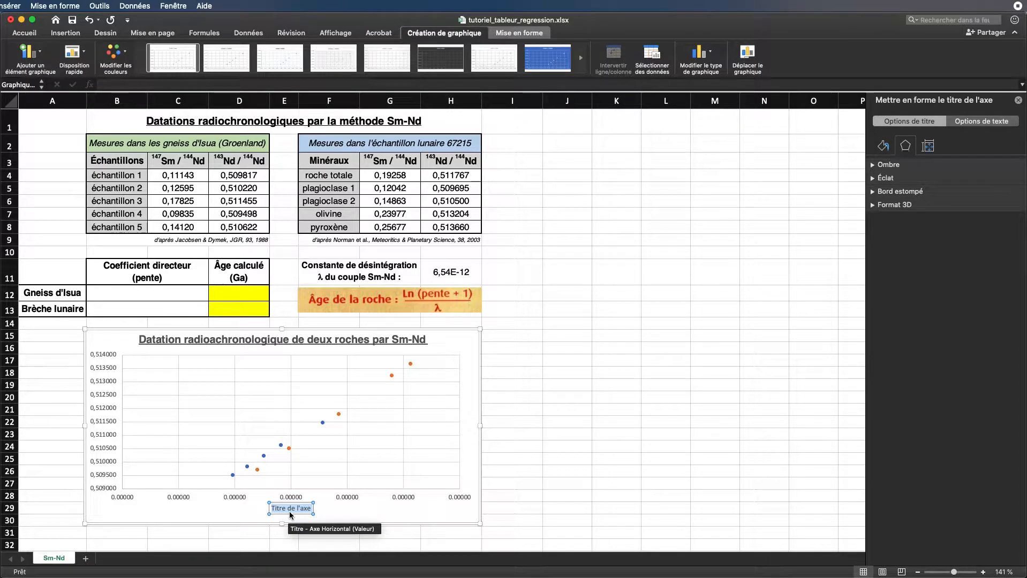
type("147")
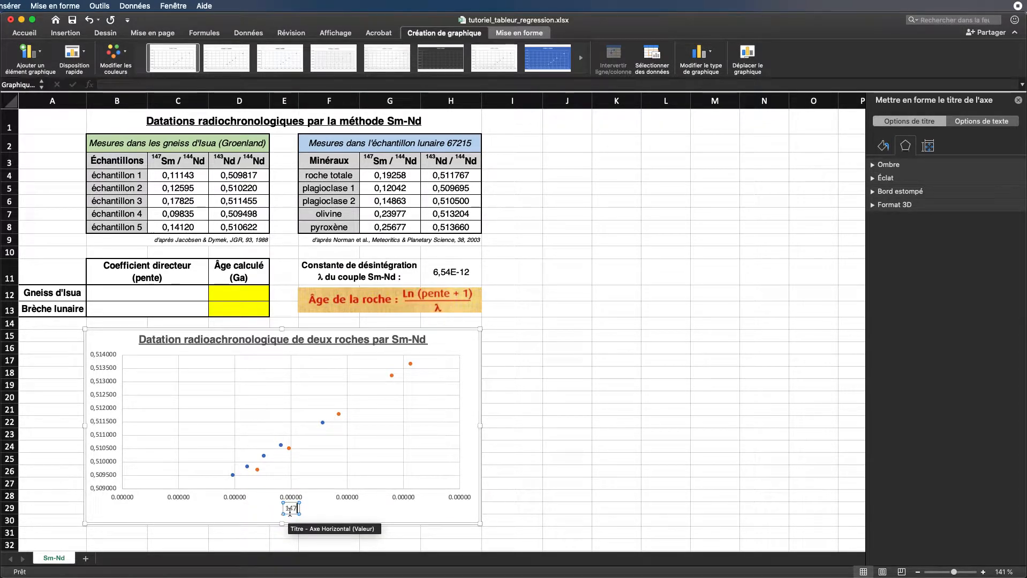
type("Sm / 144Nd")
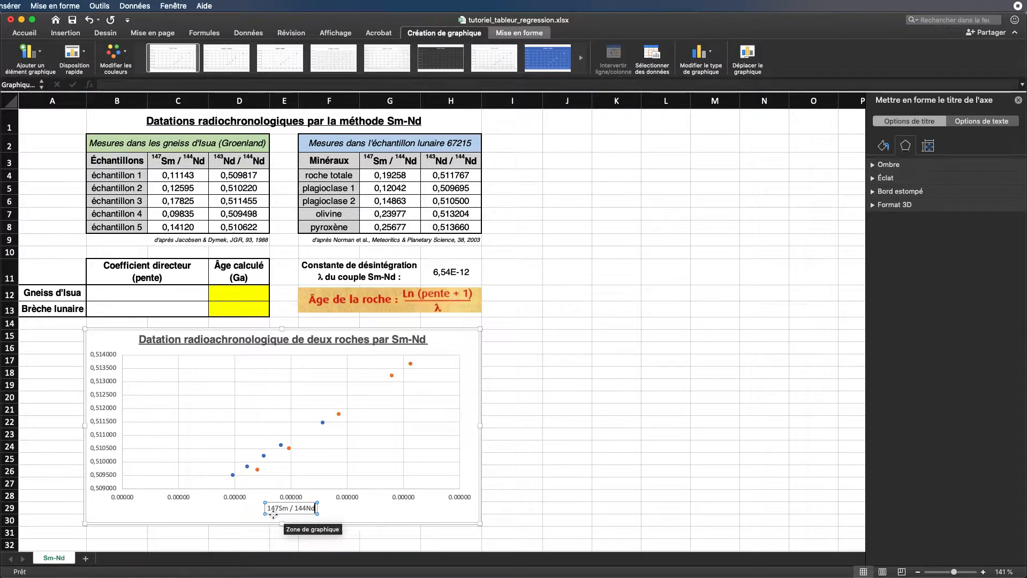
Move the horizontal axis title to the far right end of its axis.
left_click(394, 511)
left_click(304, 503)
left_click_drag(304, 504, 464, 505)
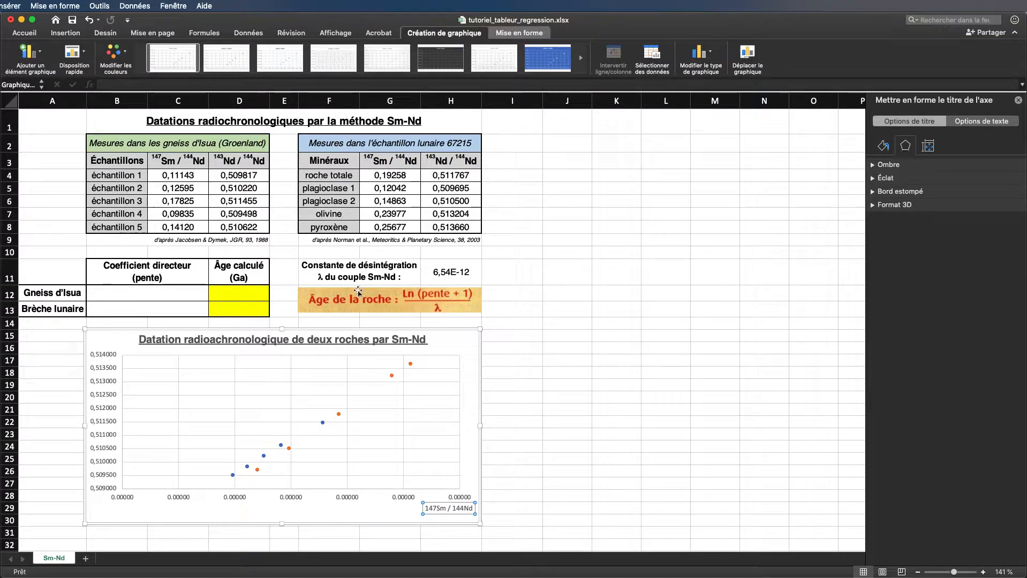
Format the horizontal axis title in Helvetica at size 10.5.
left_click(26, 33)
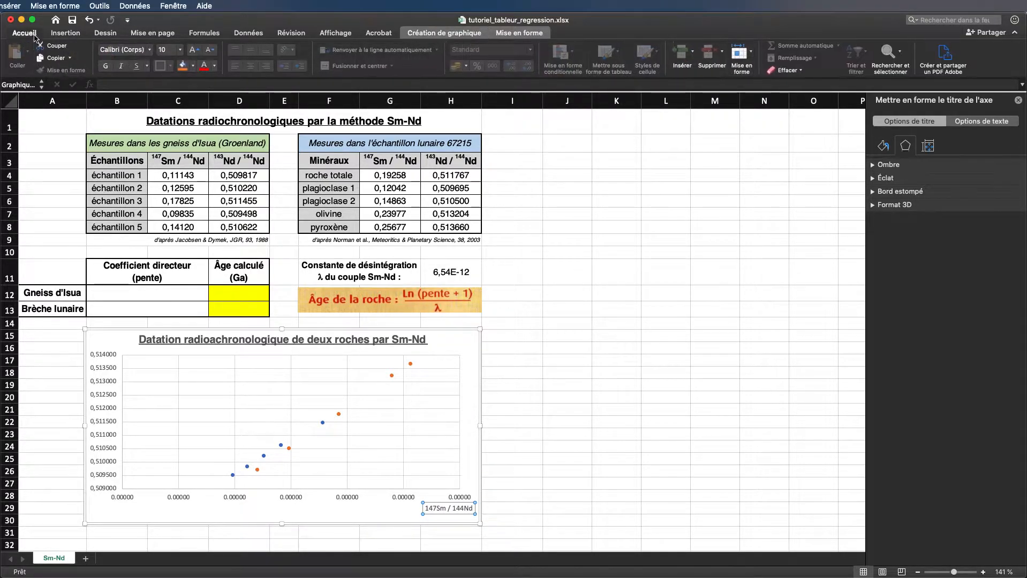
left_click(151, 51)
left_click(142, 133)
left_click(194, 50)
left_click_drag(436, 503, 436, 507)
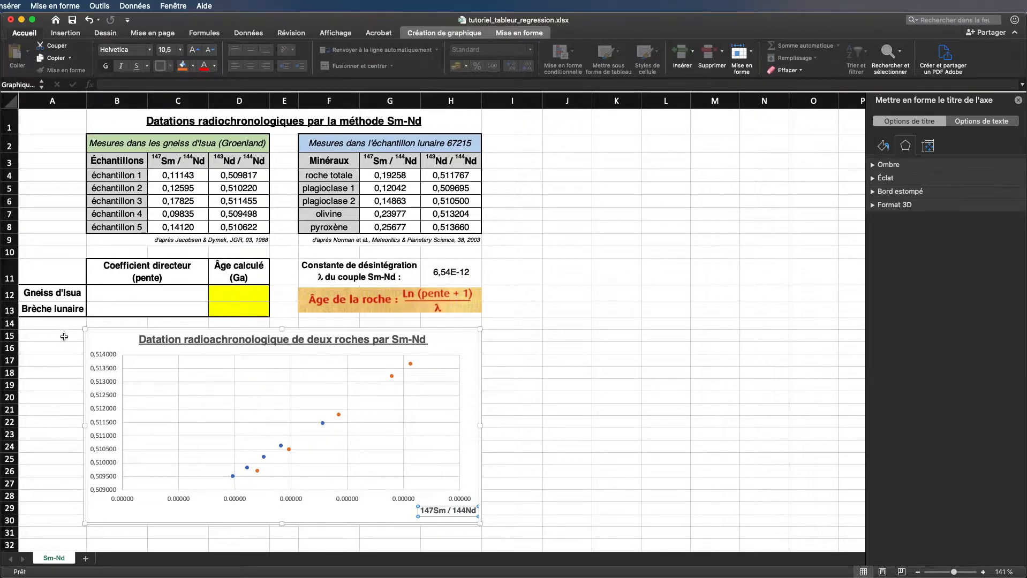
Add a title to the chart's primary vertical axis reading "143Nd / 144Nd".
left_click(428, 33)
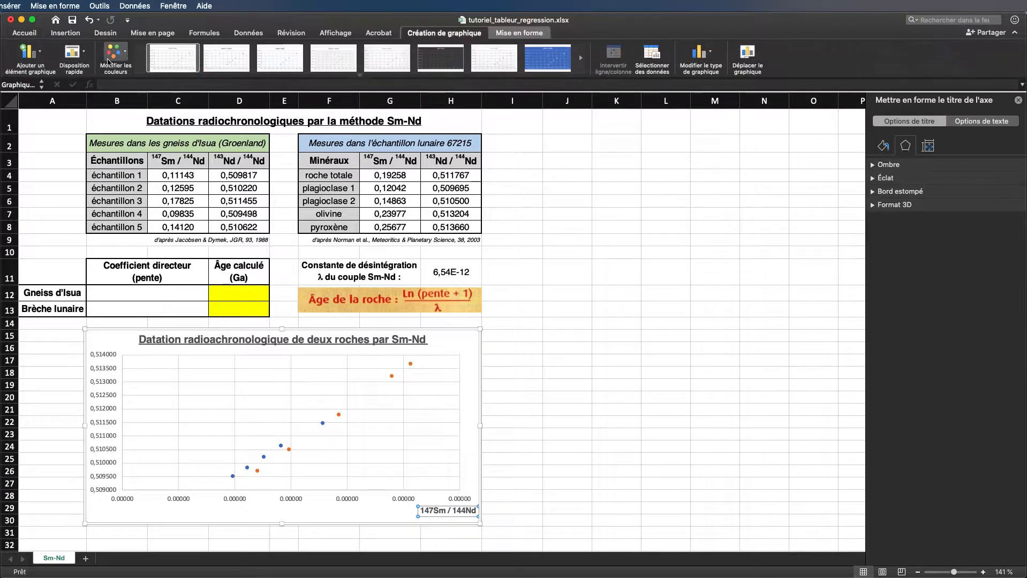
left_click(27, 52)
mouse_move(47, 85)
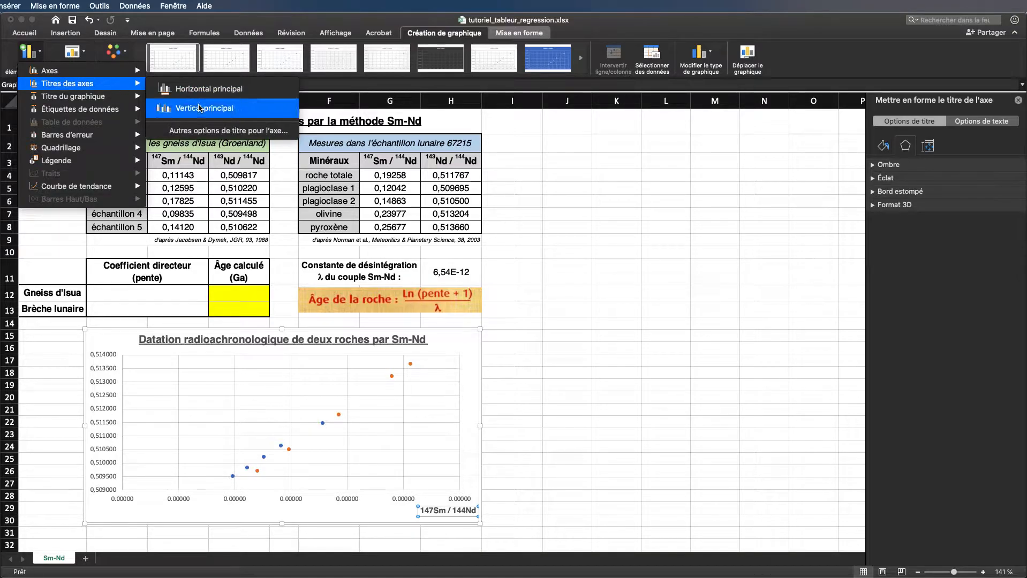
left_click(176, 105)
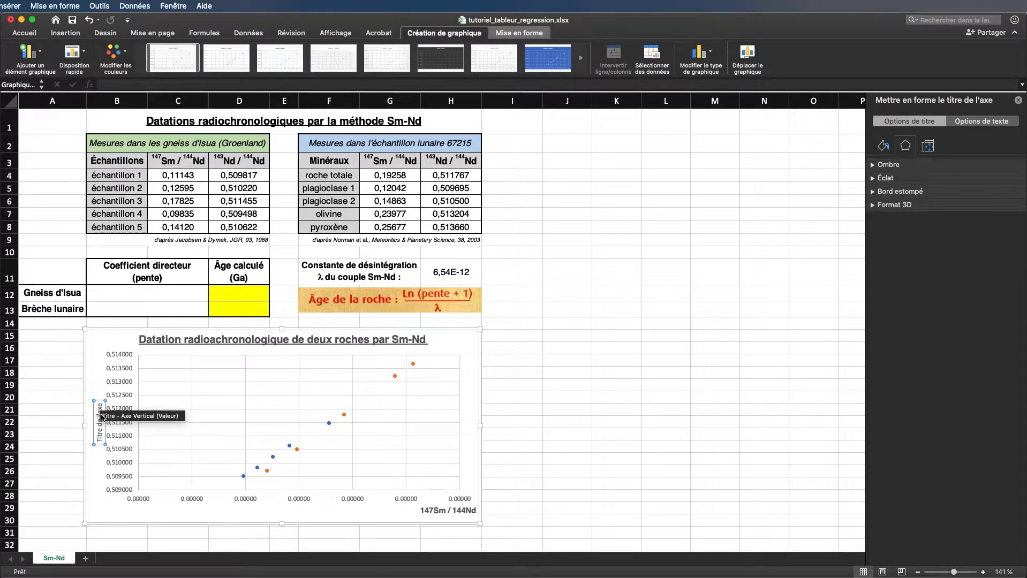
double_click(99, 433)
triple_click(99, 432)
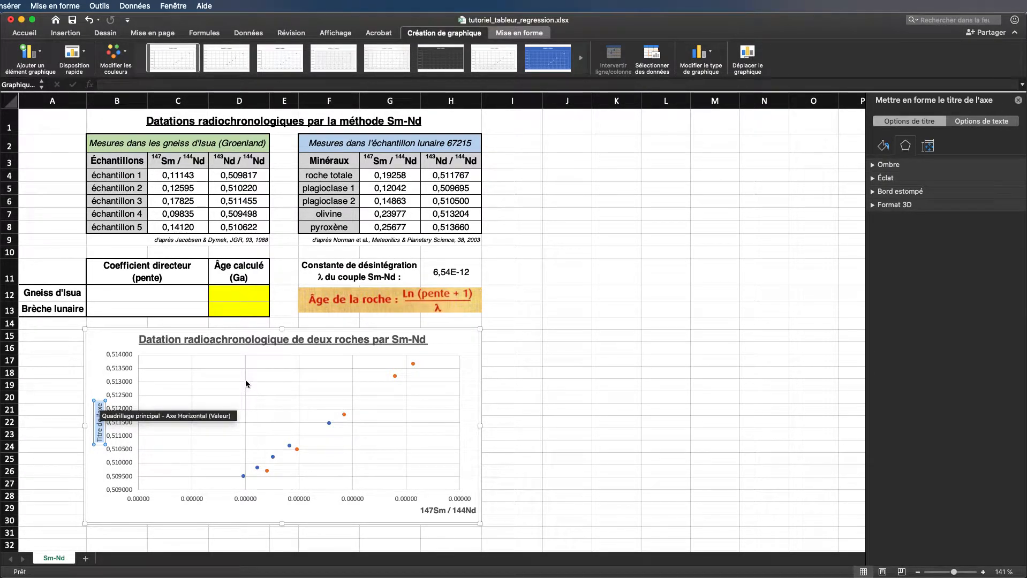
type("143Nd")
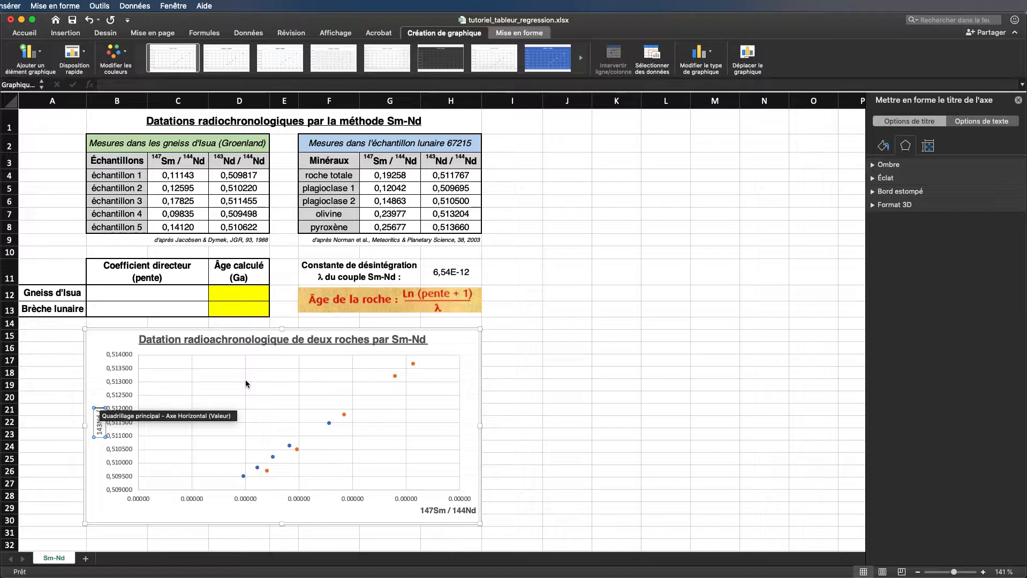
type(" / 144Nd")
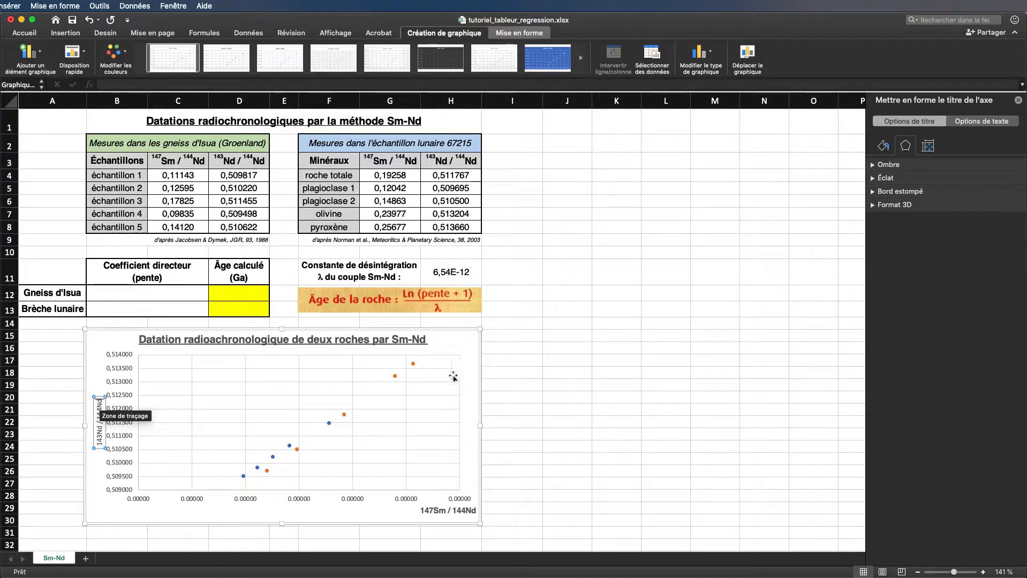
Format the whole vertical axis title in Helvetica at size 12.
triple_click(100, 408)
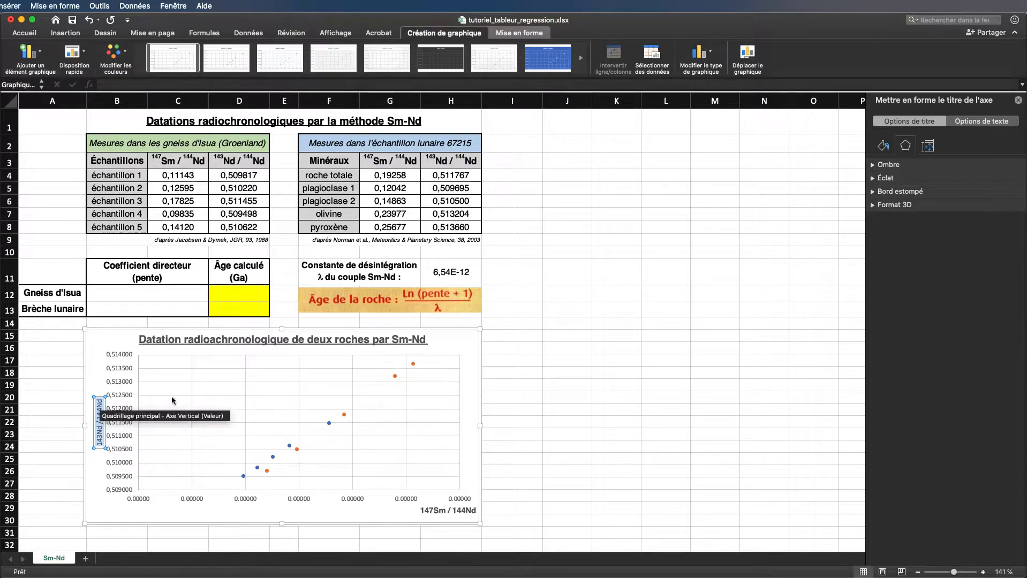
left_click(25, 33)
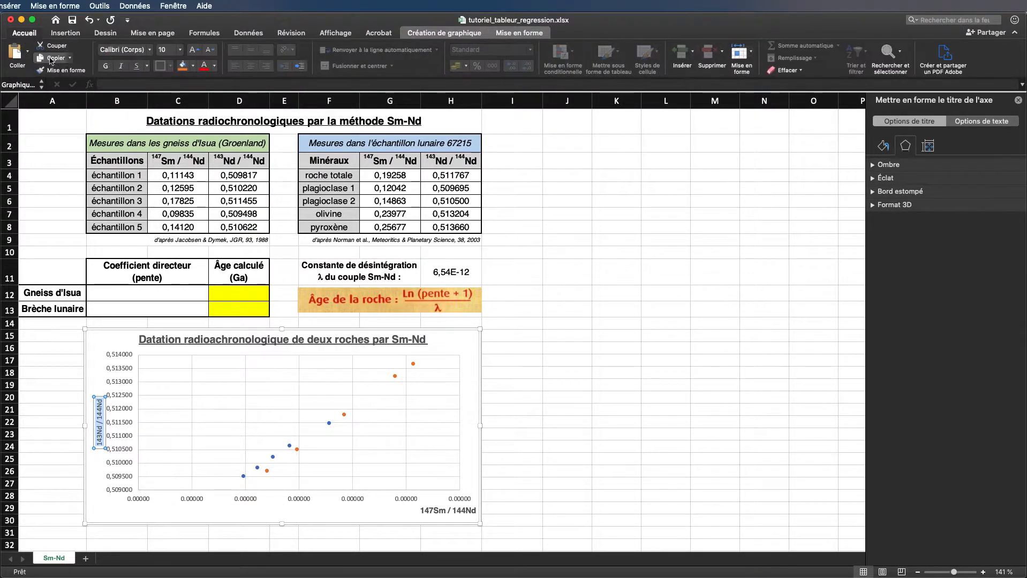
left_click(149, 50)
mouse_move(236, 142)
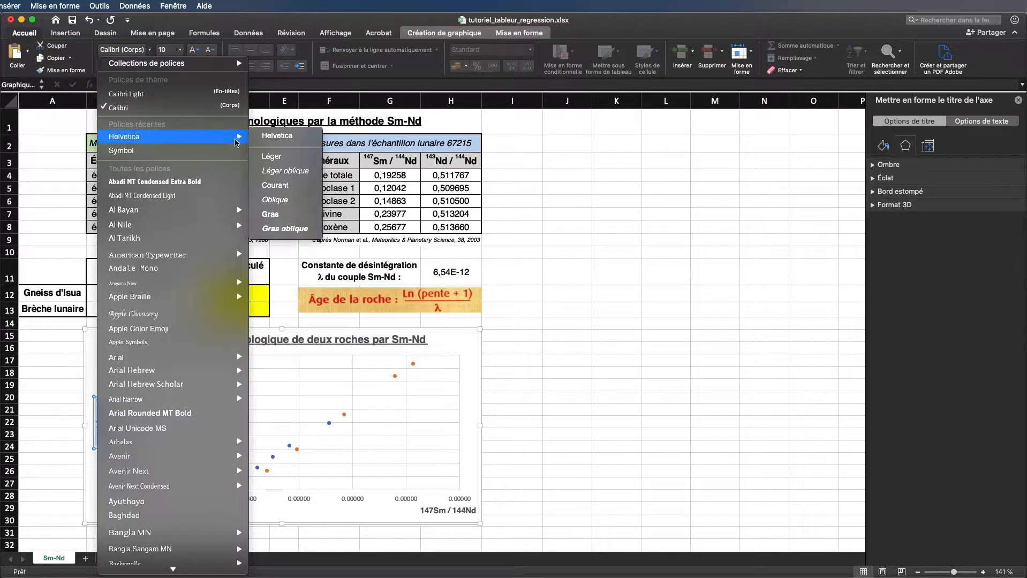
left_click(277, 136)
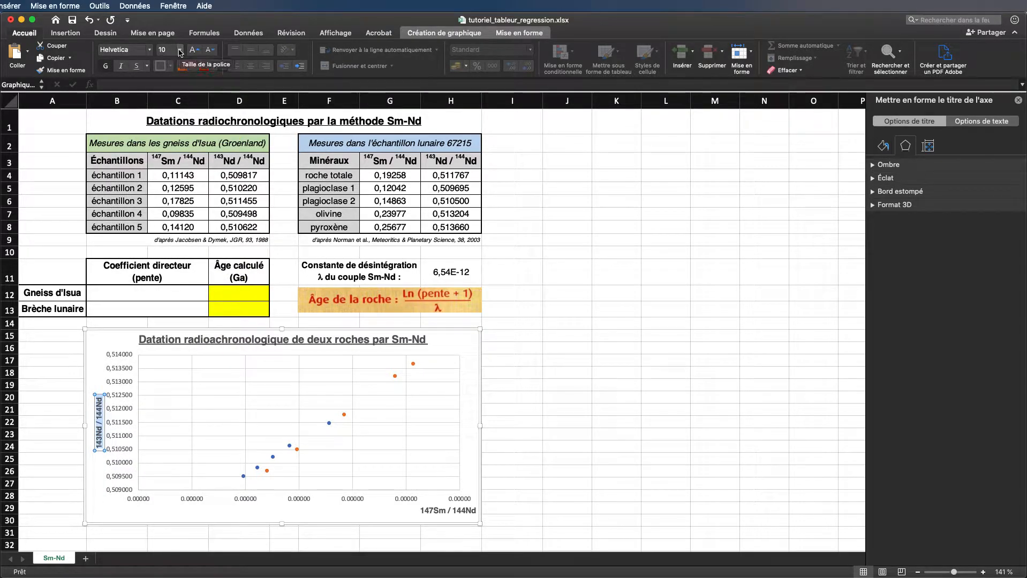
left_click(195, 51)
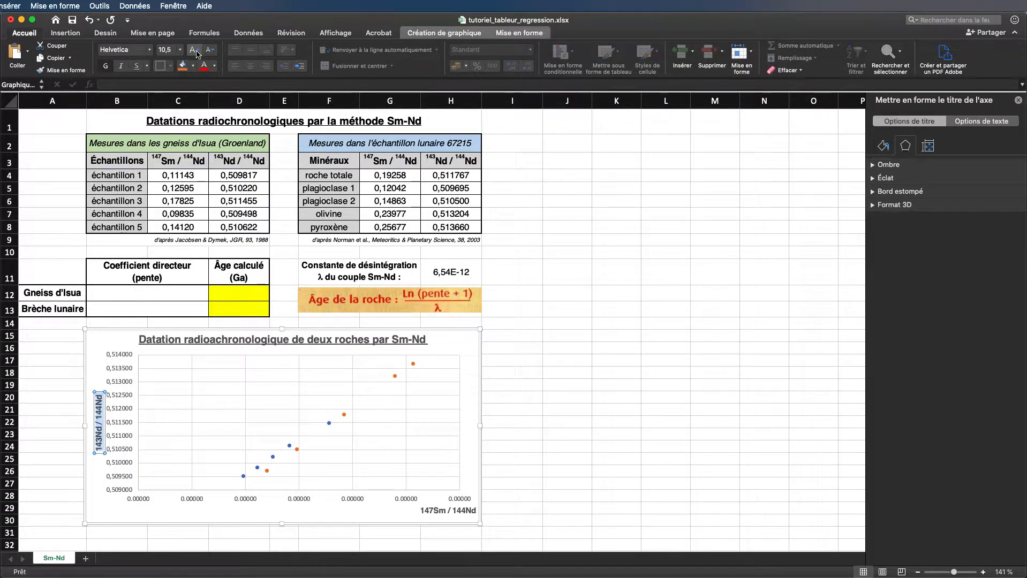
left_click(94, 359)
Move the vertical axis title up to the top end of its axis.
left_click(98, 402)
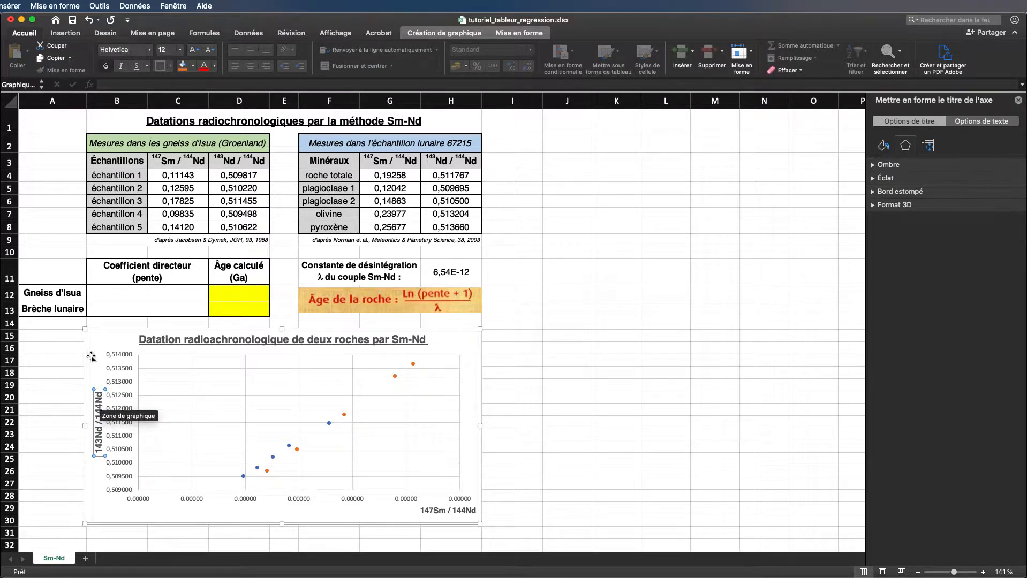
left_click_drag(98, 387, 97, 344)
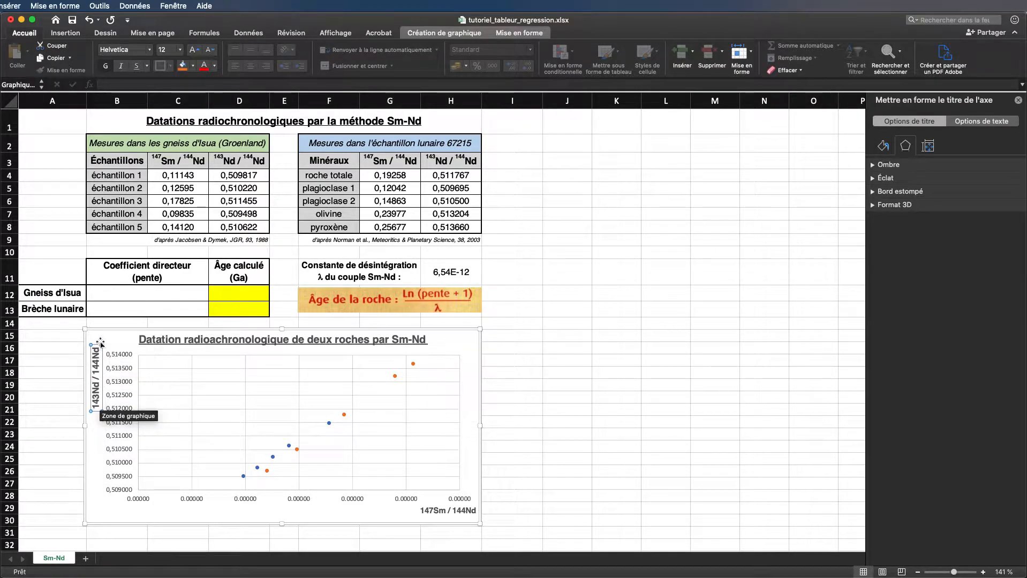
left_click(643, 366)
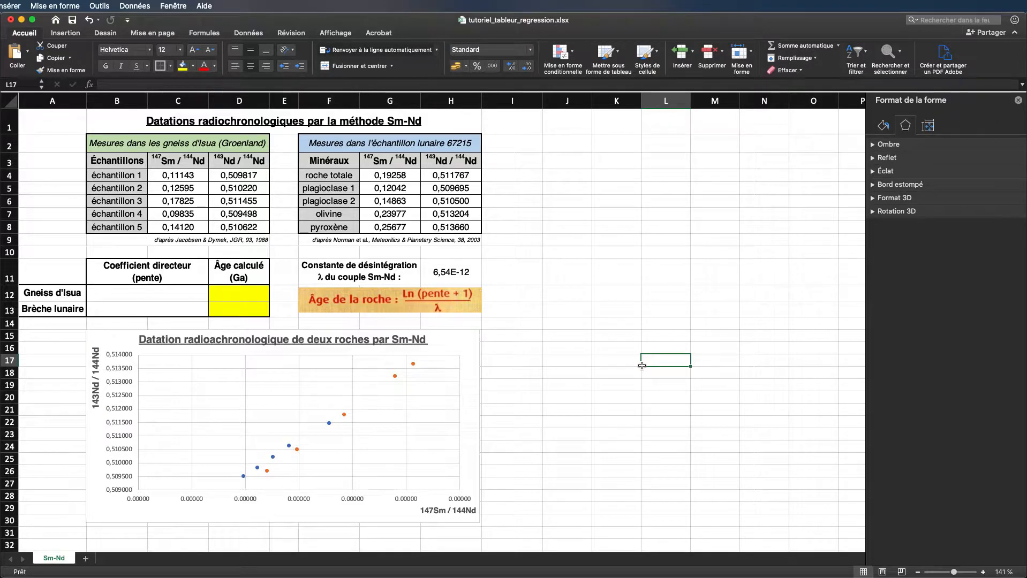
Set both the vertical and horizontal axis titles to font size 11 so that they match.
left_click(447, 510)
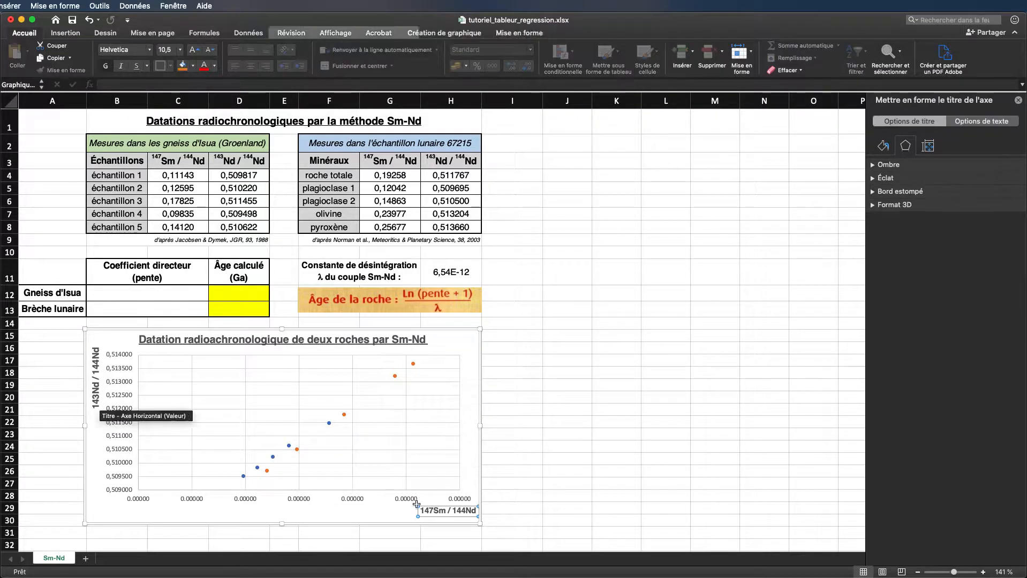
left_click(96, 346)
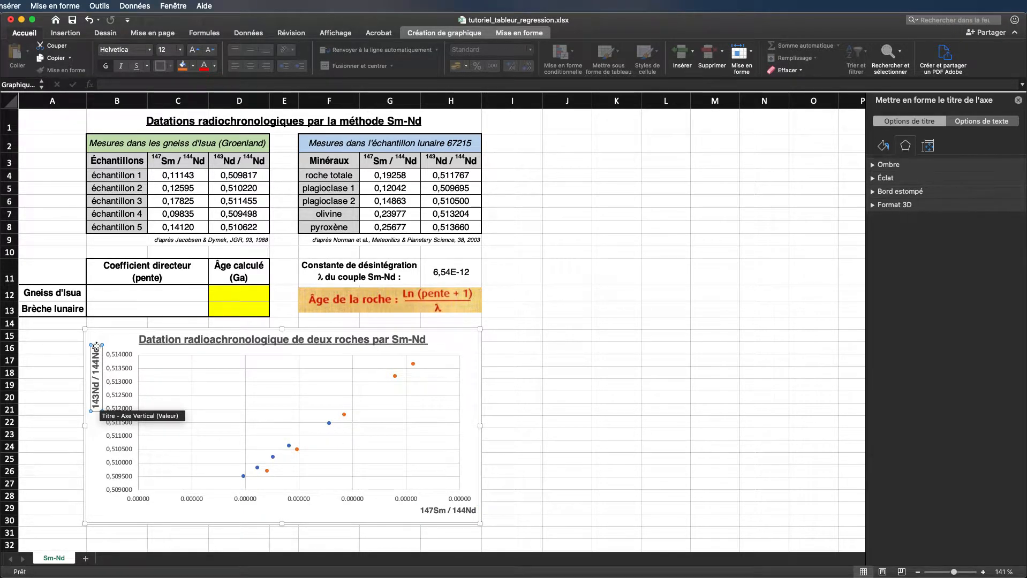
left_click(211, 52)
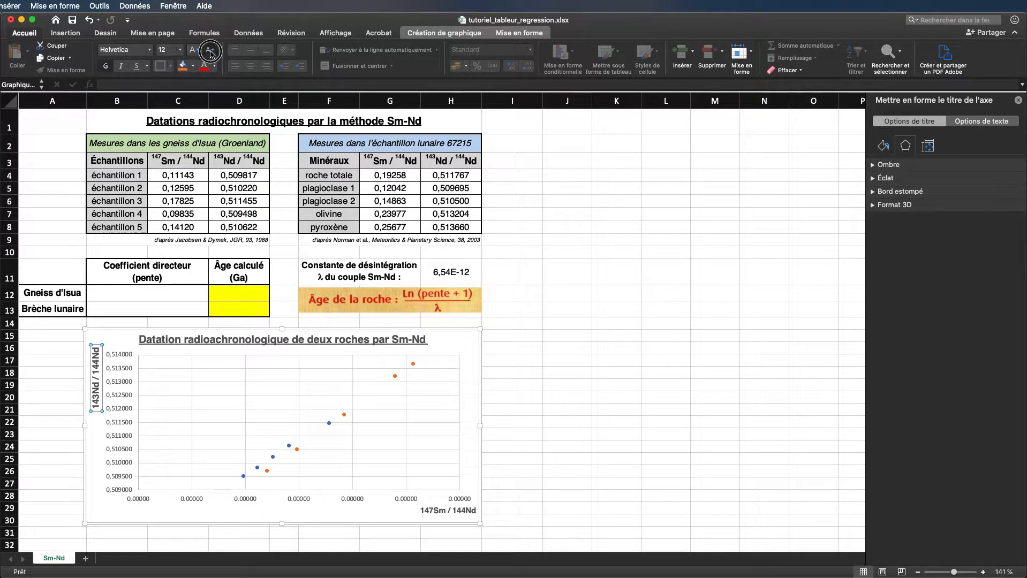
left_click(431, 512)
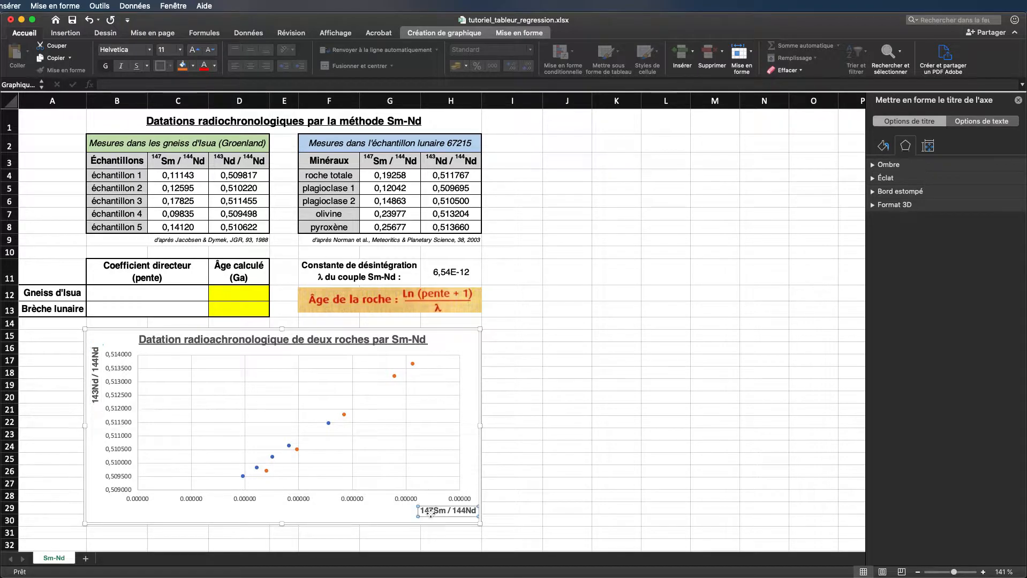
left_click(194, 50)
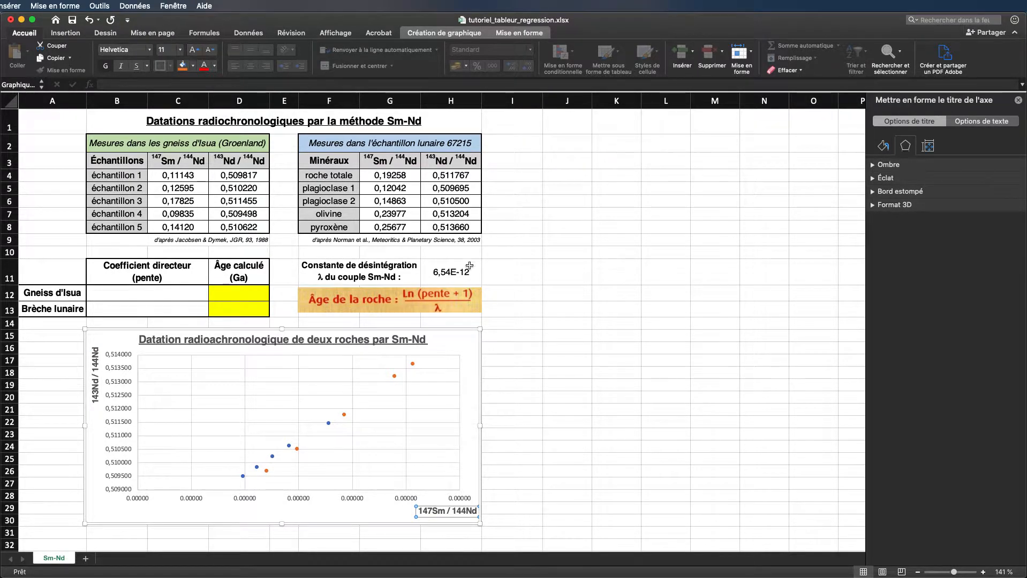
left_click(547, 324)
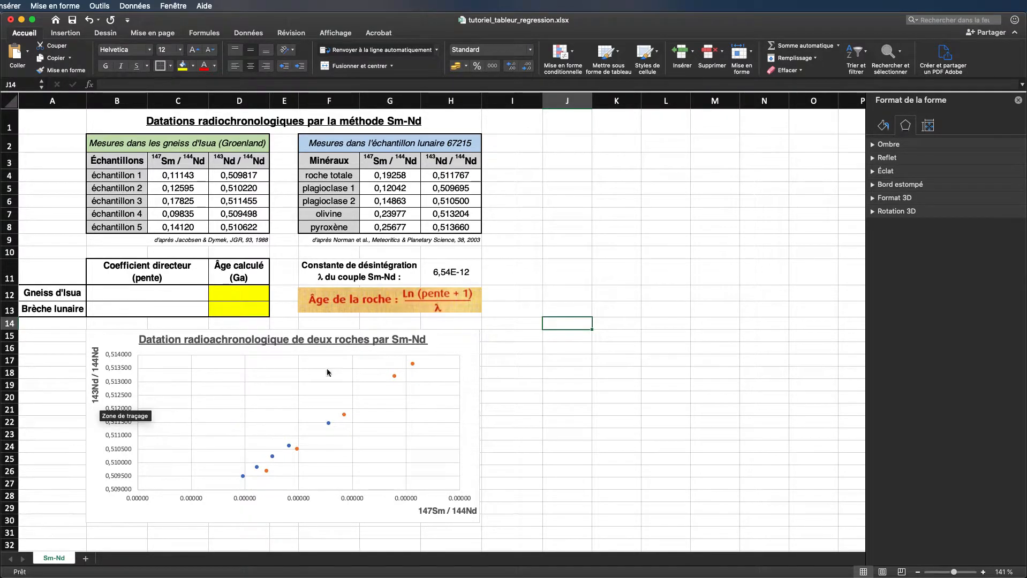
left_click(505, 359)
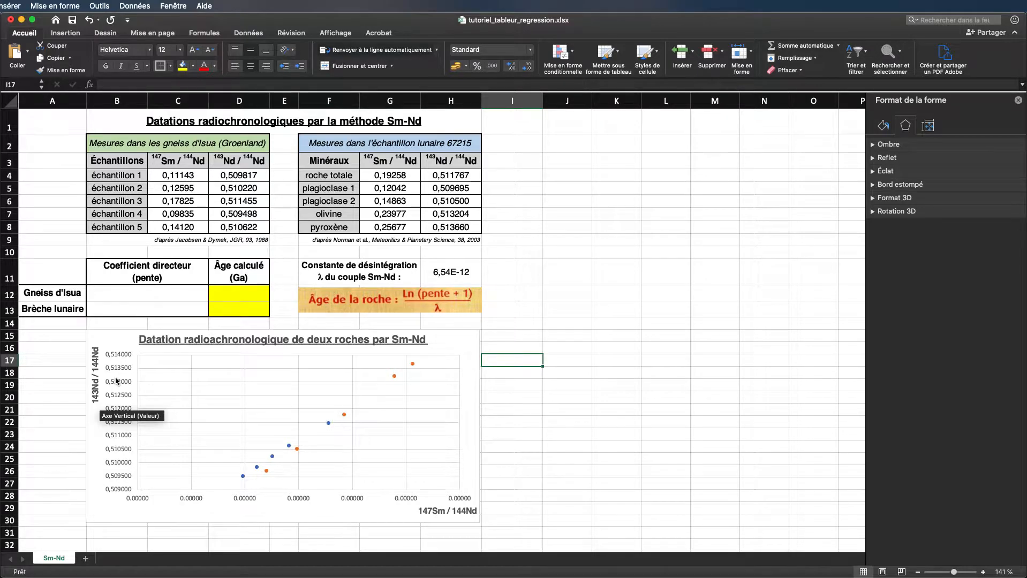
Open the advanced axis options for the scatter chart and select its horizontal axis for formatting.
left_click(133, 337)
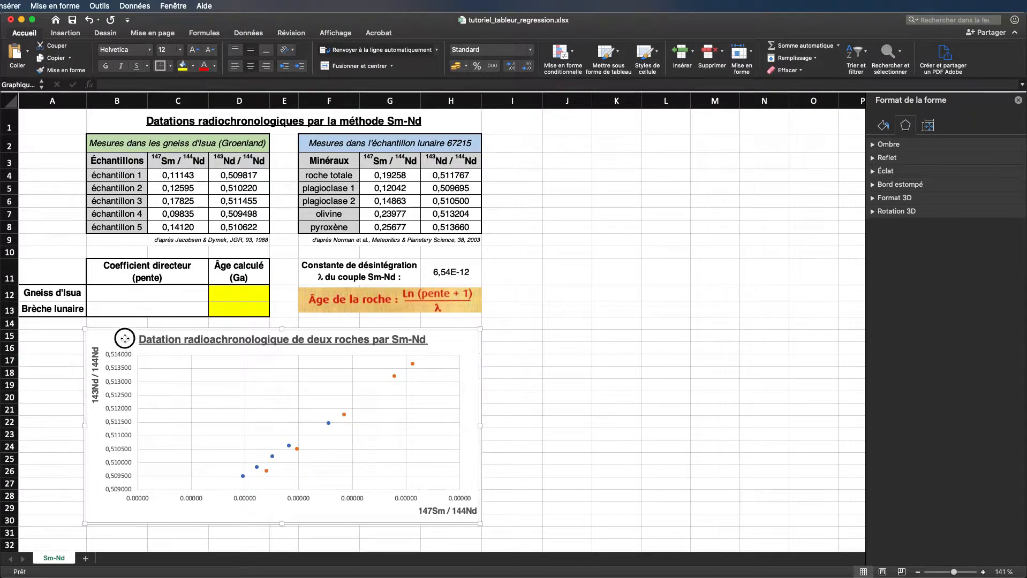
left_click(444, 32)
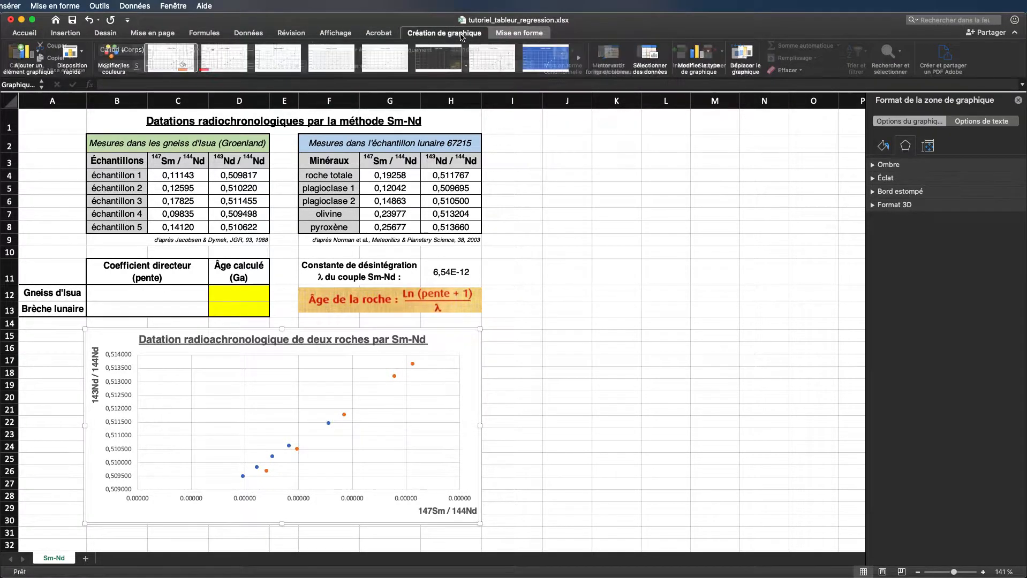
left_click(38, 55)
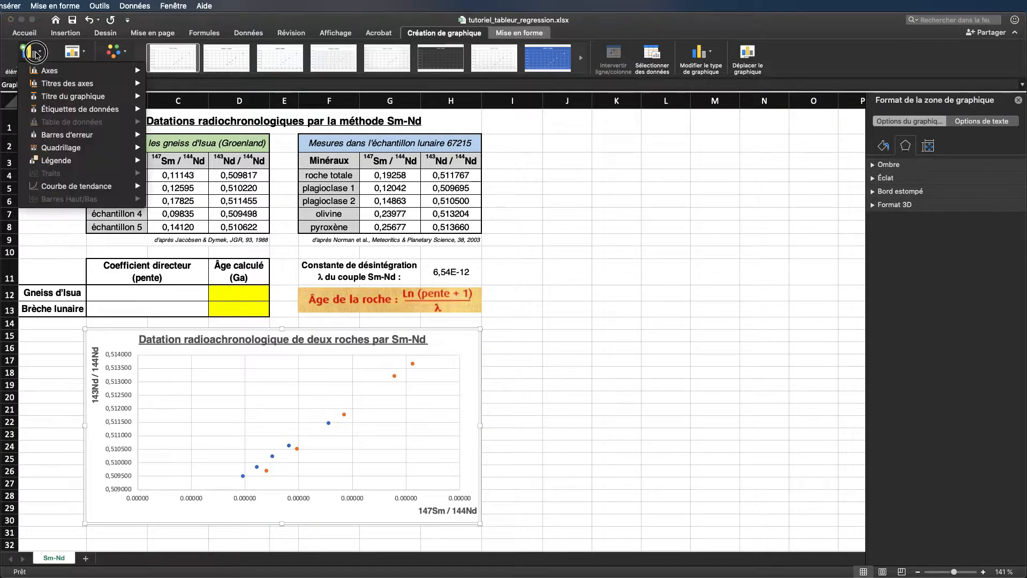
mouse_move(45, 71)
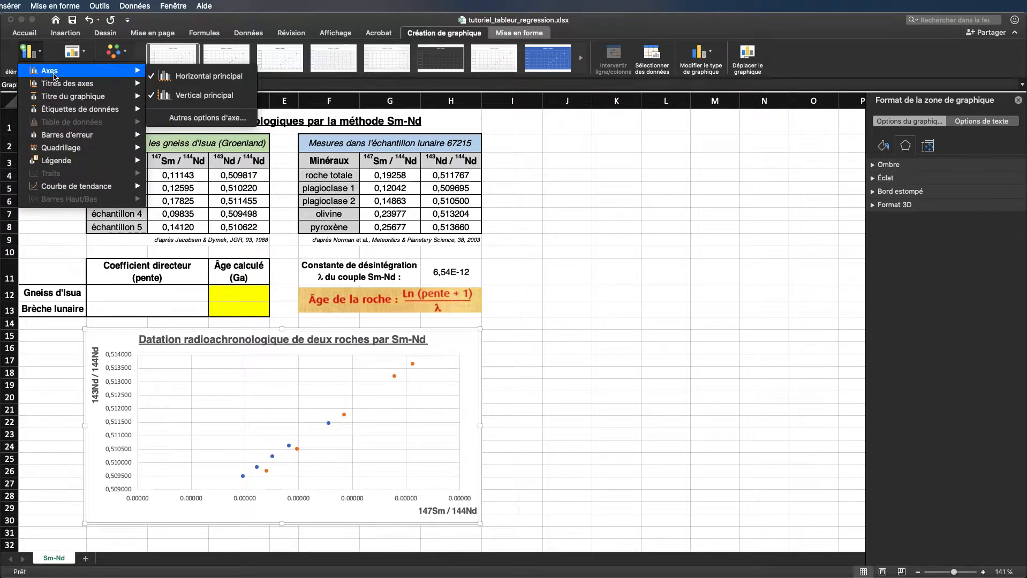
left_click(186, 119)
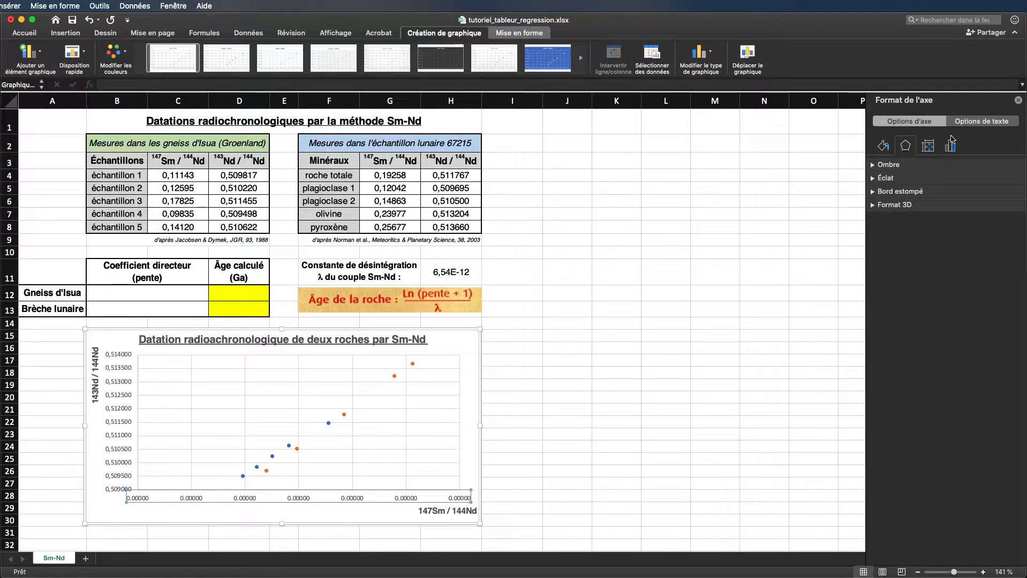
left_click(131, 384)
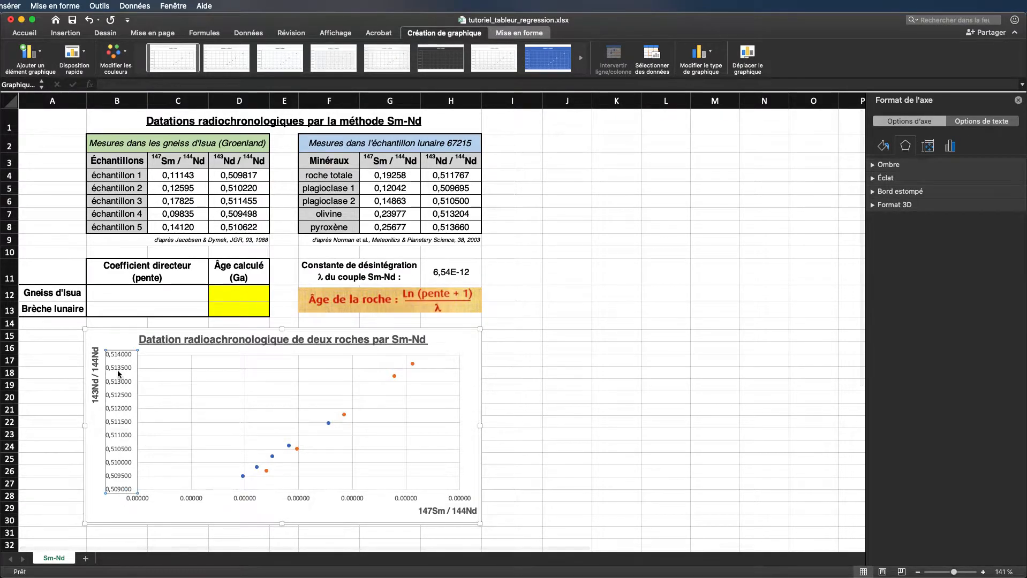
left_click(170, 354)
left_click(185, 499)
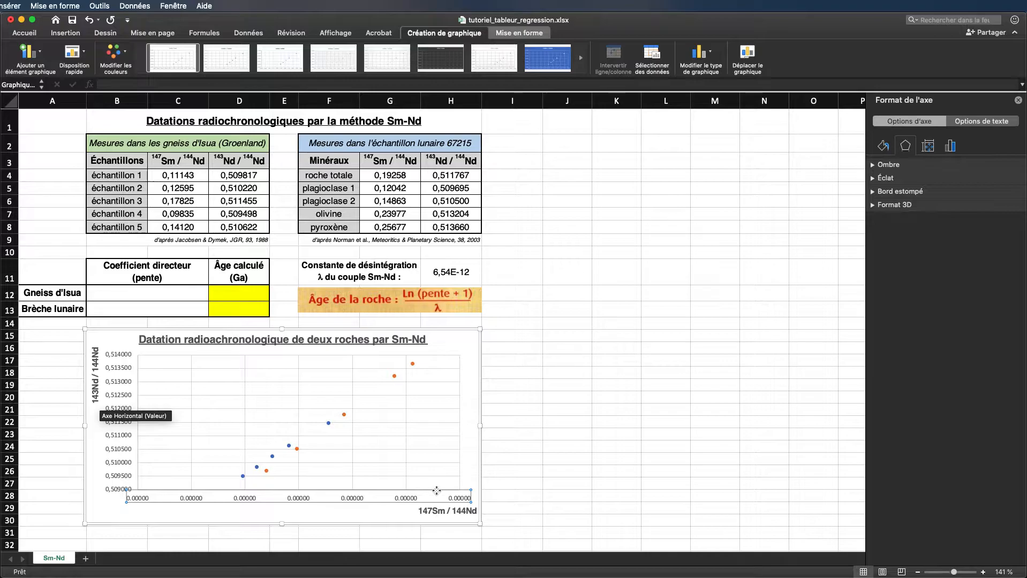
Change the horizontal axis number format to the Nombre category with 2 decimals.
left_click(951, 148)
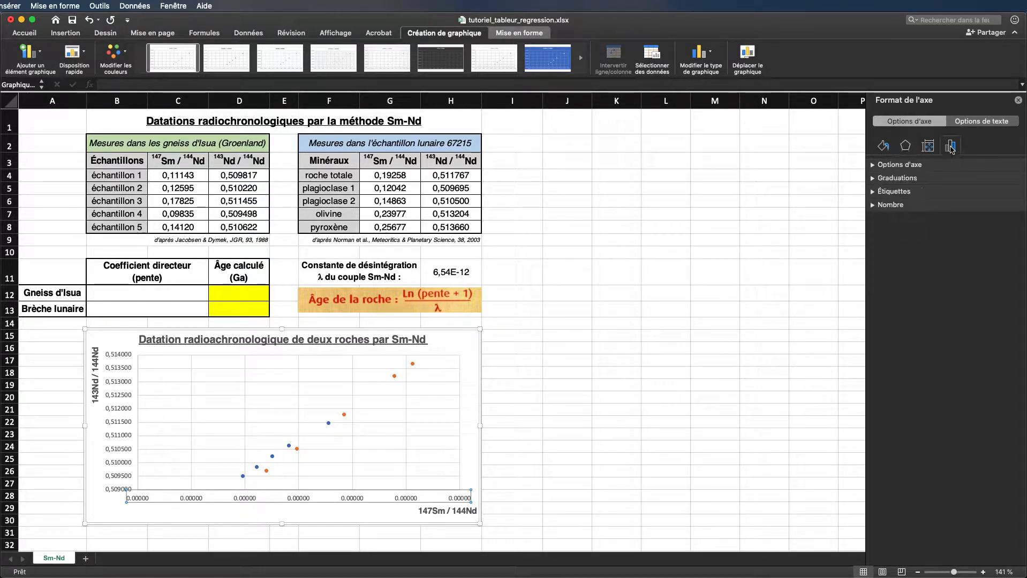
left_click(874, 166)
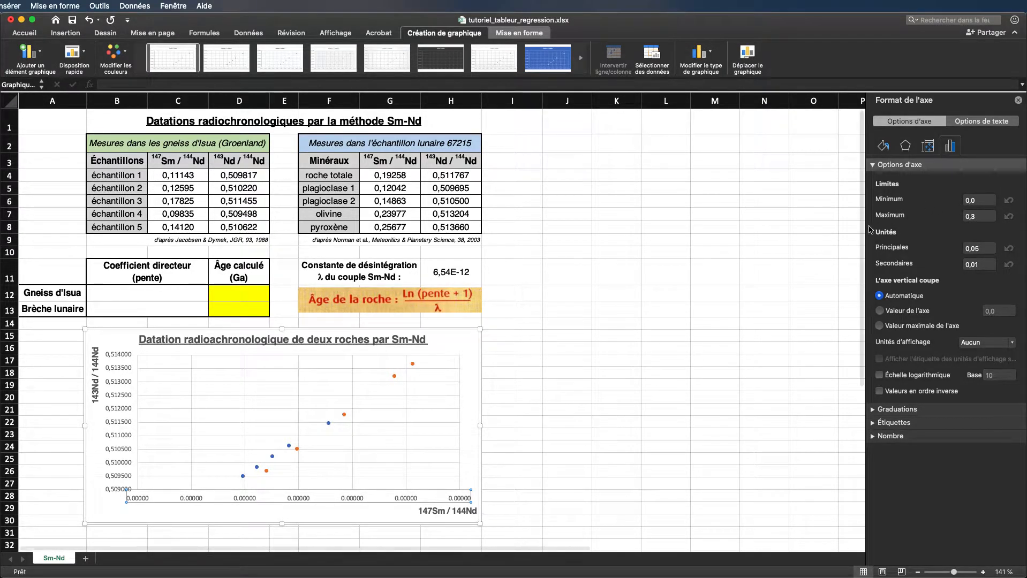
left_click(874, 166)
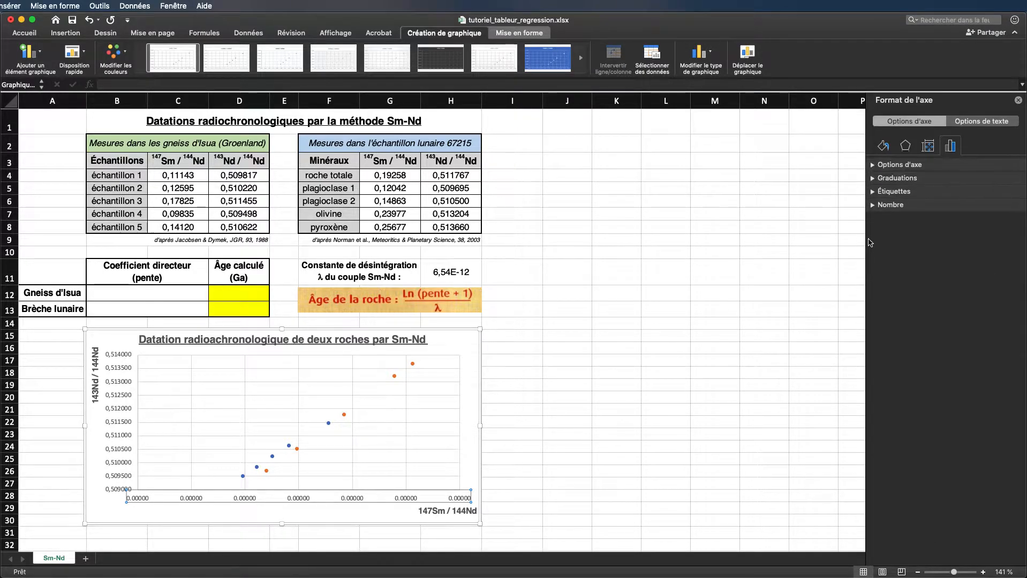
left_click(874, 205)
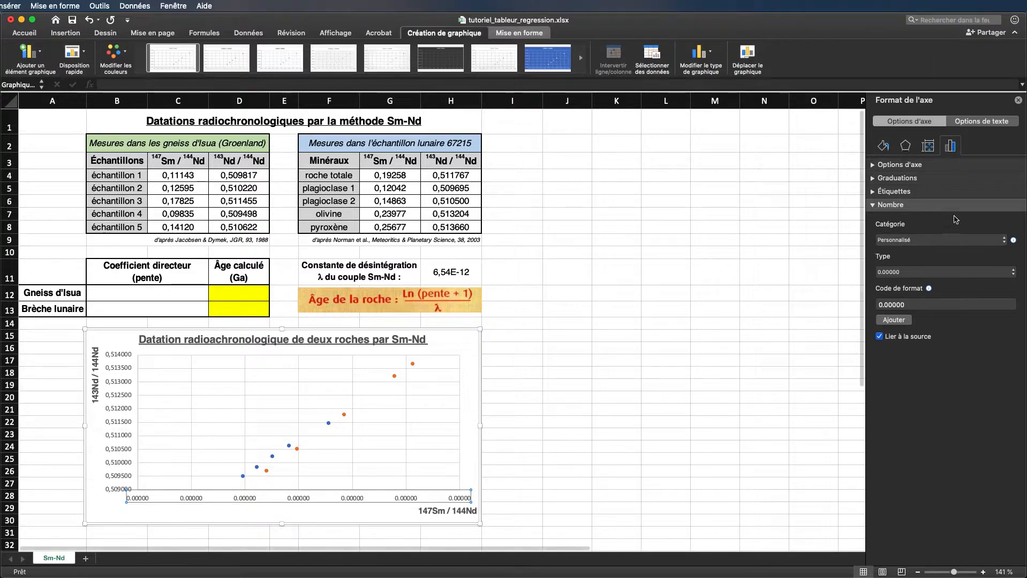
left_click(1005, 242)
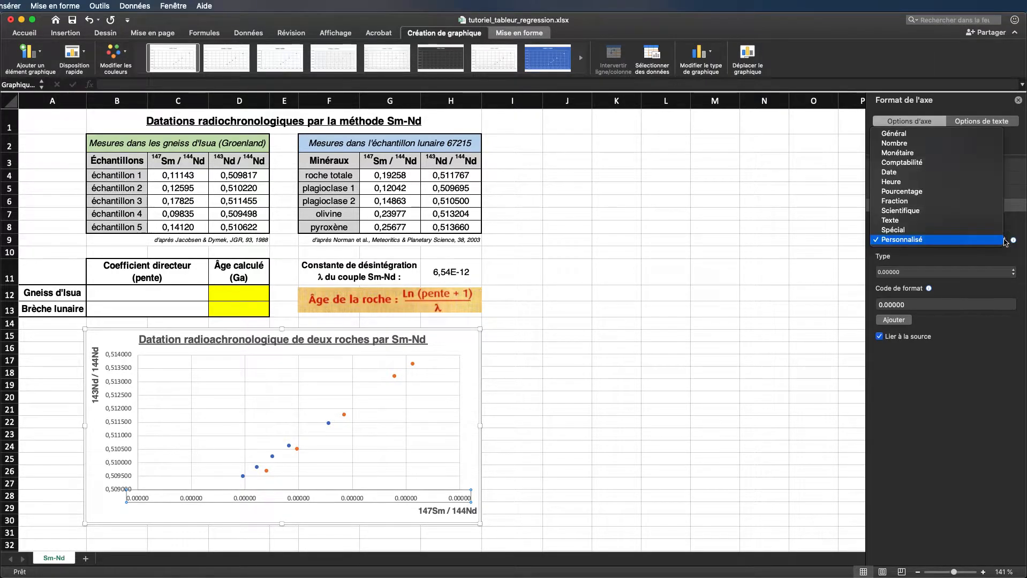
left_click(939, 144)
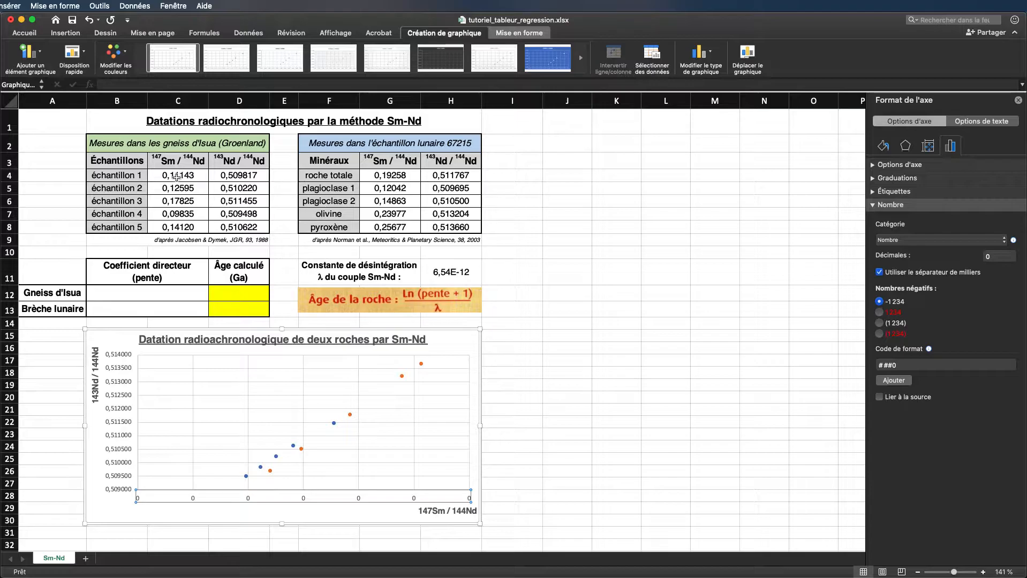
left_click(990, 258)
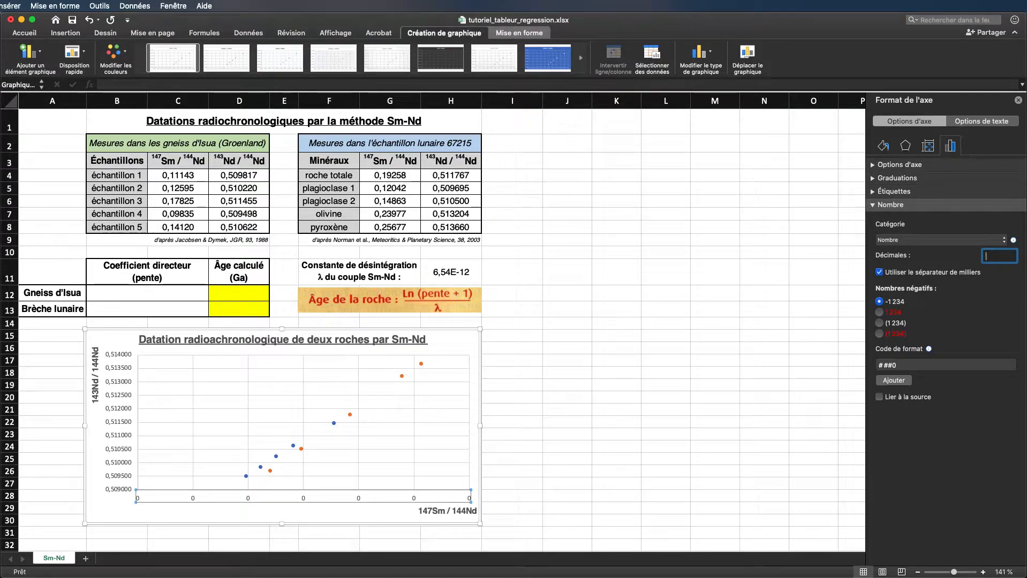
key("Return")
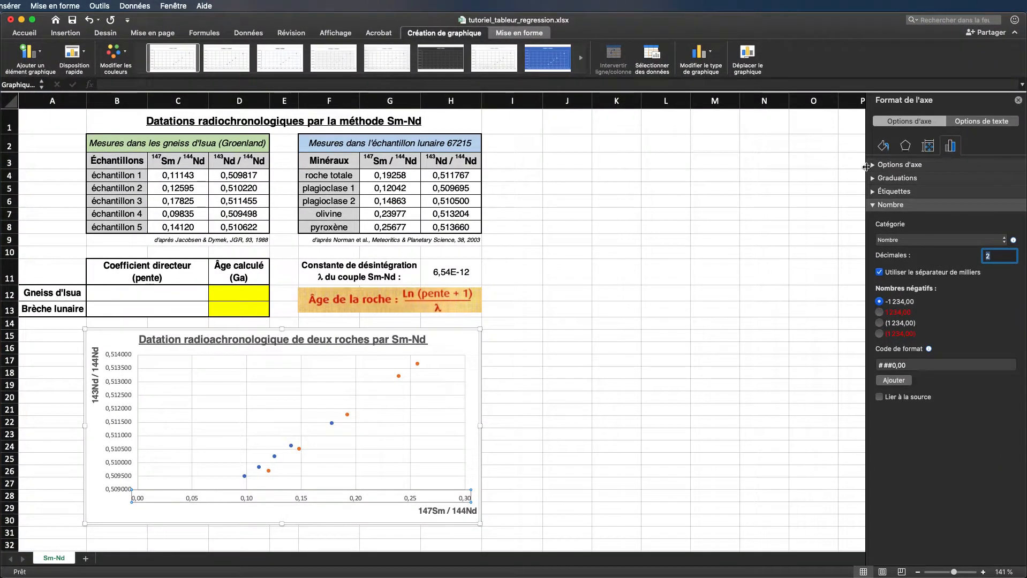
Set the minimum bound of the horizontal axis to 0,08.
left_click(899, 164)
left_click(983, 200)
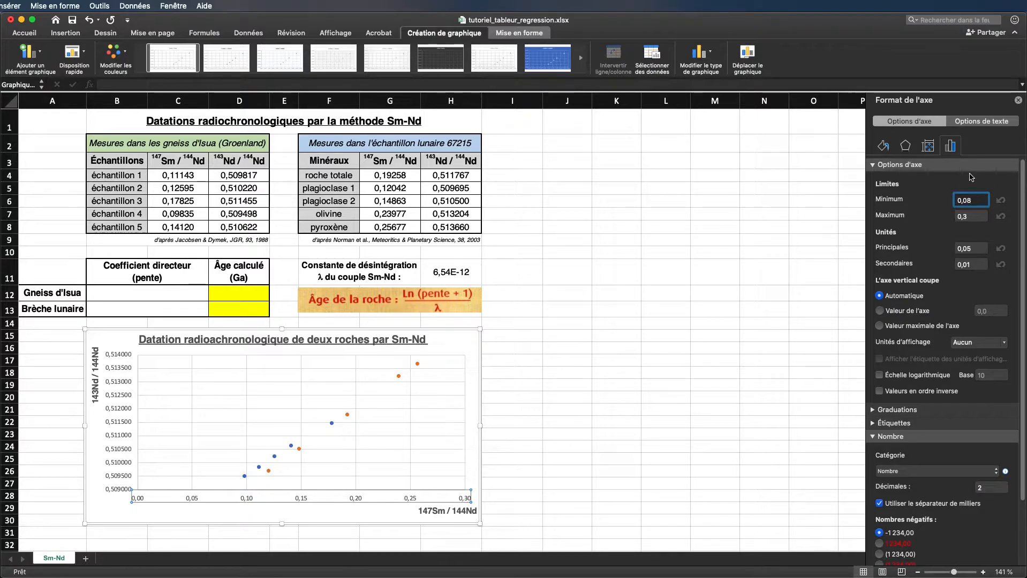
type("8")
key("Return")
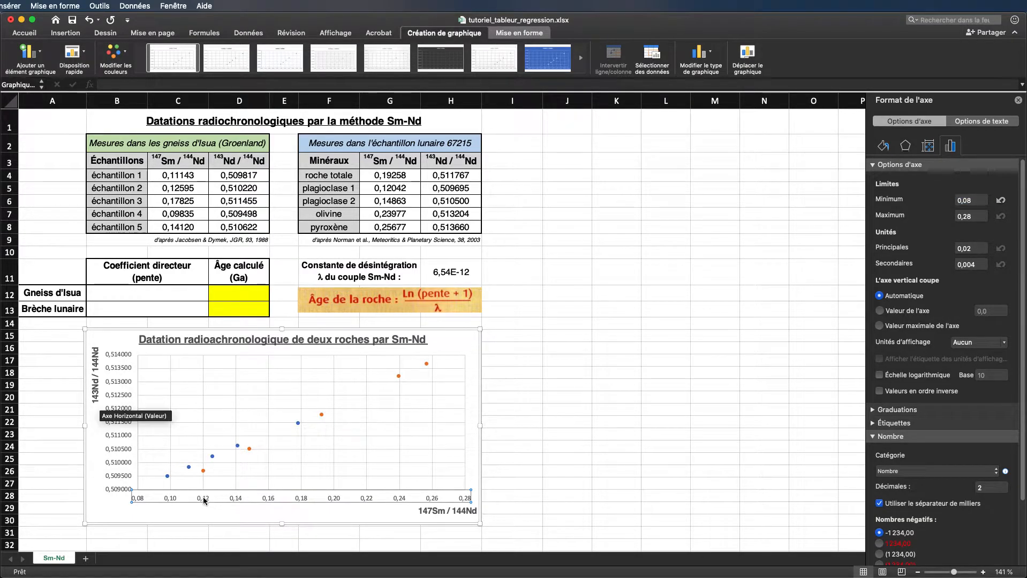
Change the font of the horizontal axis labels to Helvetica.
left_click(25, 33)
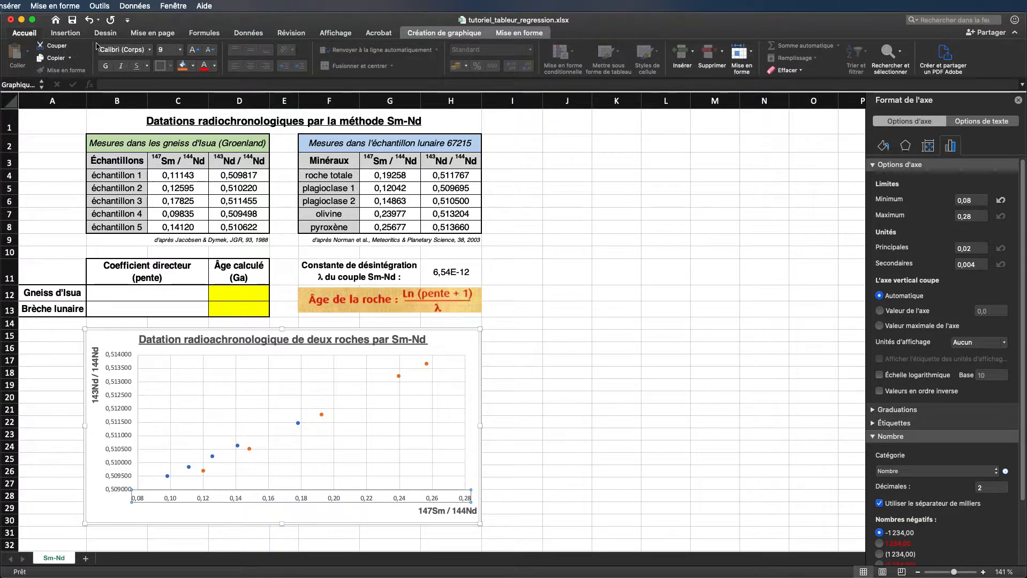
left_click(150, 50)
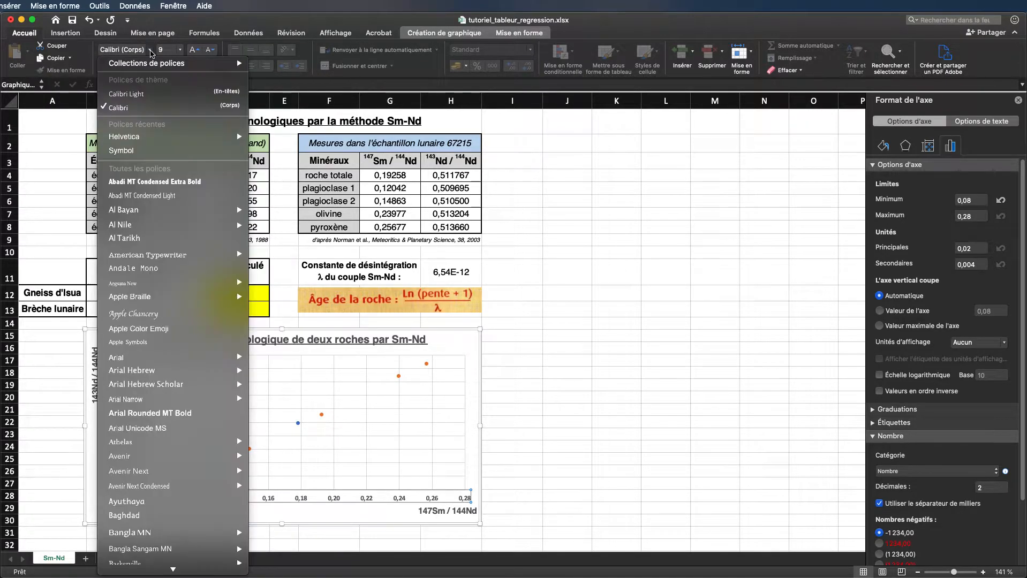
left_click(148, 142)
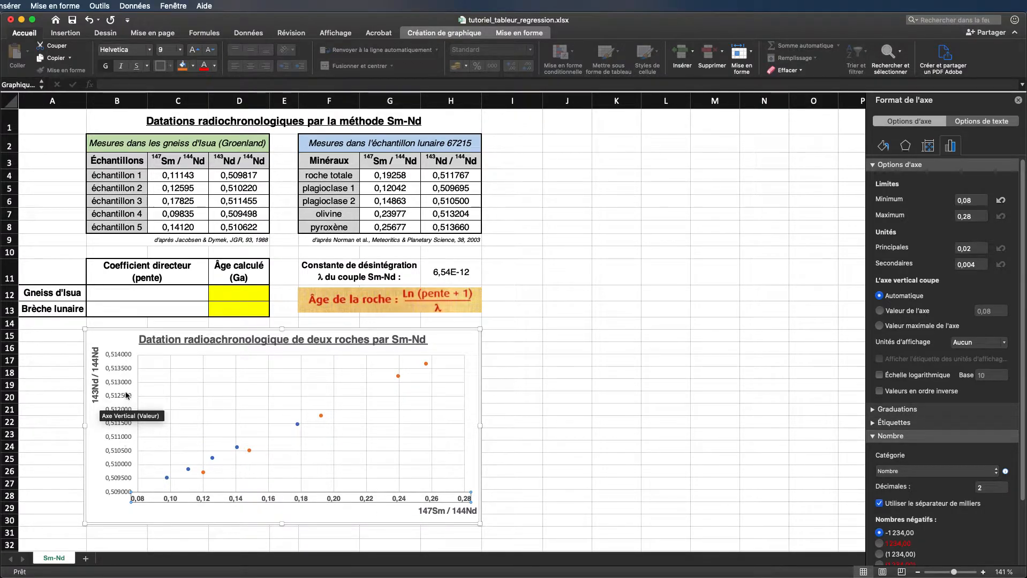
Reduce the number format of the vertical axis labels to 4 decimals.
left_click(113, 355)
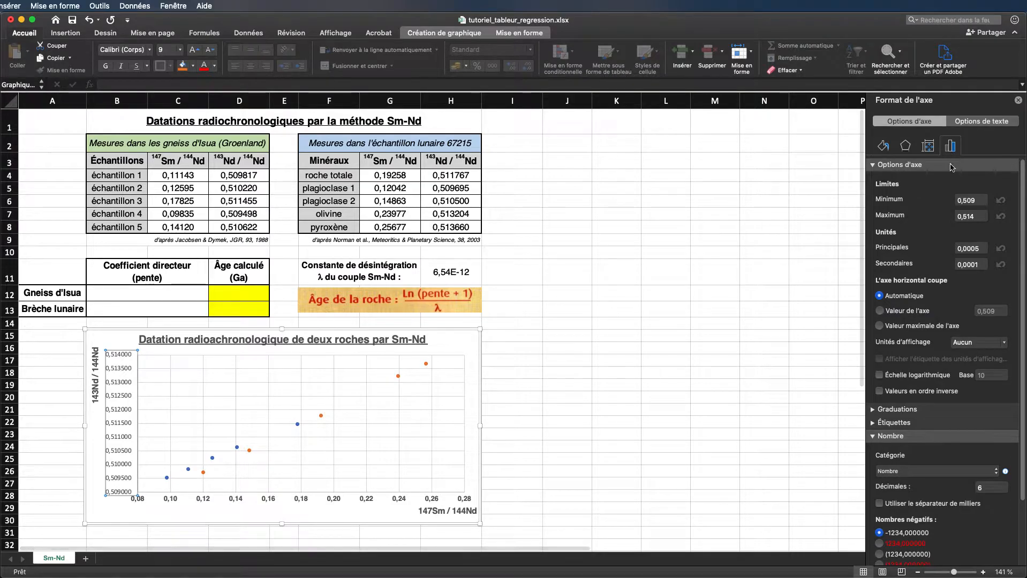
scroll(953, 466, "down", 1)
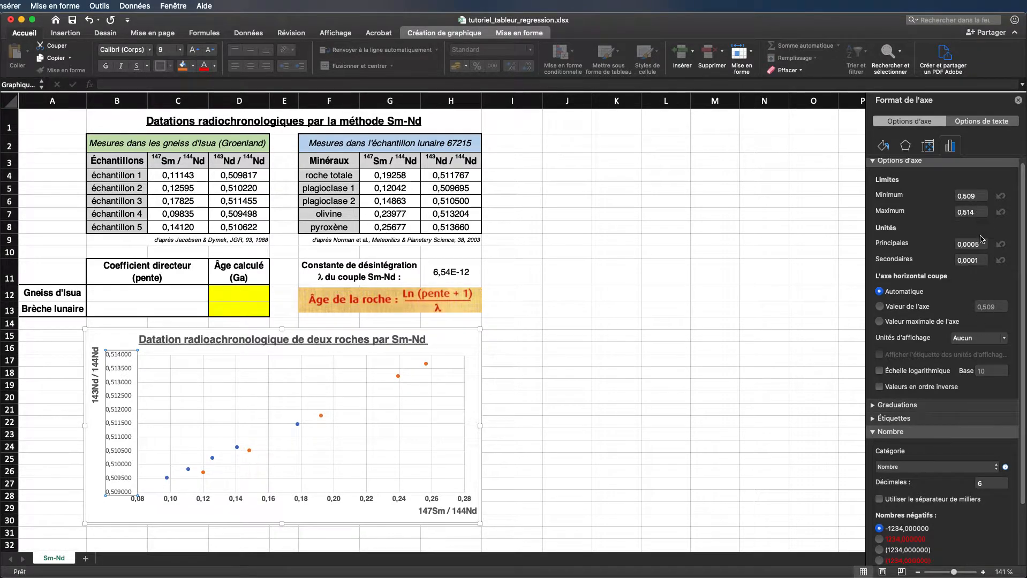
left_click(998, 486)
type("4")
key("Return")
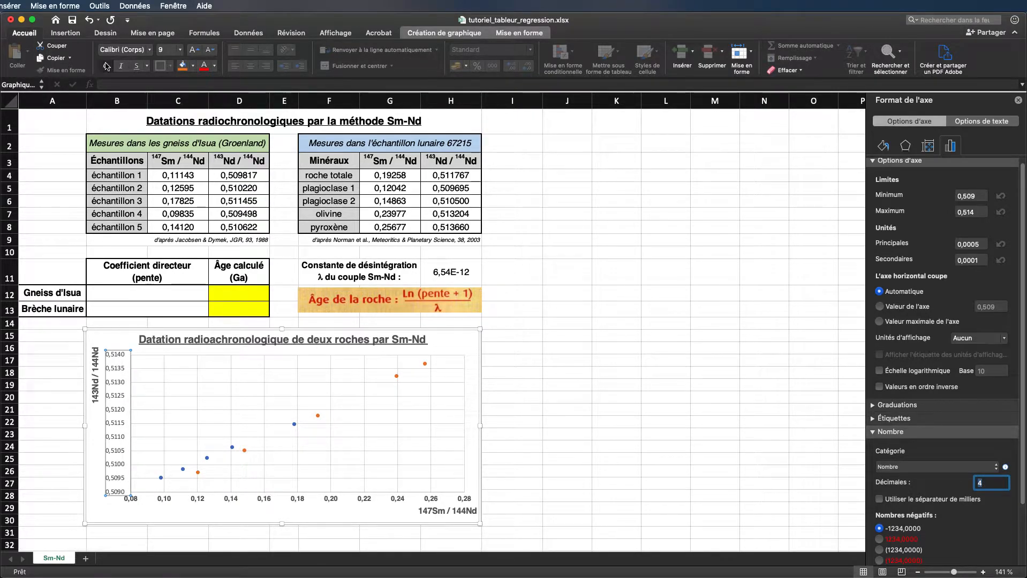
Change the font of the vertical axis labels to Helvetica.
left_click(152, 50)
mouse_move(153, 143)
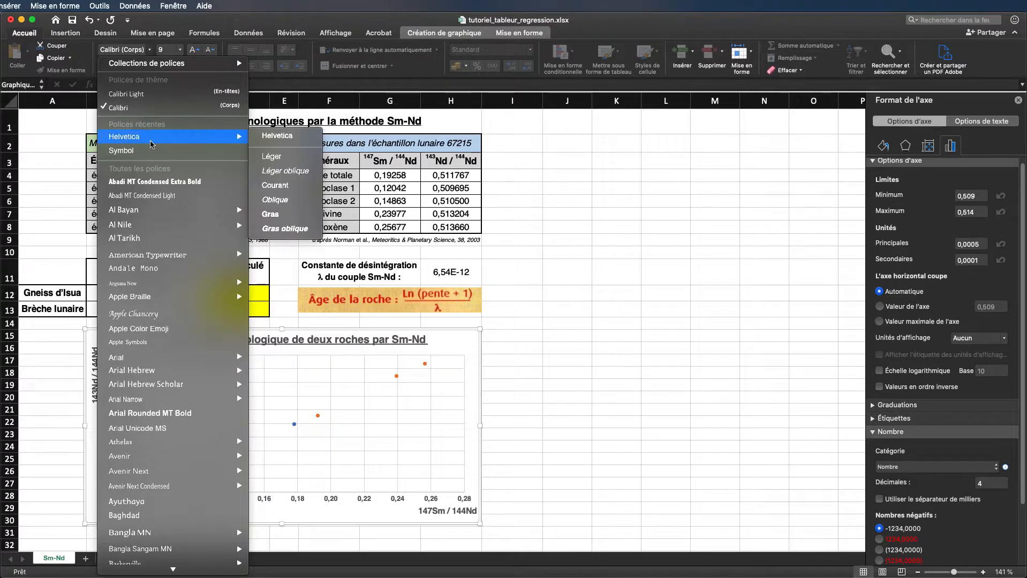
left_click(262, 137)
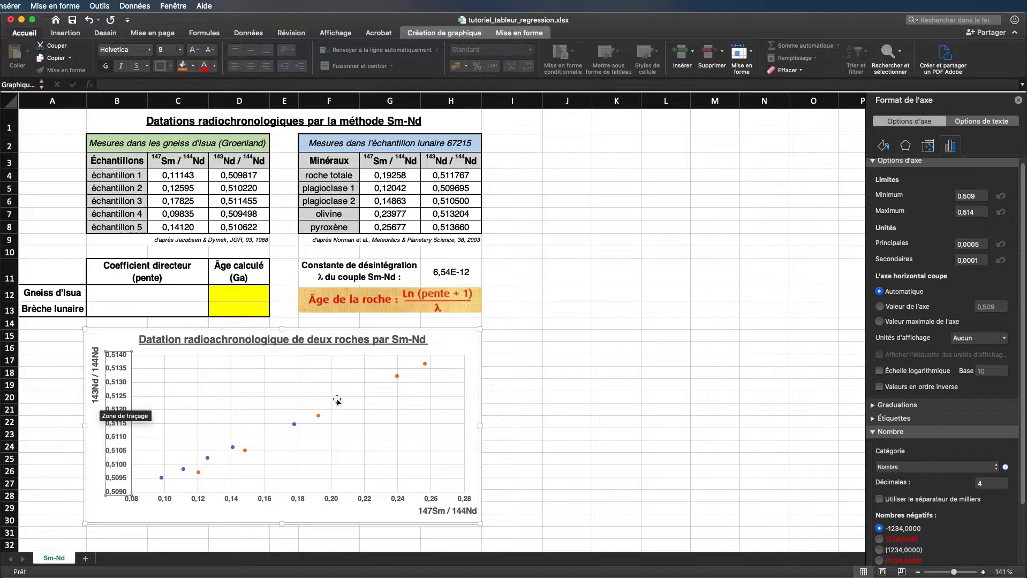
Give the chart's plot area a solid light grey fill and deselect the chart.
left_click(112, 345)
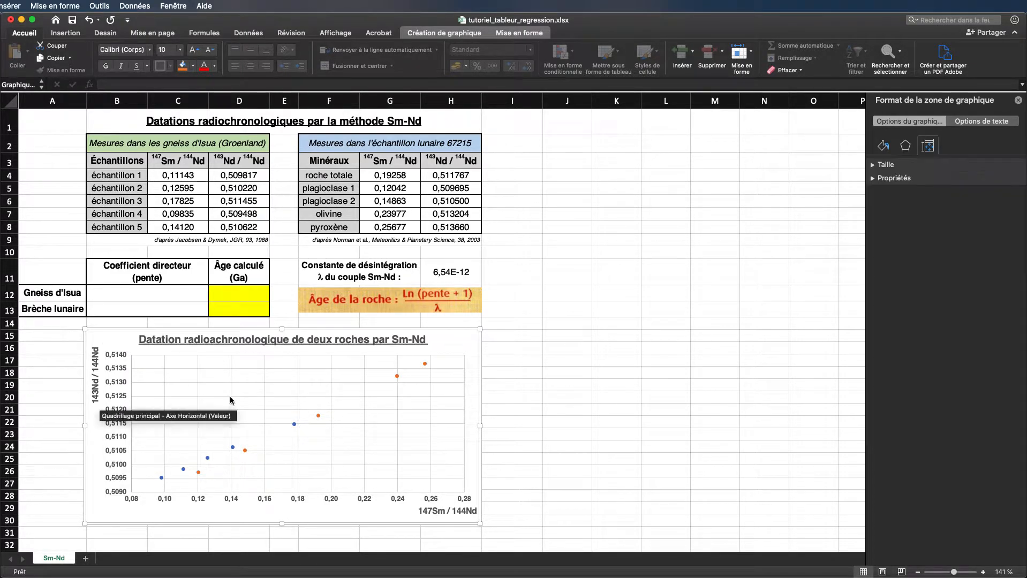
left_click(449, 363)
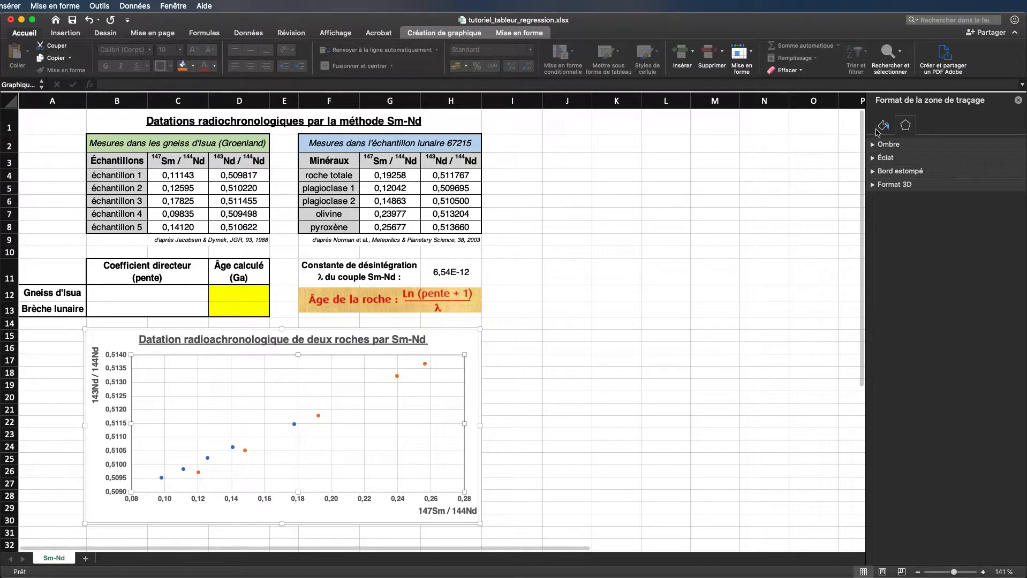
left_click(883, 127)
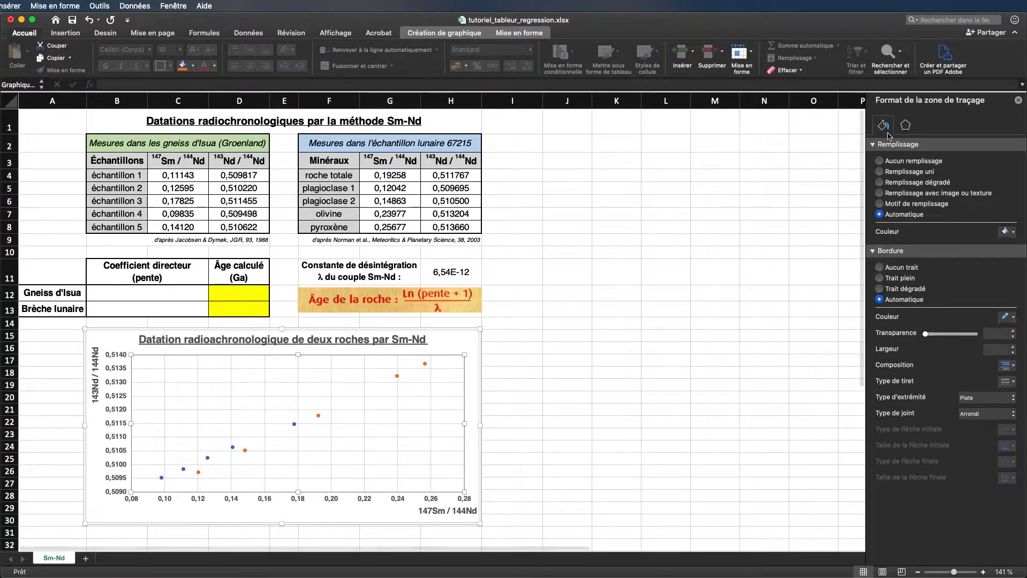
left_click(880, 172)
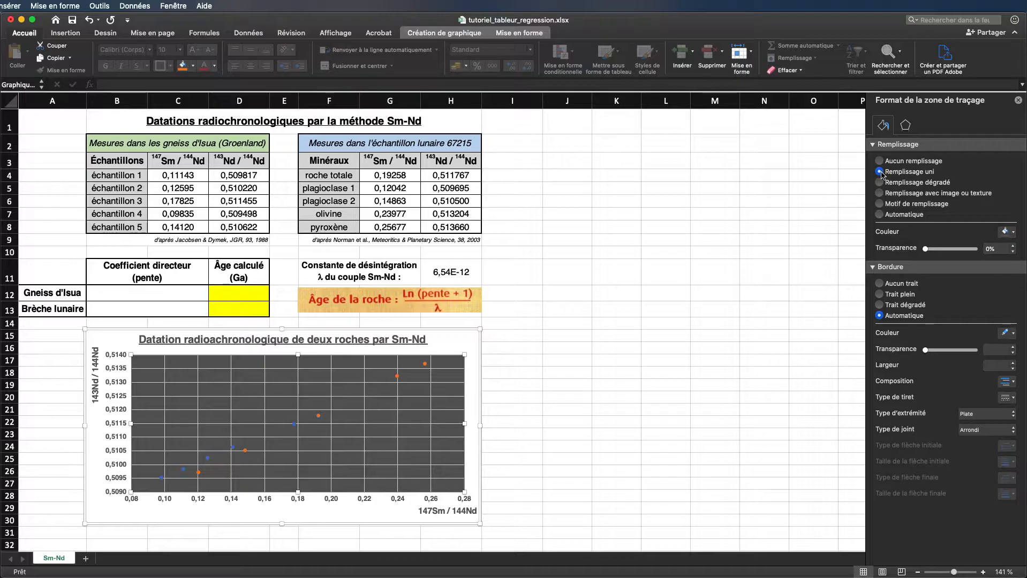
left_click(1007, 234)
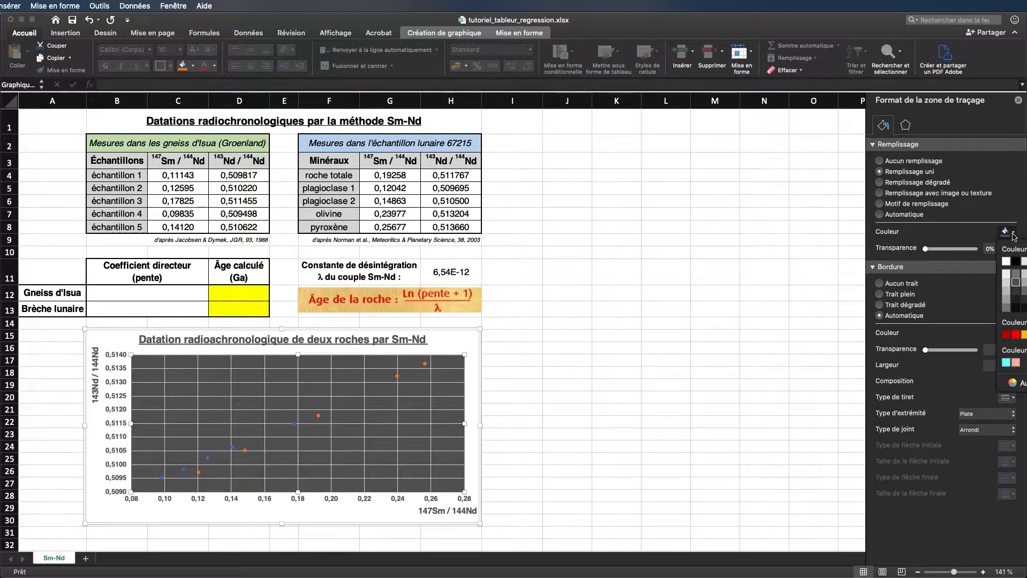
left_click(1012, 284)
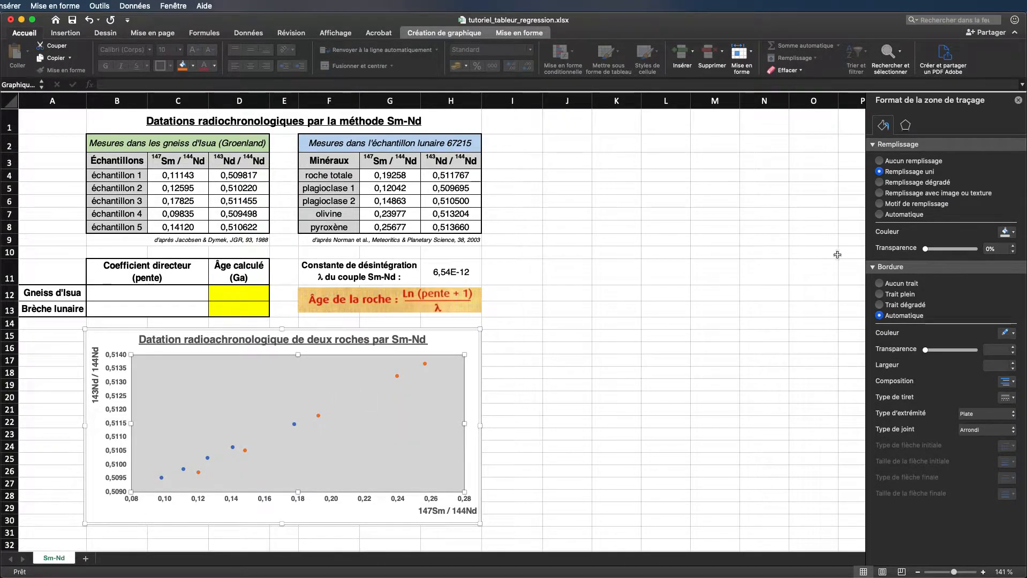
left_click(1009, 232)
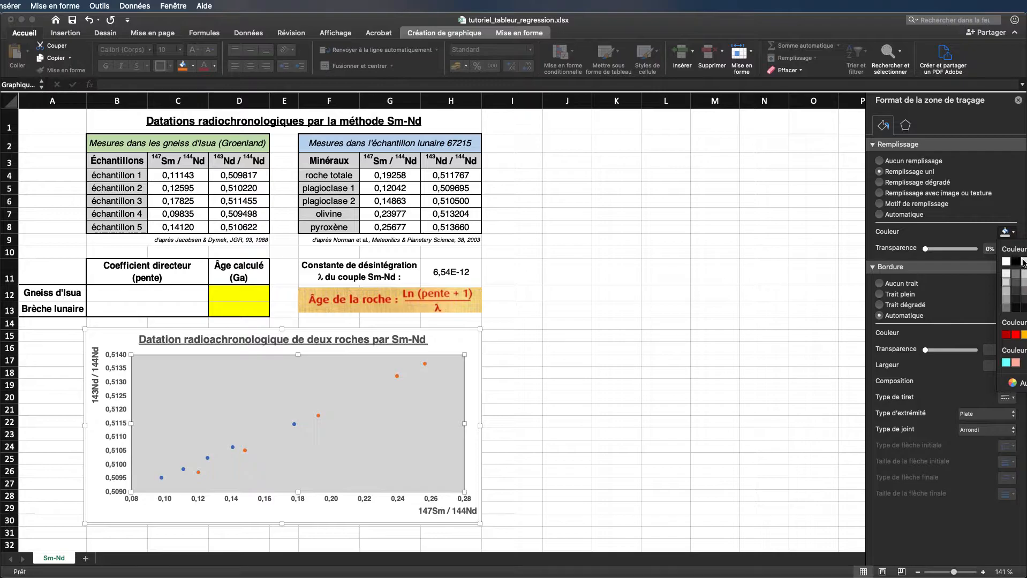
left_click(1022, 262)
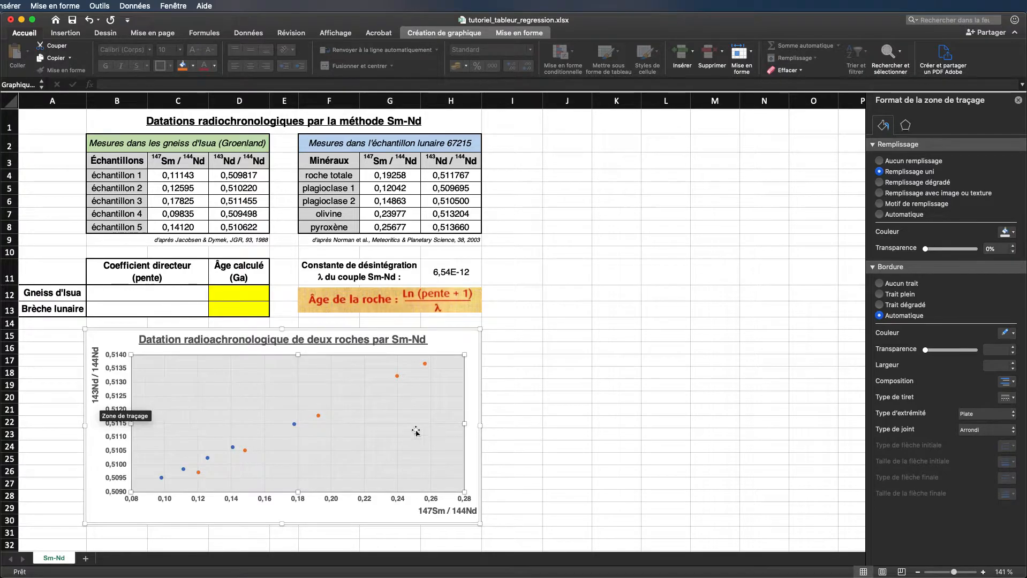
left_click(509, 323)
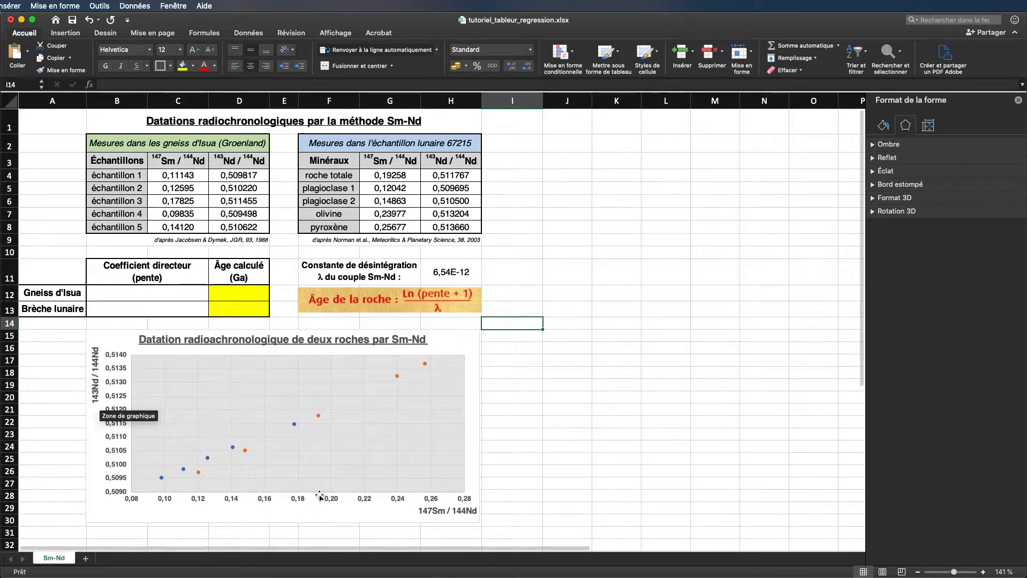
Add a linear trendline to the Gneiss d'Isua data series in the scatter chart.
left_click(208, 459)
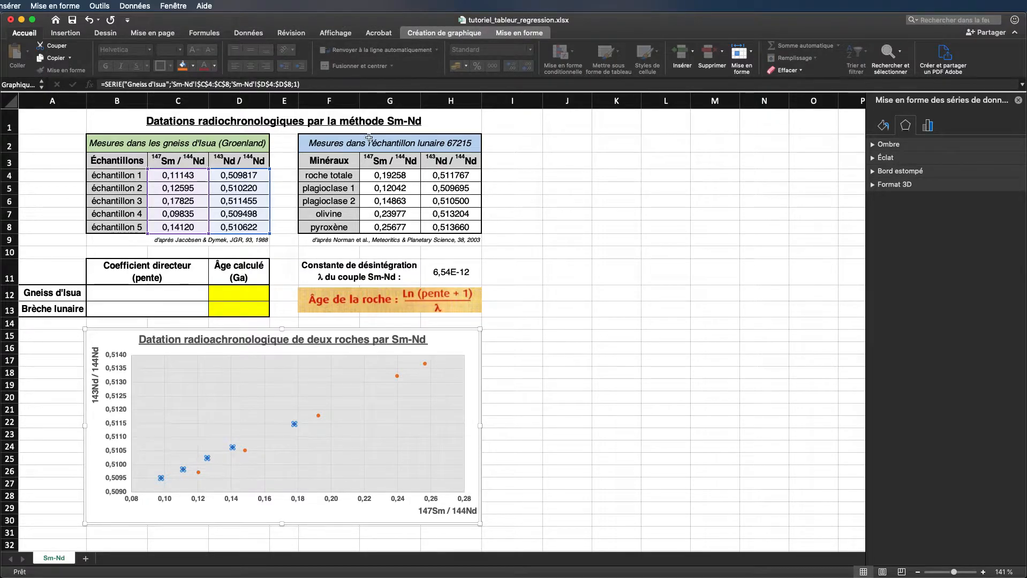
left_click(443, 36)
left_click(30, 52)
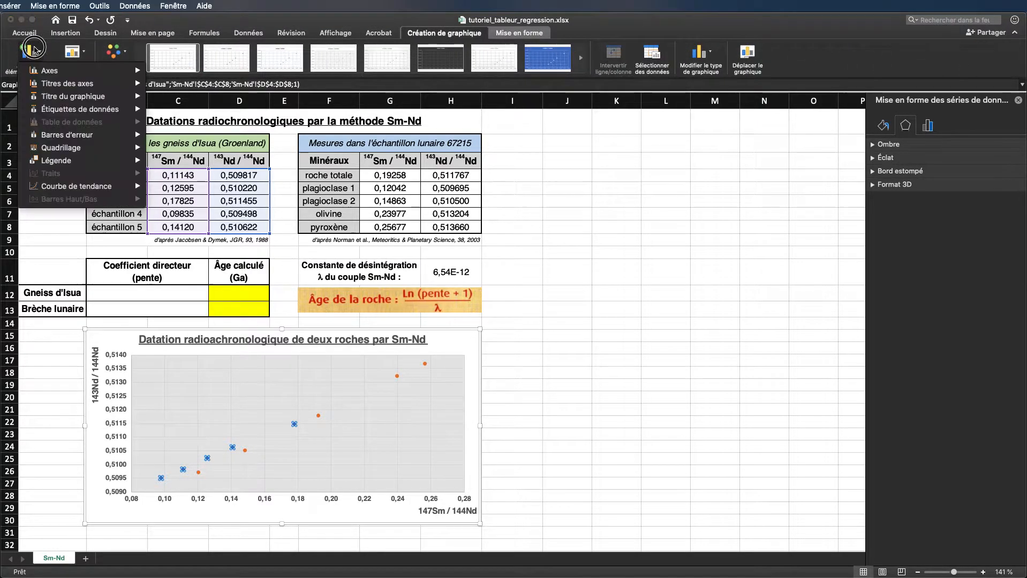
mouse_move(53, 186)
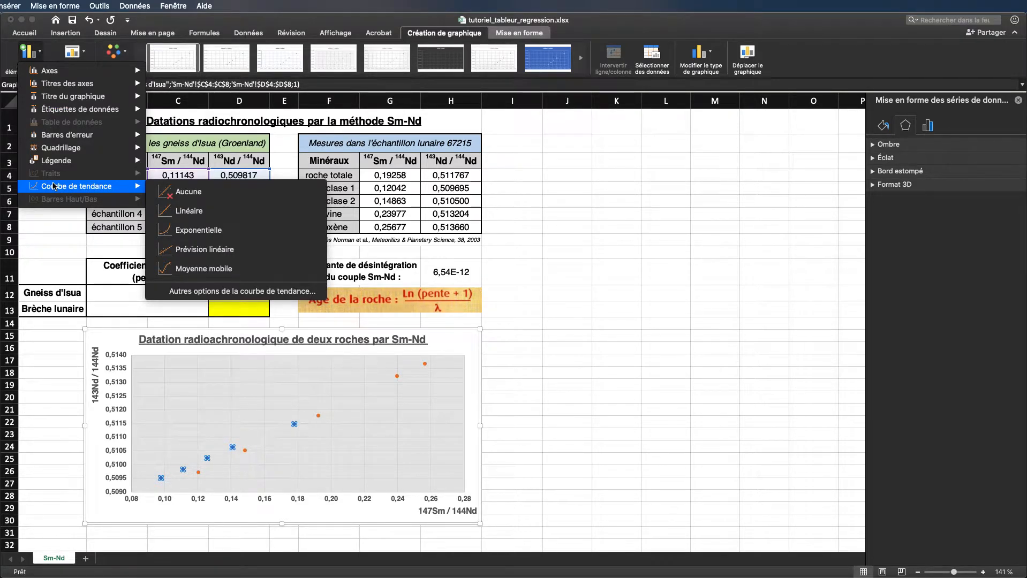
left_click(615, 262)
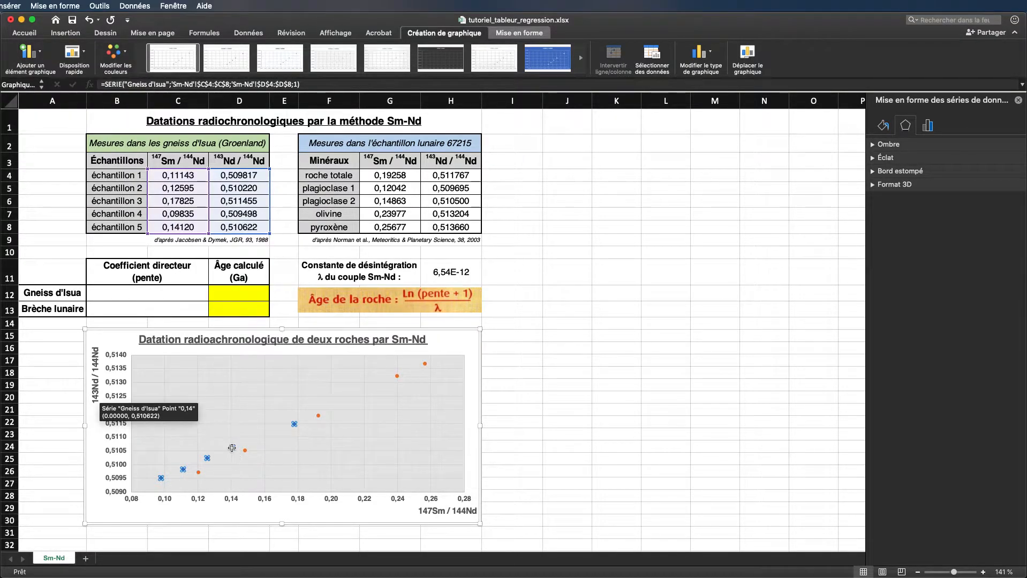
right_click(231, 448)
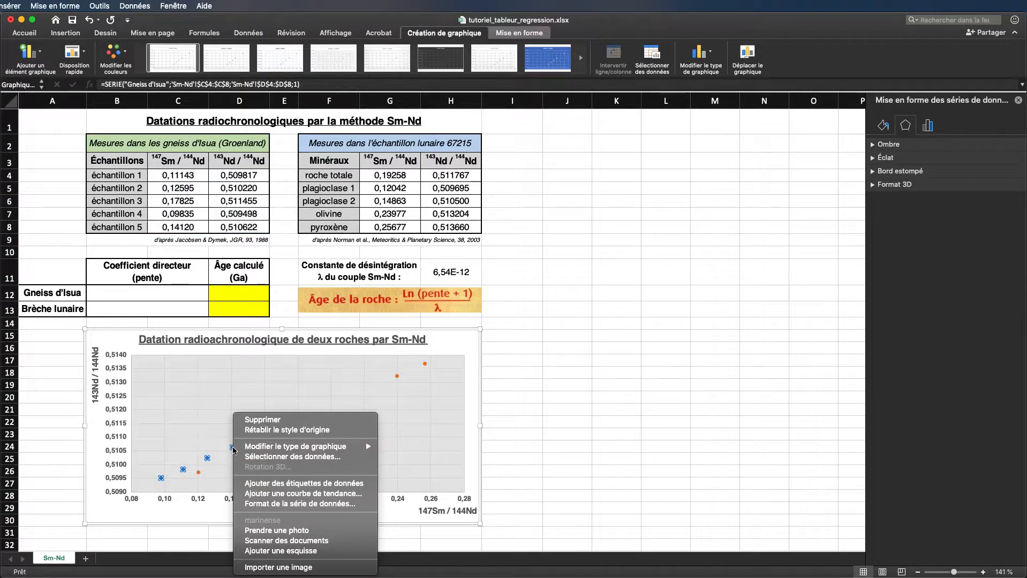
left_click(271, 496)
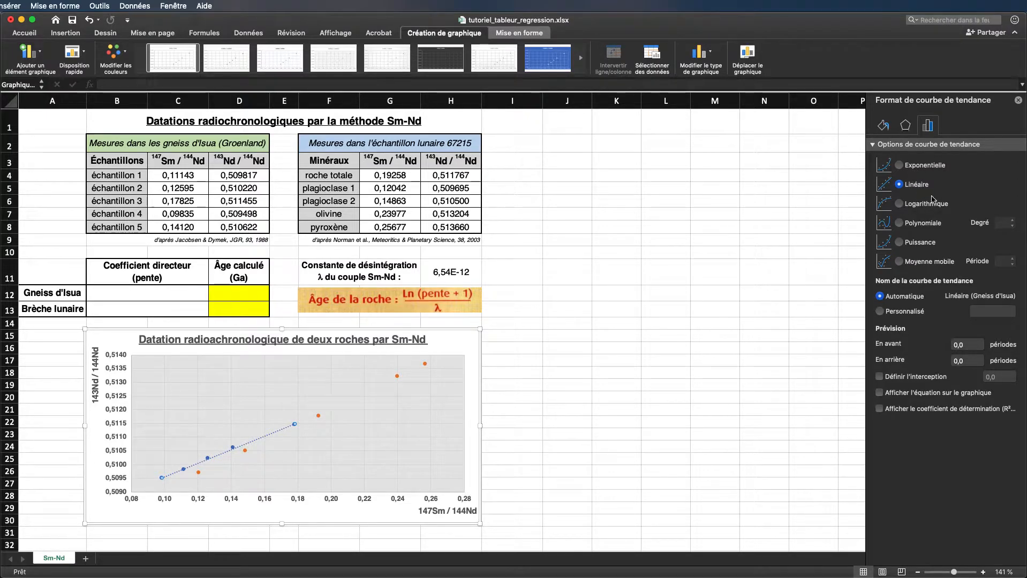
Give the gneiss trendline the custom name "droite isochrone pour les gneiss d'Isua".
left_click(882, 310)
left_click(978, 310)
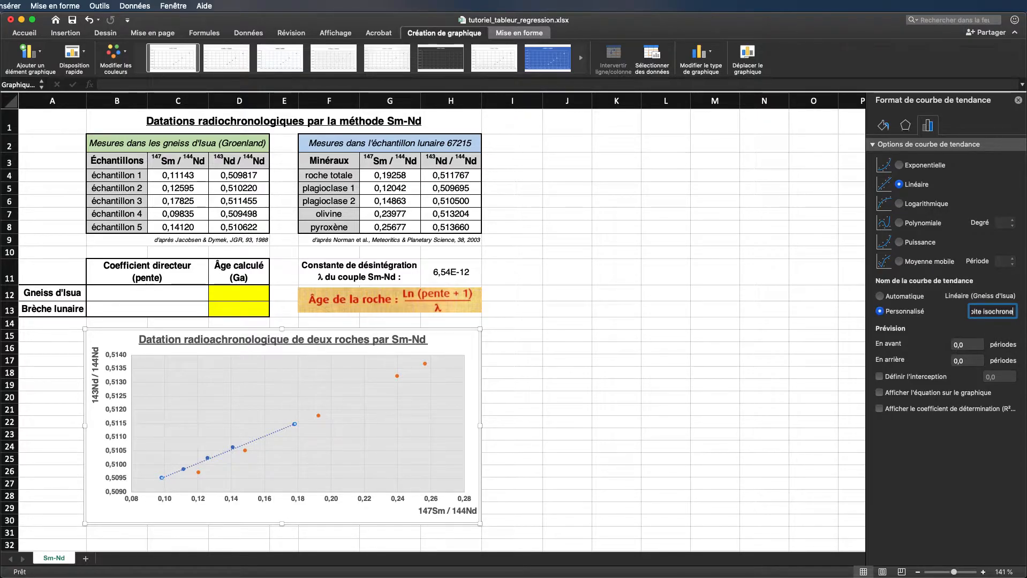
type("pour")
type(" les g")
type("neiss d'Isua")
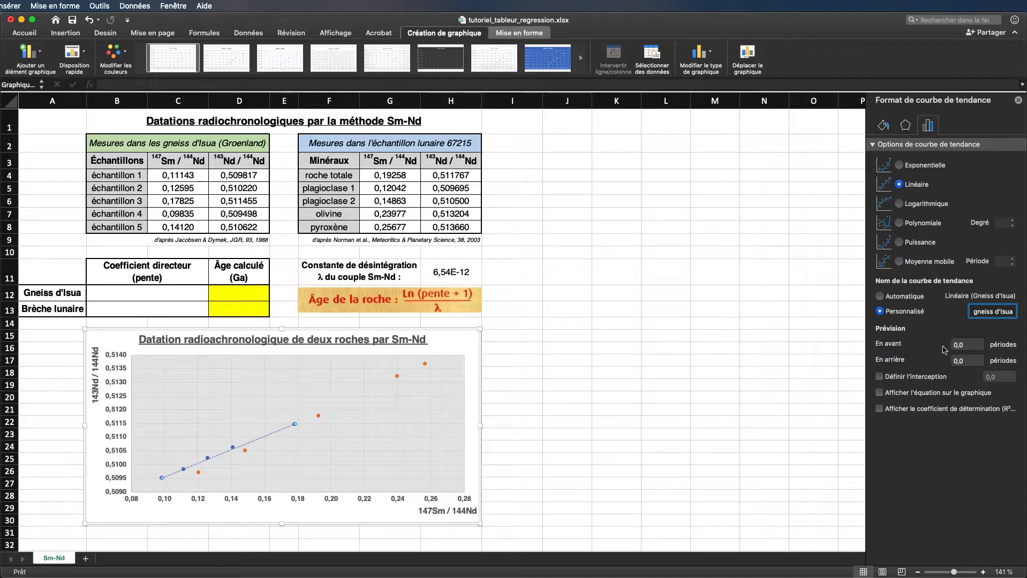
Show the gneiss trendline's equation and R² coefficient on the chart and move their label above the line.
left_click(880, 394)
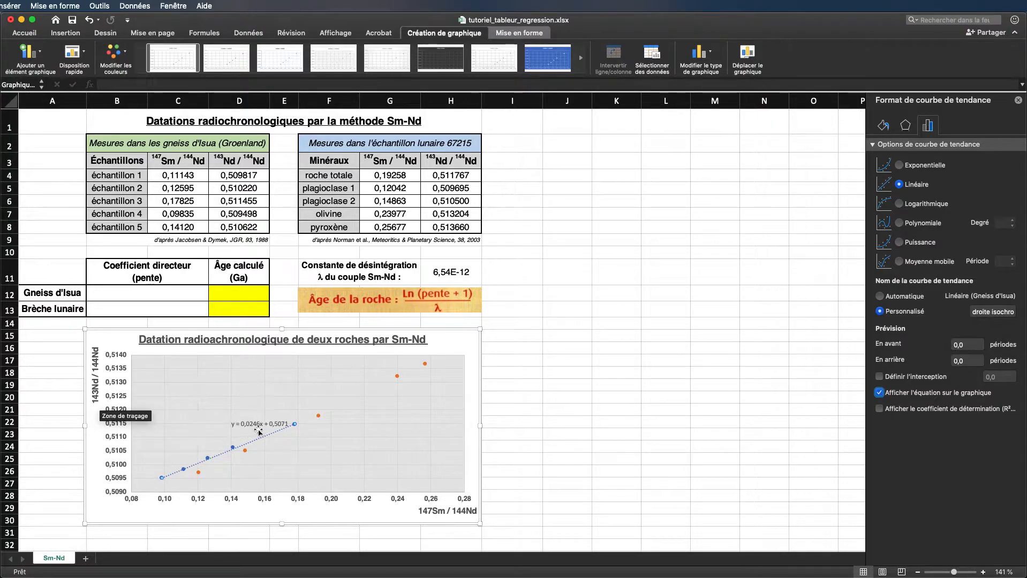
left_click(879, 409)
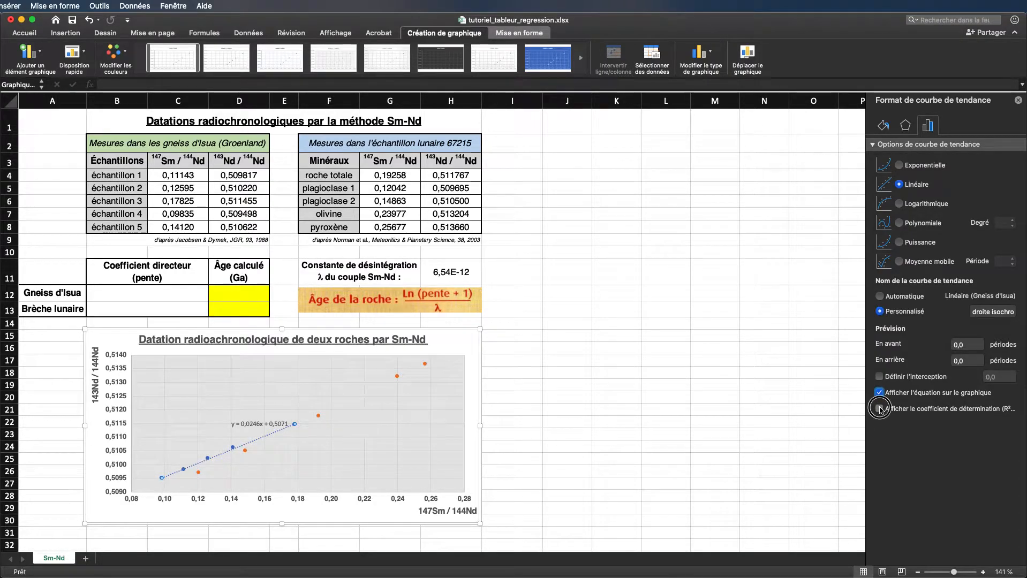
left_click(275, 422)
left_click_drag(277, 415, 223, 387)
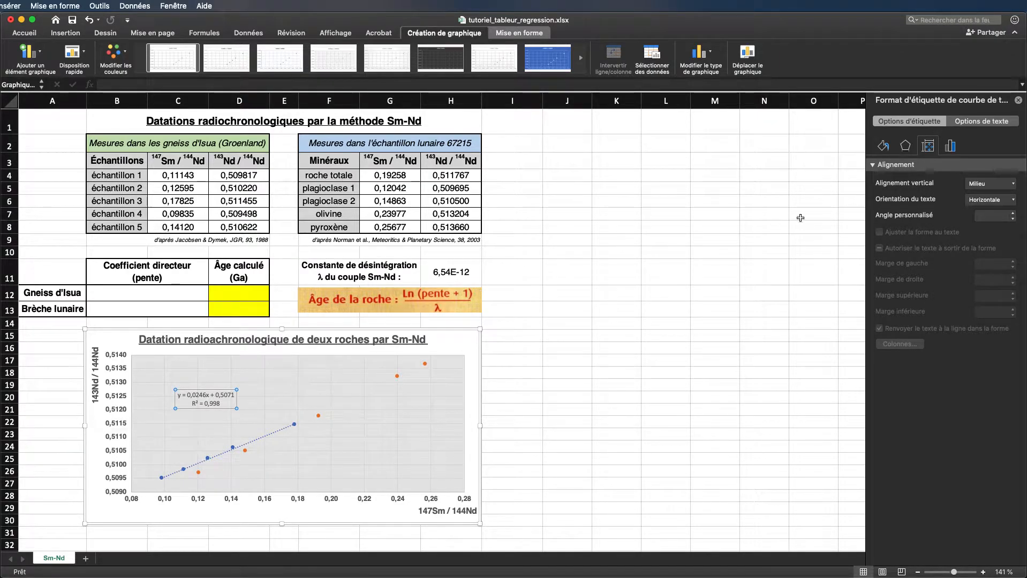
Extend the gneiss trendline forward by 0,02 periods.
left_click(276, 431)
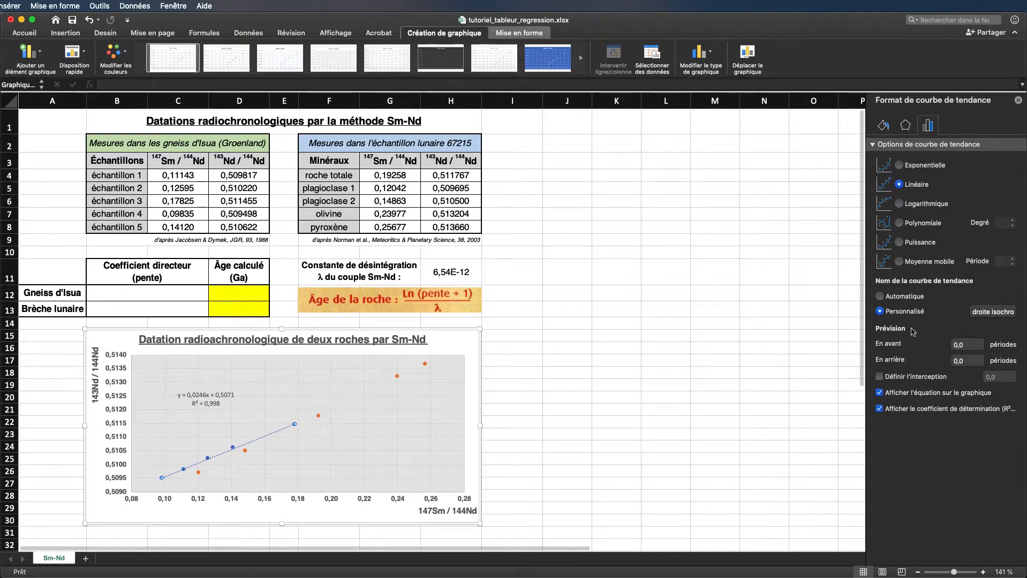
left_click(971, 346)
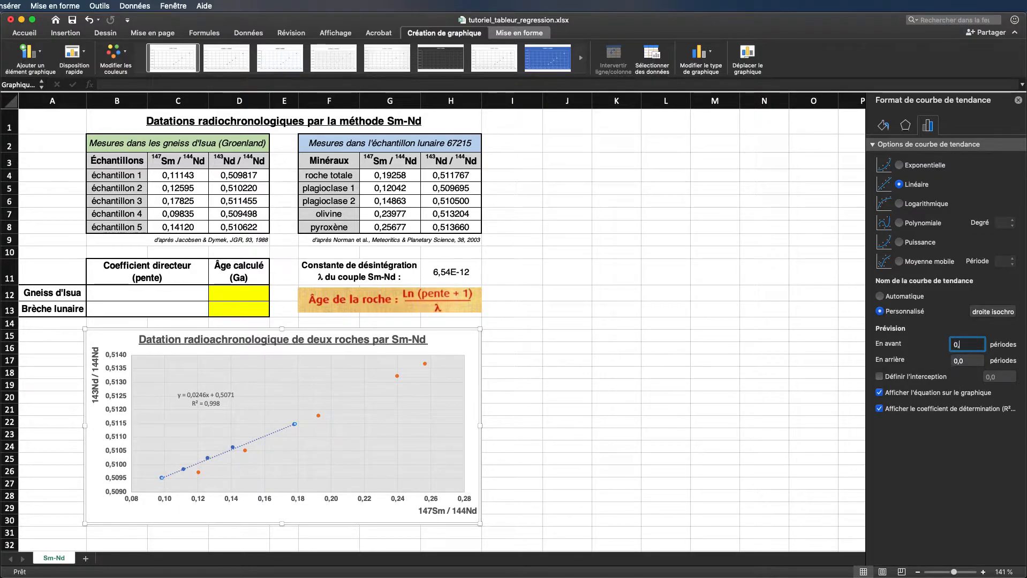
type("2")
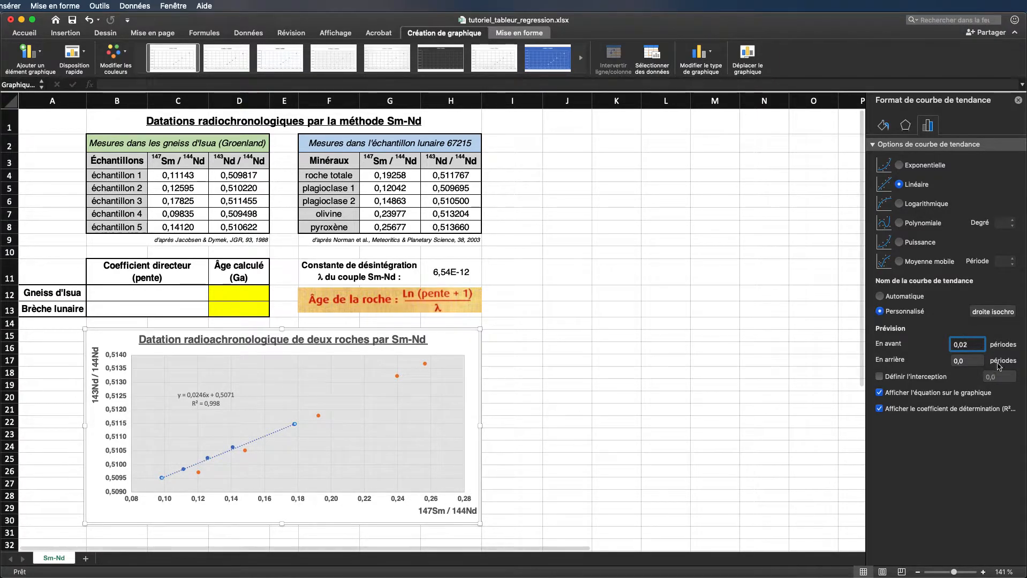
left_click(972, 362)
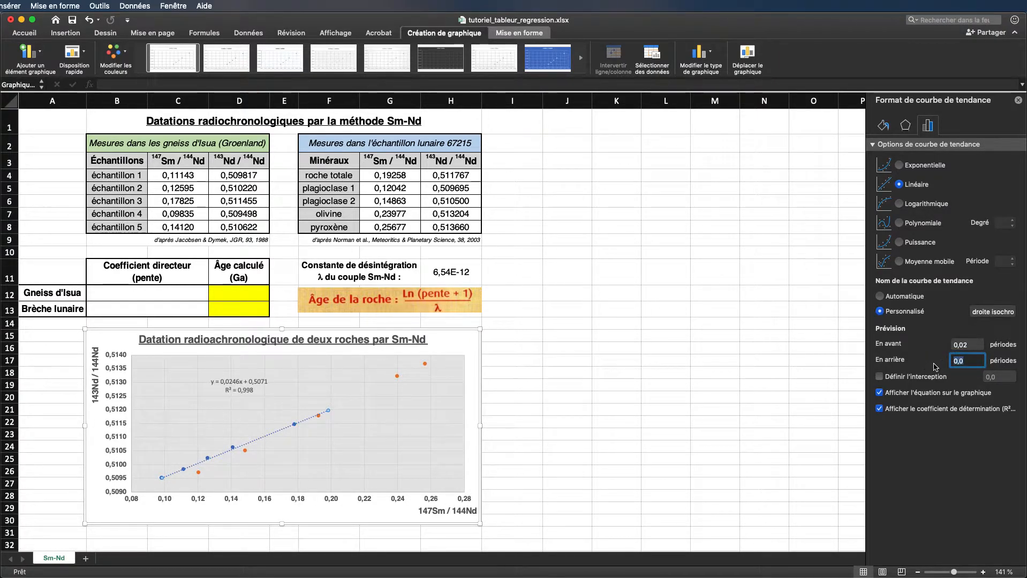
Set the gneiss trendline's forecast to 0,1 periods forward and 0,02 periods backward.
left_click(971, 345)
key("BackSpace")
key("BackSpace")
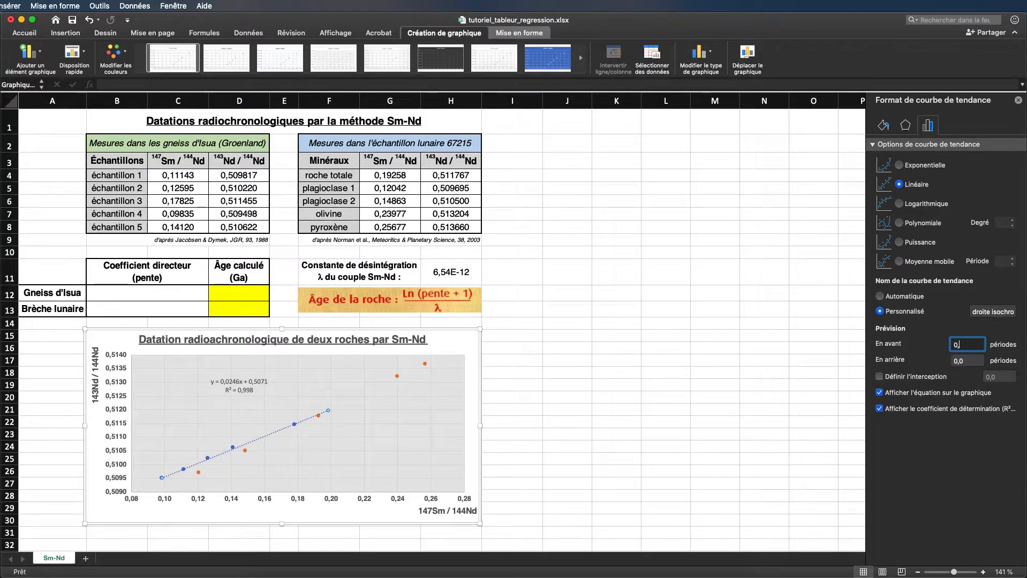
left_click(973, 363)
type("2")
key("Return")
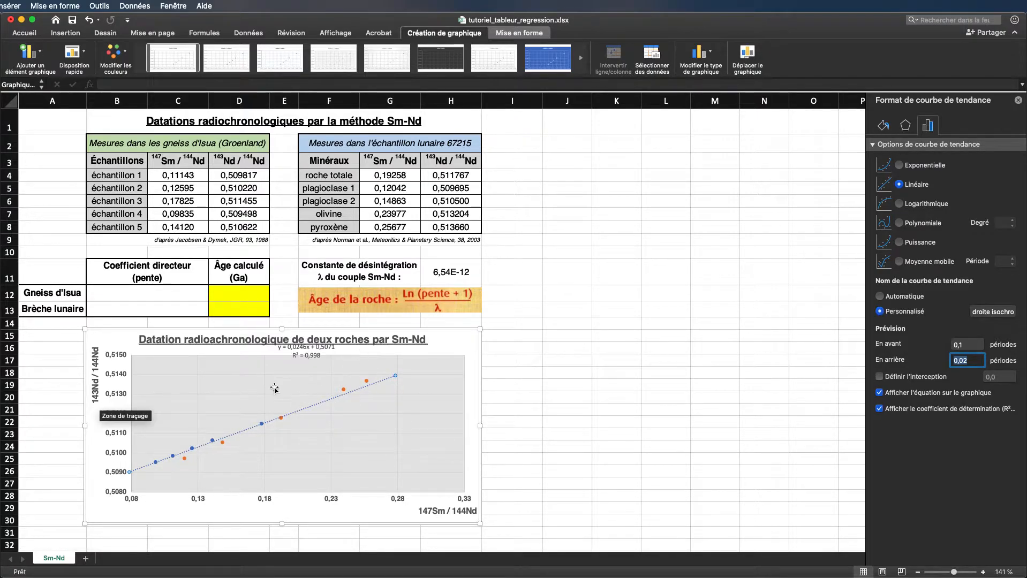
Reduce the gneiss trendline's forward forecast to 0,09 periods.
left_click(964, 345)
type("0,1")
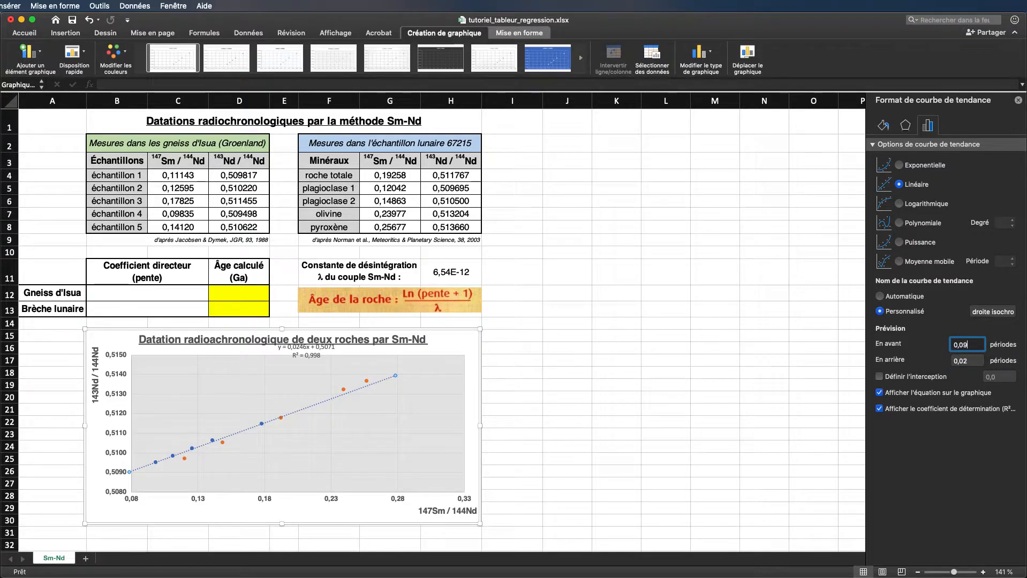
key("Return")
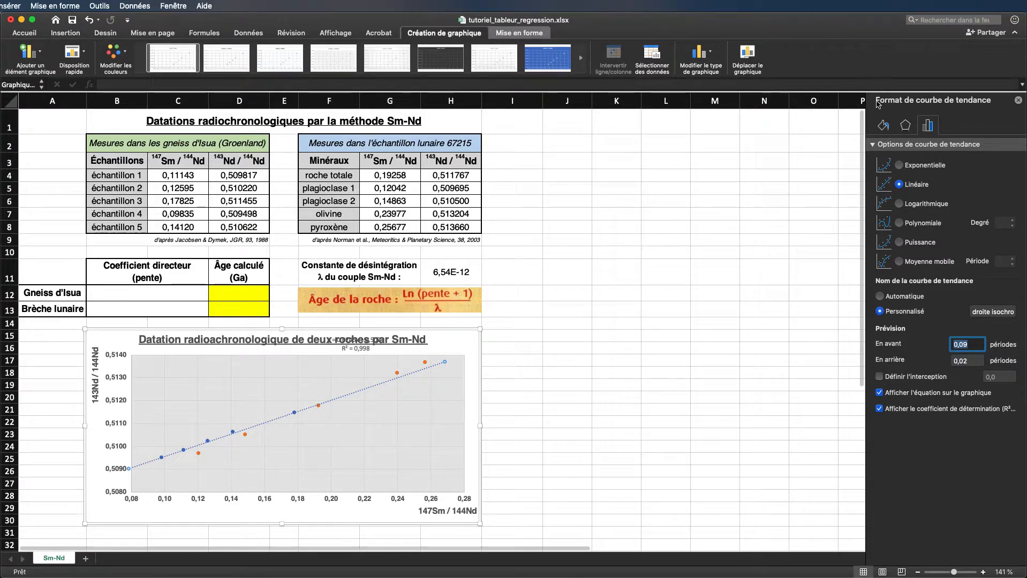
Change the gneiss trendline to a short-dashed style and move its equation label off the chart title into the plot area.
left_click(885, 125)
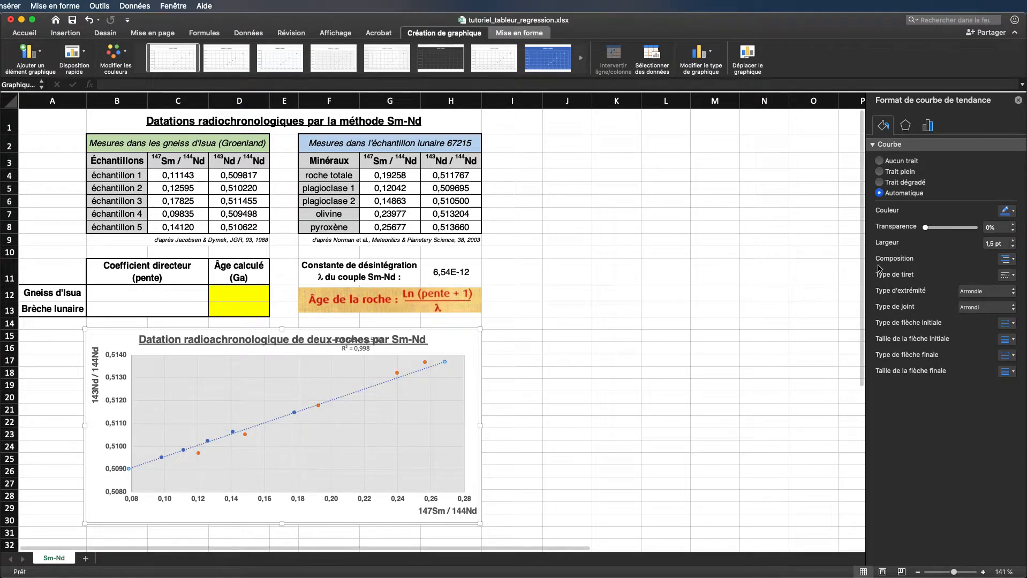
left_click(1014, 275)
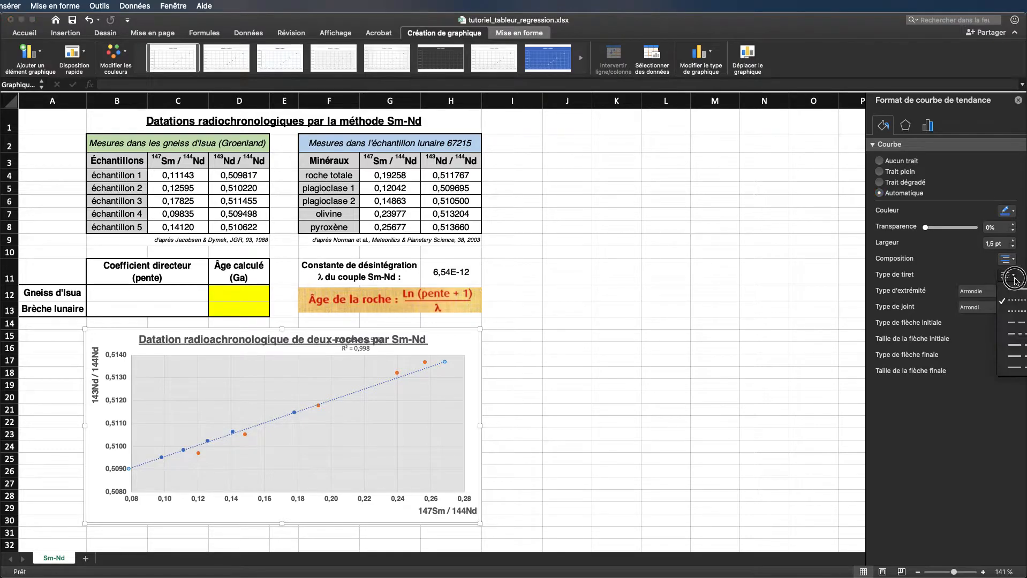
left_click(1017, 316)
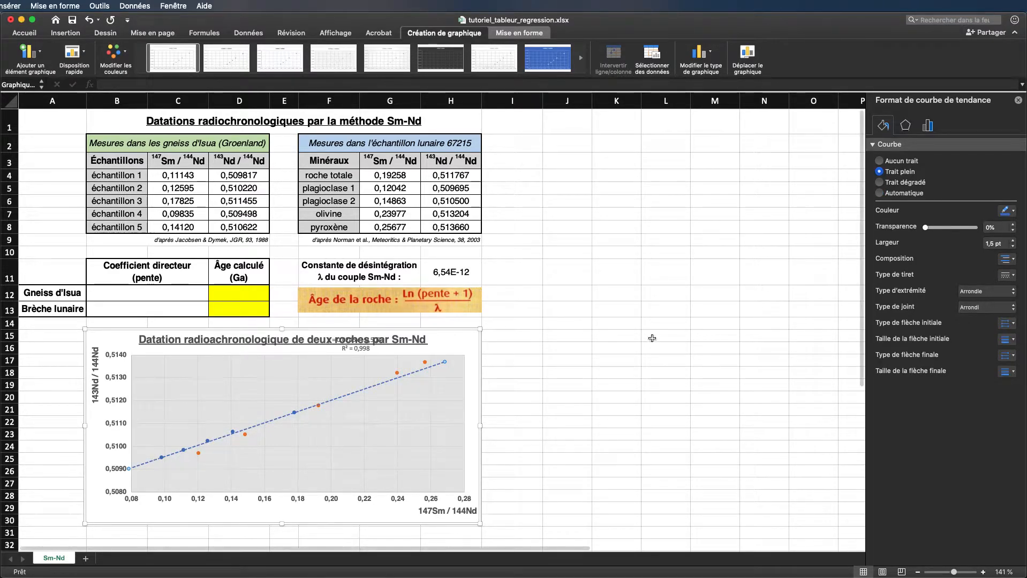
left_click(370, 340)
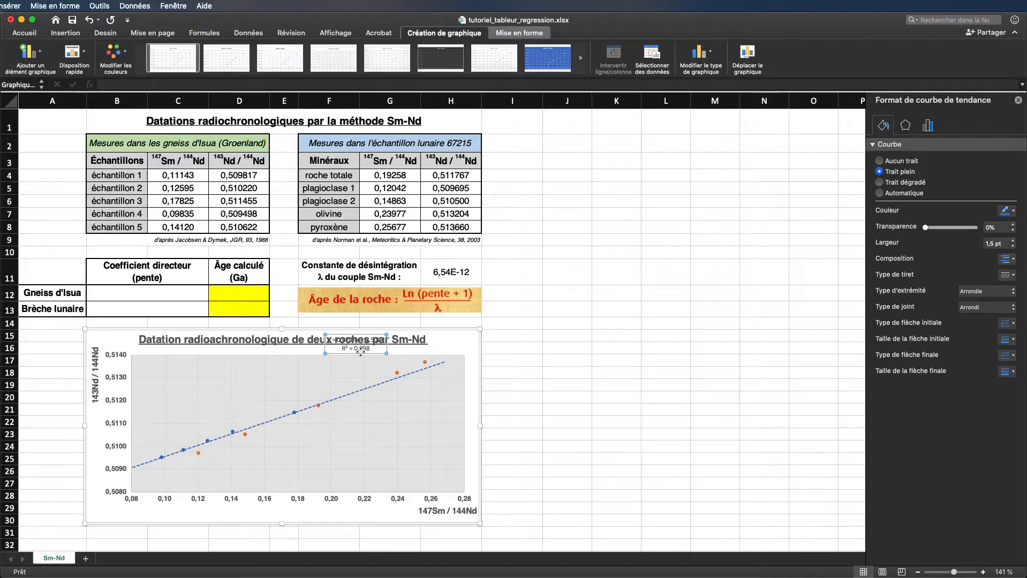
left_click_drag(369, 340, 303, 374)
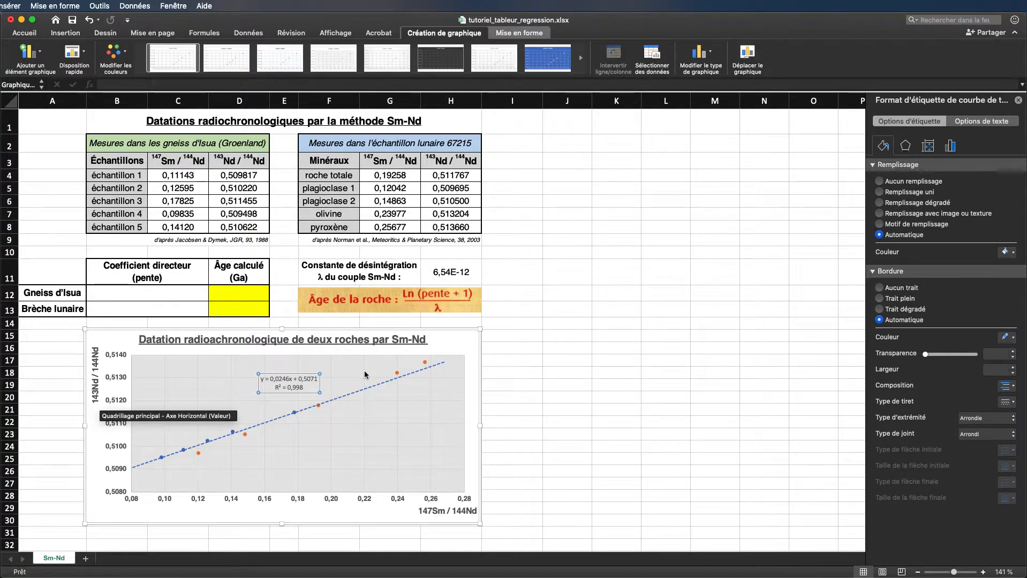
Add a linear trendline to the Brèche lunaire data series.
left_click(398, 375)
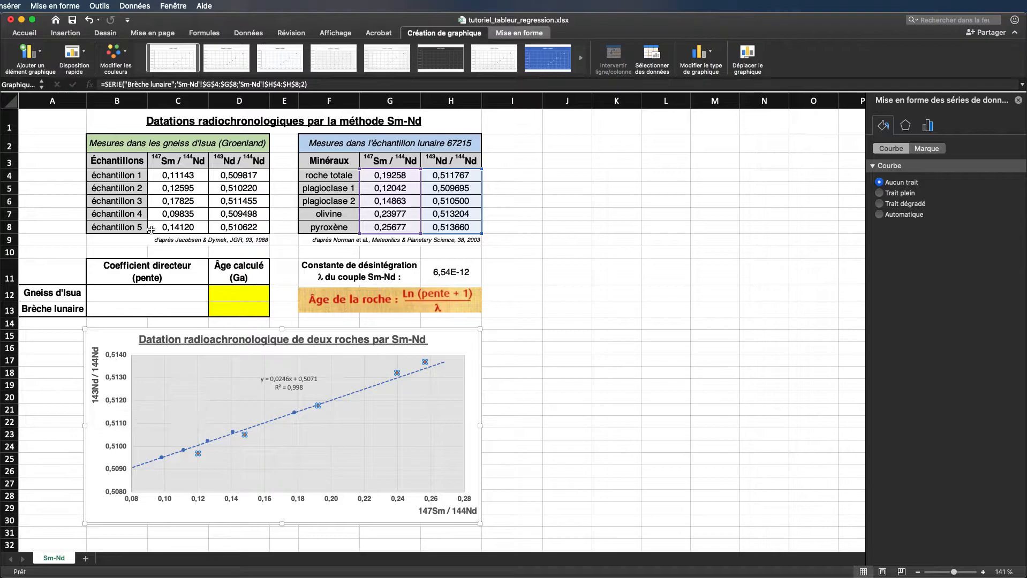
left_click(29, 52)
mouse_move(62, 187)
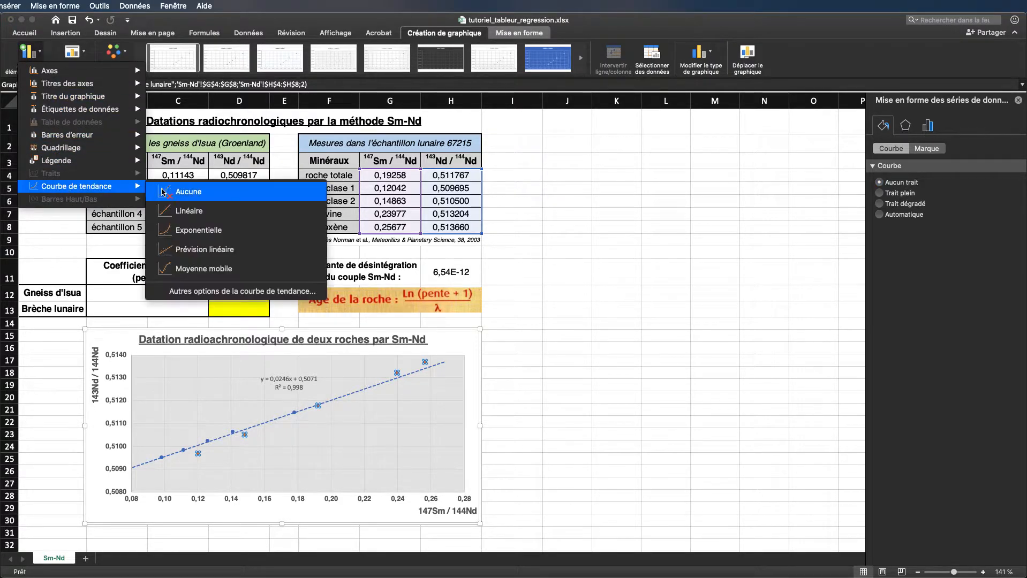
left_click(185, 211)
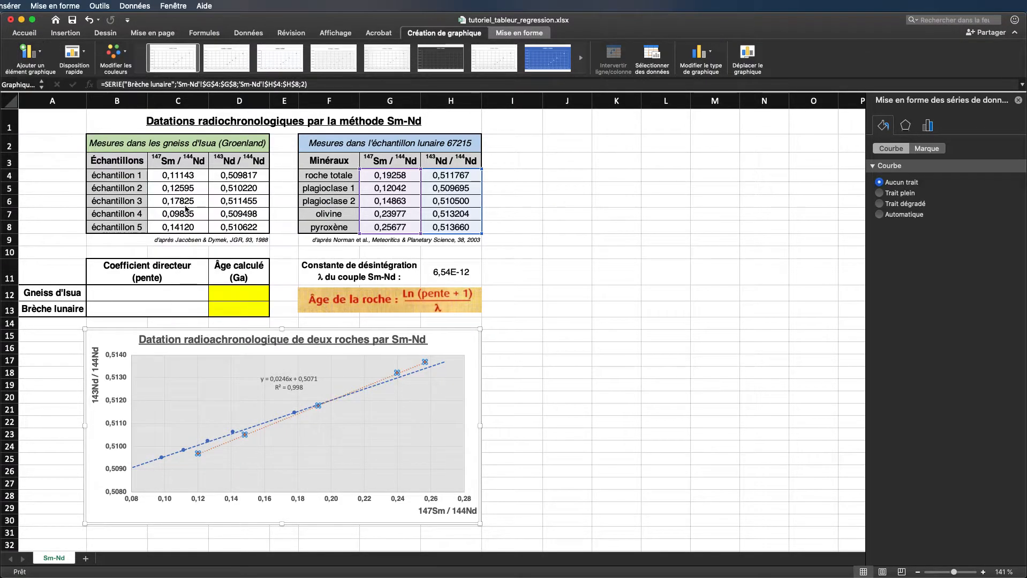
left_click(925, 150)
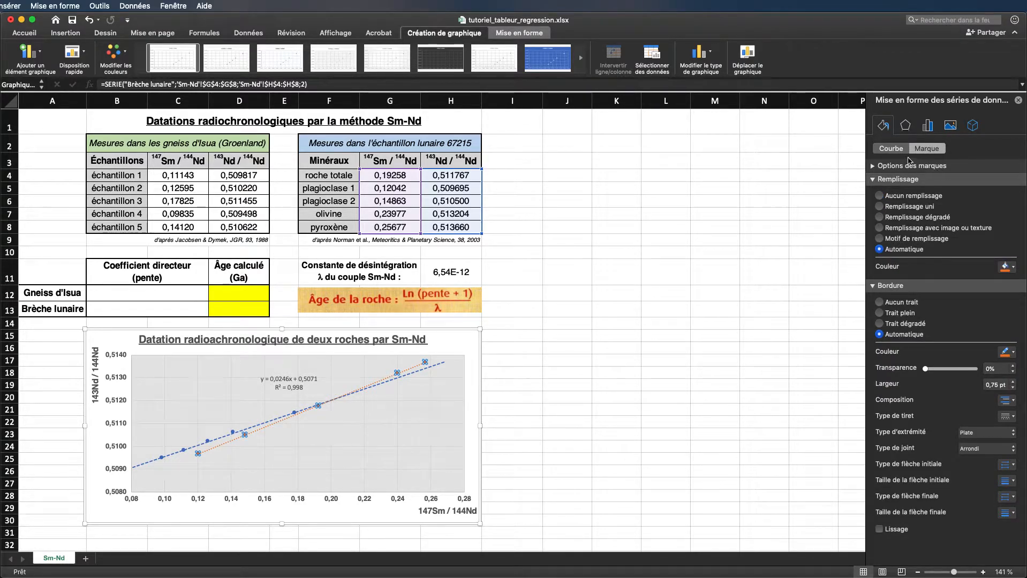
left_click(898, 150)
left_click(928, 126)
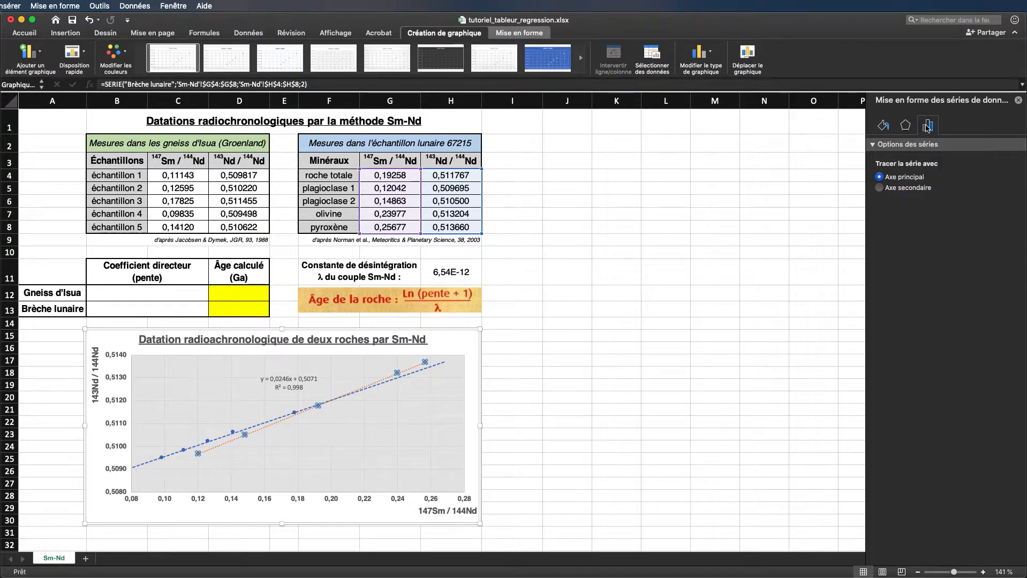
left_click(884, 126)
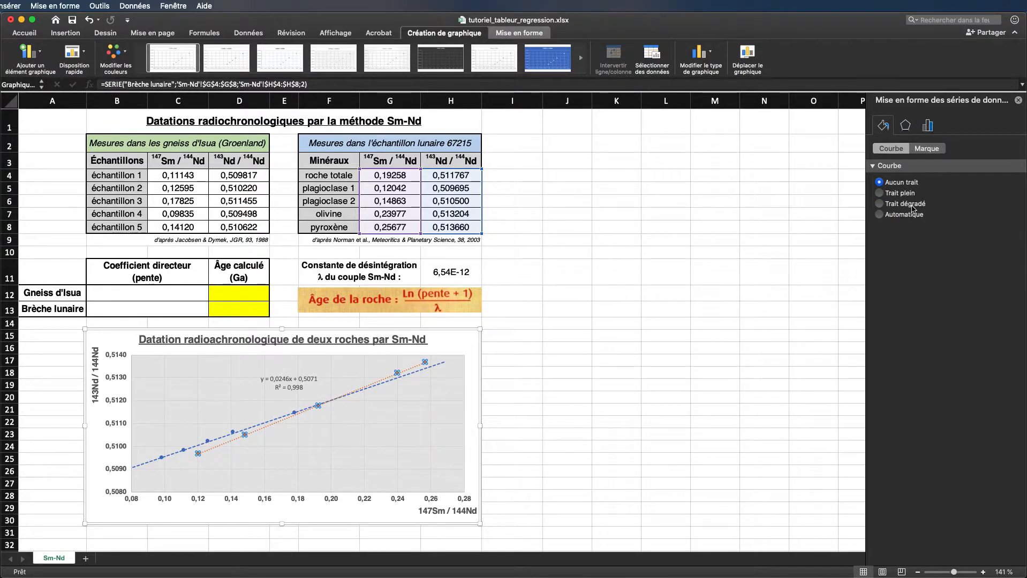
left_click(928, 148)
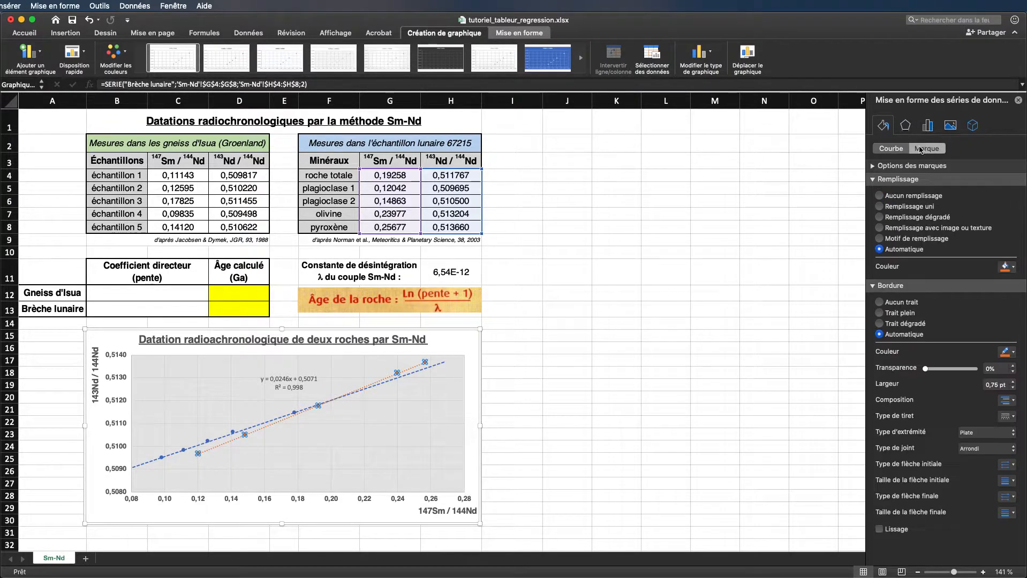
left_click(249, 425)
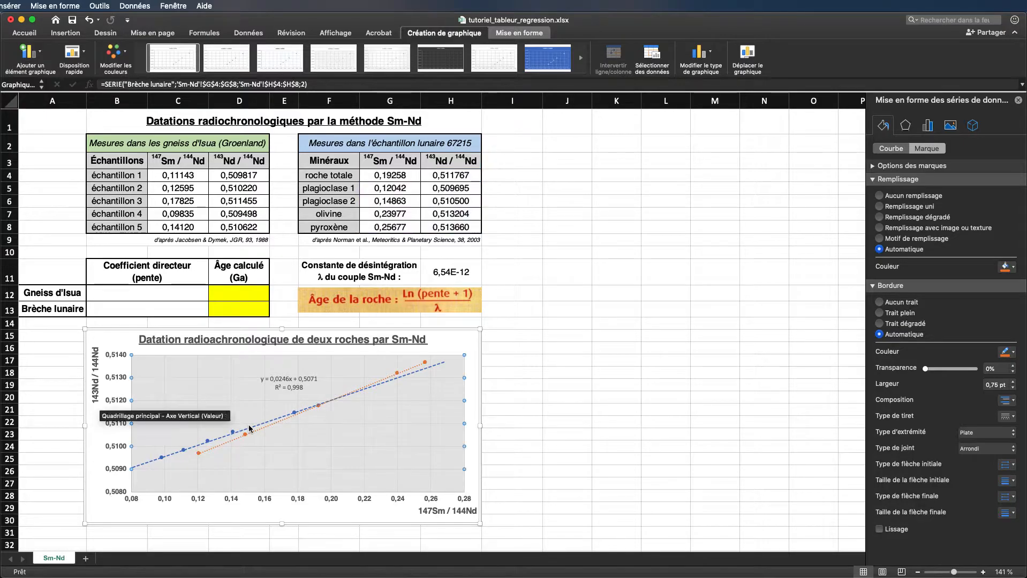
Change the lunar breccia trendline to a short-dashed style and open its trendline options.
left_click(227, 442)
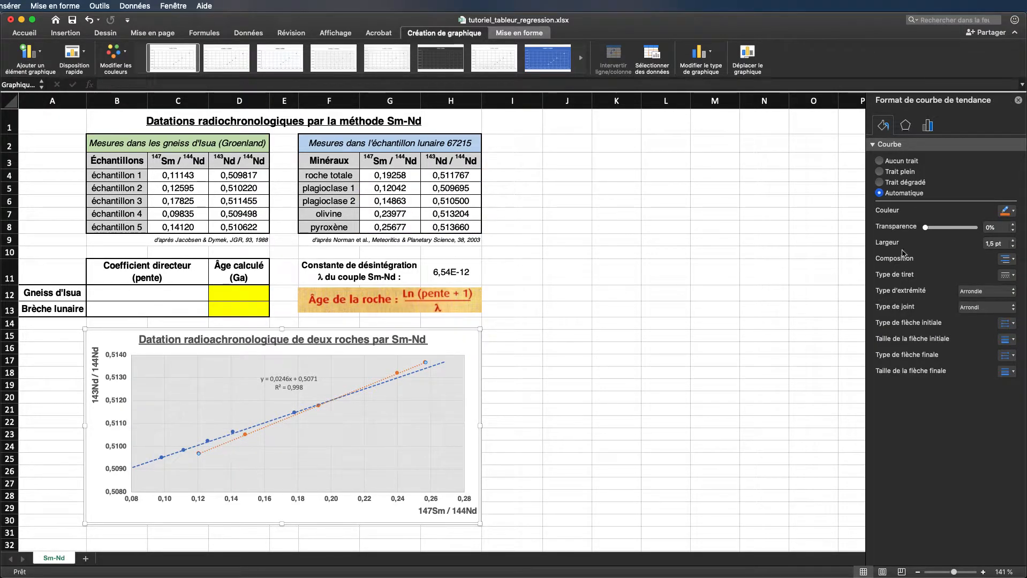
left_click(1007, 276)
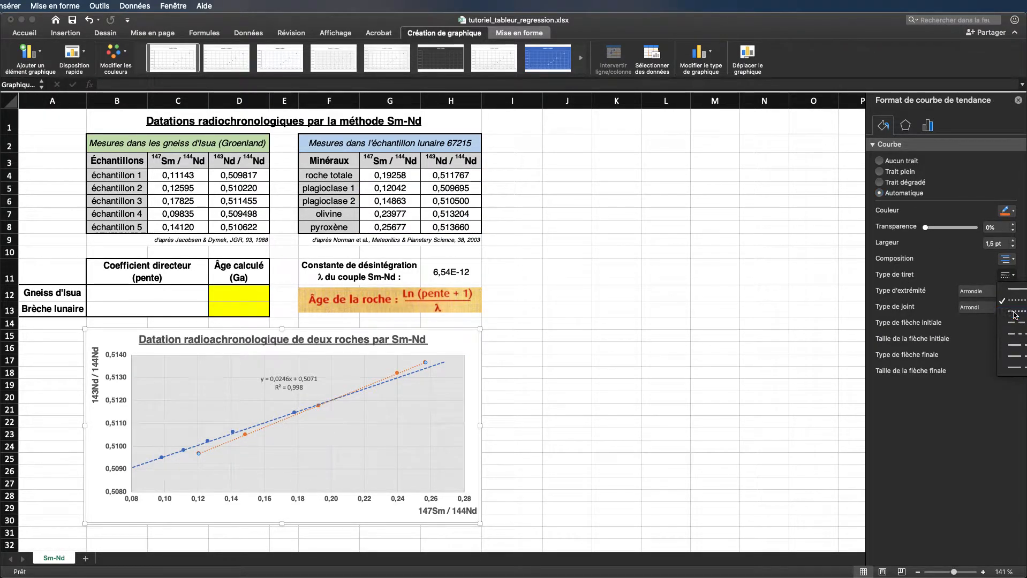
left_click(1020, 310)
left_click(928, 127)
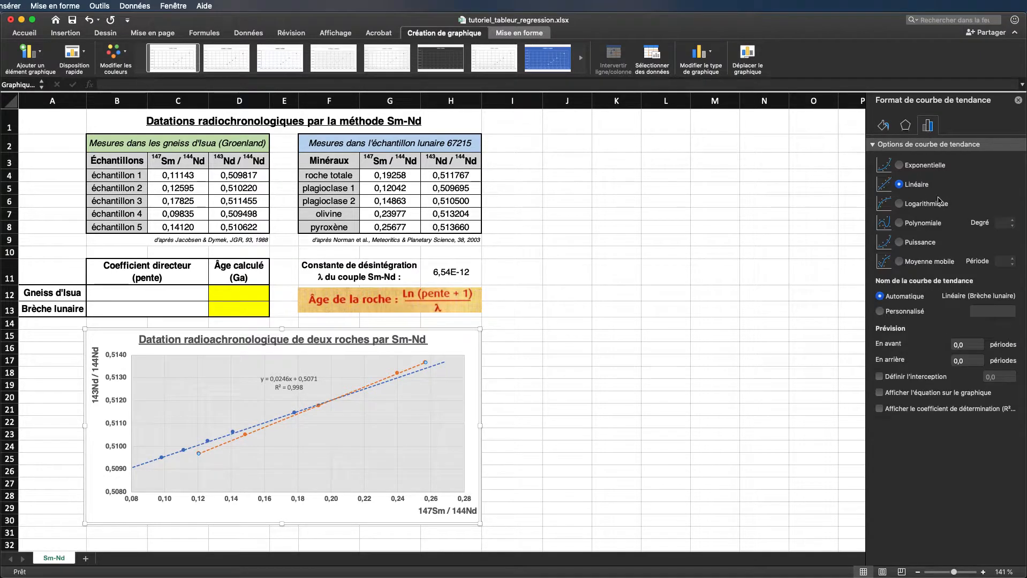
Display the equation and R² of the lunar breccia trendline and move their label below the lines in the plot area.
left_click(879, 410)
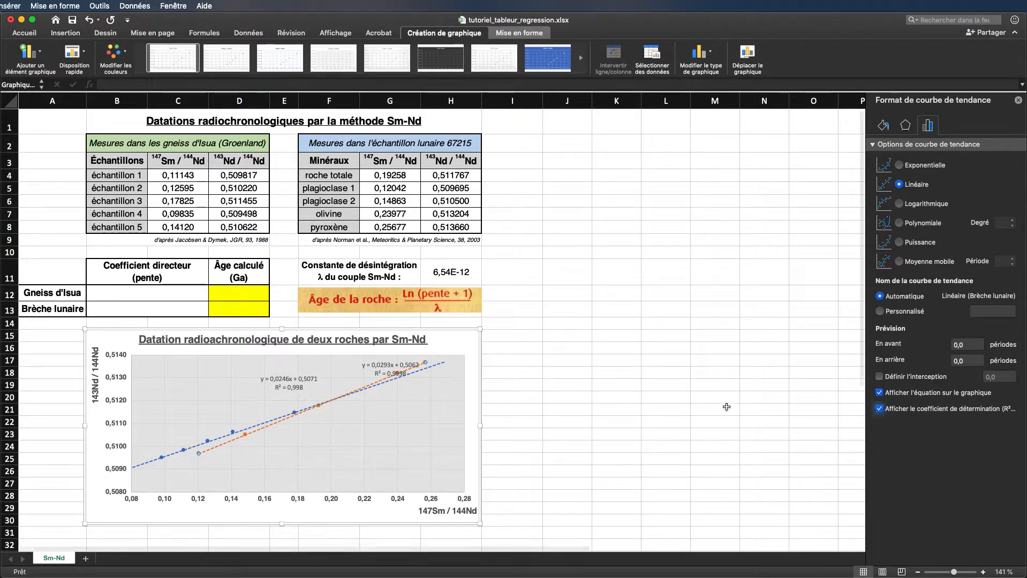
left_click(361, 364)
left_click_drag(361, 364, 261, 443)
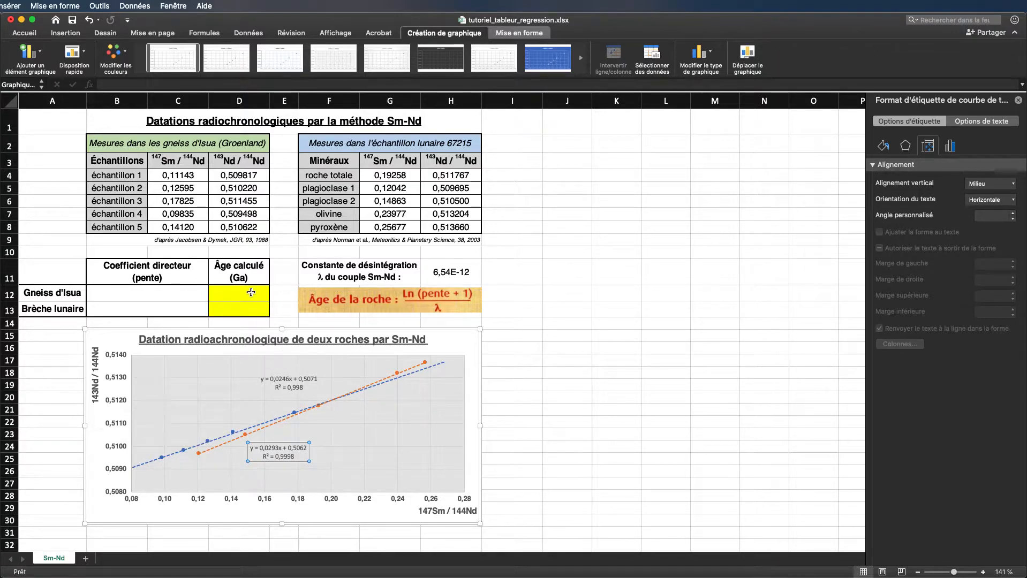
Add a legend on the right side of the chart.
left_click(38, 57)
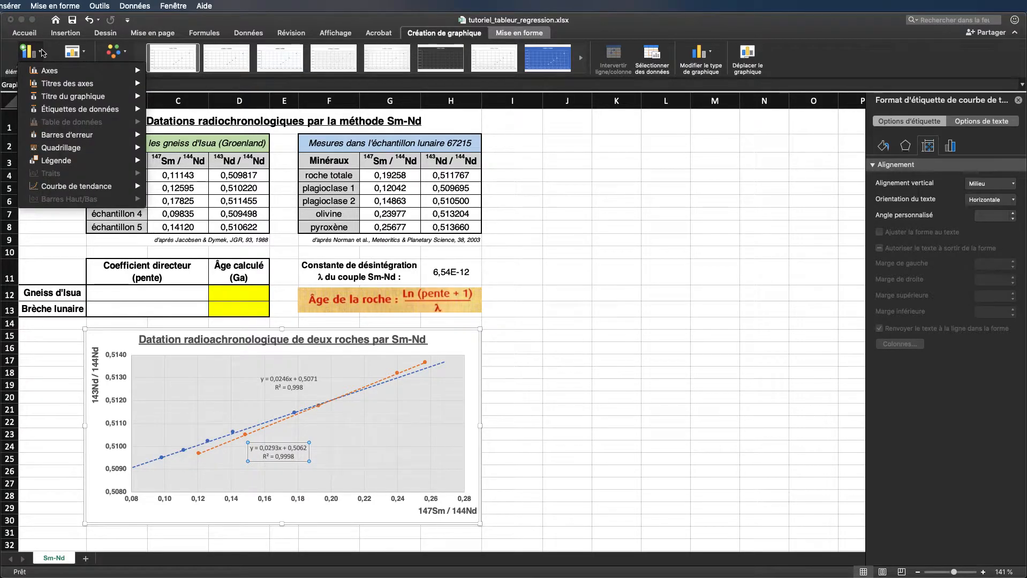
mouse_move(107, 161)
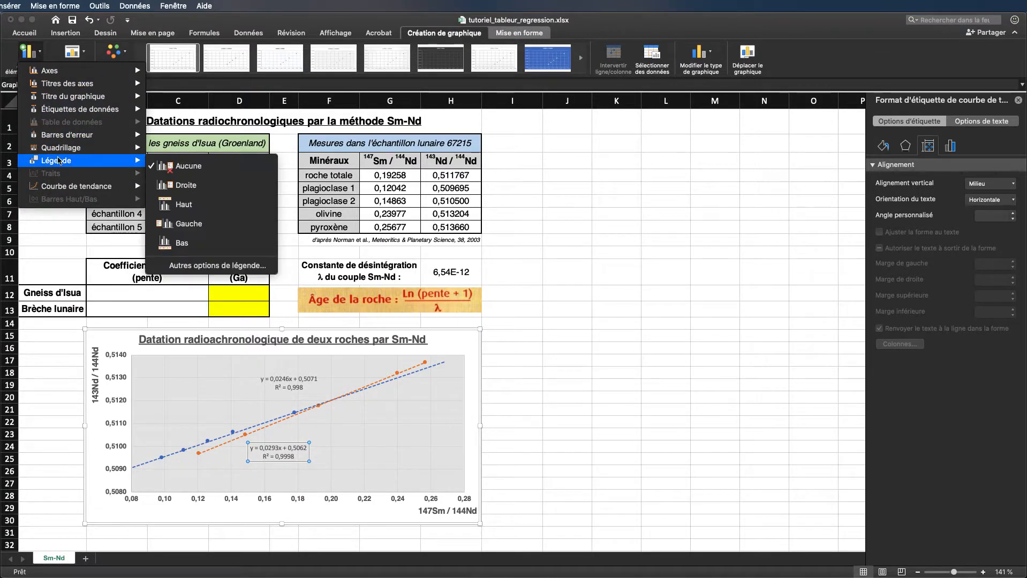
left_click(186, 186)
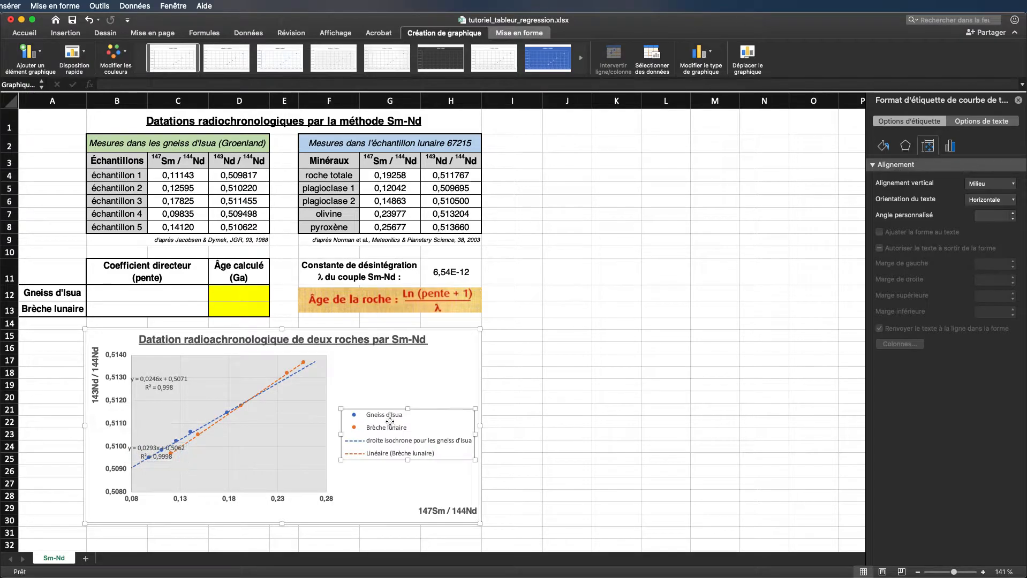
Move the whole legend over the plot area and widen the plot area back to nearly the full chart width.
left_click(374, 415)
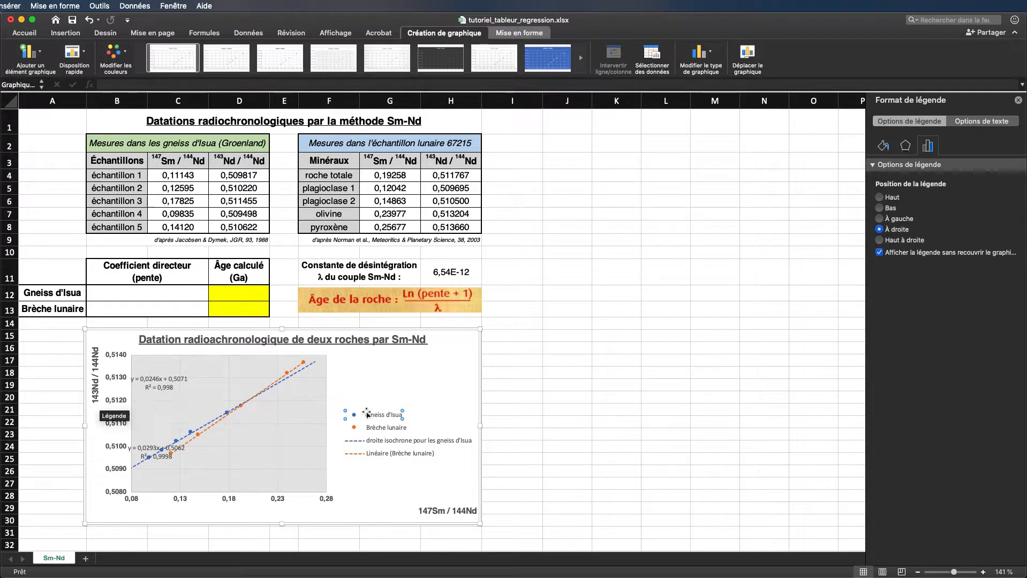
left_click(390, 410)
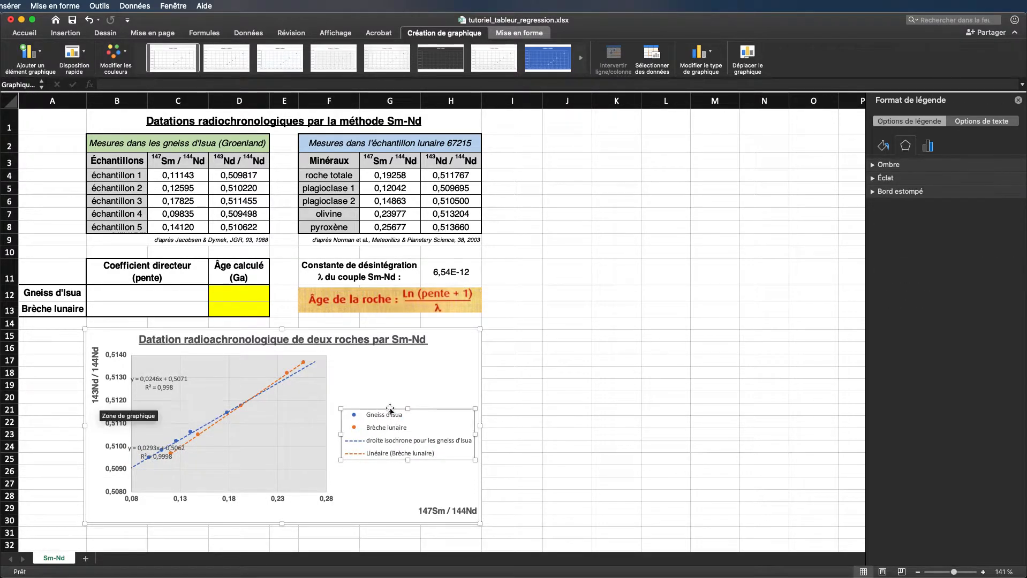
left_click_drag(390, 410, 179, 384)
left_click(322, 435)
left_click_drag(327, 424, 463, 421)
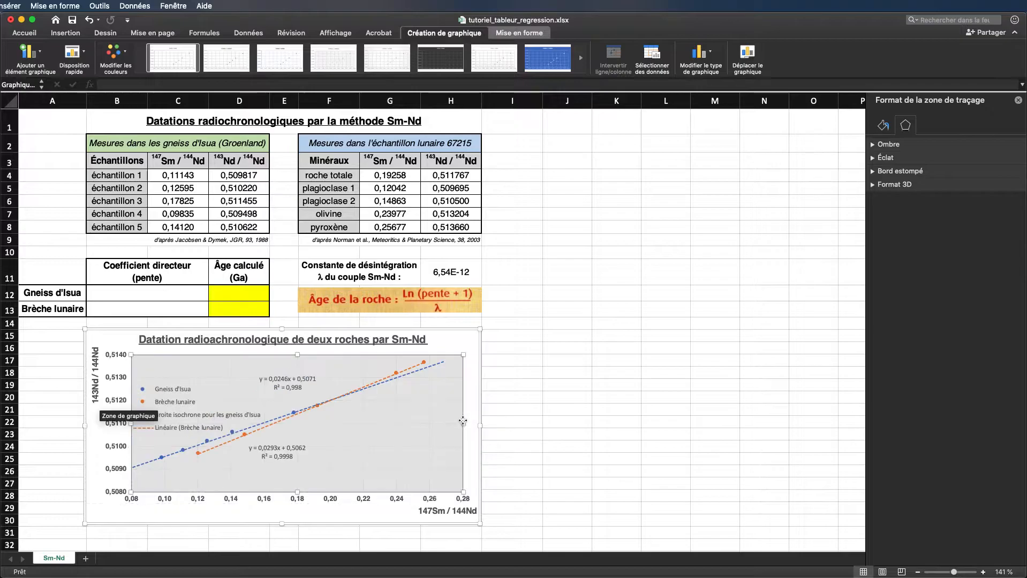
Place the legend in the plot area's upper-left corner and move the gneiss equation label below the trendlines.
left_click(176, 393)
left_click_drag(179, 383, 191, 361)
left_click(272, 383)
left_click_drag(273, 384, 360, 420)
left_click(196, 367)
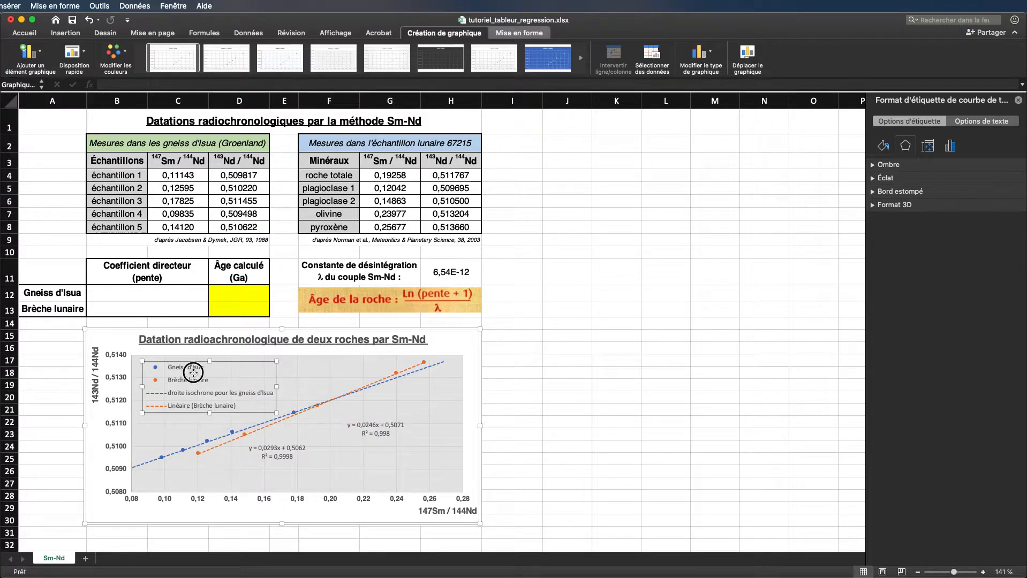
left_click_drag(196, 367, 190, 362)
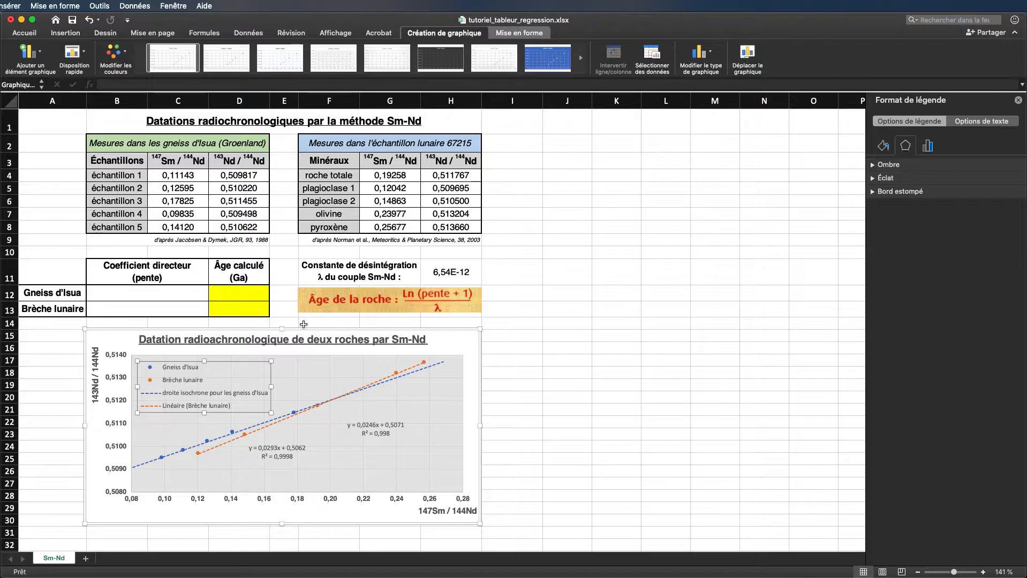
Give the legend a solid white fill.
left_click(886, 146)
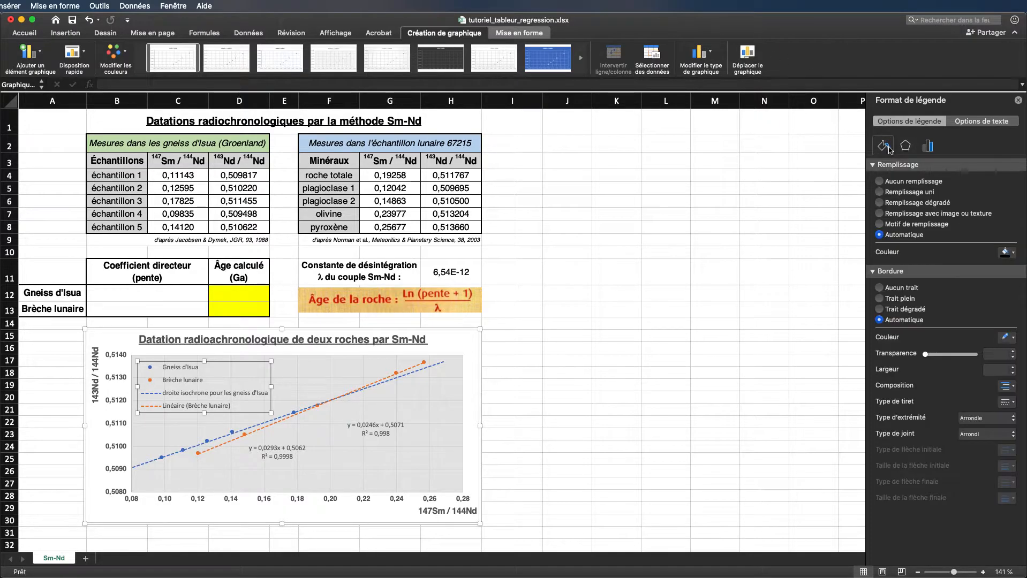
left_click(1016, 256)
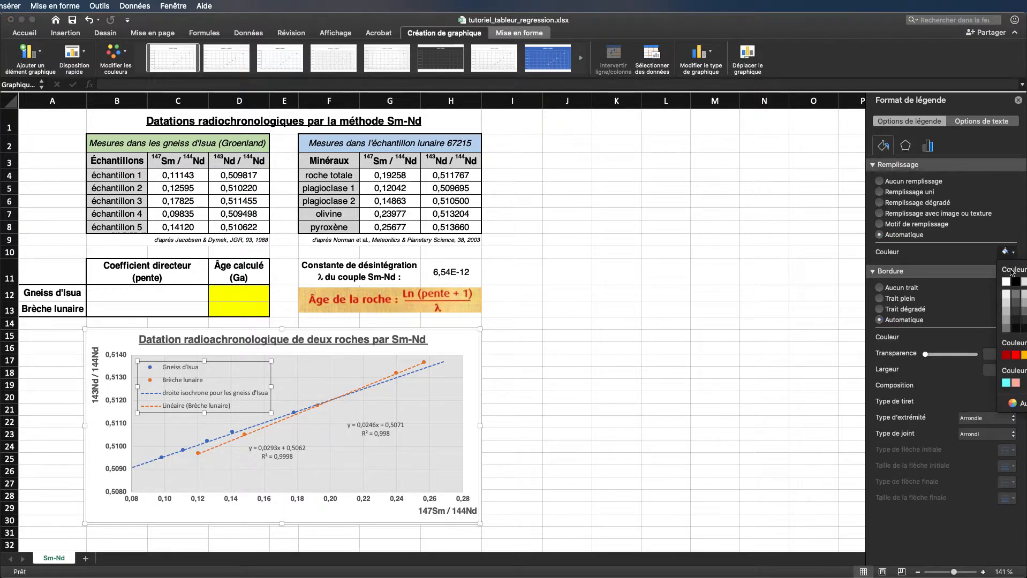
left_click(1007, 305)
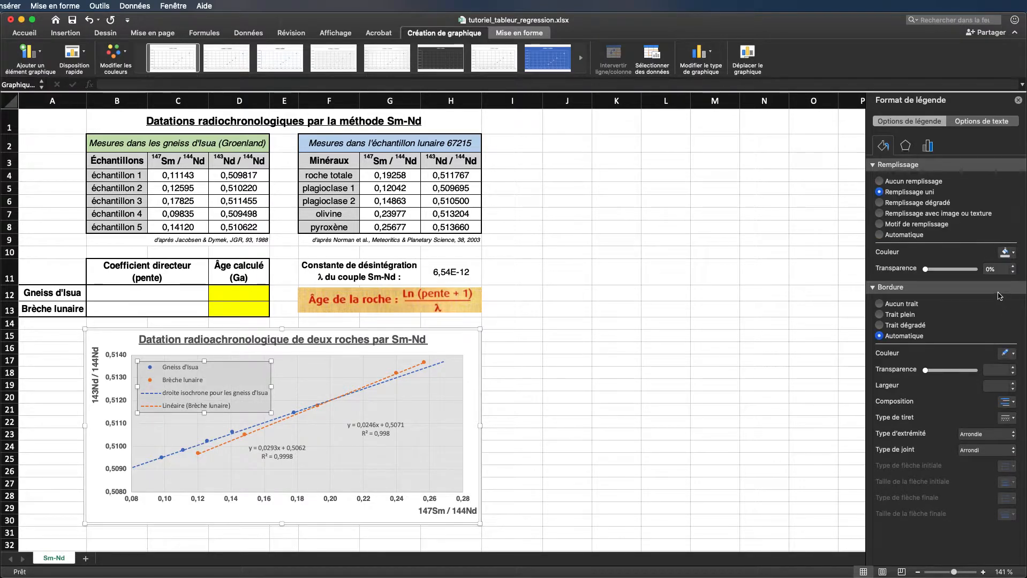
left_click(1013, 256)
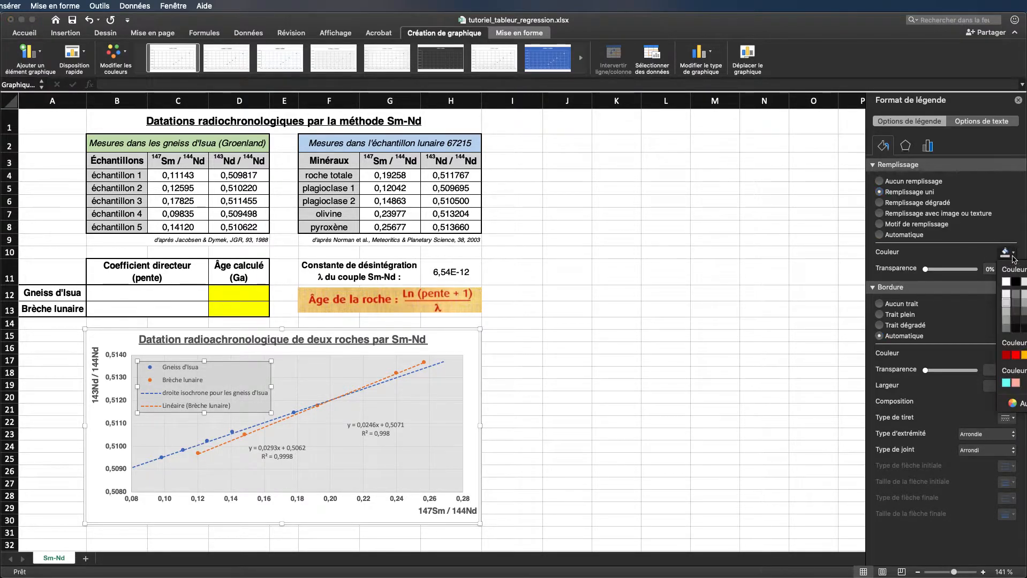
left_click(1009, 288)
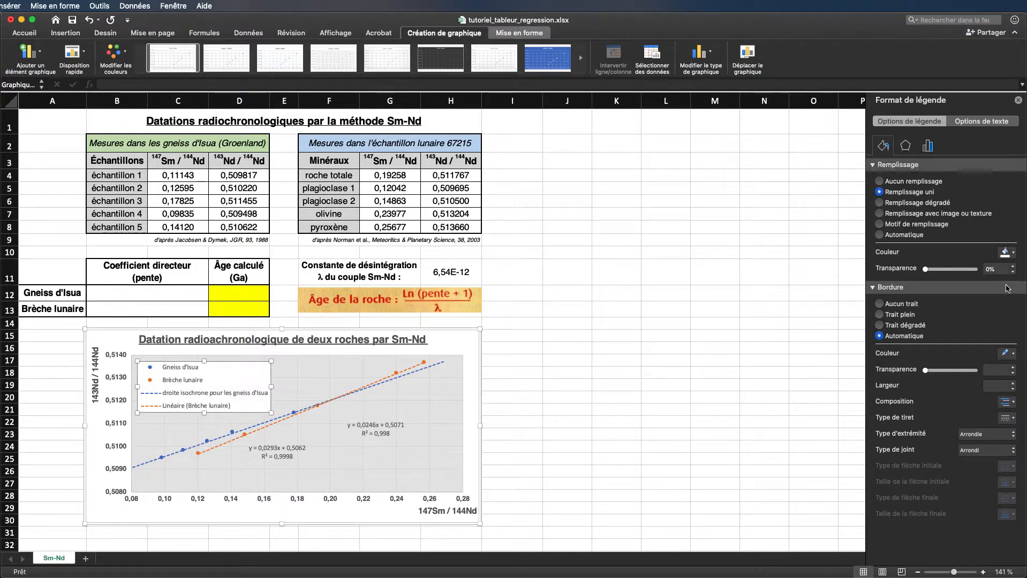
Format the legend text in bold Helvetica at size 8.
left_click(27, 36)
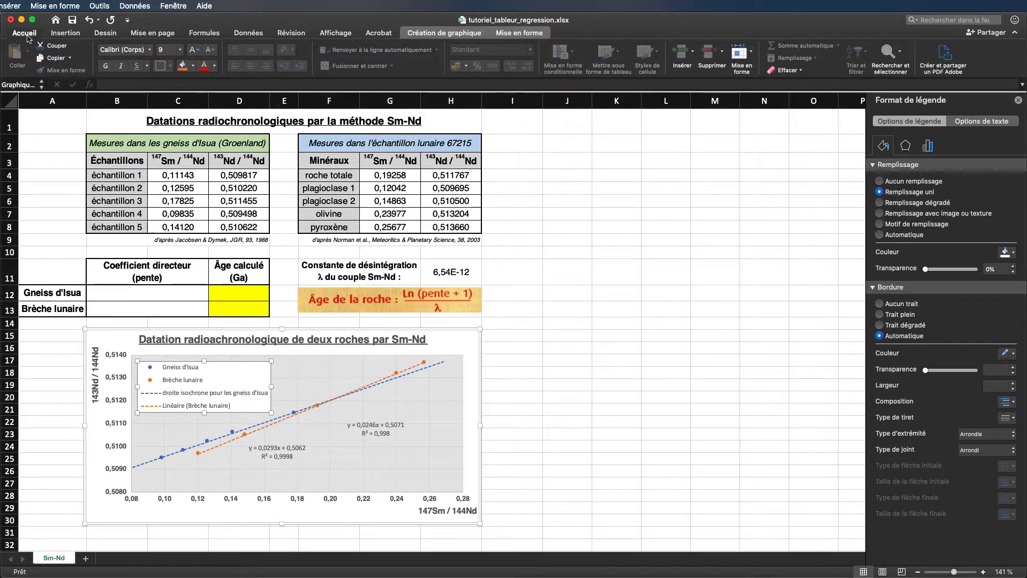
left_click(150, 49)
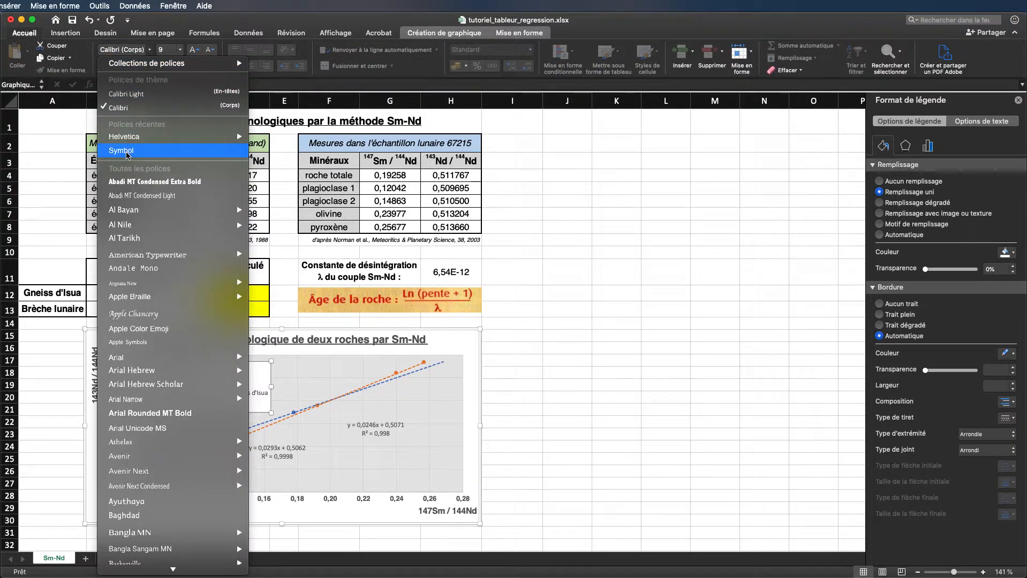
left_click(124, 136)
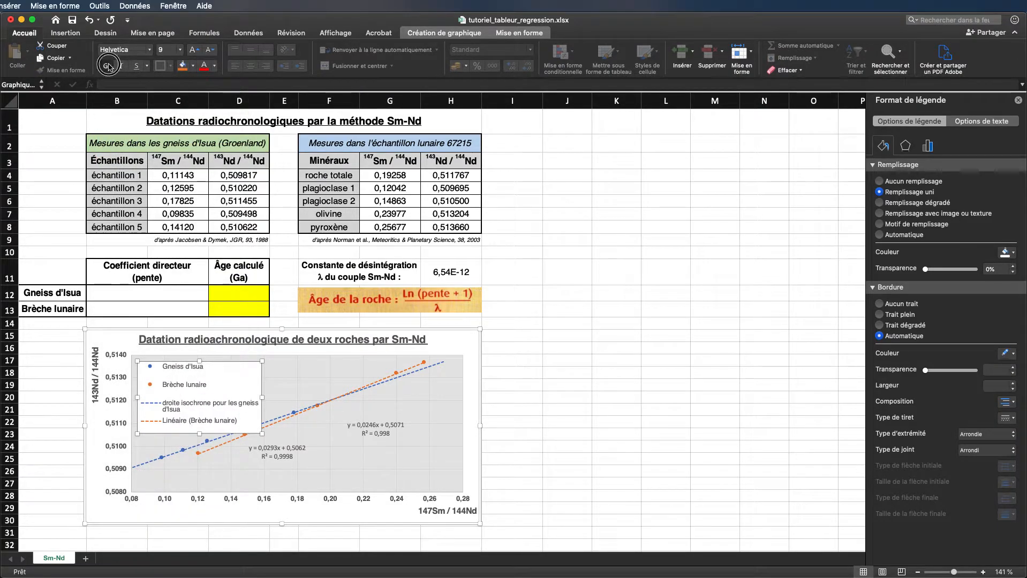
left_click(108, 67)
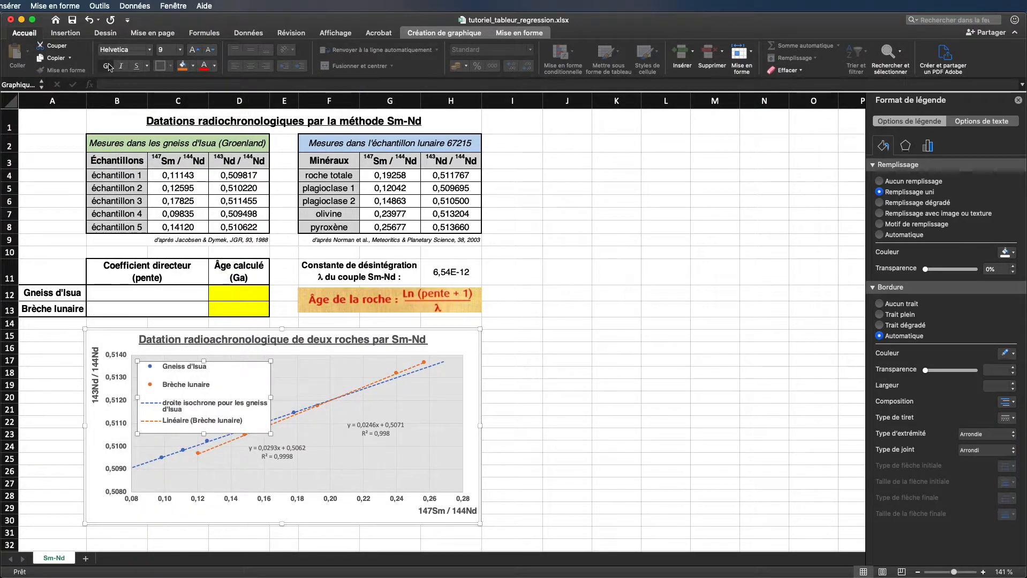
left_click(208, 53)
Resize the legend to a compact box in the plot's upper-left corner so that it clears the trendlines.
left_click_drag(268, 395, 300, 395)
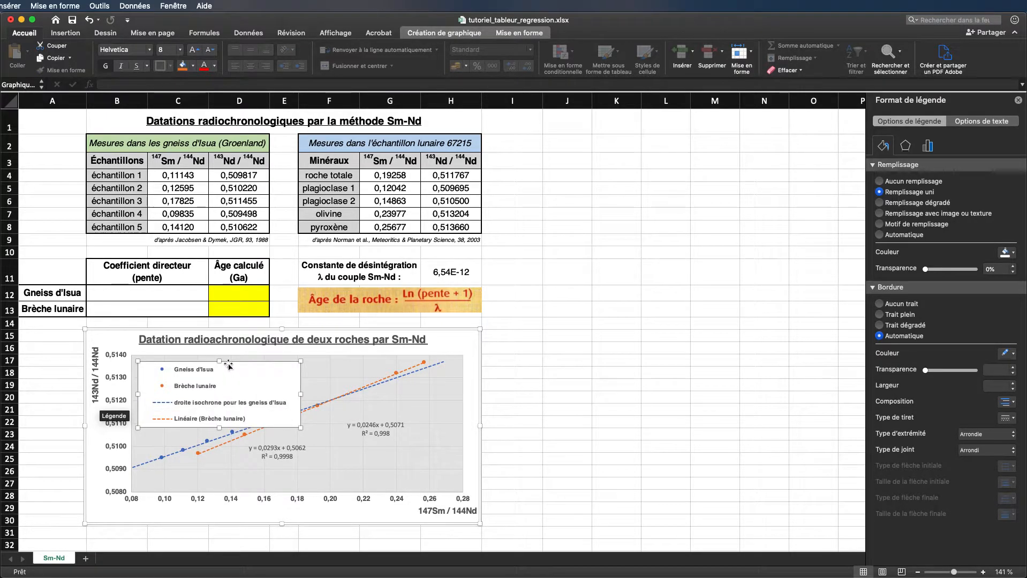
left_click_drag(228, 366, 226, 364)
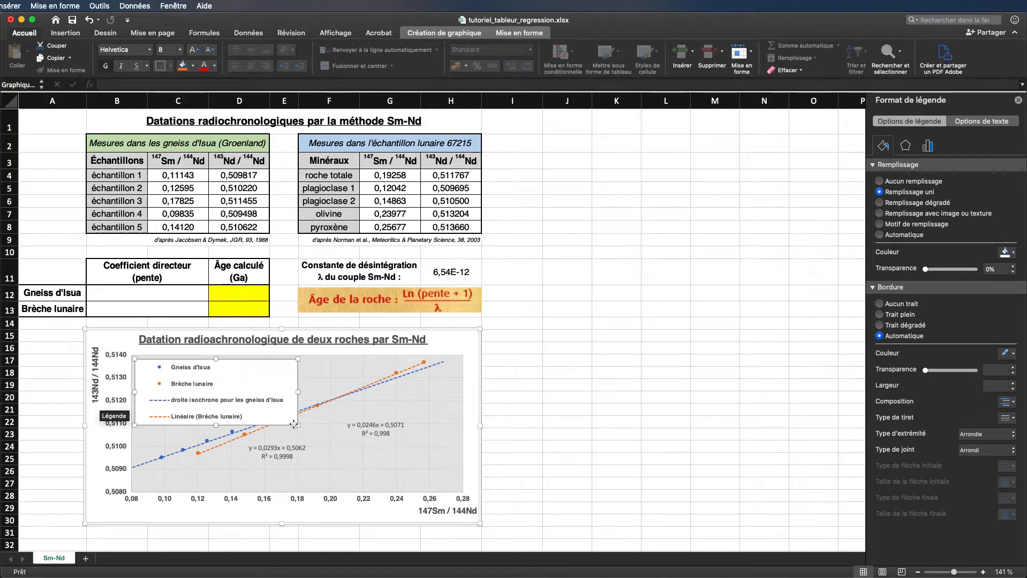
left_click_drag(294, 425, 261, 414)
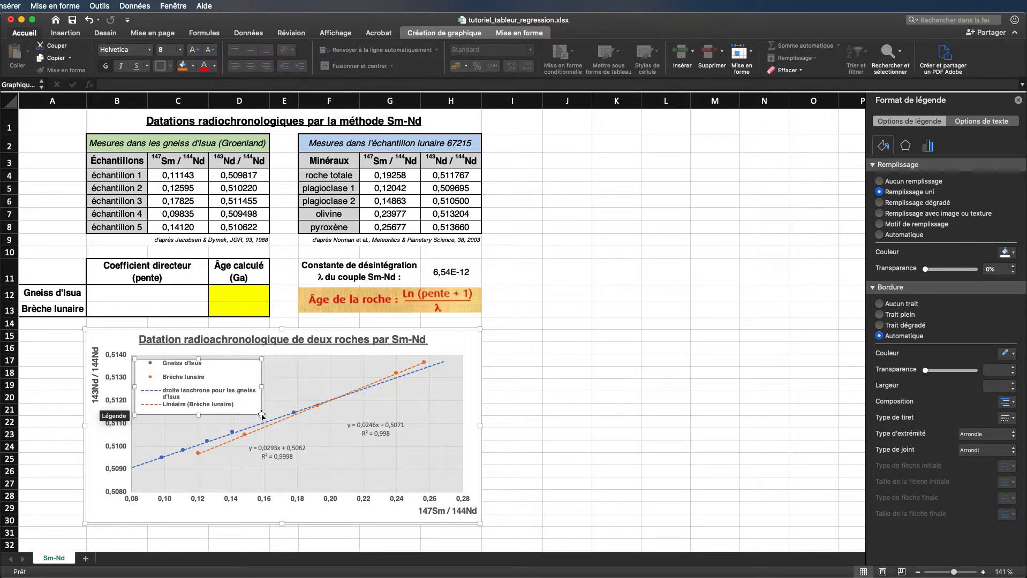
left_click(525, 385)
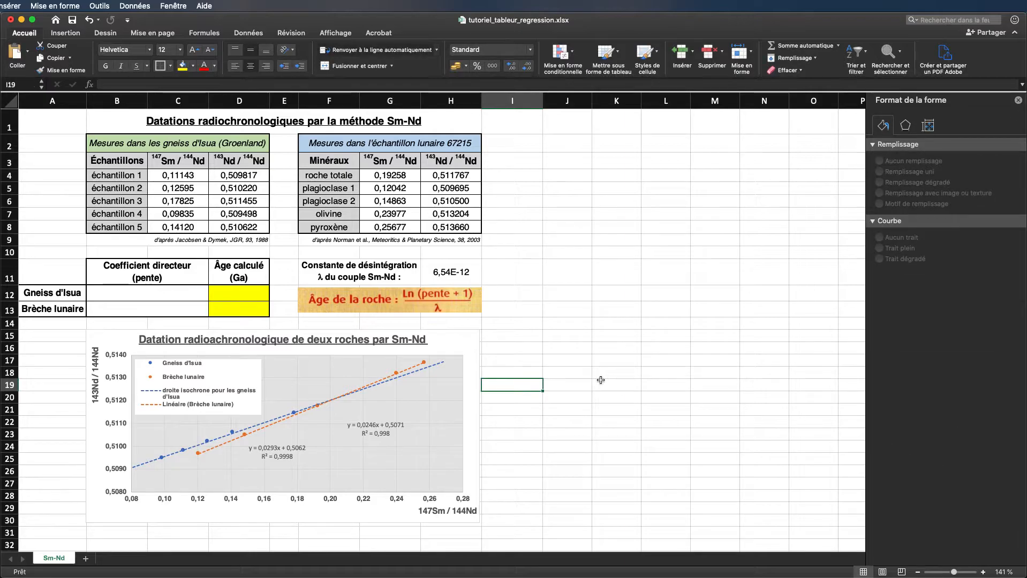
Give the lunar breccia trendline the custom name "droite isochrone pour la brèche lunaire".
left_click(180, 407)
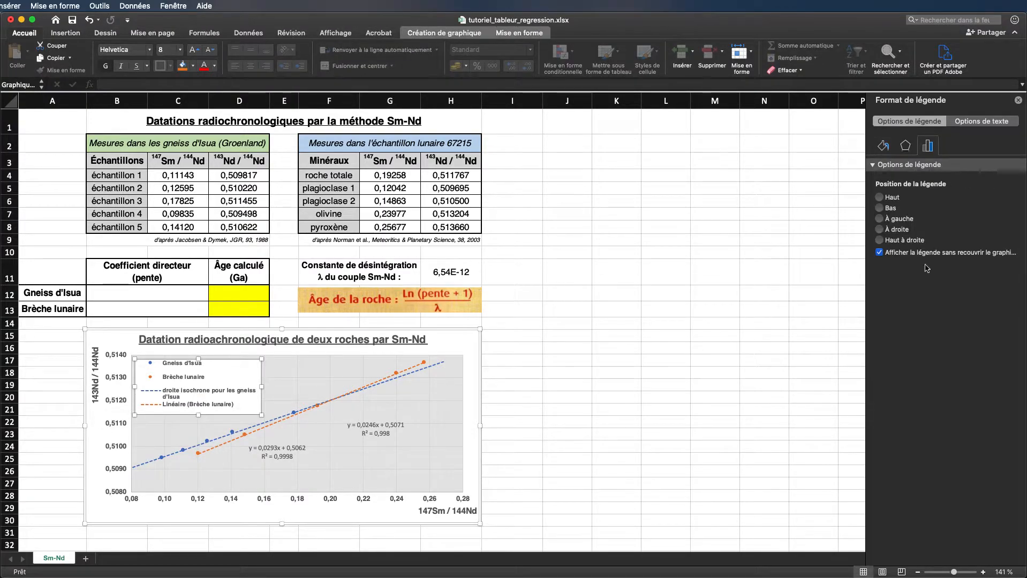
left_click(269, 428)
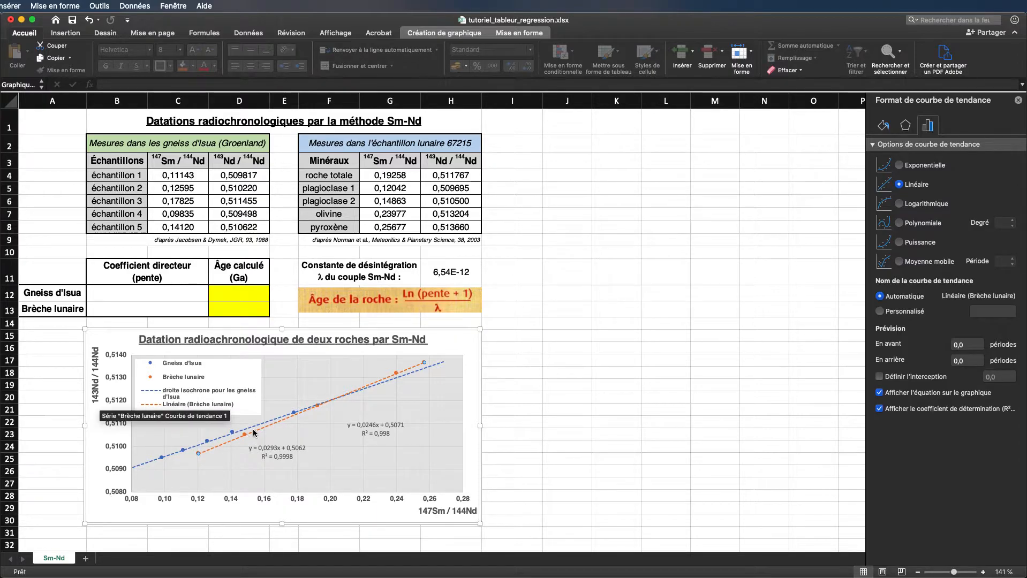
left_click(883, 313)
left_click(985, 312)
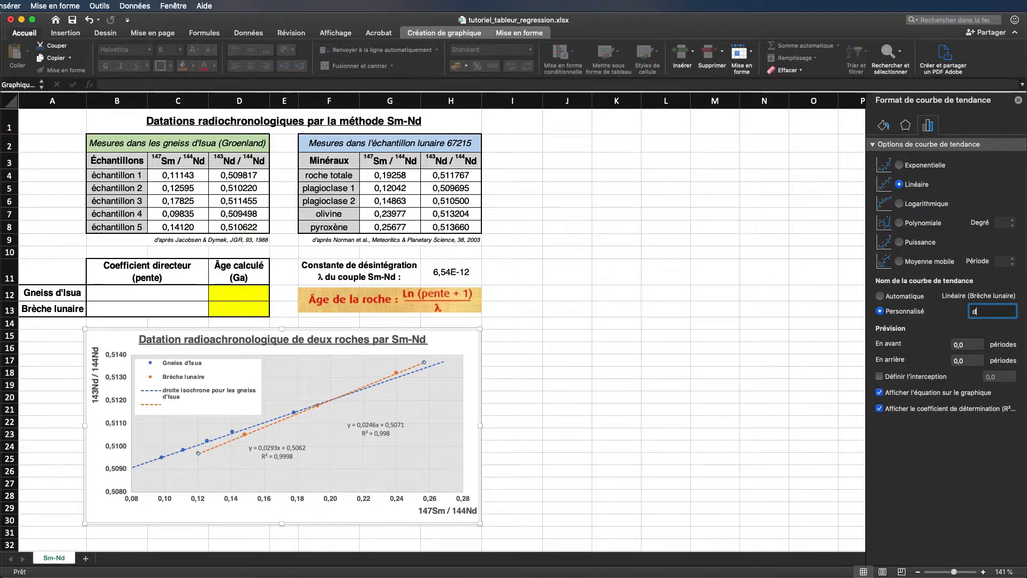
type("droite isochrone pour")
key("Return")
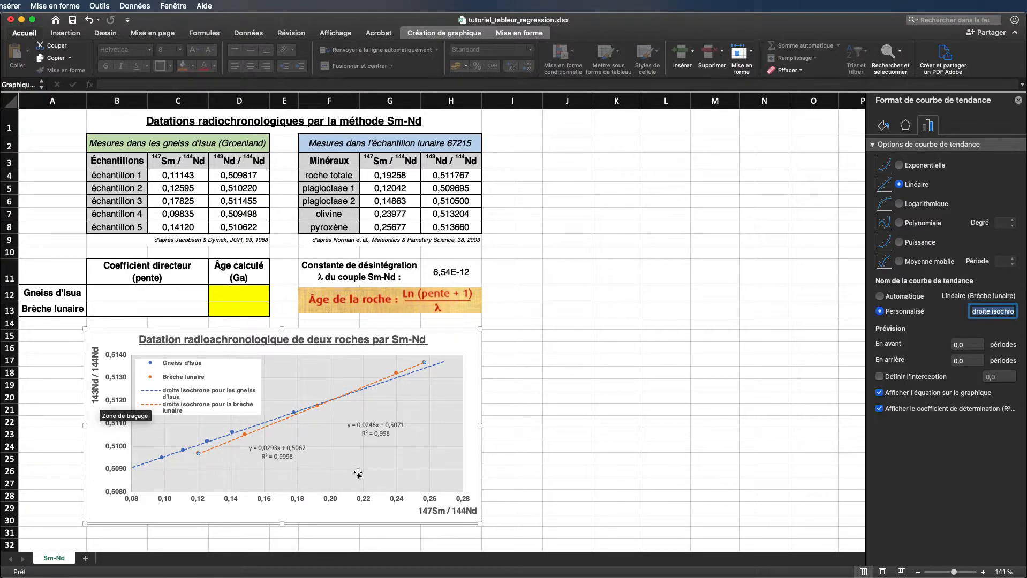
Move the gneiss and lunar breccia equation labels closer to their trendlines, keeping both below the lines.
left_click(381, 433)
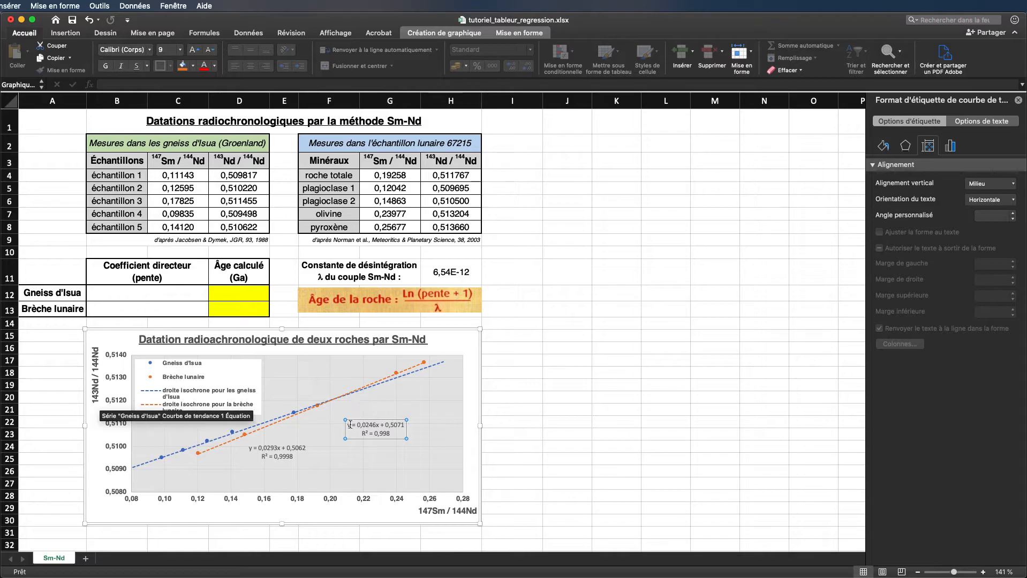
left_click_drag(365, 426, 352, 414)
left_click(298, 448)
left_click_drag(282, 442, 355, 415)
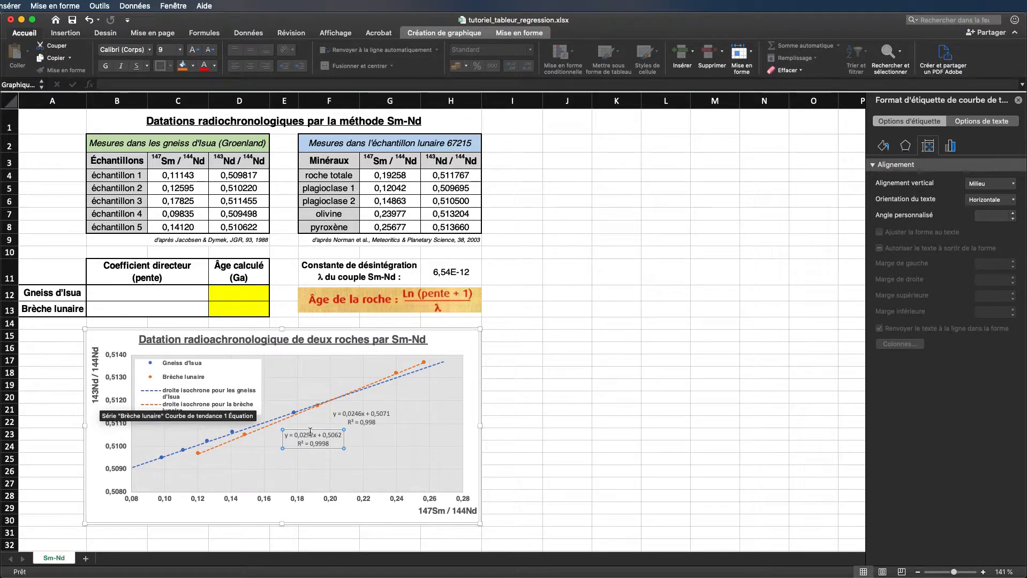
left_click_drag(311, 432, 300, 440)
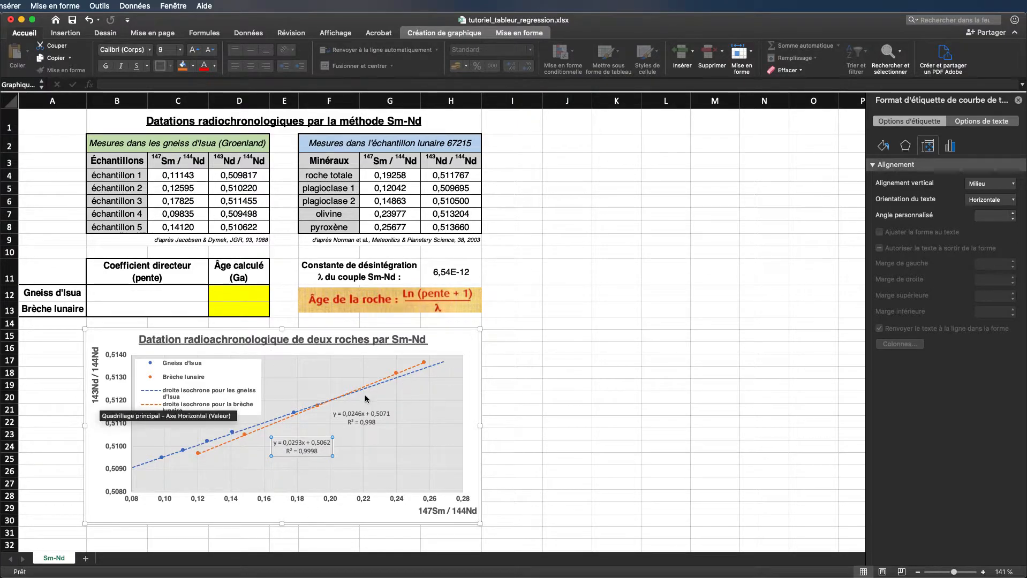
Change the line colour of the gneiss trendline to dark green.
left_click(216, 439)
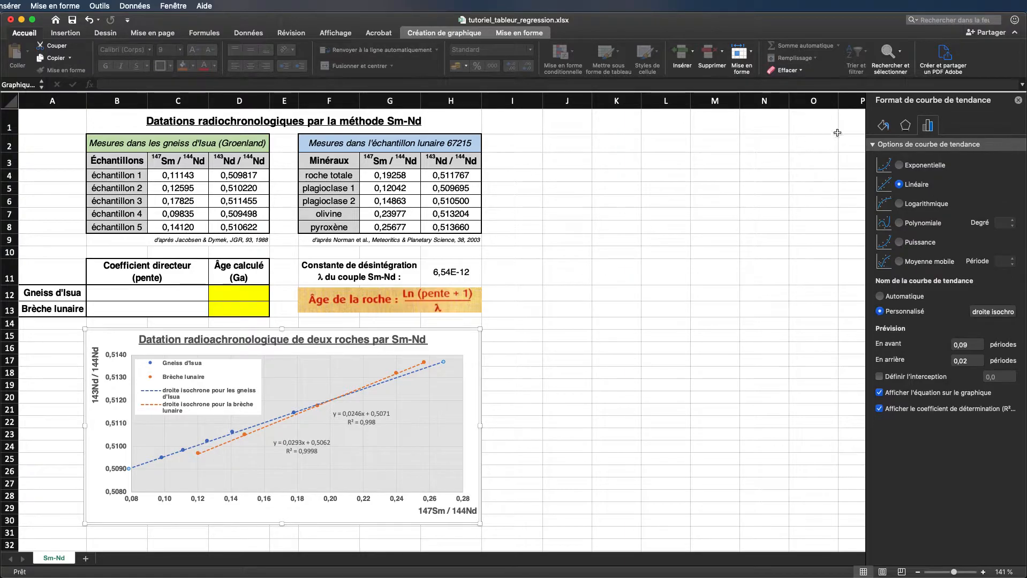
left_click(883, 125)
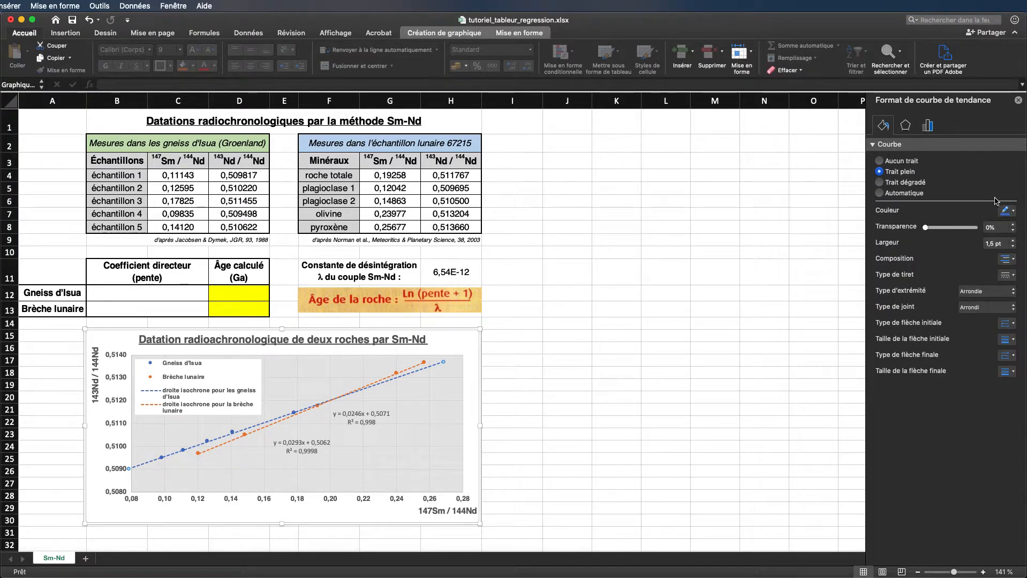
left_click(1014, 211)
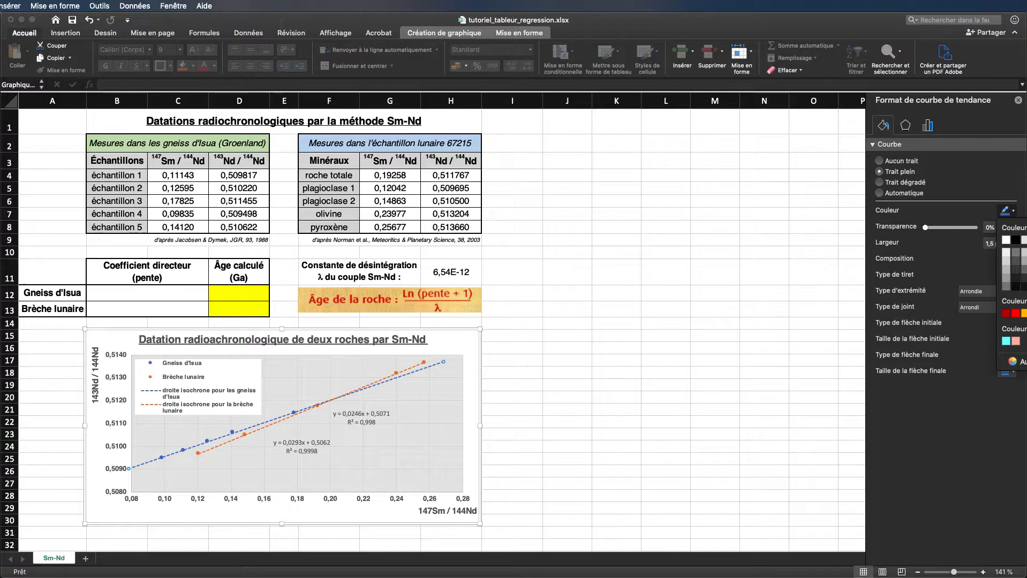
left_click(1026, 278)
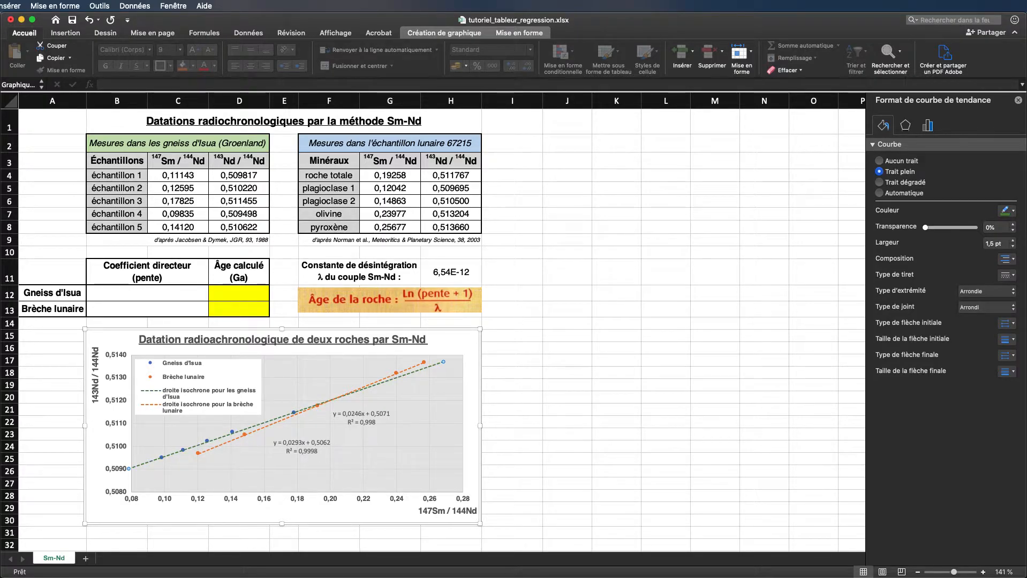
left_click(909, 125)
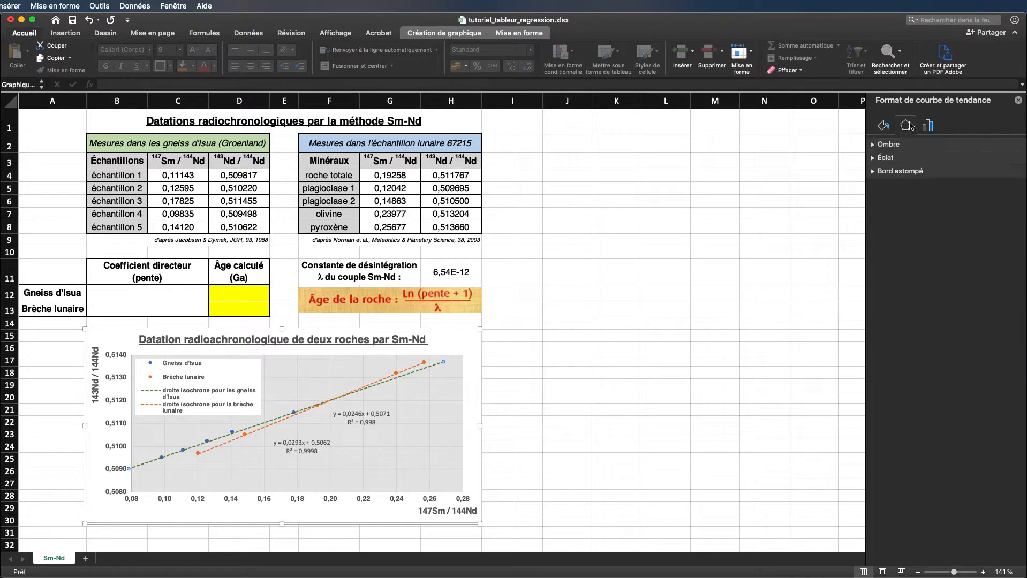
left_click(884, 128)
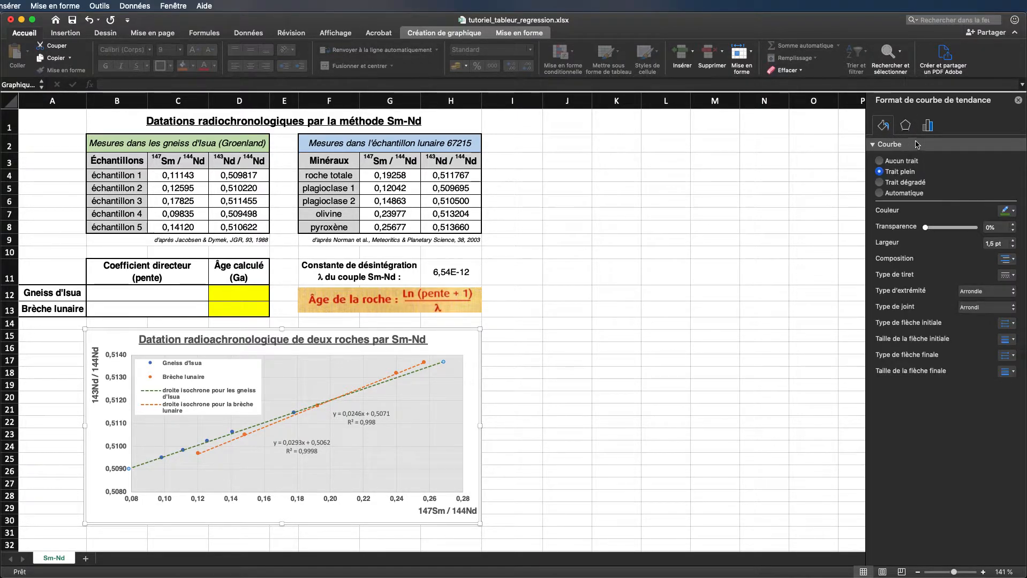
left_click(204, 430)
left_click(208, 440)
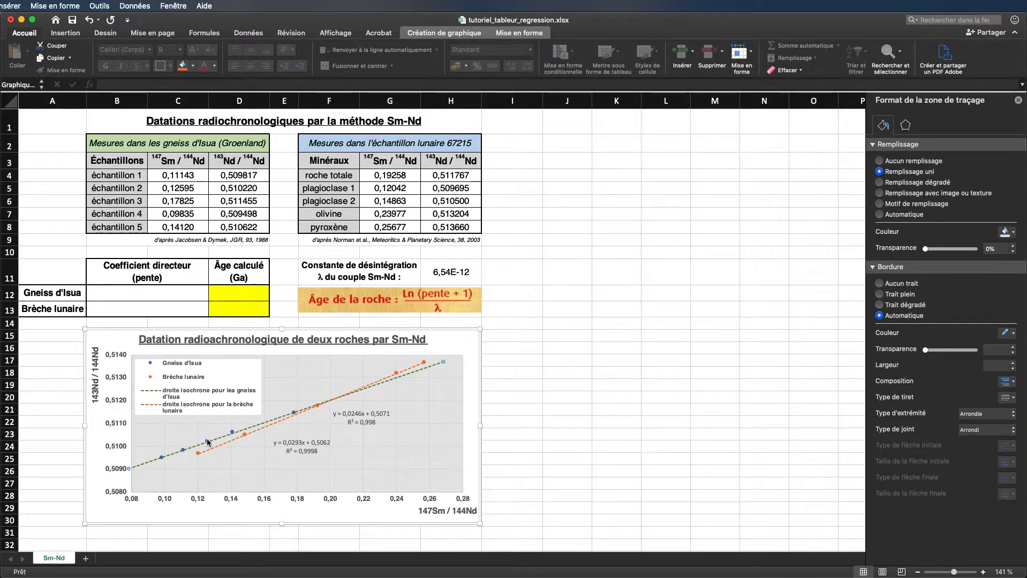
left_click(207, 441)
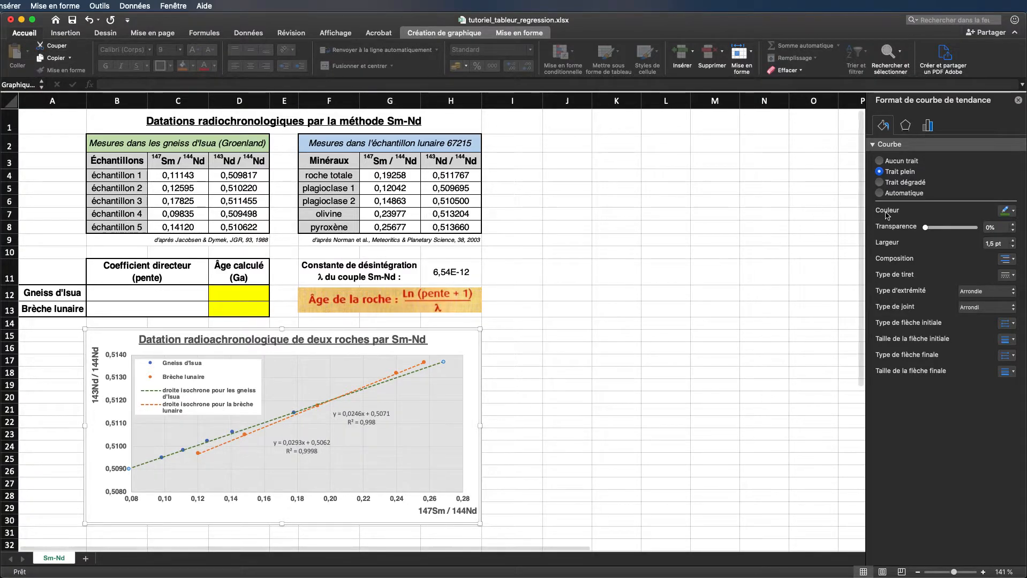
left_click(357, 461)
left_click(265, 464)
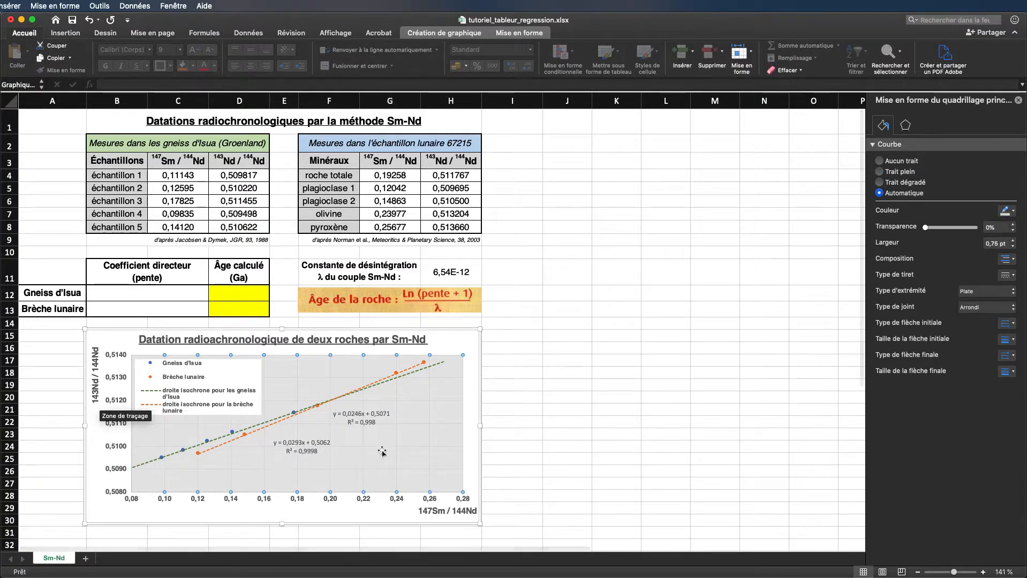
left_click(567, 409)
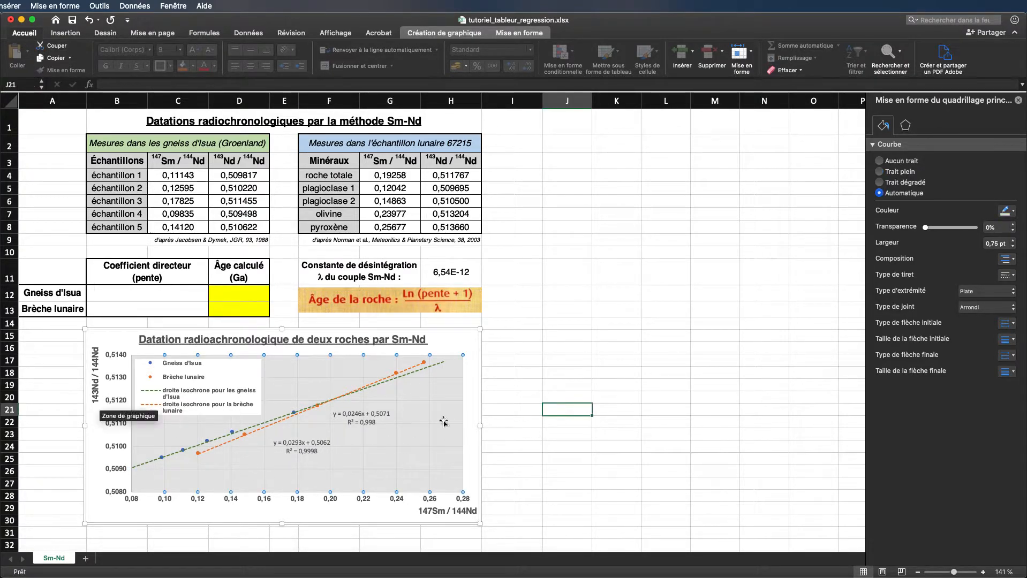
left_click(234, 434)
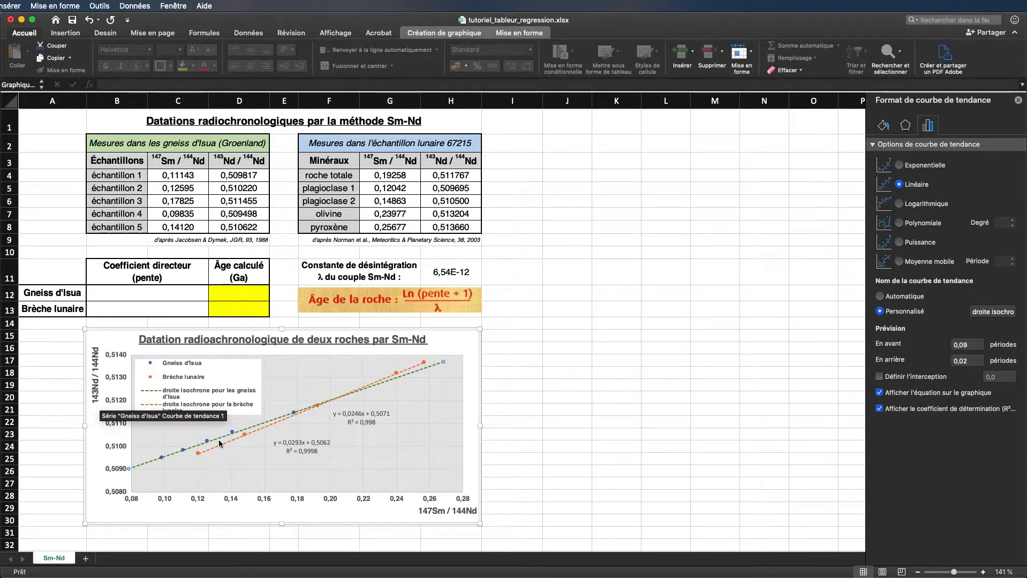
Give the "Gneiss d'Isua" data series markers a solid green fill.
left_click_drag(954, 573, 964, 573)
scroll(490, 407, "down", 5)
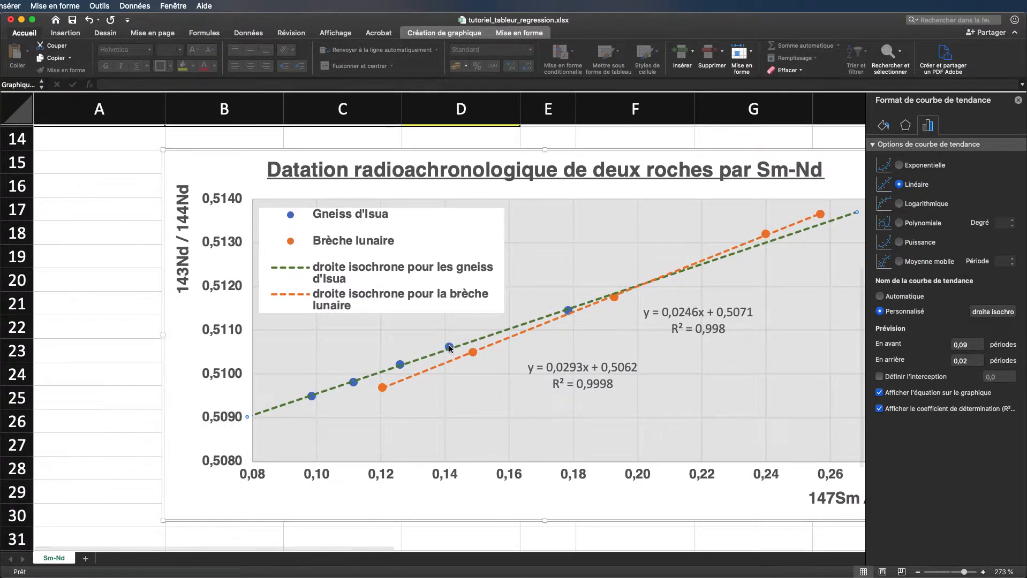
left_click(134, 329)
left_click(451, 347)
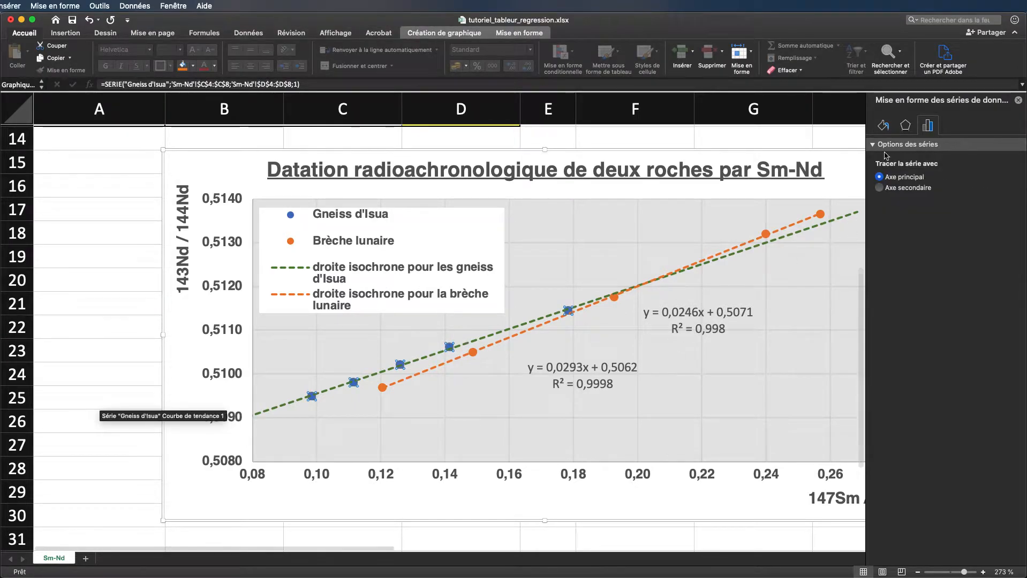
left_click(890, 127)
left_click(926, 148)
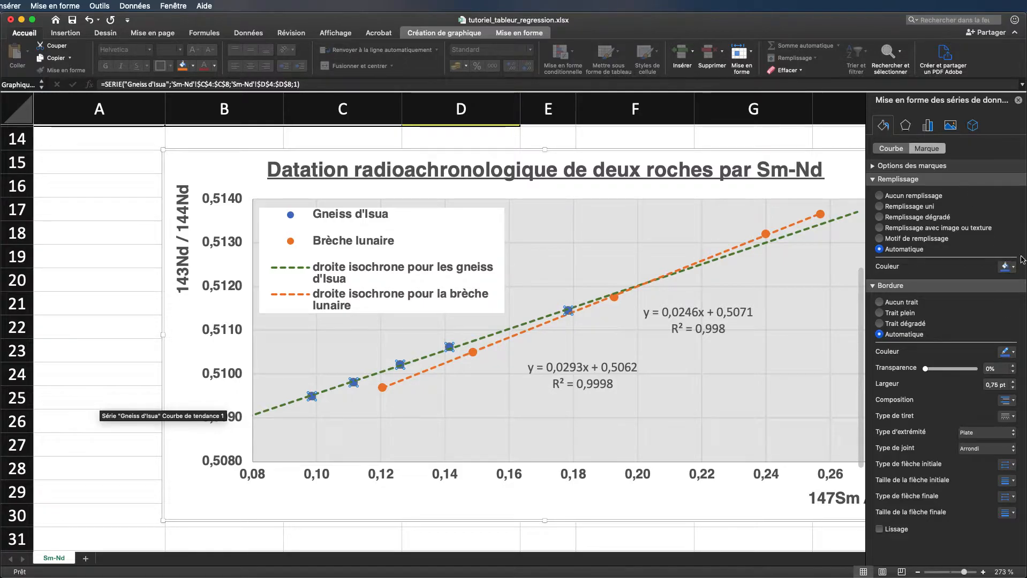
left_click(1014, 269)
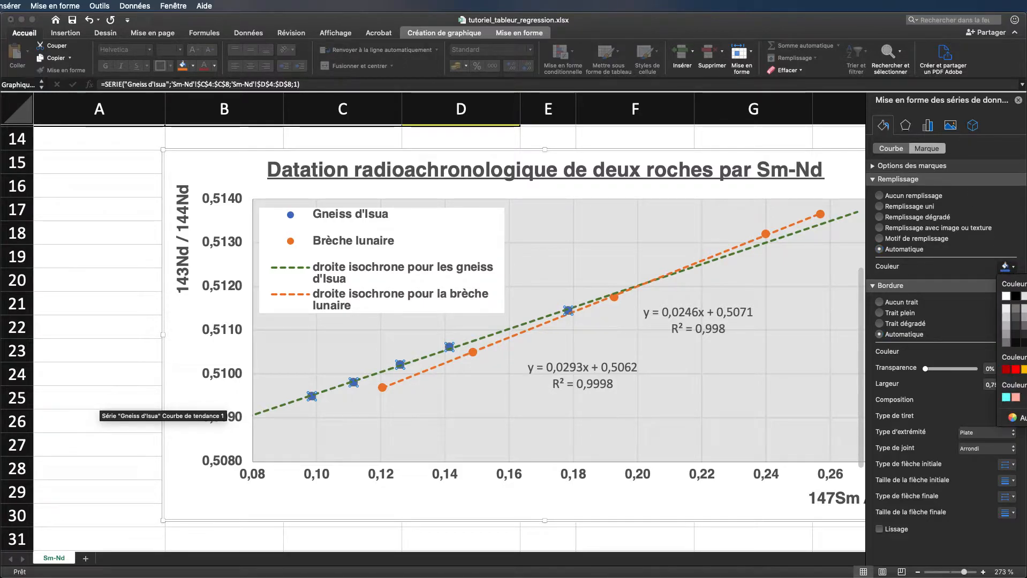
left_click(1026, 296)
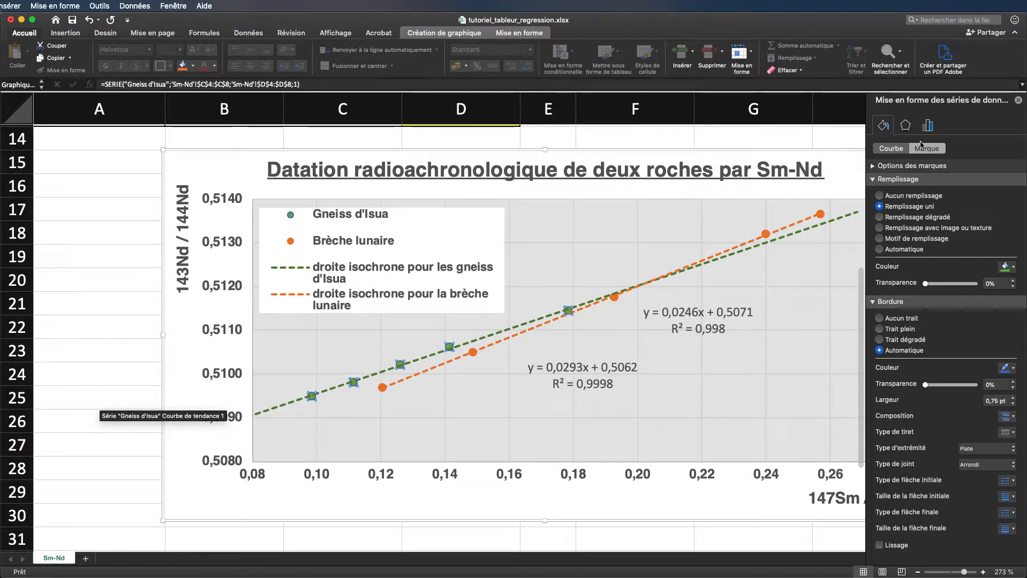
Switch the gneiss series to a predefined marker type and choose the diamond shape.
left_click(873, 166)
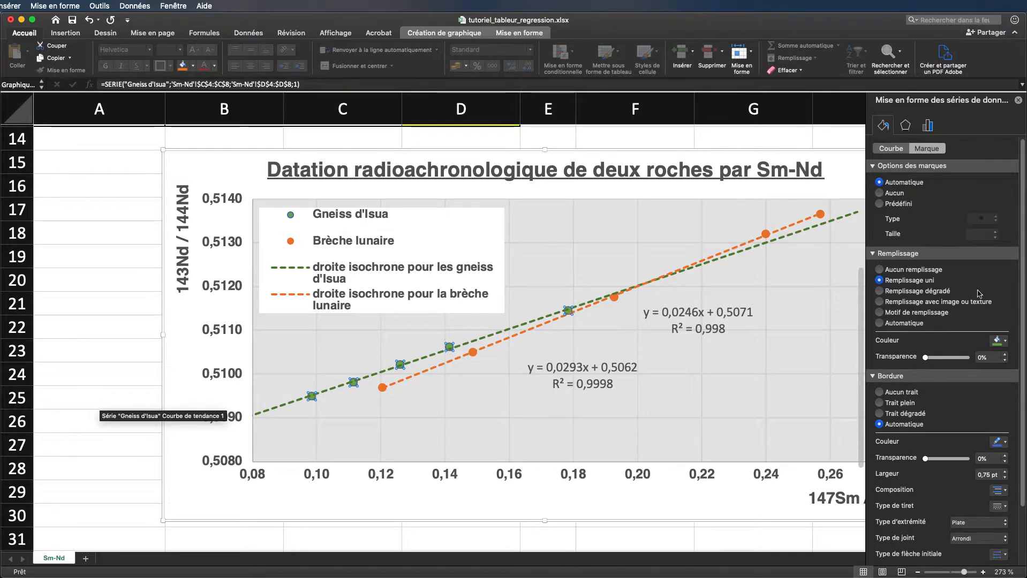
left_click(1005, 341)
left_click(1007, 342)
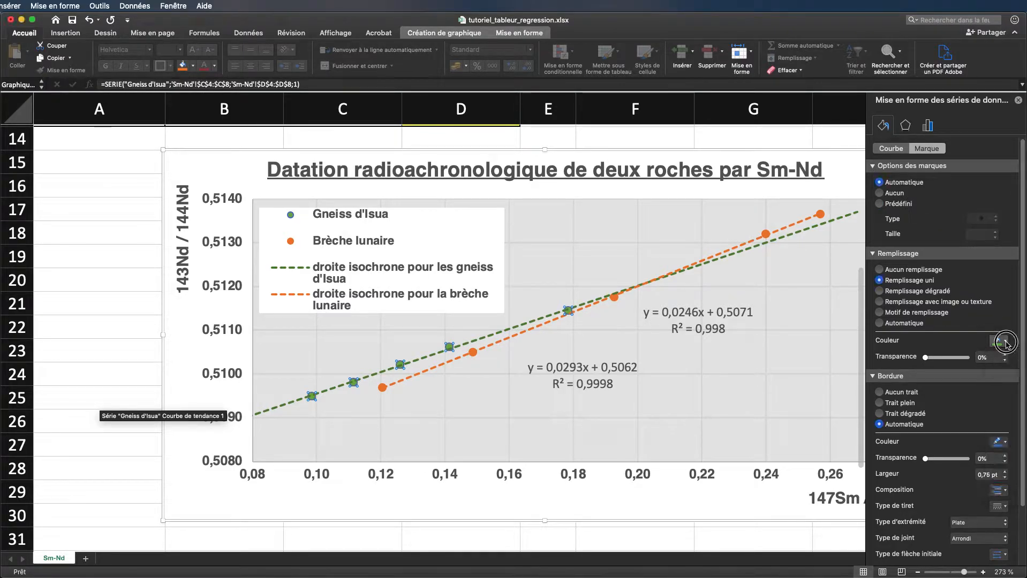
left_click(880, 204)
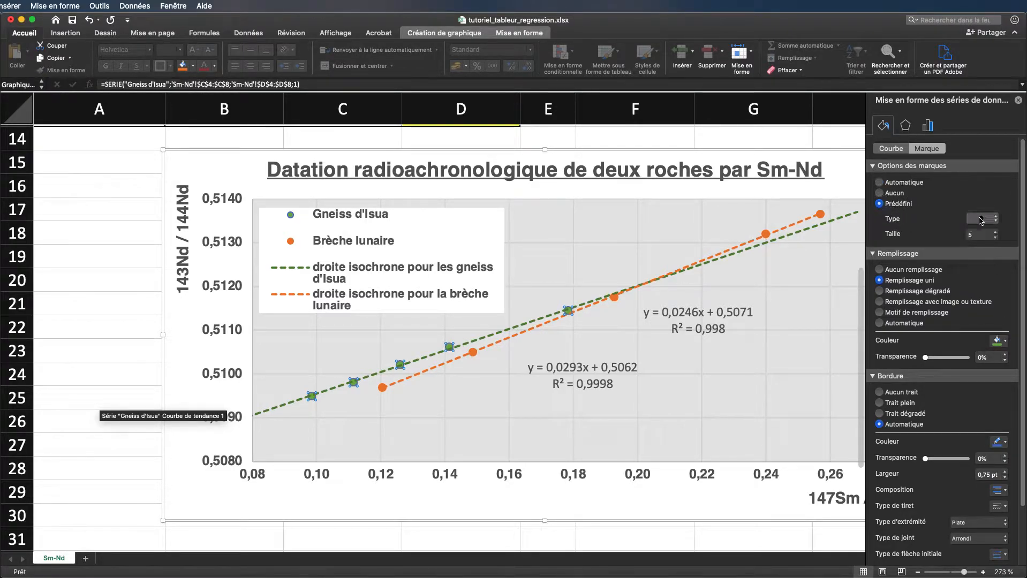
left_click(998, 219)
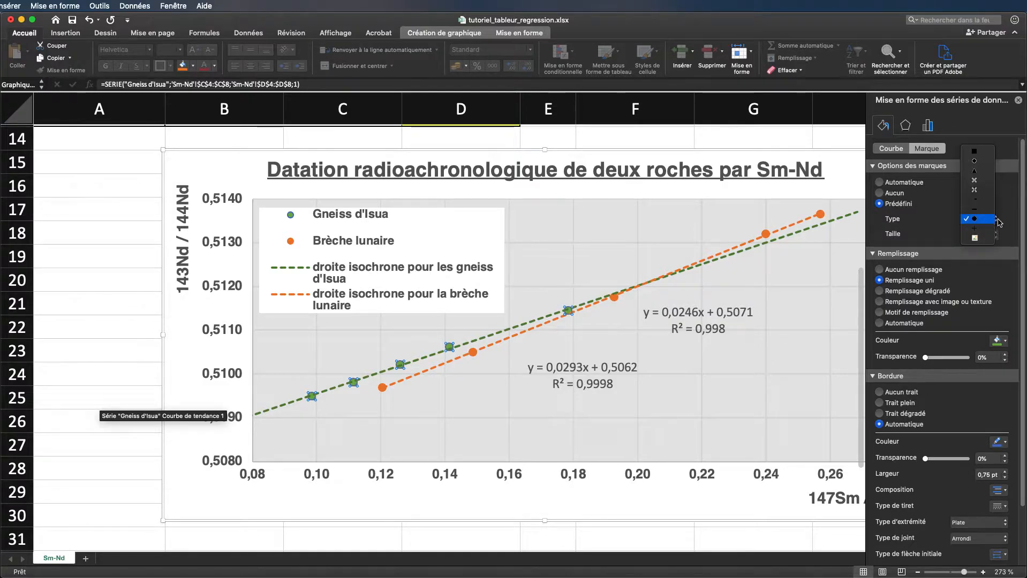
left_click(989, 162)
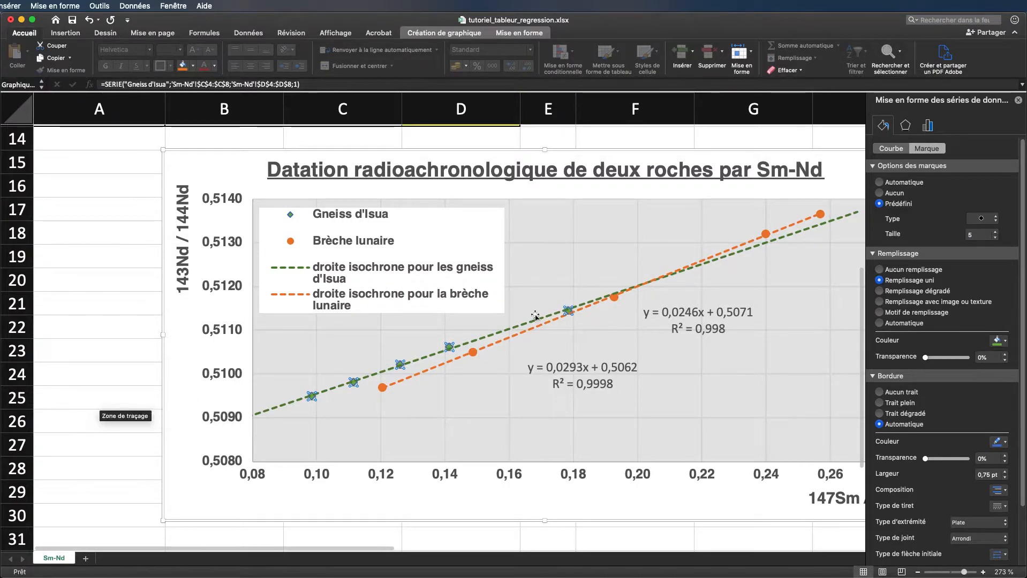
Increase the gneiss diamond markers to size 10.
left_click(996, 232)
left_click(997, 233)
left_click(997, 233)
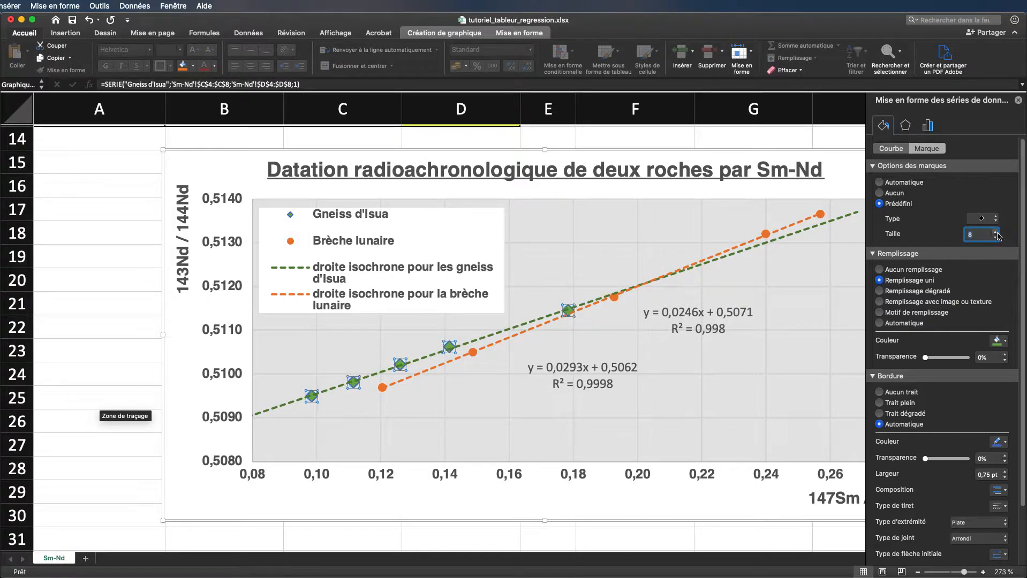
left_click(997, 233)
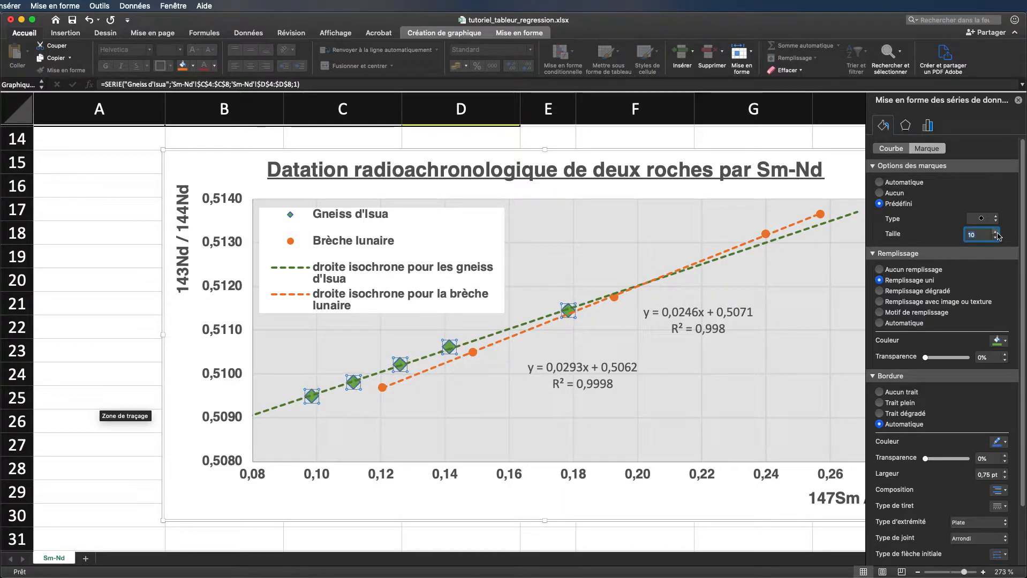
Give the "Brèche lunaire" data series markers a solid dark blue fill.
left_click(474, 354)
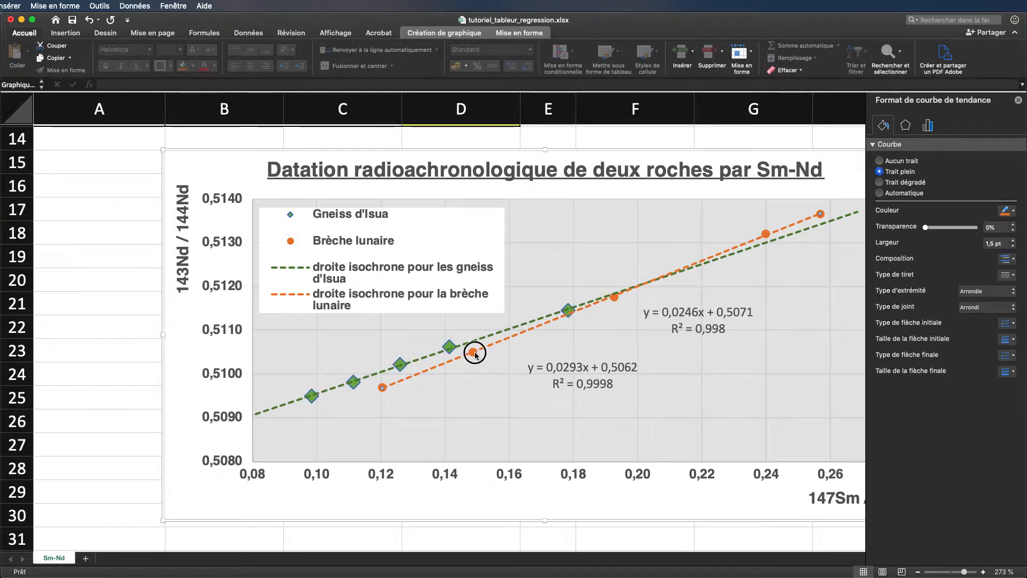
left_click(383, 387)
scroll(452, 345, "up", 5)
scroll(452, 348, "up", 5)
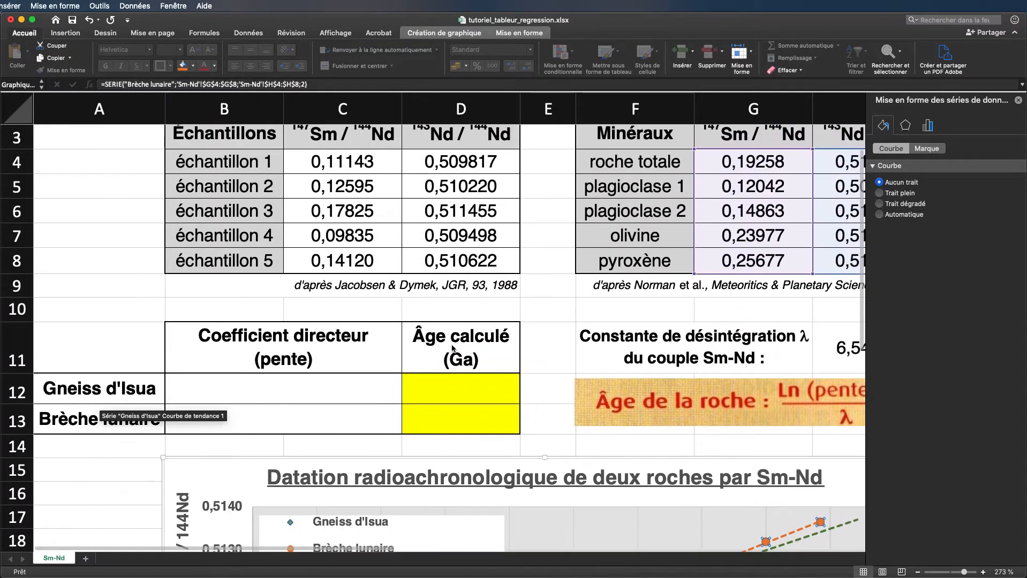
scroll(596, 327, "down", 10)
scroll(596, 327, "down", 5)
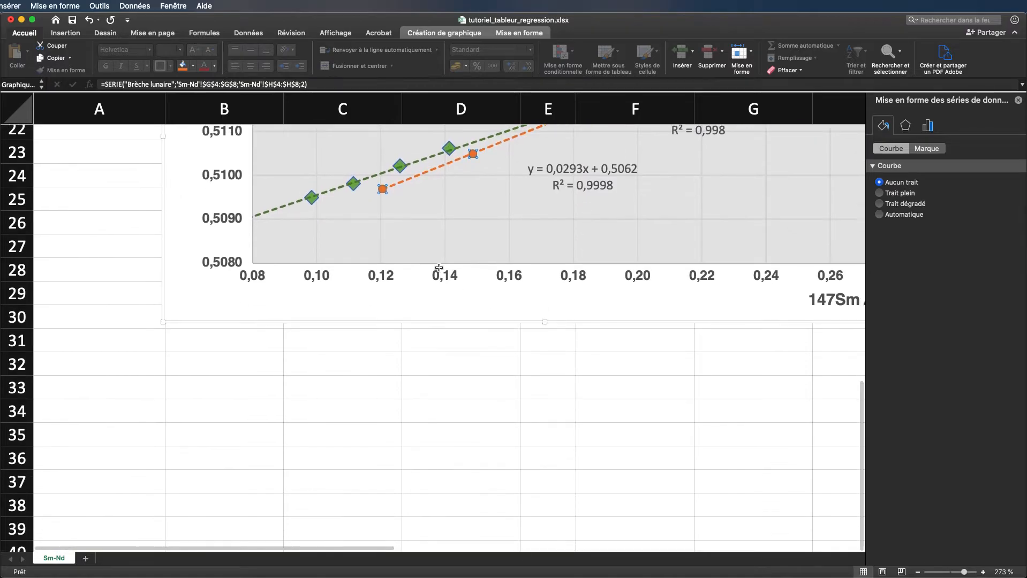
scroll(596, 327, "up", 5)
left_click(925, 150)
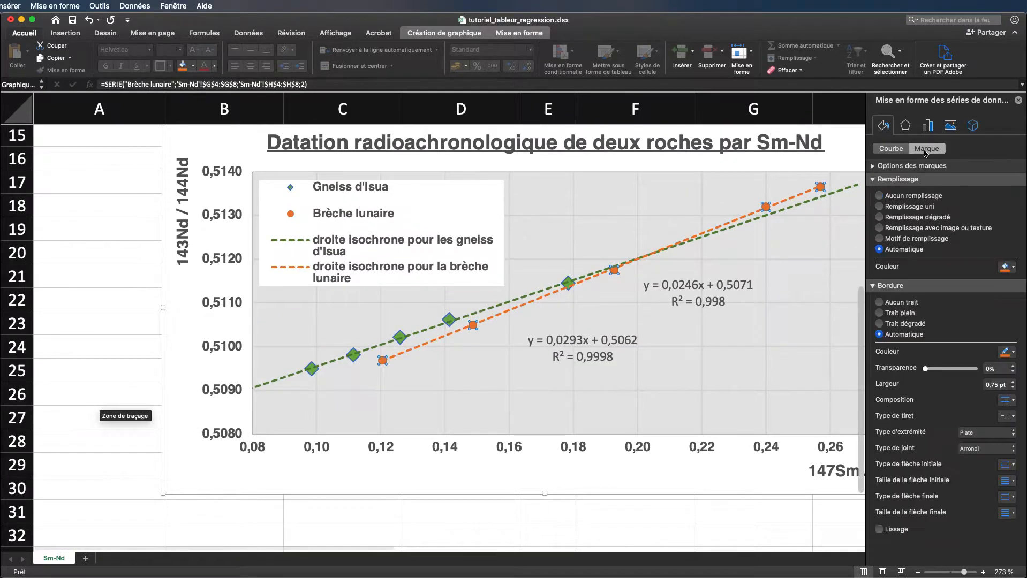
left_click(1012, 268)
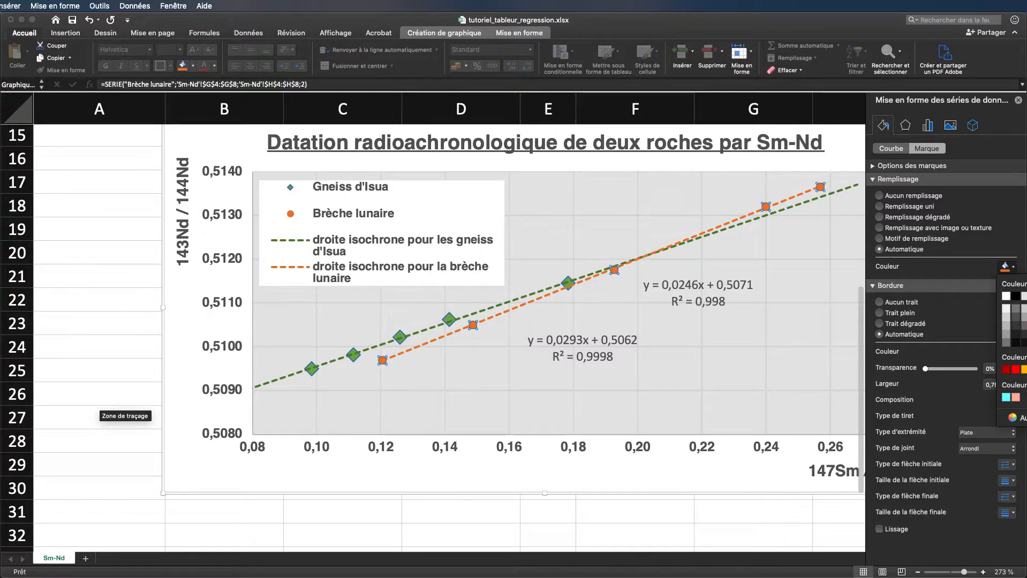
left_click(1026, 296)
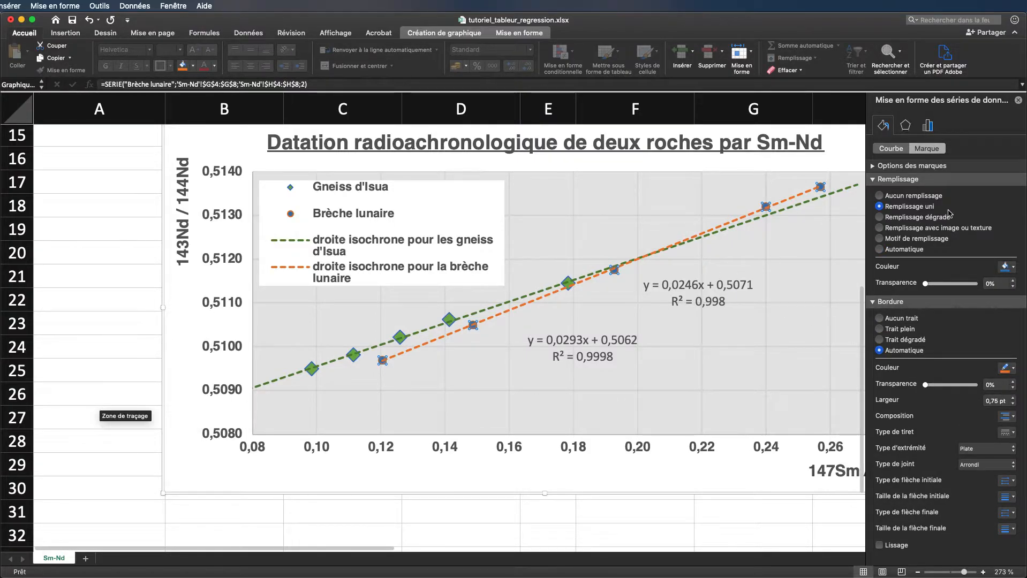
Switch the lunar breccia series to predefined round markers and set their size to 10.
left_click(875, 166)
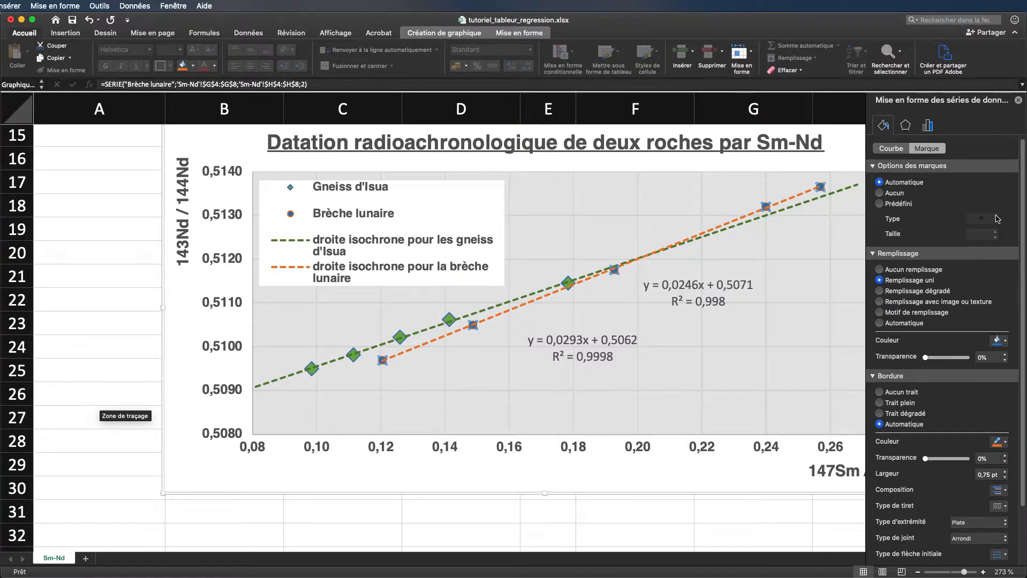
left_click(880, 204)
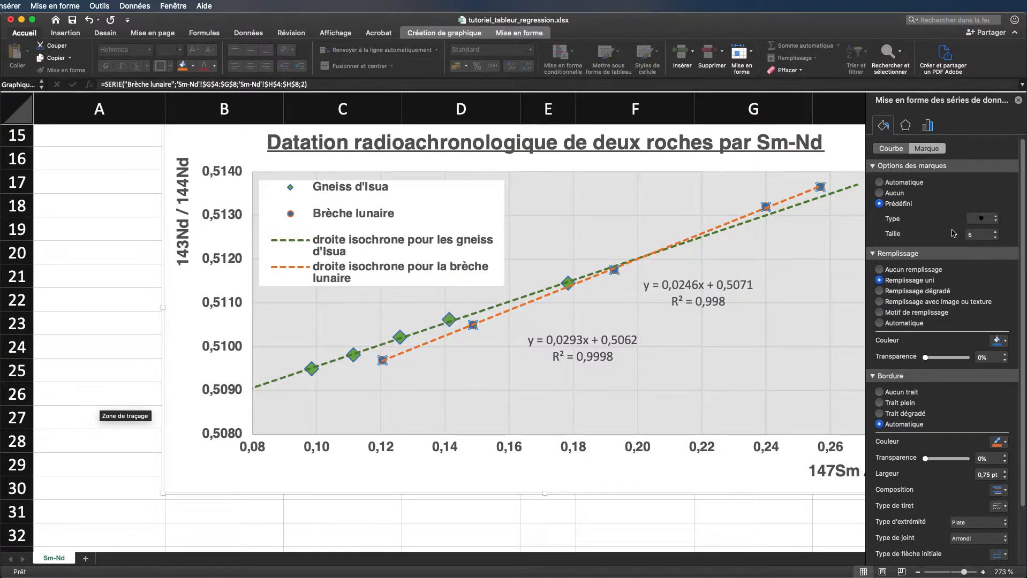
left_click(996, 232)
left_click(995, 232)
left_click(996, 232)
left_click(996, 232)
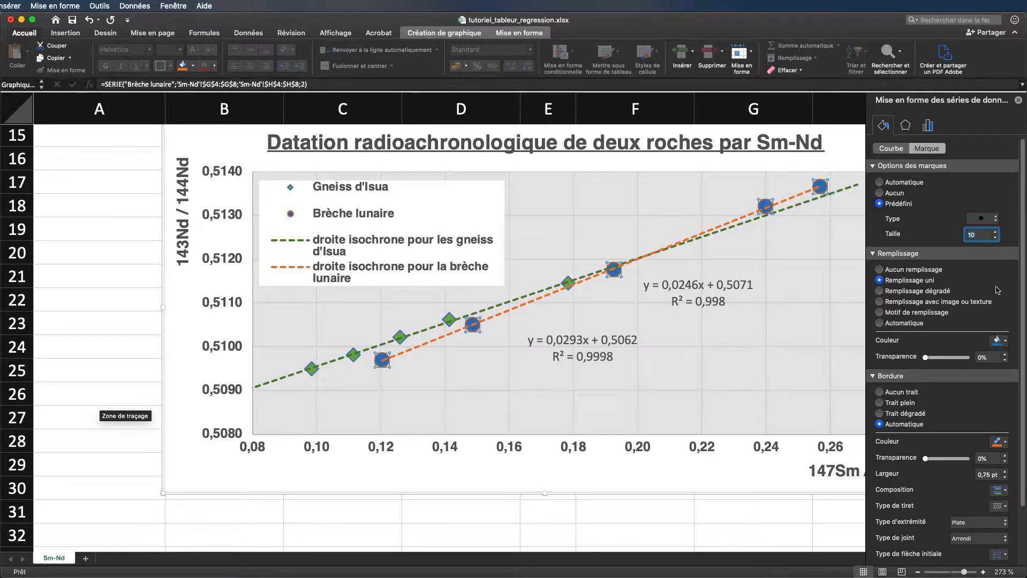
Change the fill of the lunar breccia markers to a lighter blue and reopen the fill colour choices.
left_click(1007, 341)
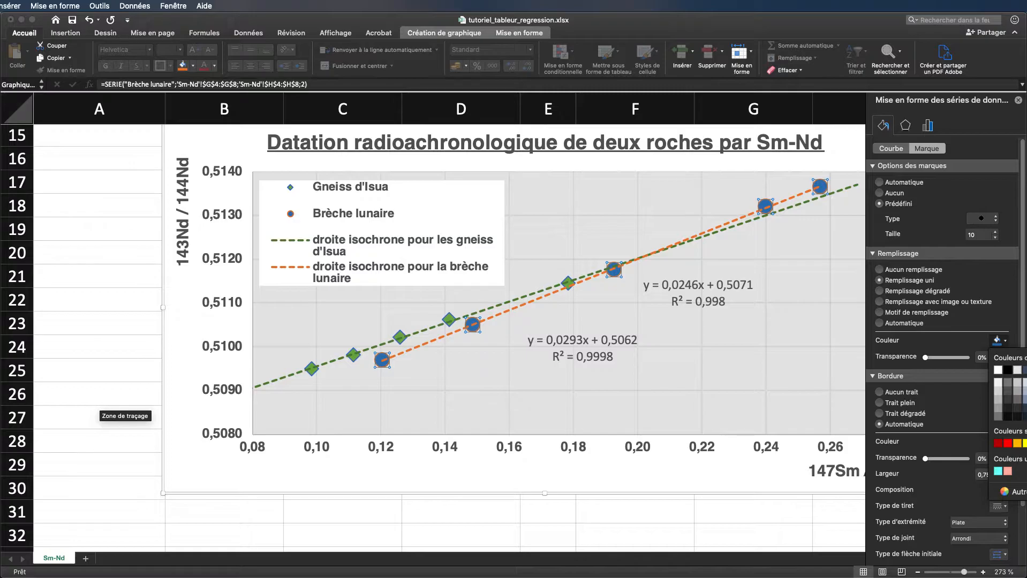
key("Escape")
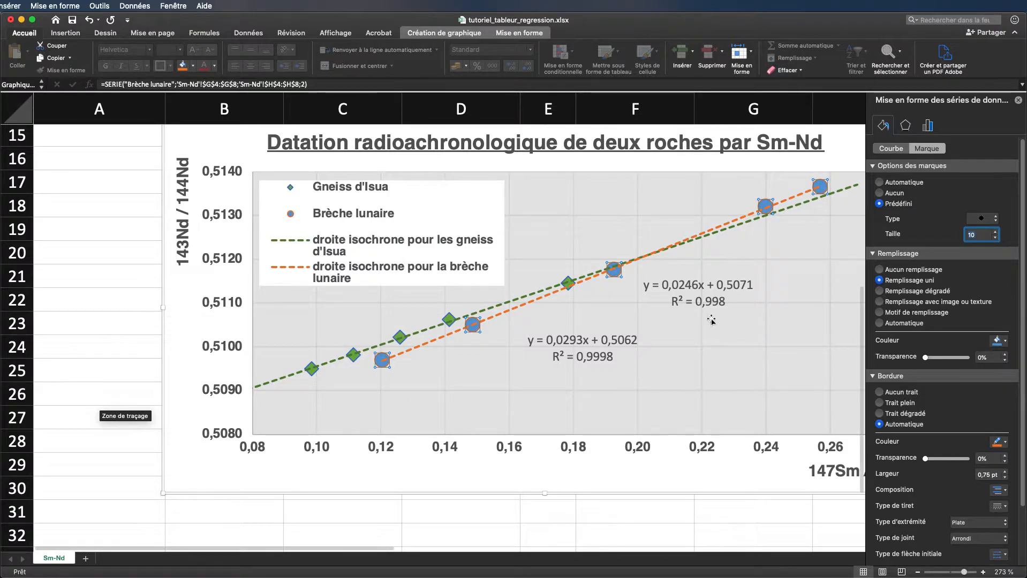
left_click(1006, 341)
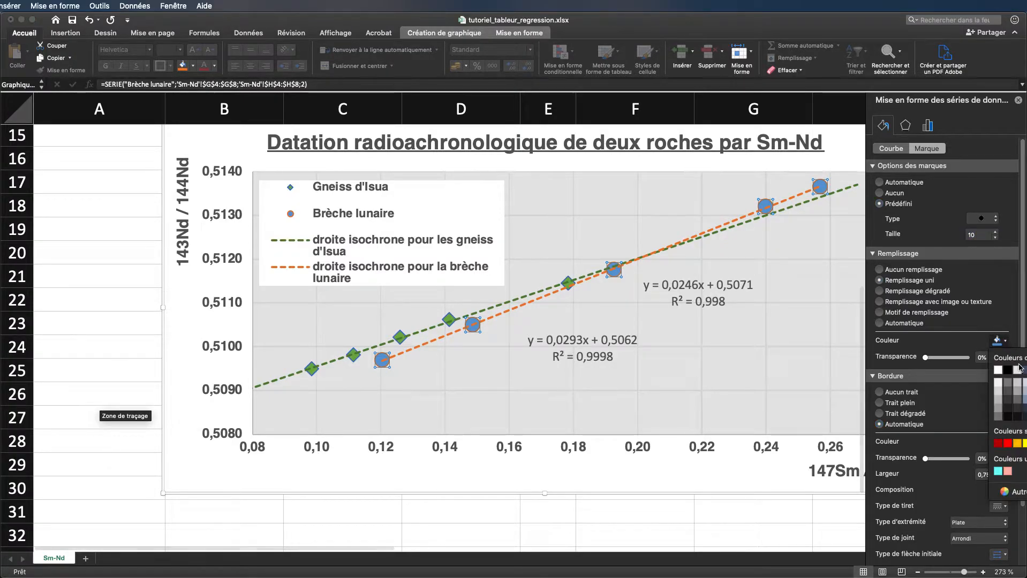
Give the Brèche lunaire markers a darker blue fill without outline, and remove the outline from the Gneiss d'Isua markers.
key("Escape")
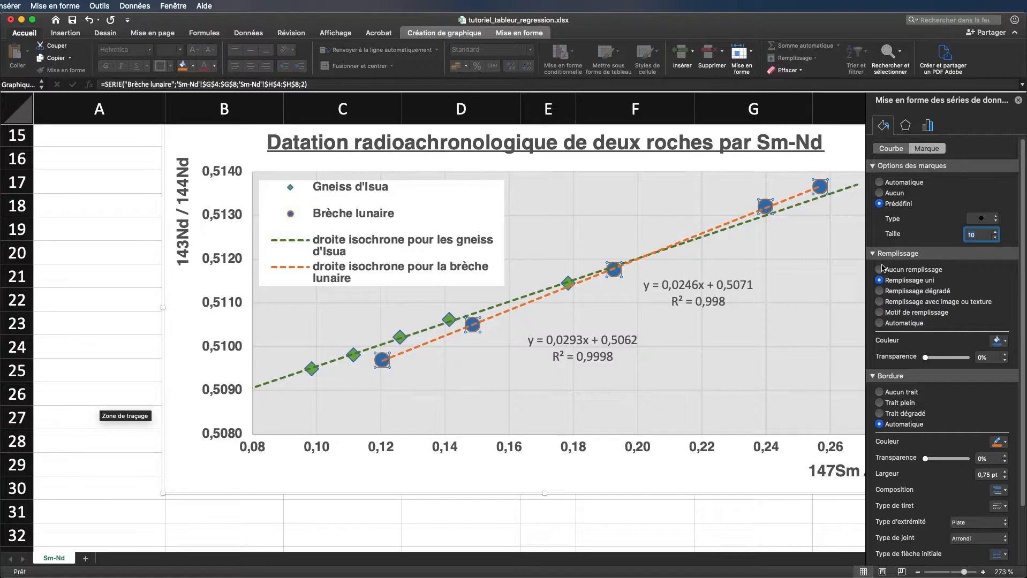
left_click(880, 393)
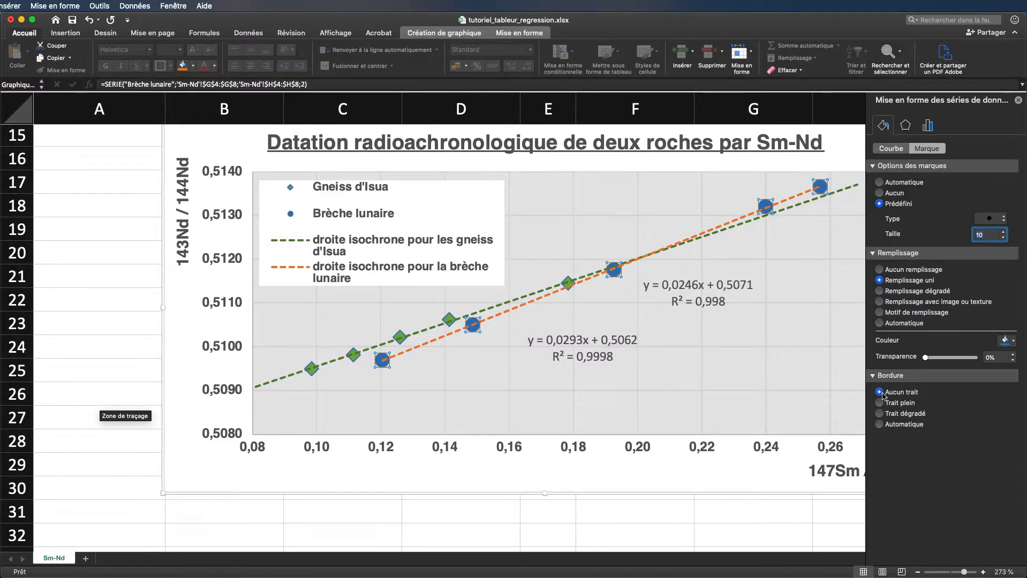
left_click(449, 320)
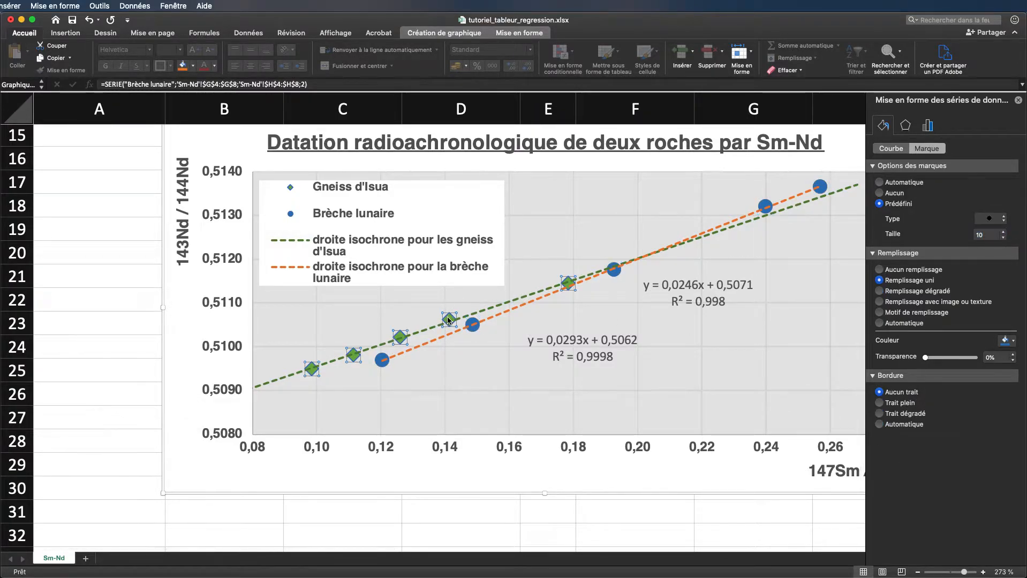
left_click(880, 393)
Recolor the Brèche lunaire trendline blue to match its markers, and close the formatting pane.
left_click(506, 313)
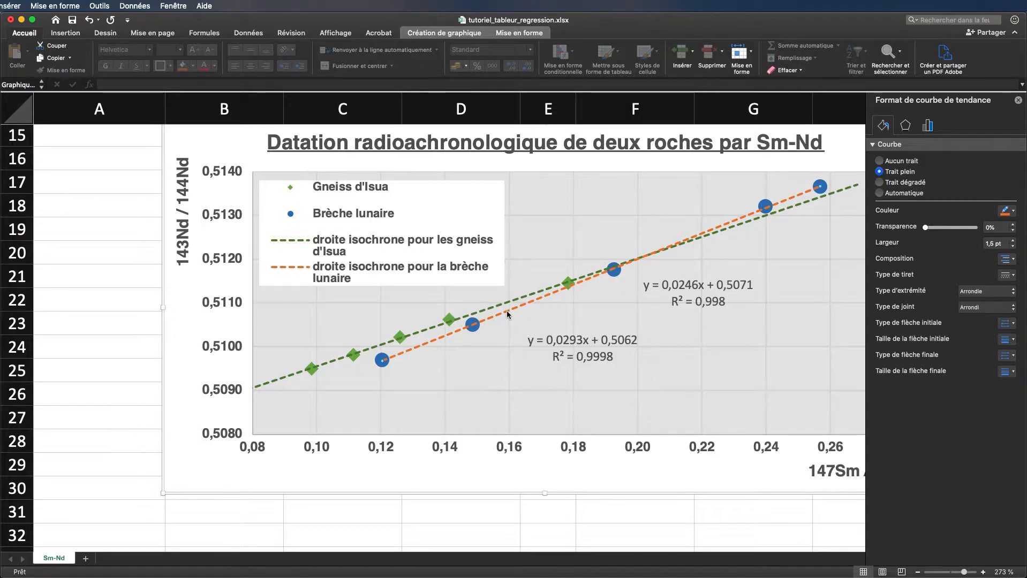
left_click(1008, 211)
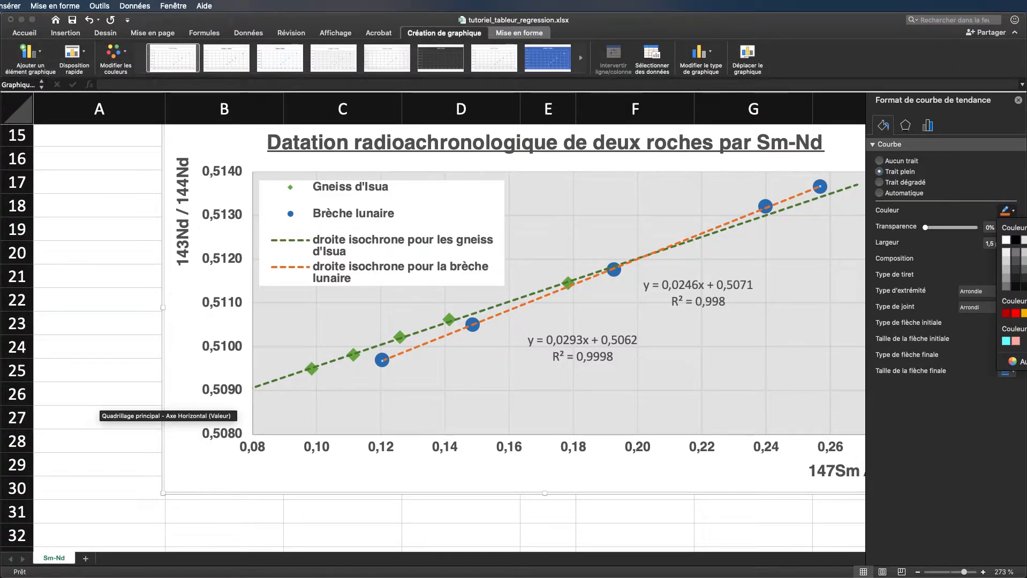
left_click(1026, 277)
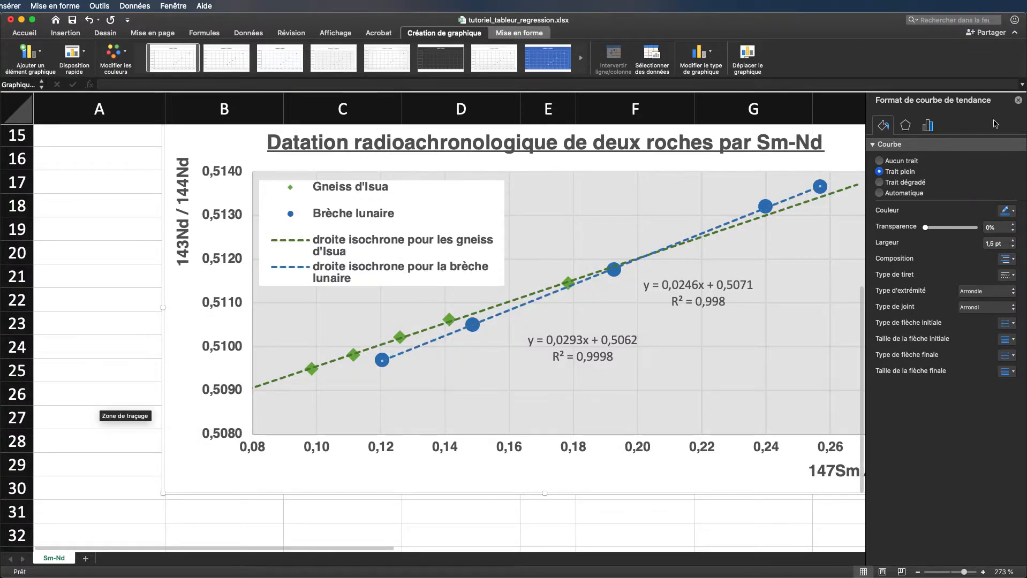
left_click(1017, 101)
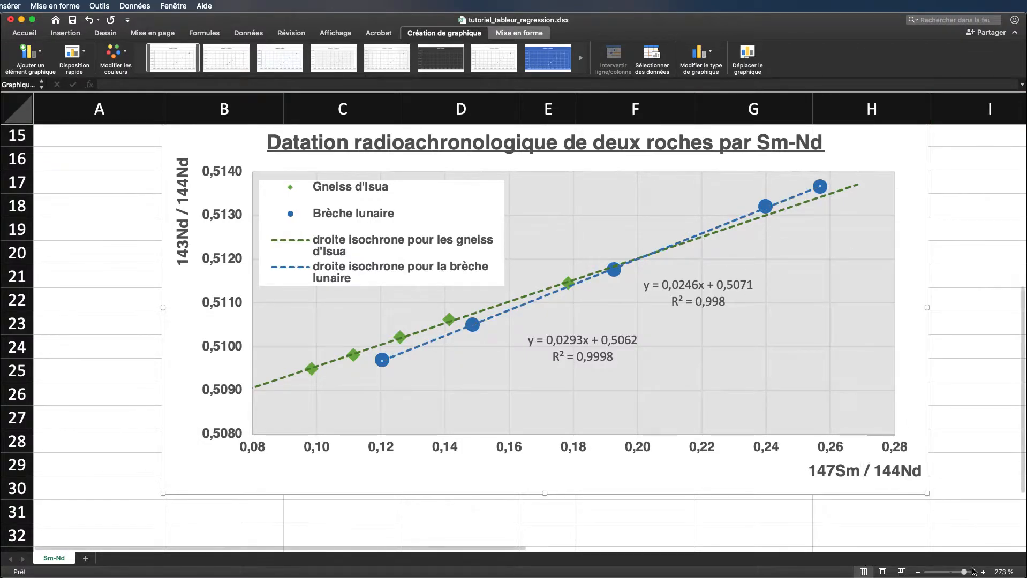
Move the Gneiss d'Isua trendline equation label slightly up and to the right, clear of the lines.
left_click_drag(970, 574, 955, 575)
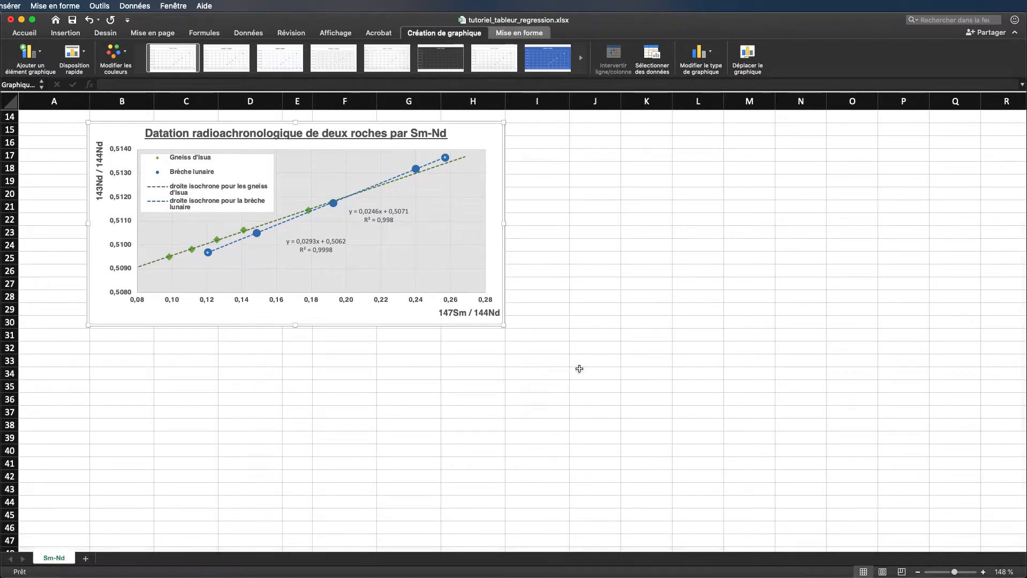
scroll(579, 367, "up", 6)
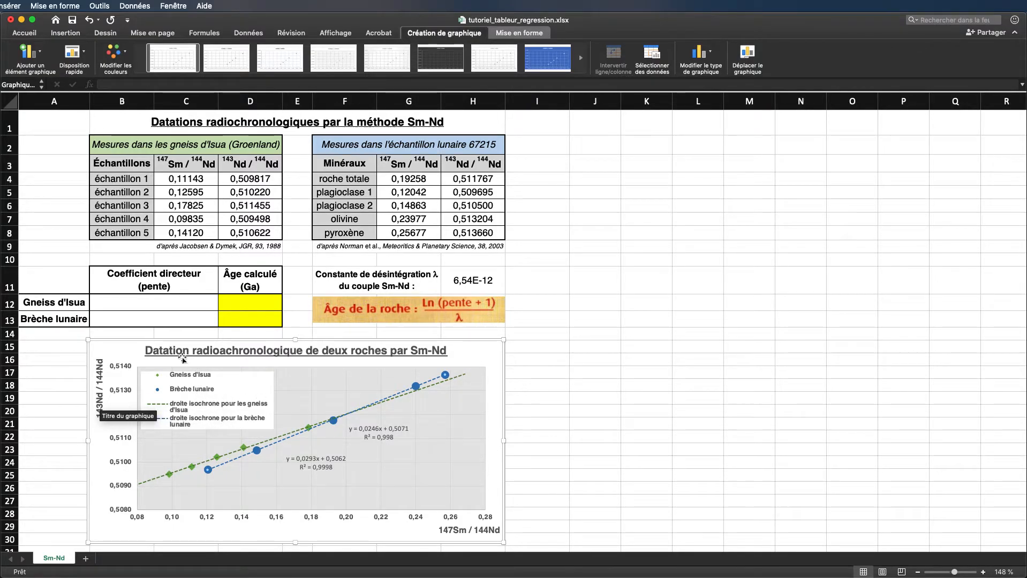
left_click(384, 427)
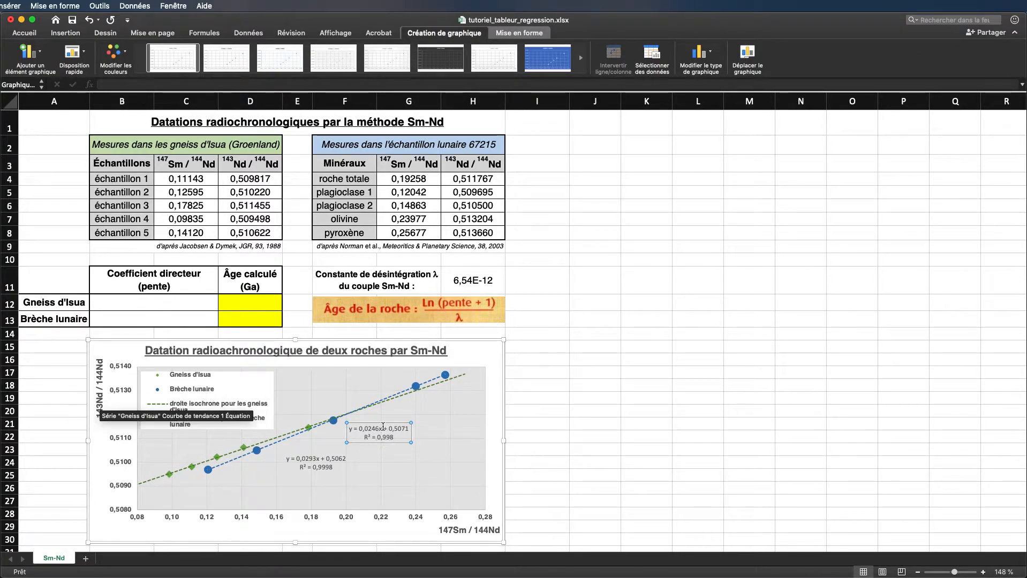
left_click_drag(389, 424, 417, 414)
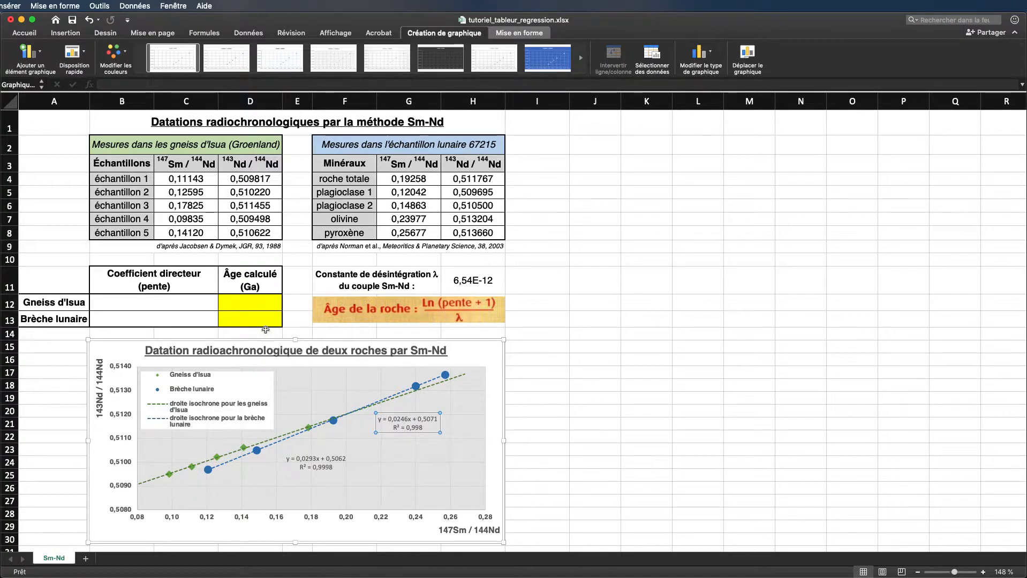
Set the text color of the Gneiss d'Isua equation label to dark green.
double_click(418, 413)
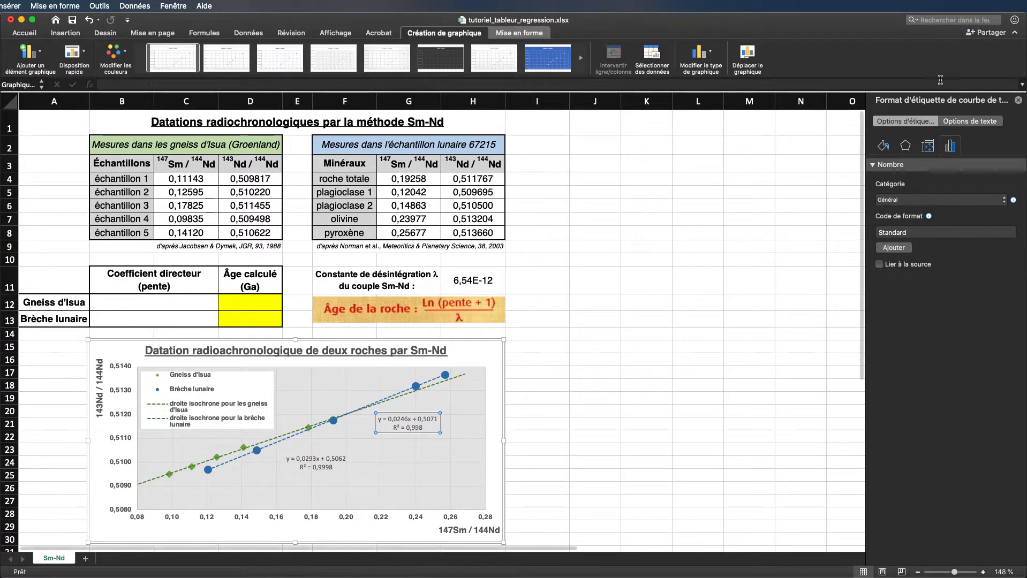
left_click(884, 147)
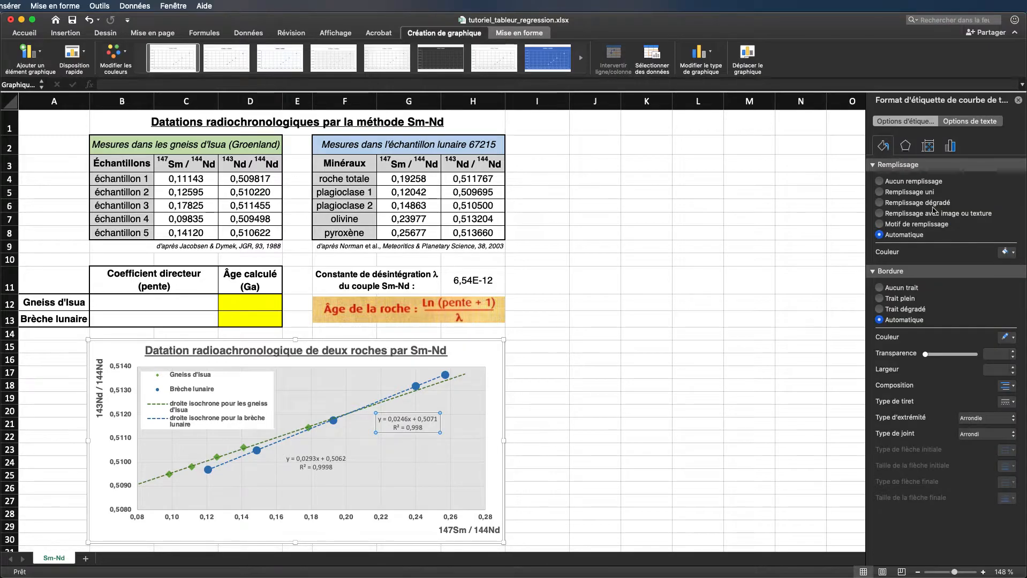
left_click(972, 122)
left_click(1008, 241)
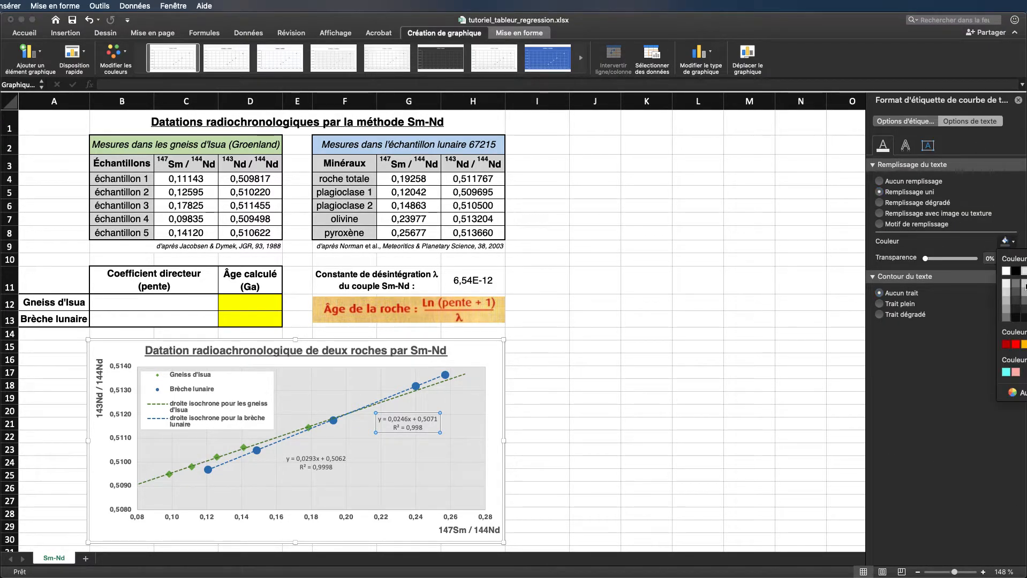
left_click(1026, 317)
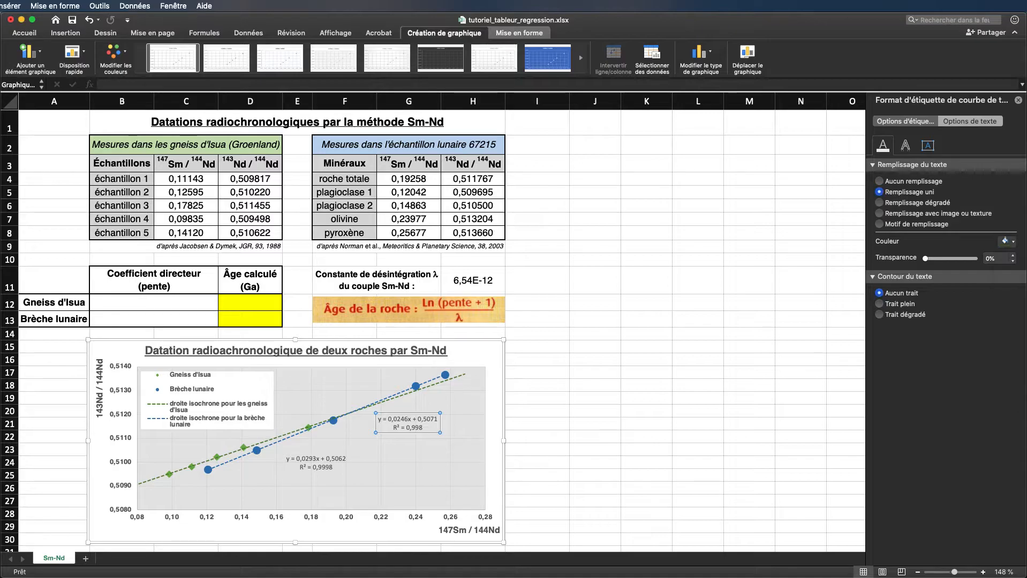
Format the Gneiss d'Isua equation in bold Helvetica at size 12, and shift the label right, away from the trendlines.
left_click(24, 33)
left_click(106, 65)
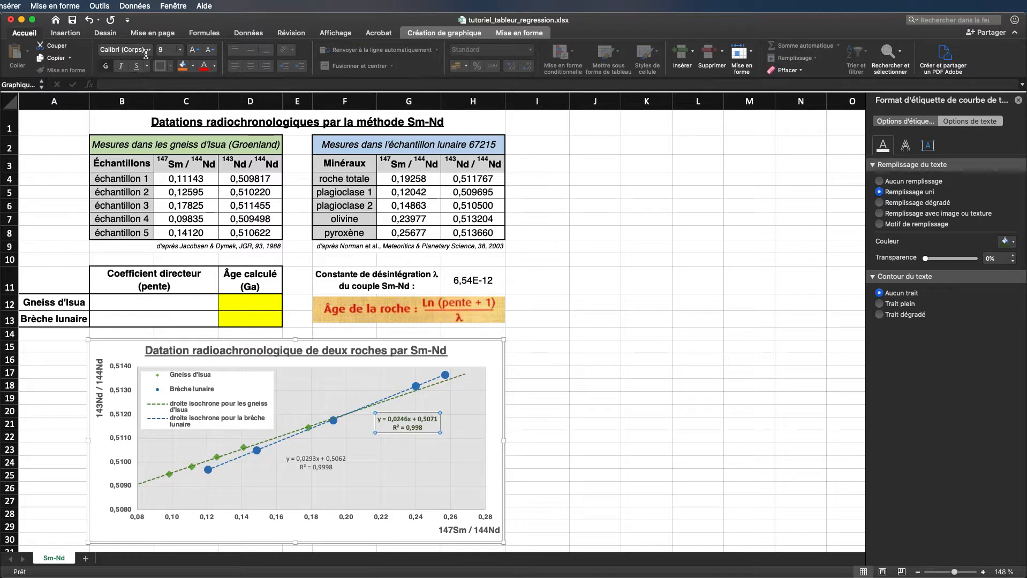
left_click(150, 49)
mouse_move(161, 137)
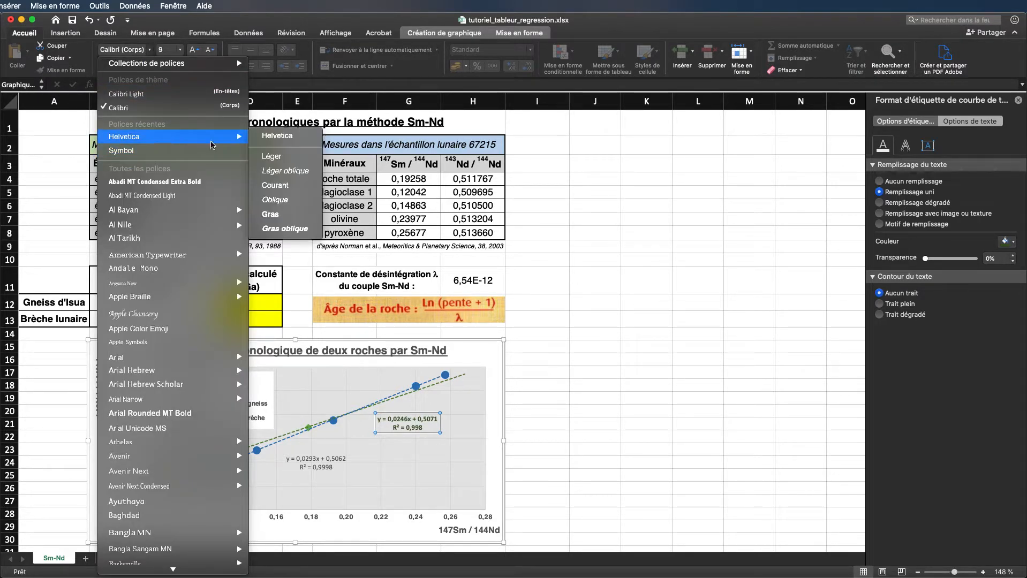
left_click(268, 136)
left_click(194, 50)
left_click(194, 50)
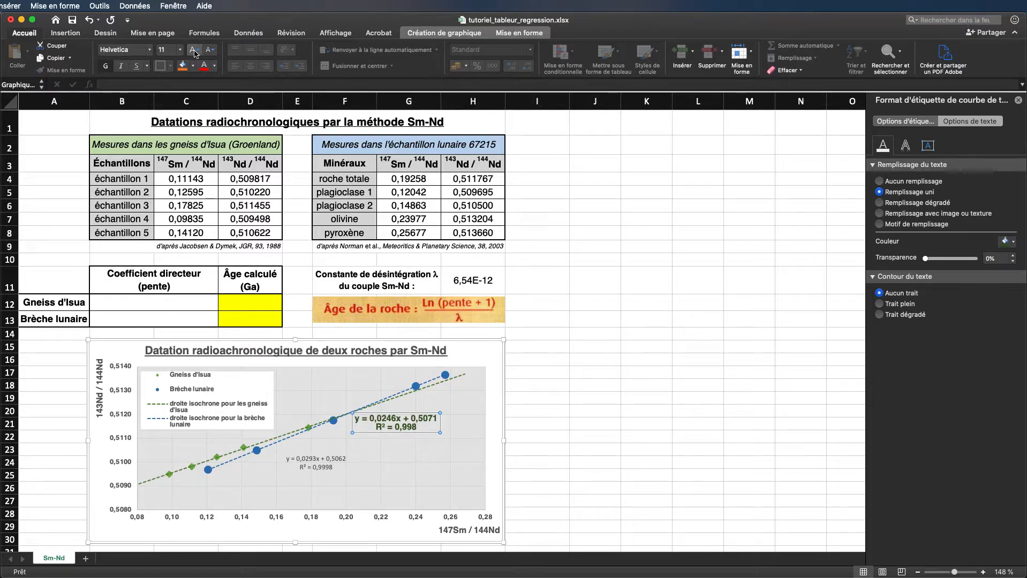
left_click(194, 50)
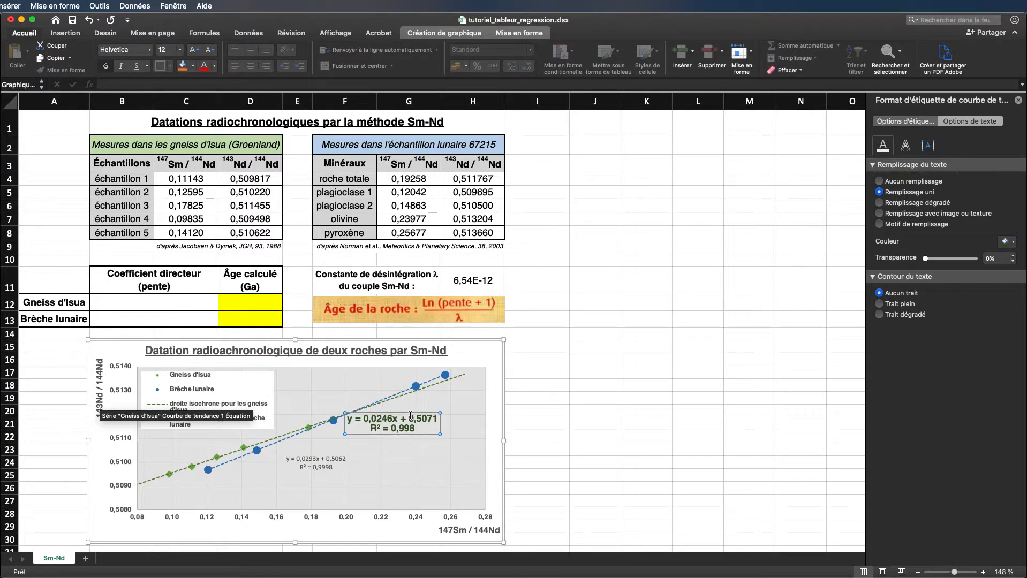
left_click_drag(410, 416, 448, 414)
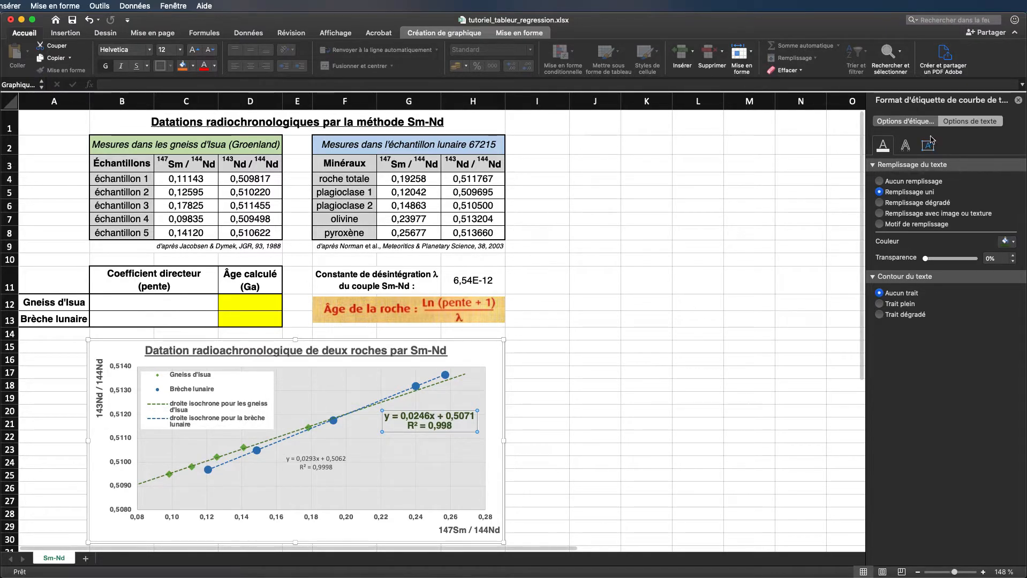
Set the Gneiss d'Isua equation label to the Nombre category with 5 decimals.
left_click(916, 123)
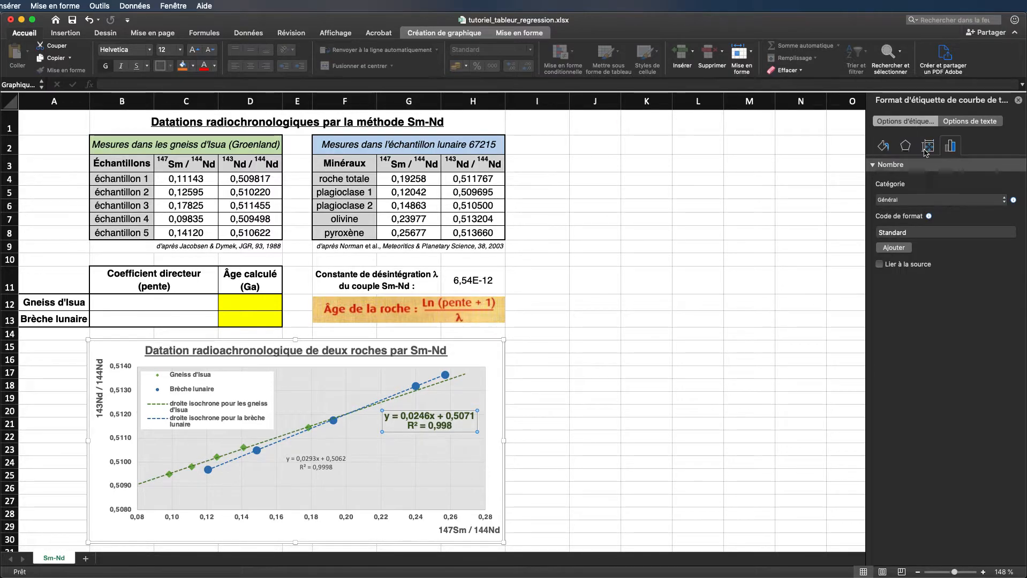
left_click(934, 201)
left_click(940, 212)
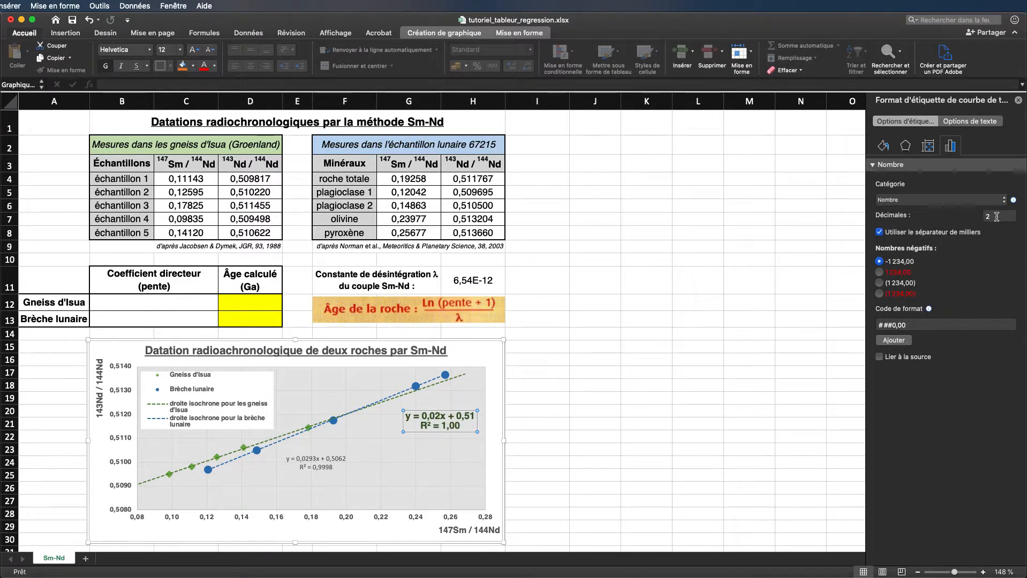
left_click(998, 216)
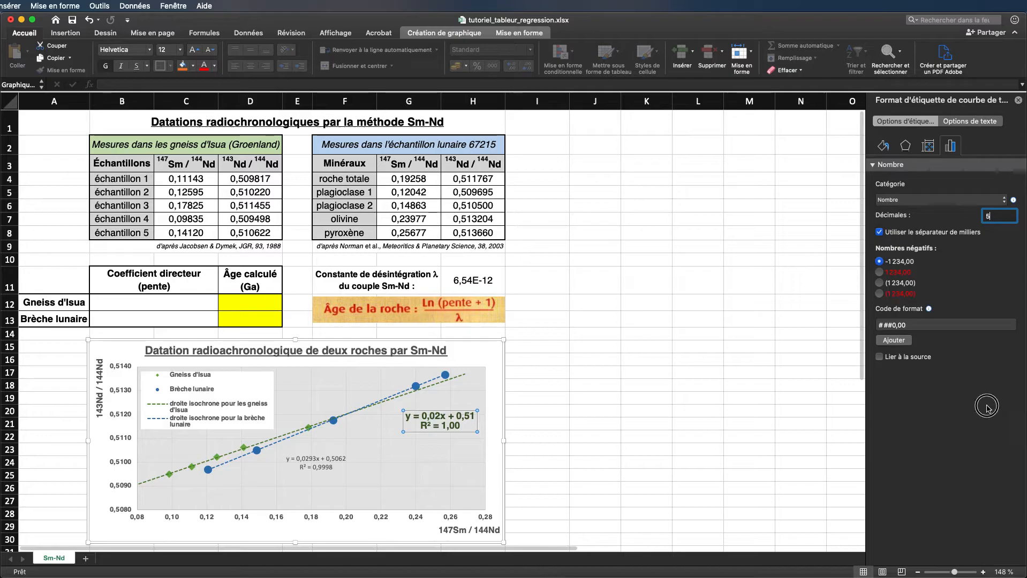
key("Return")
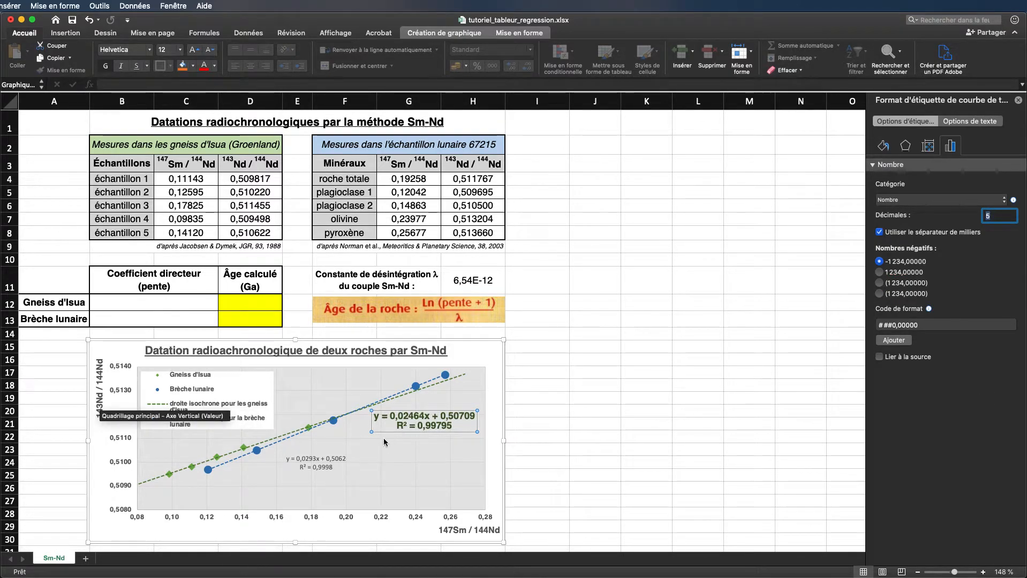
Apply the Nombre category to the Brèche lunaire equation label and try to set 5 decimals.
left_click(329, 462)
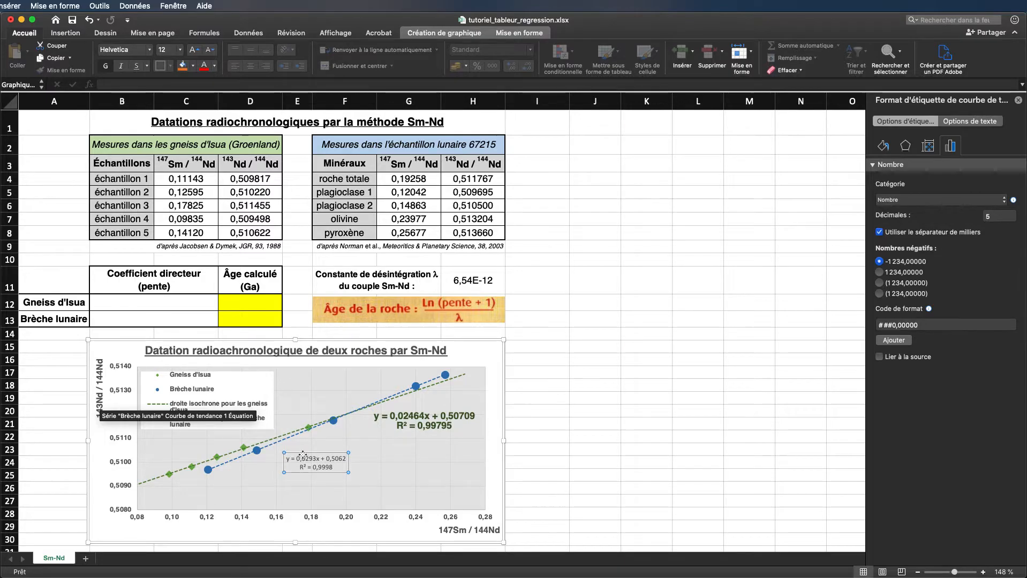
left_click(940, 200)
left_click(941, 210)
left_click(995, 216)
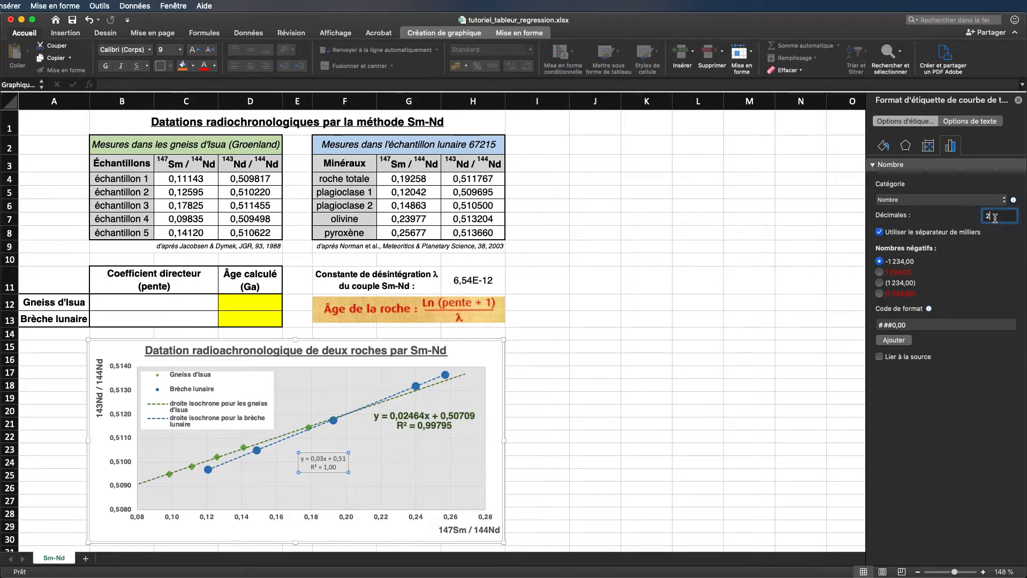
type("5")
Set the text color of the Brèche lunaire equation label to dark blue.
left_click(974, 120)
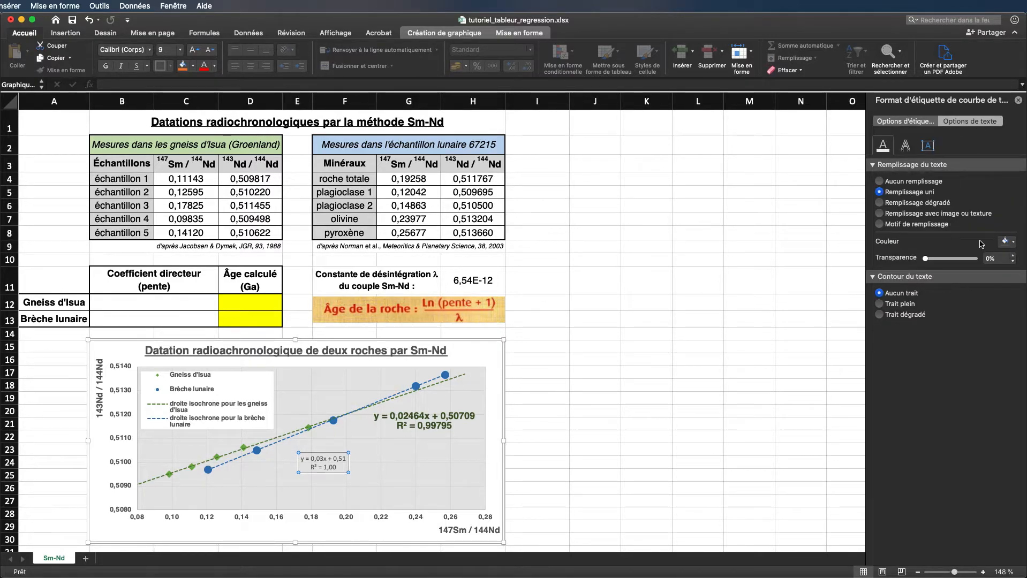
left_click(1006, 241)
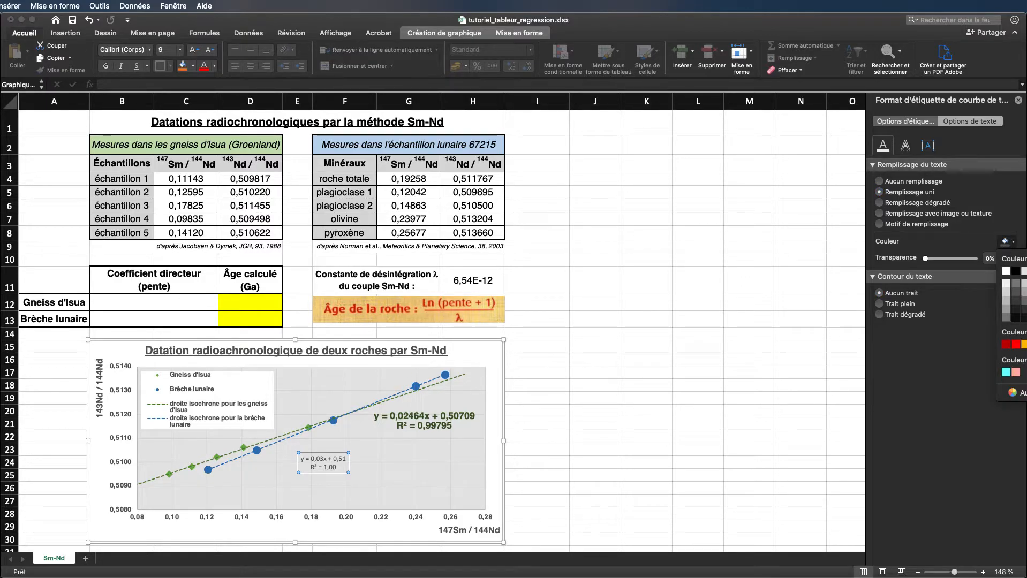
left_click(1026, 317)
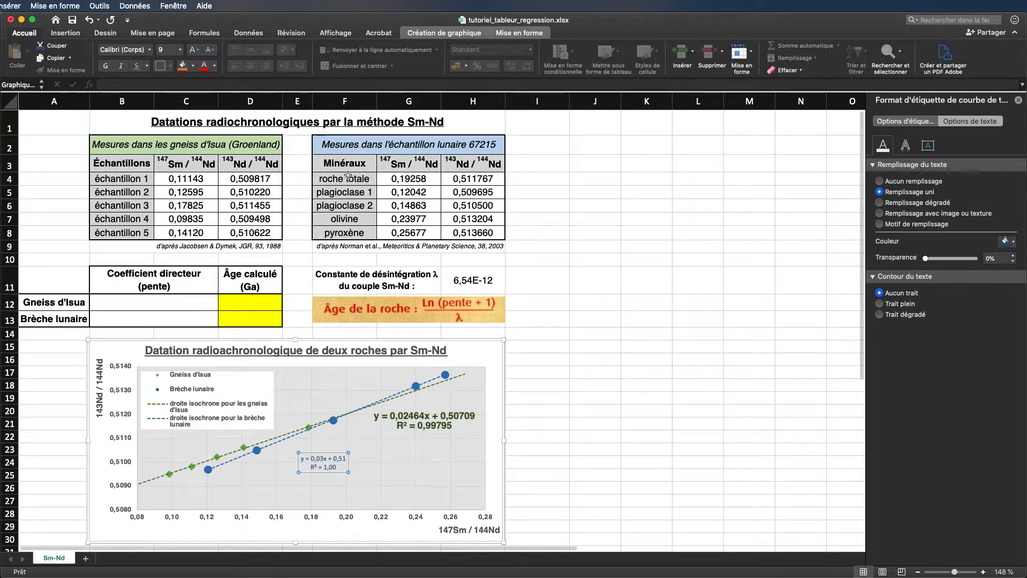
Format the Brèche lunaire equation label in bold Helvetica at size 12.
left_click(106, 66)
left_click(194, 50)
left_click(193, 50)
left_click(194, 50)
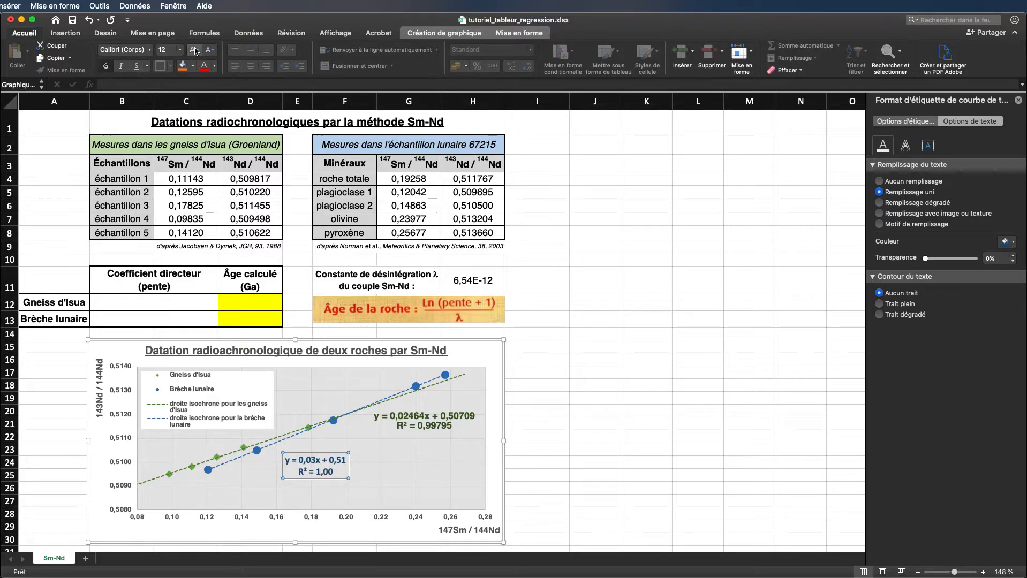
left_click(150, 49)
mouse_move(127, 140)
left_click(269, 136)
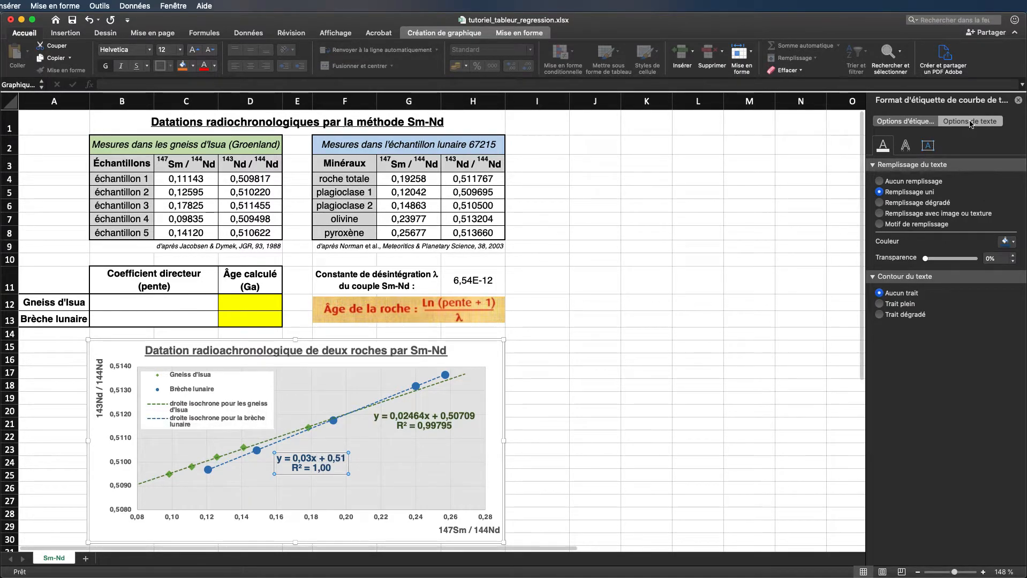
Set the Brèche lunaire equation to 5 decimals, and move its label below the trendlines.
left_click(922, 122)
left_click(949, 122)
left_click(928, 122)
left_click(993, 218)
type("5")
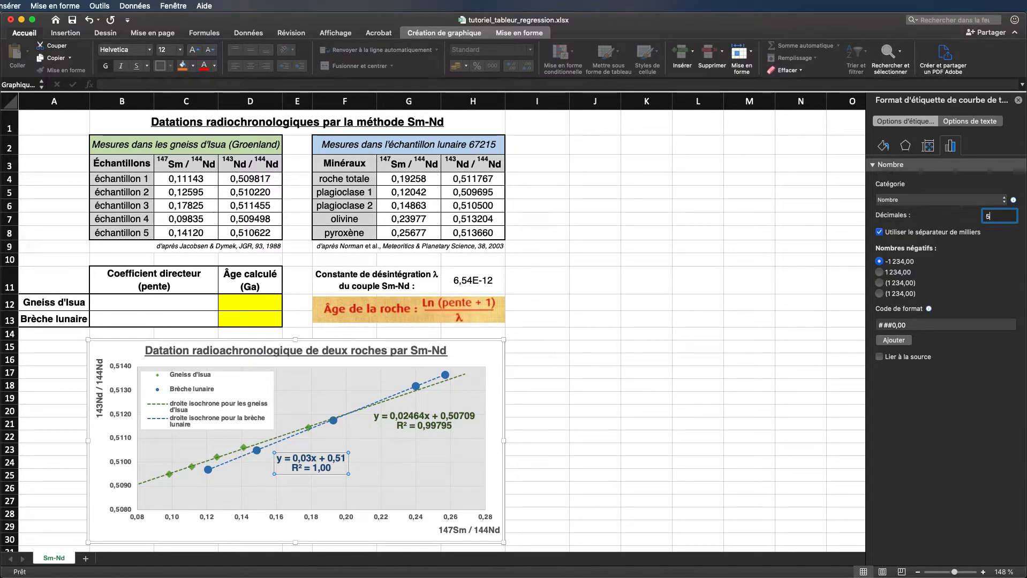
key("Return")
left_click_drag(303, 454, 288, 471)
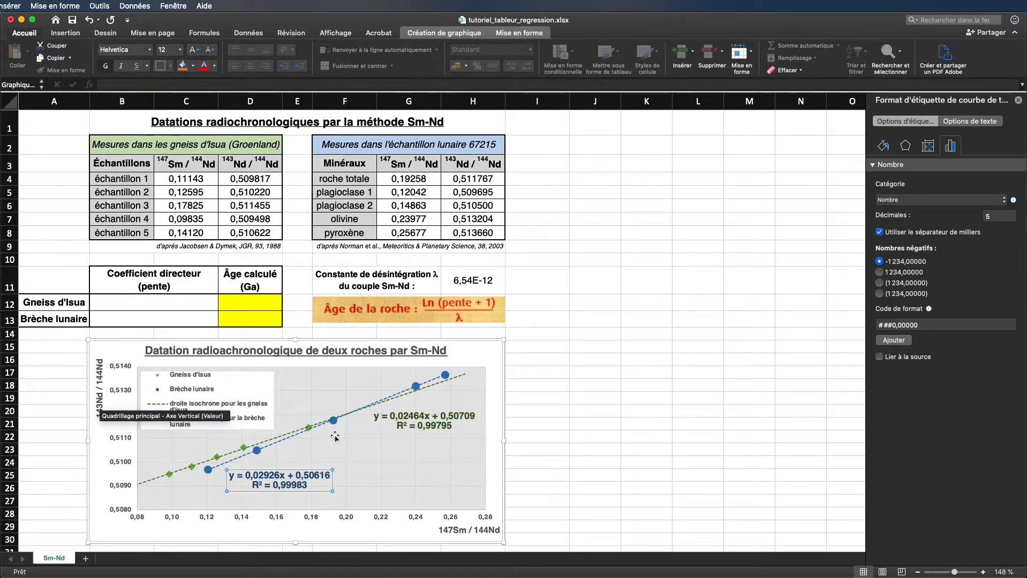
Enter the slopes from the trendline equations: 0,02464 for Gneiss d'Isua in B12 and 0,02926 for Brèche lunaire in B13.
left_click(598, 348)
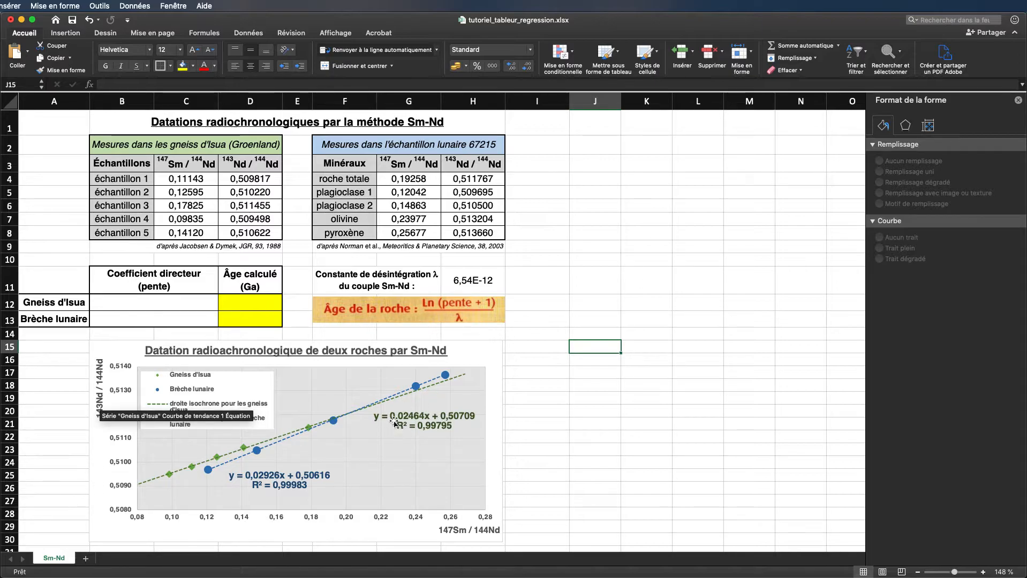
left_click(184, 303)
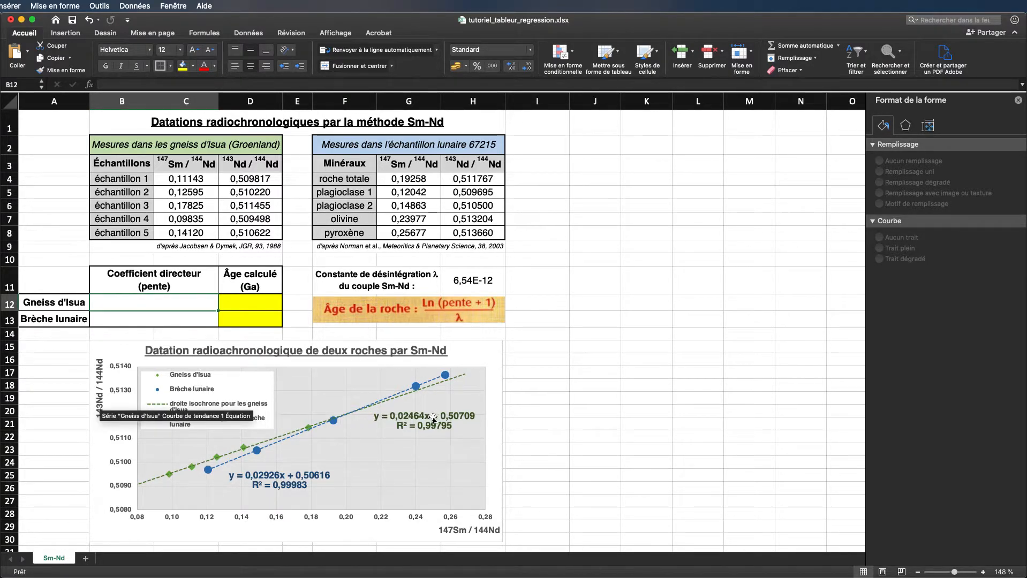
type("0,02464")
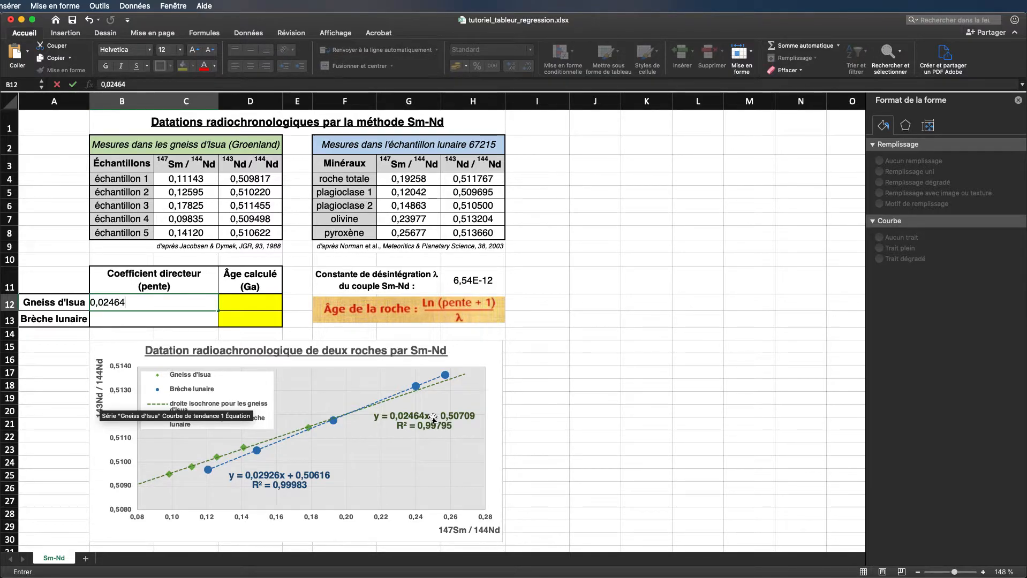
key("Return")
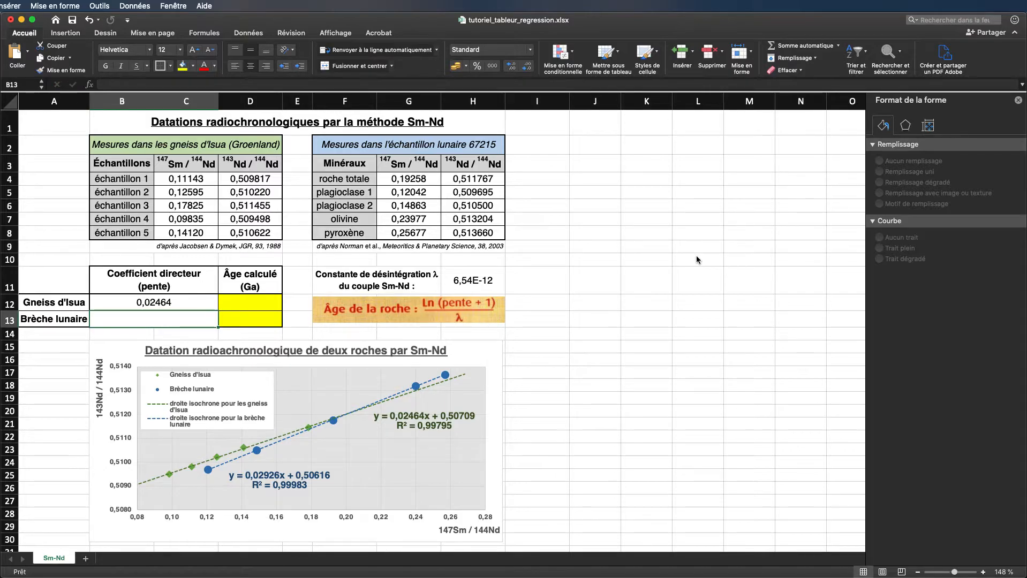
type("0,0")
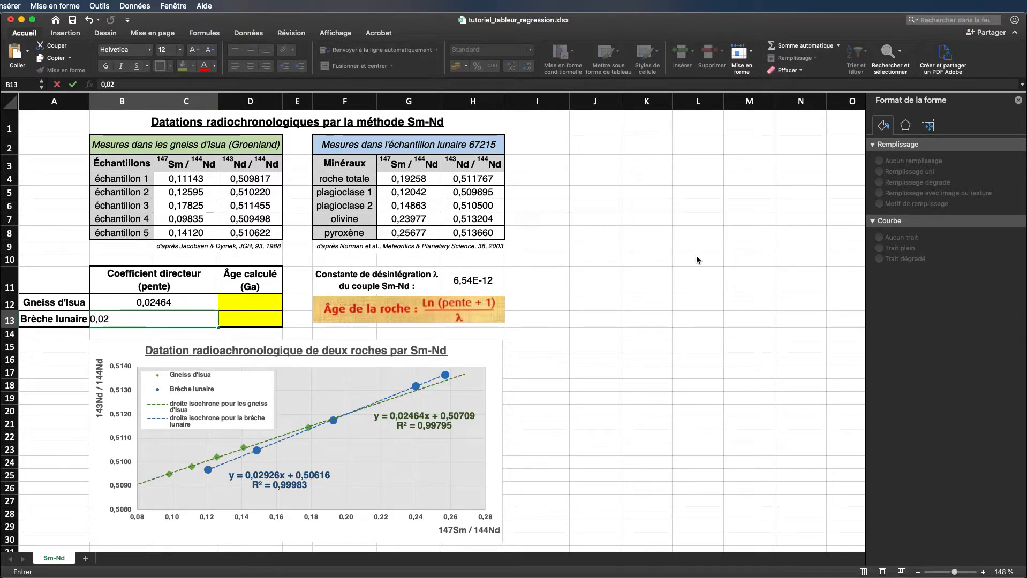
type("2926")
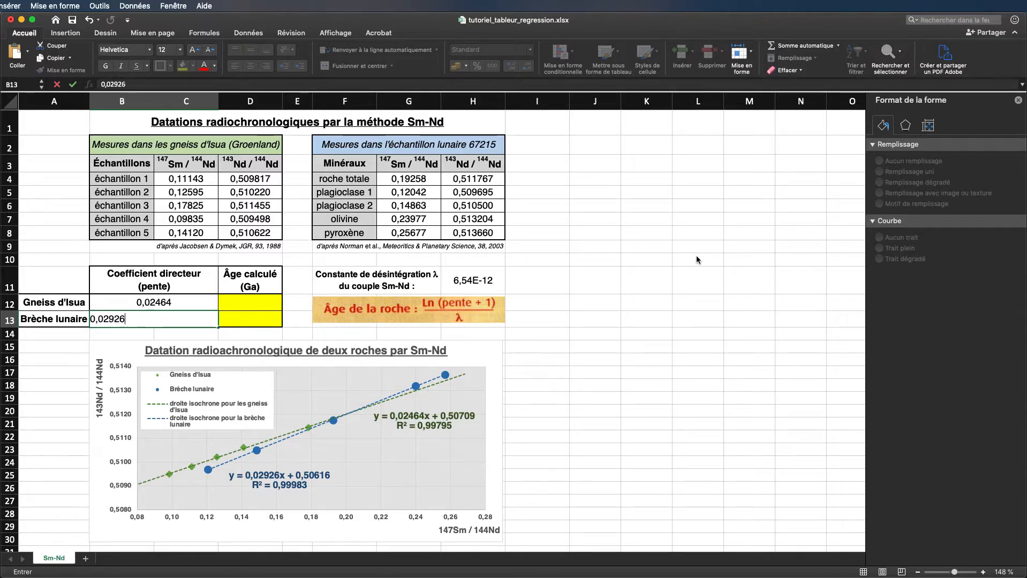
key("Return")
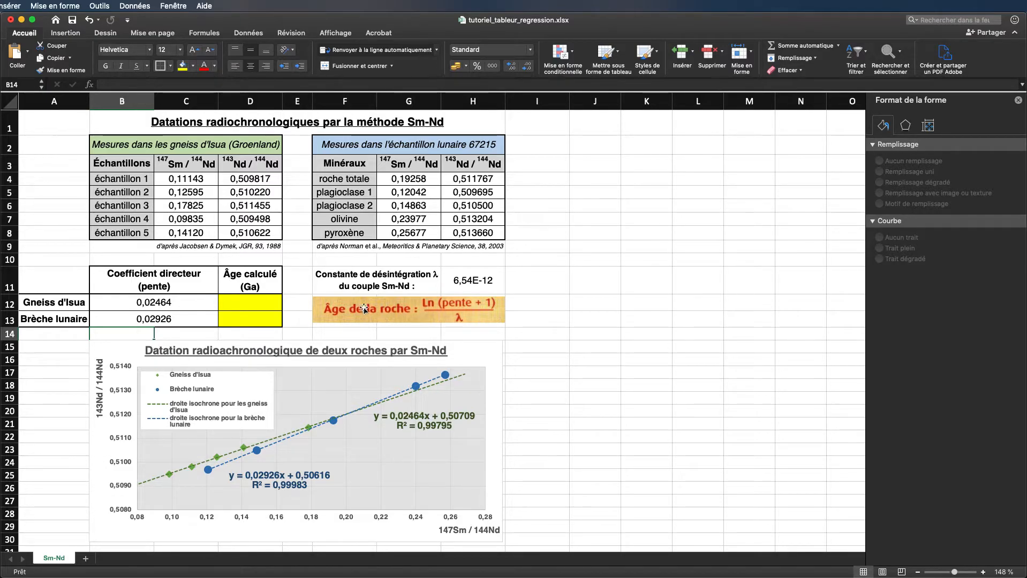
Enter the trial formula =10-4 in the Gneiss d'Isua age cell D12, and check the decay constant cell H11.
left_click(266, 300)
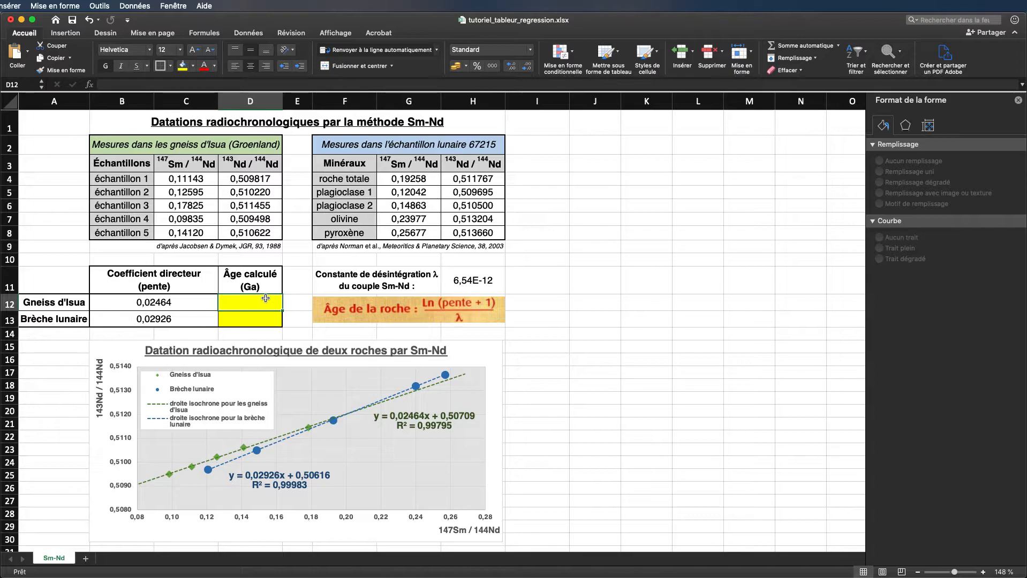
type("=10")
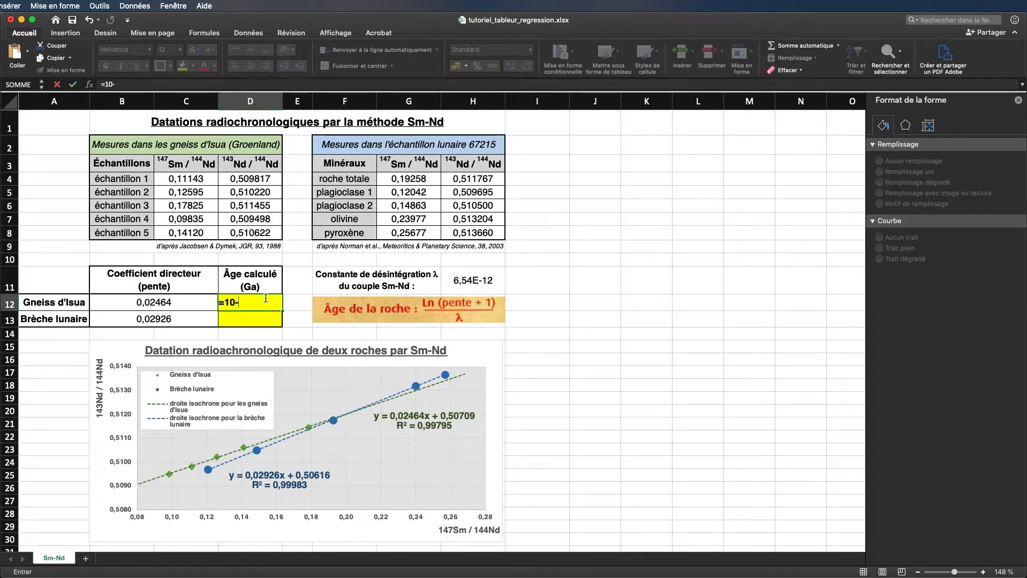
type("-4")
key("Return")
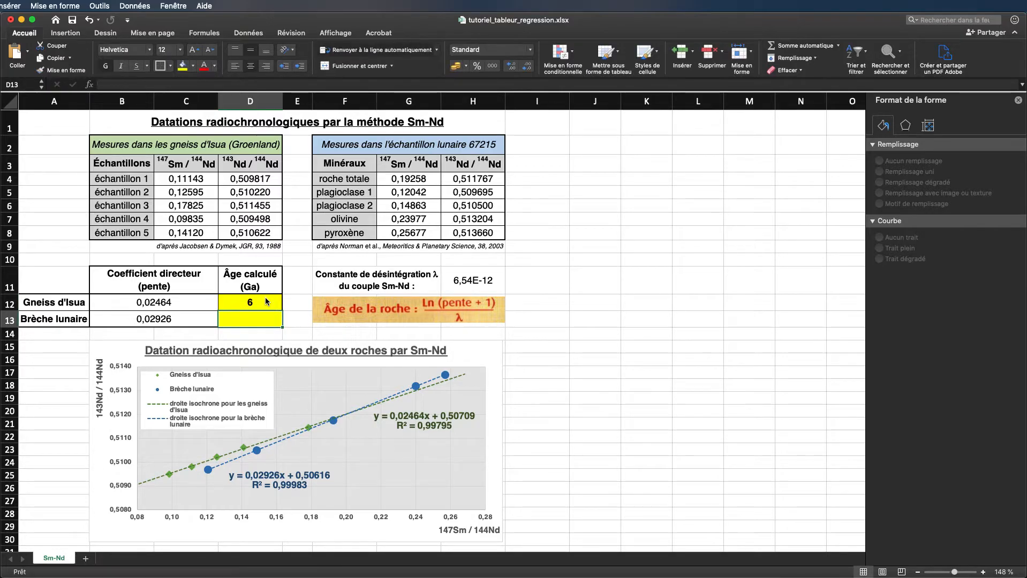
left_click(266, 301)
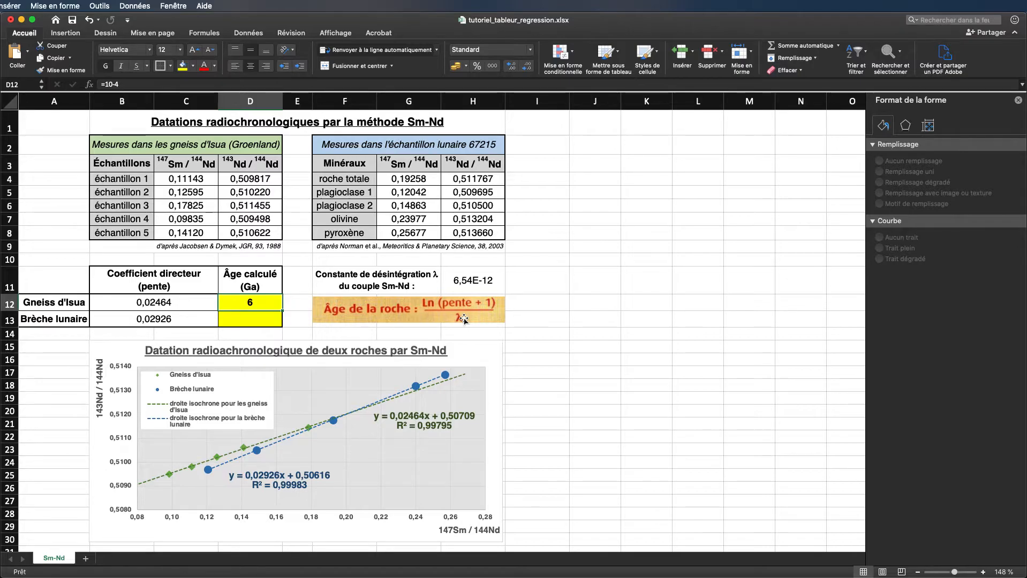
left_click(474, 276)
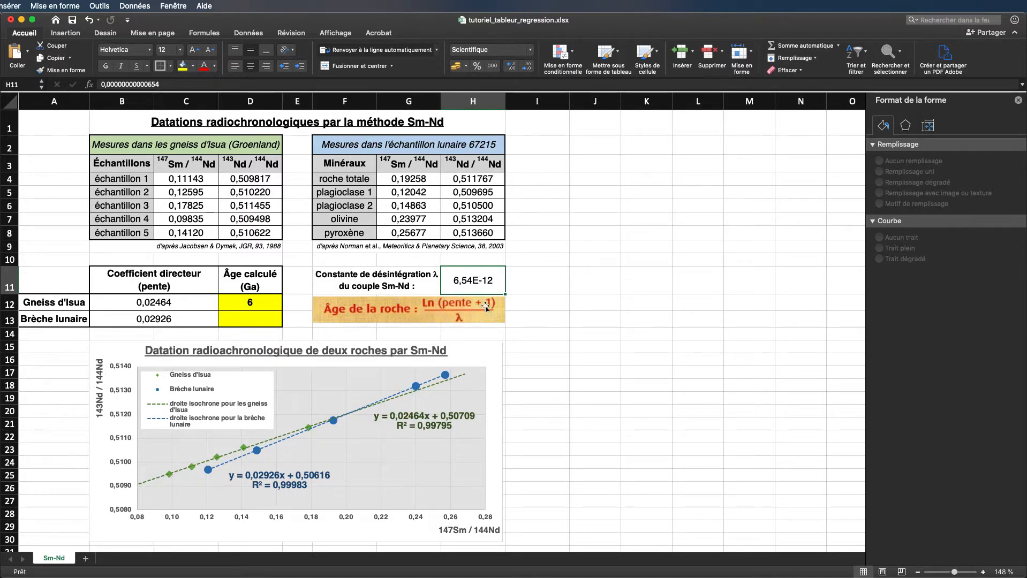
Replace the formula in D12 with =LN(B12+1)/H11 to calculate the age of Gneiss d'Isua.
left_click(268, 302)
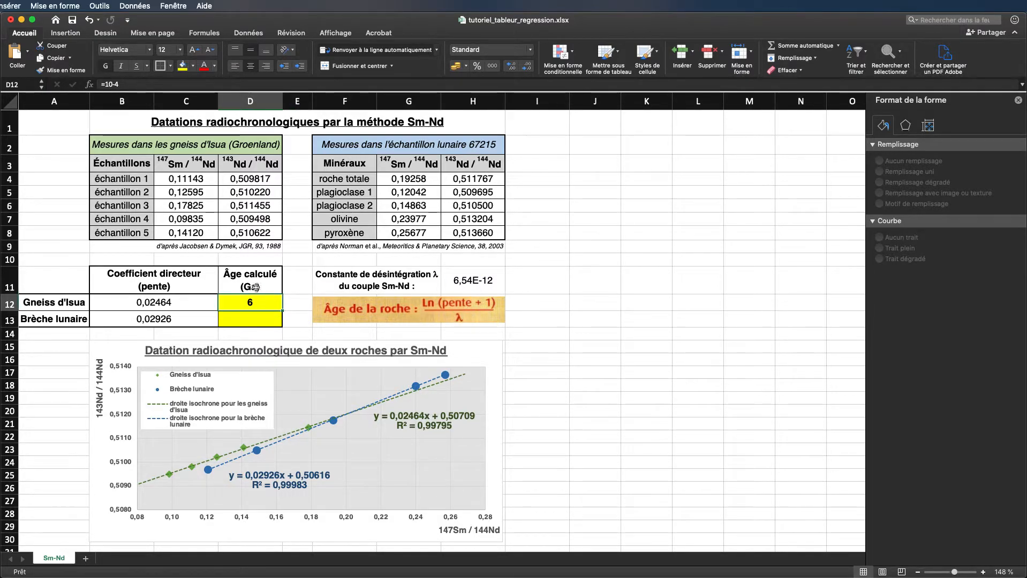
left_click(127, 83)
key("BackSpace")
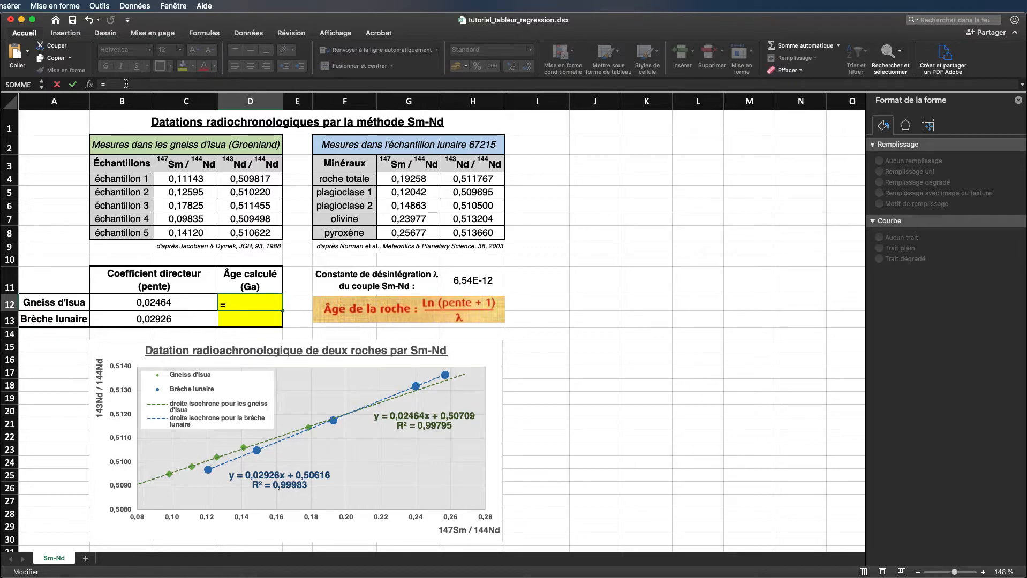
type("ln")
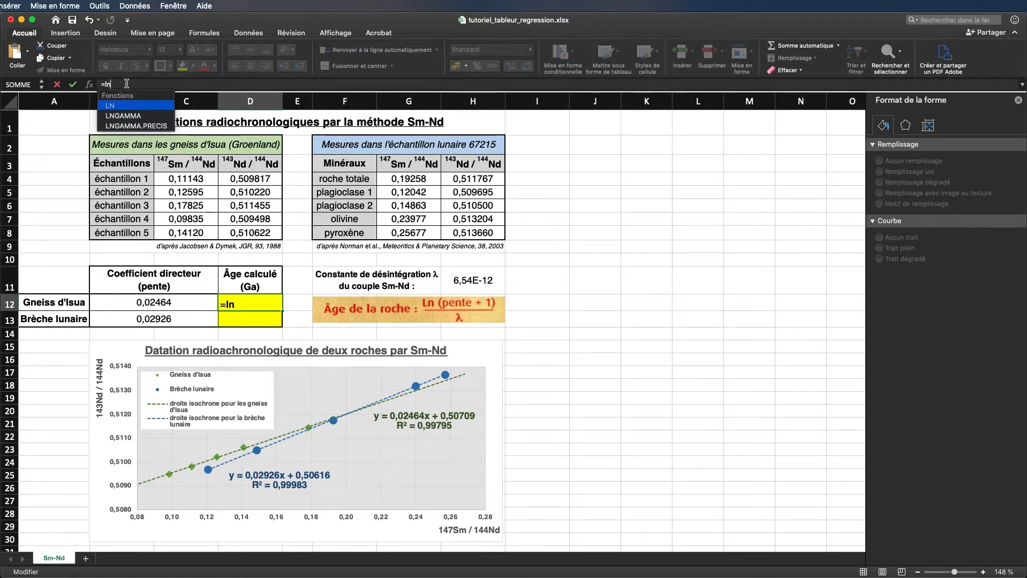
double_click(120, 110)
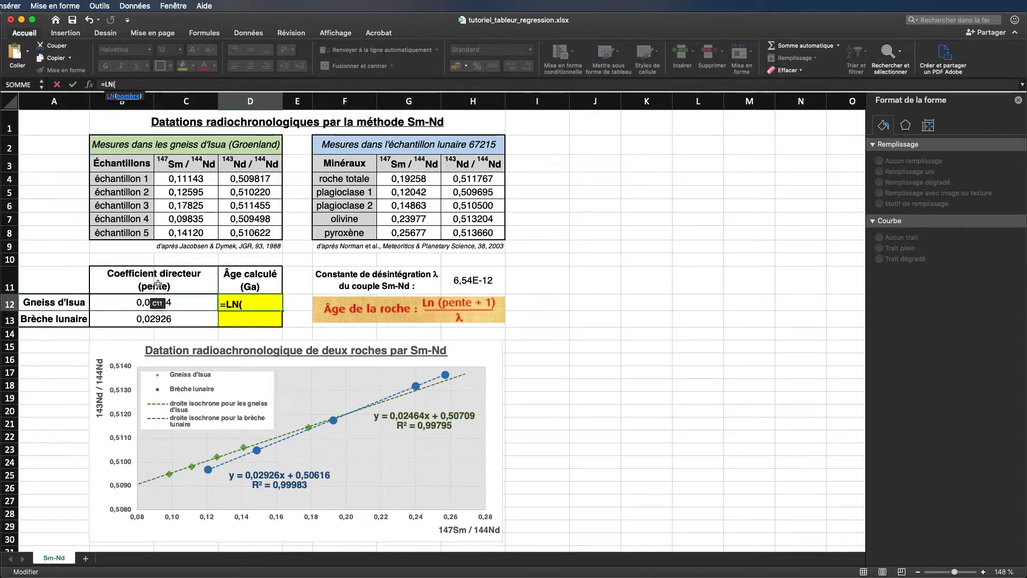
left_click(137, 303)
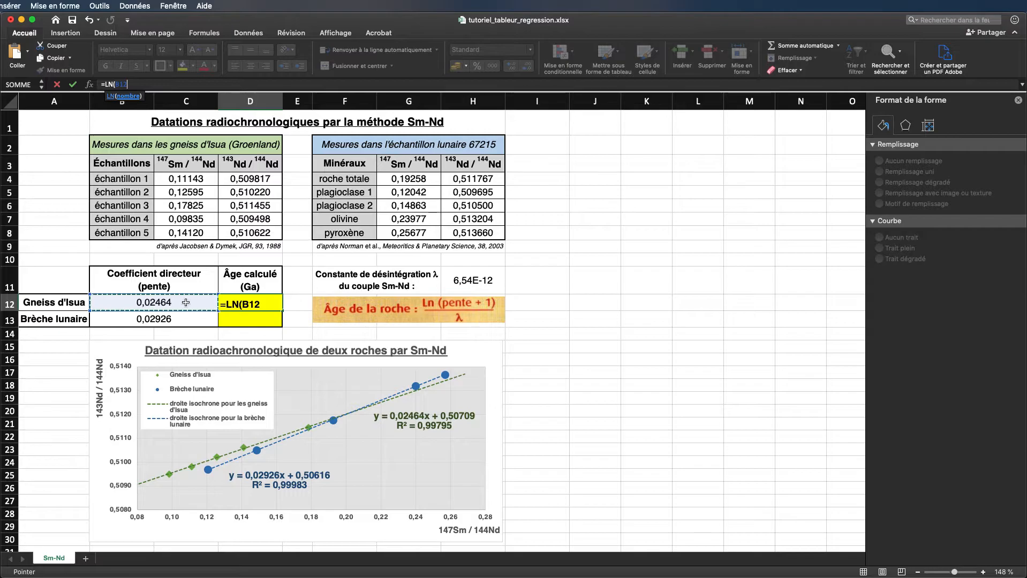
left_click(270, 304)
type("+")
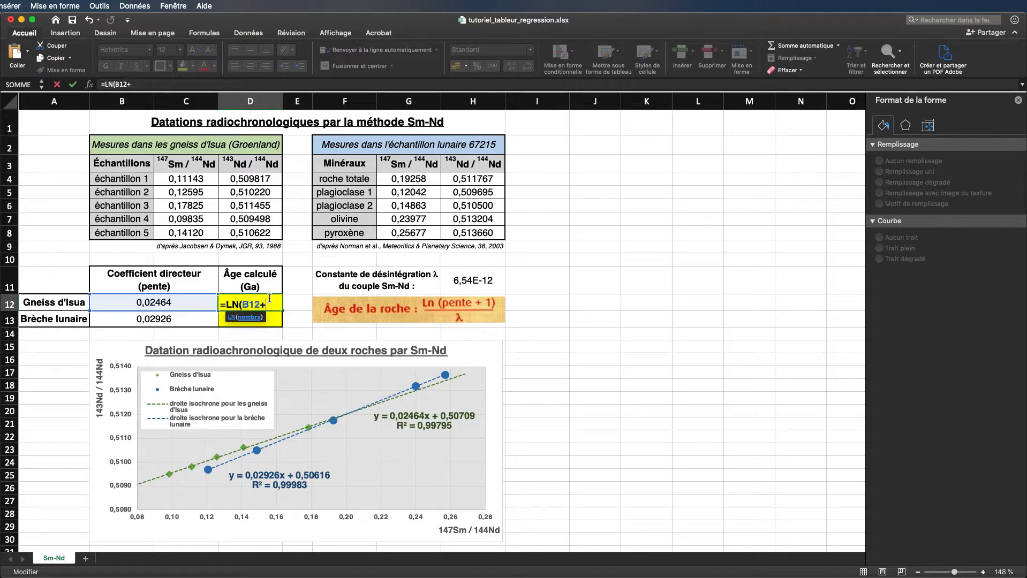
type("1)")
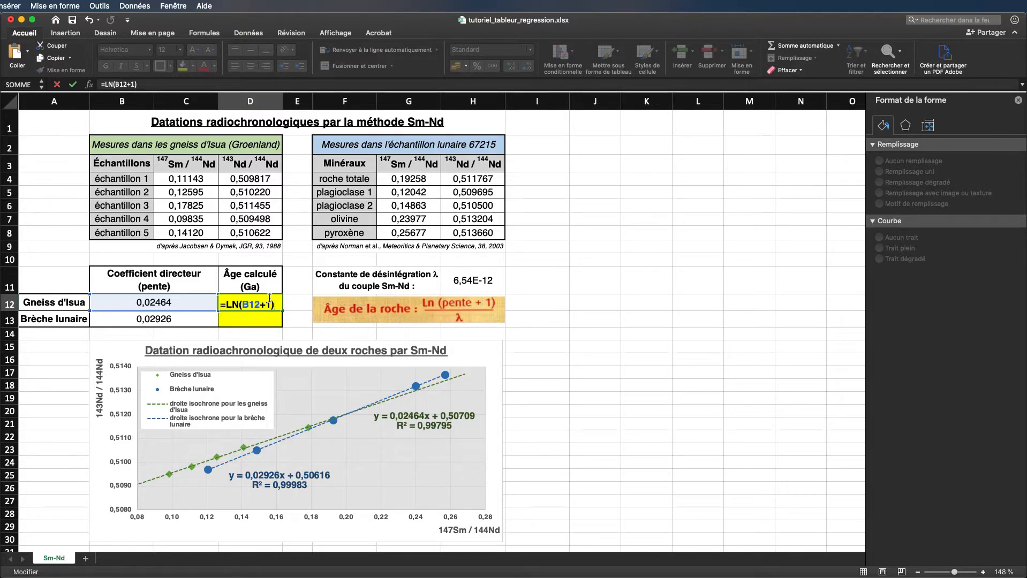
type("/")
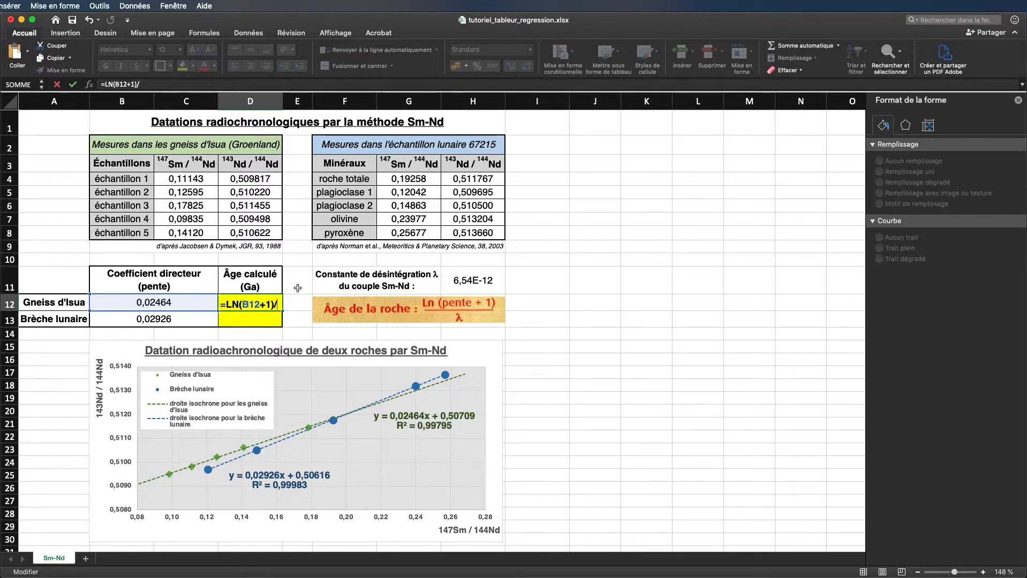
left_click(456, 279)
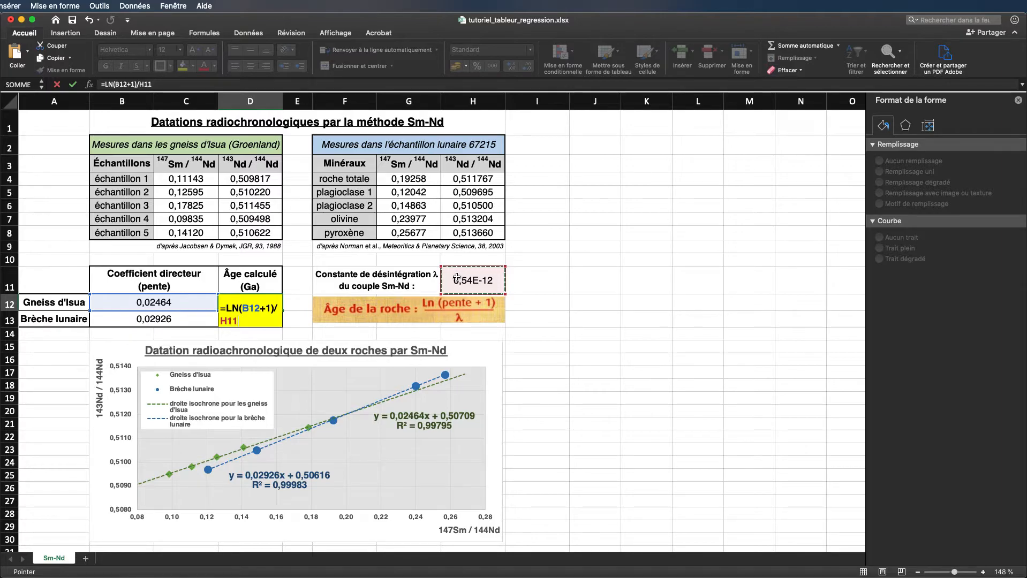
key("Return")
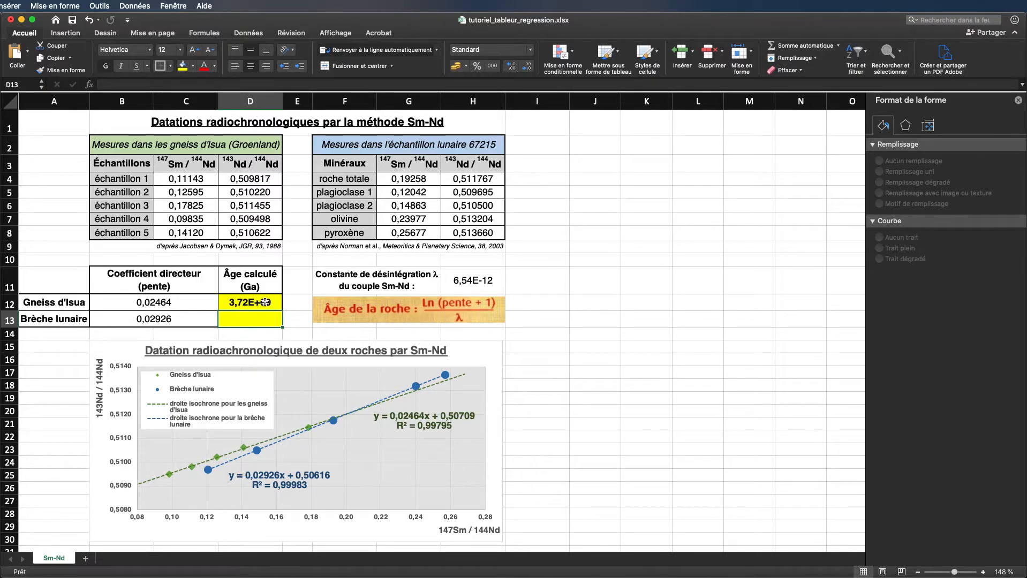
Divide the age formula in D12 by 1E9 to express the result in Ga.
left_click(266, 303)
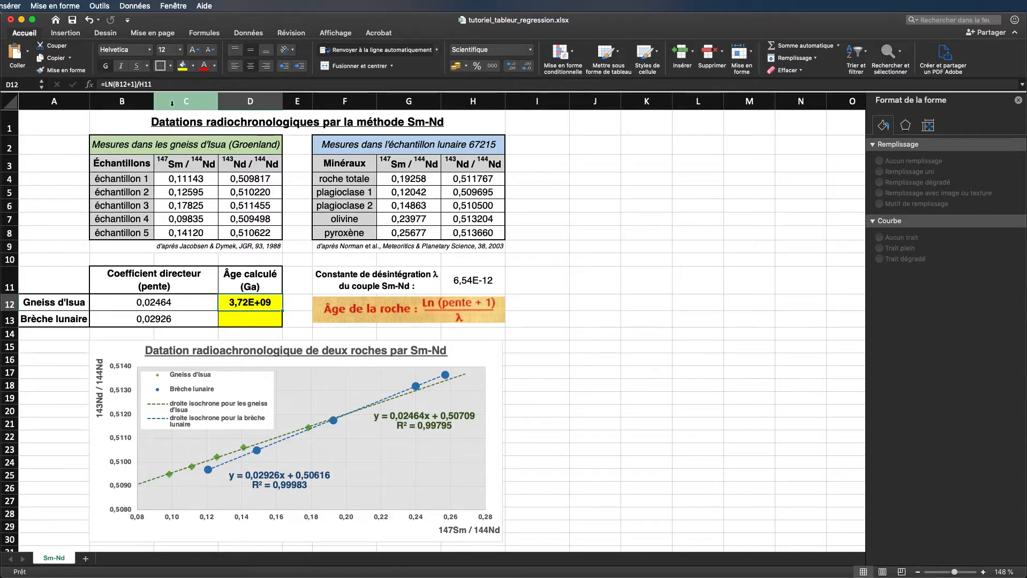
left_click(170, 86)
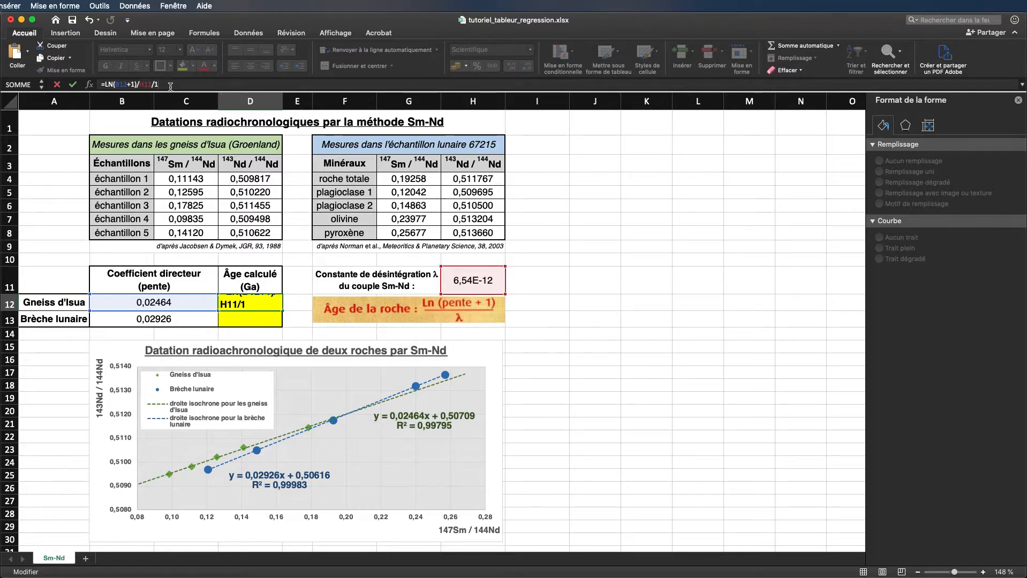
type("E")
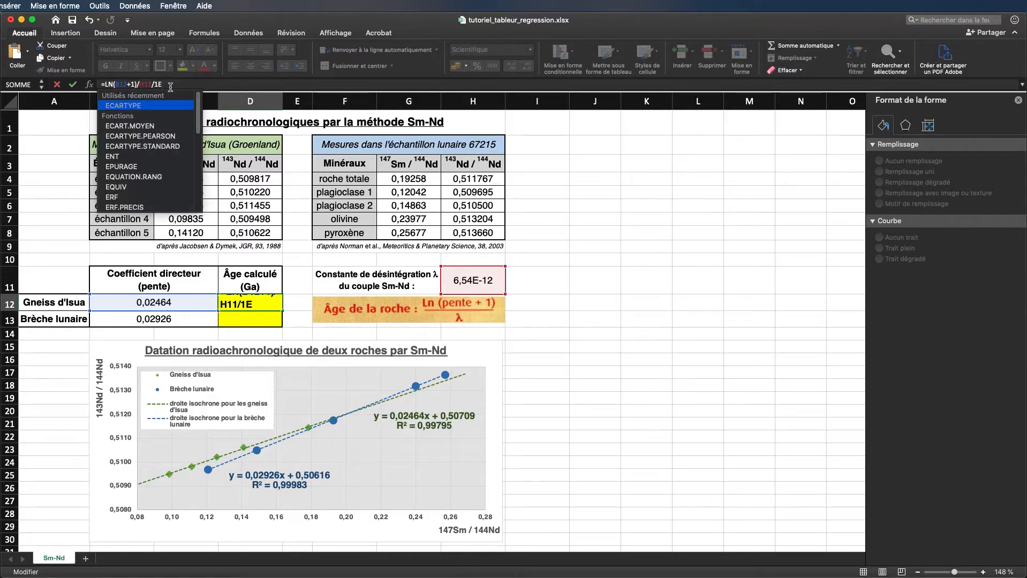
type("9")
key("Return")
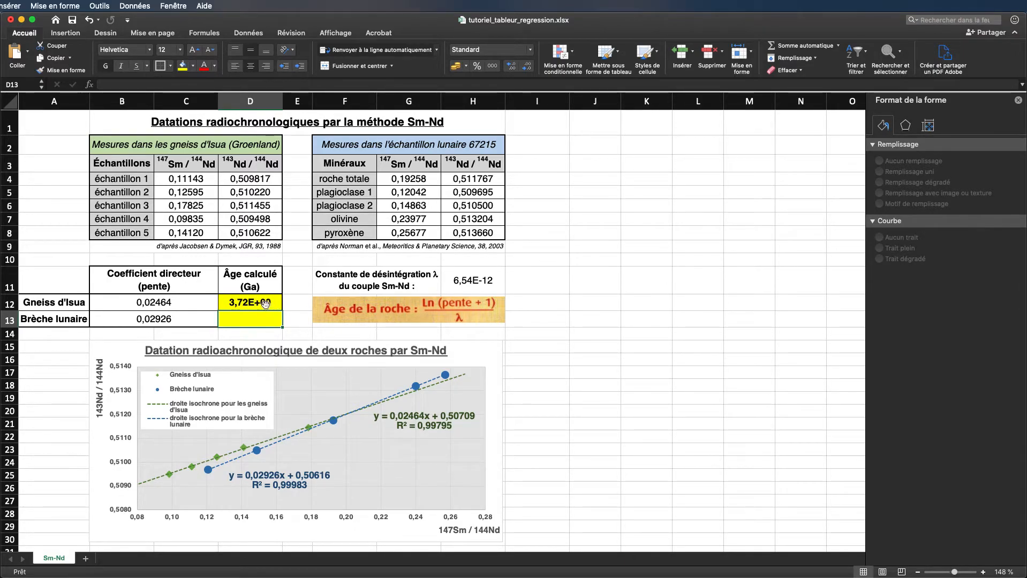
Apply the Nombre format to the Gneiss d'Isua age in D12.
left_click(254, 303)
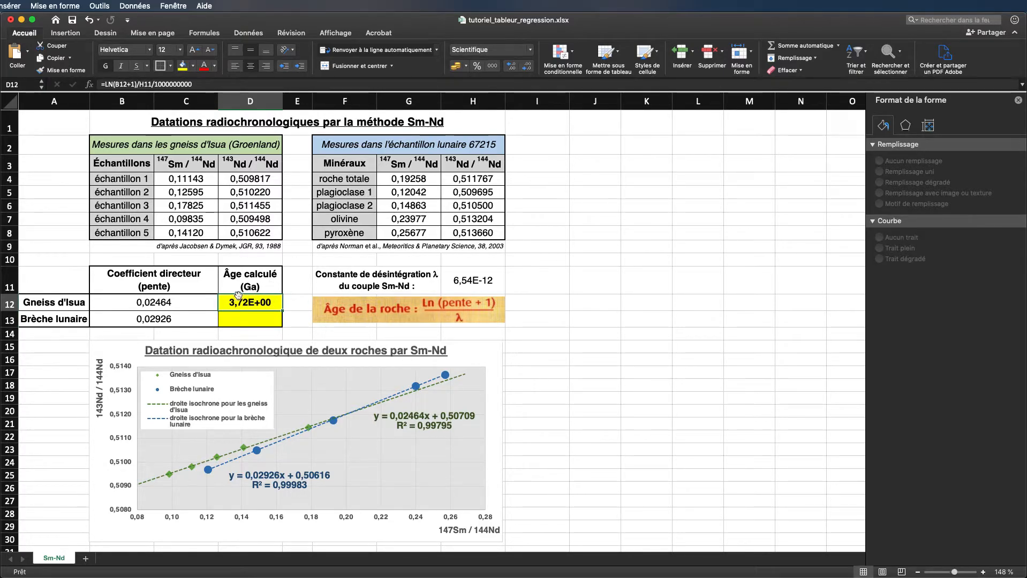
left_click(530, 50)
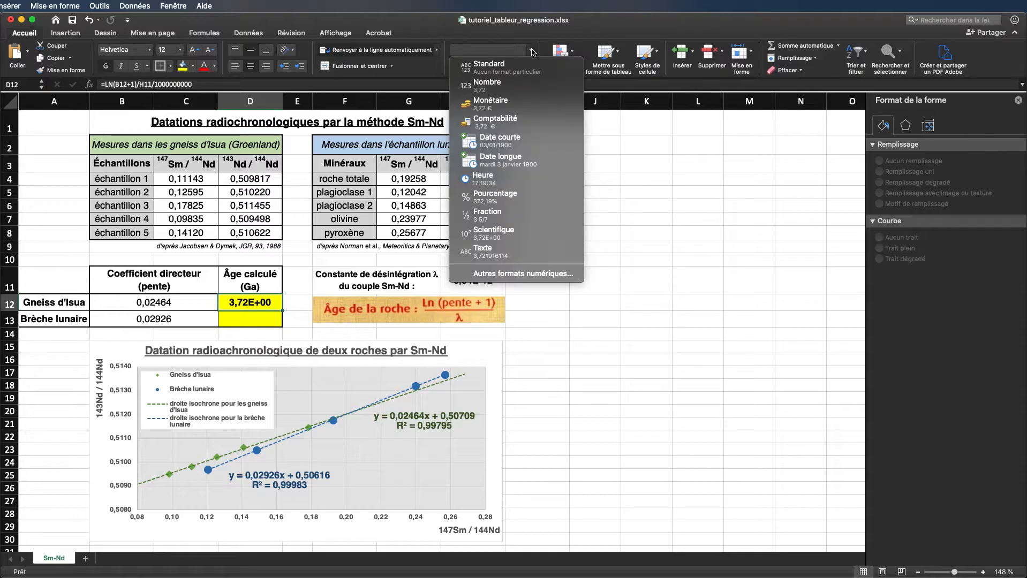
left_click(497, 86)
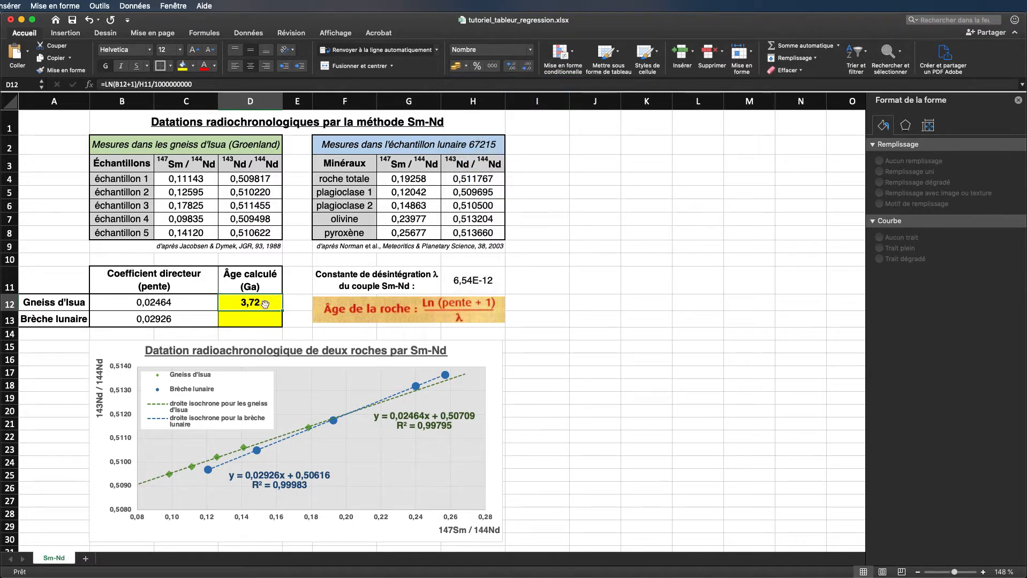
Try adding and removing decimals on the age in D12, and return it to two decimals.
left_click(512, 65)
left_click(527, 68)
left_click(511, 65)
left_click(527, 67)
left_click(515, 70)
left_click(527, 69)
left_click(514, 69)
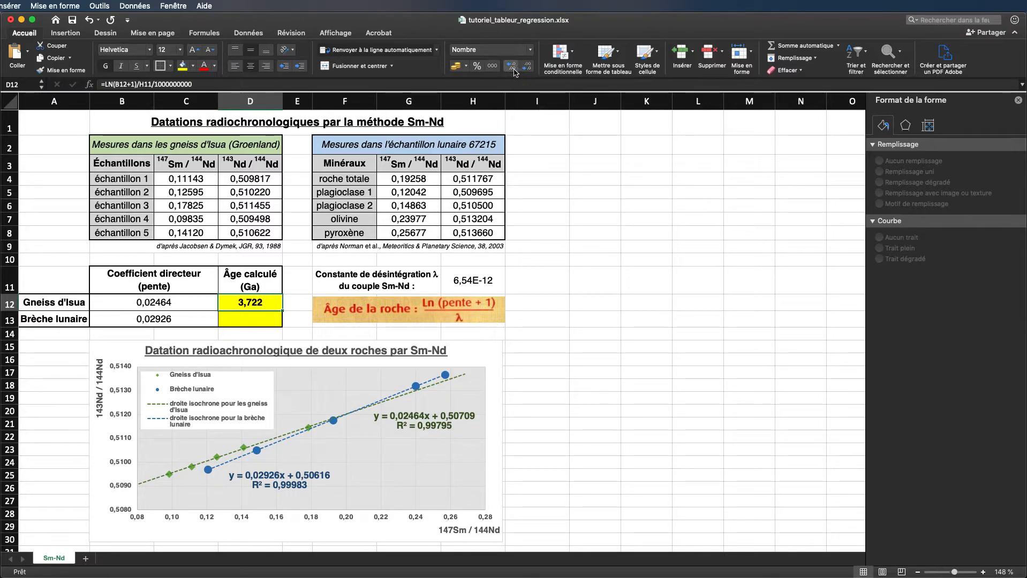
left_click(513, 69)
left_click(525, 69)
left_click(526, 69)
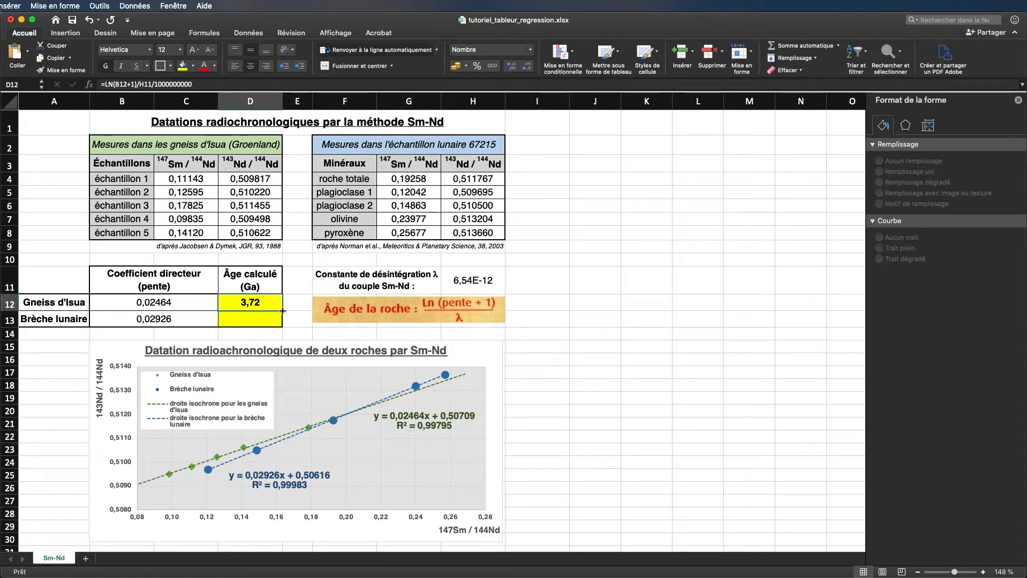
Copy the age formula from D12 down to the Brèche lunaire age cell D13.
left_click_drag(282, 310, 281, 327)
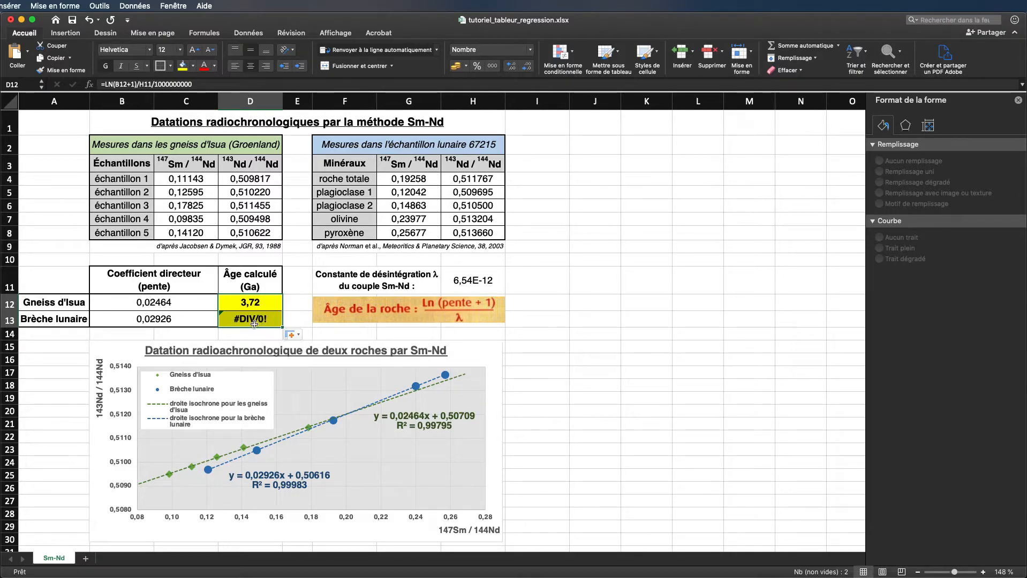
Make the reference to the decay constant in the D12 age formula absolute as $H$11.
left_click(267, 303)
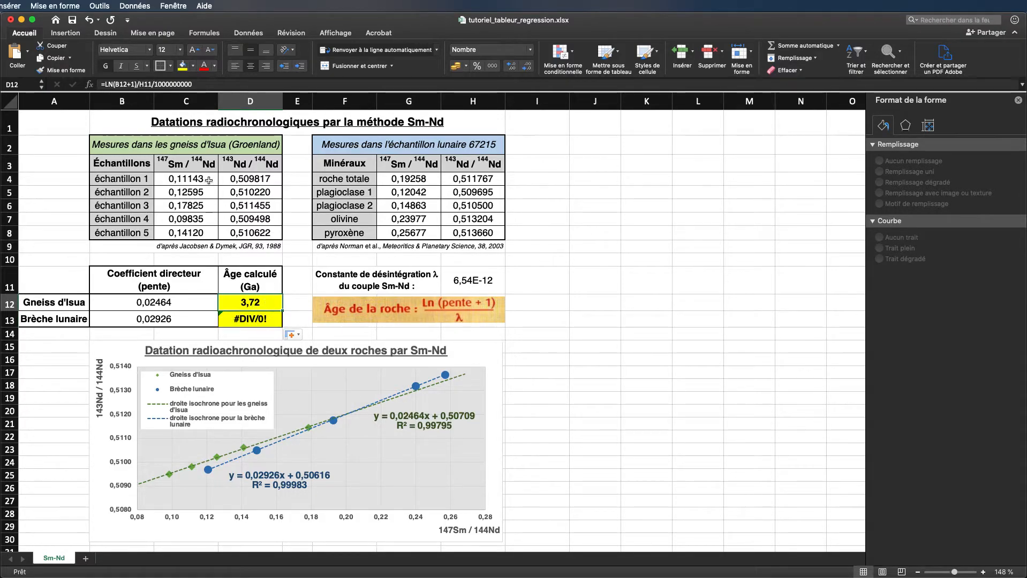
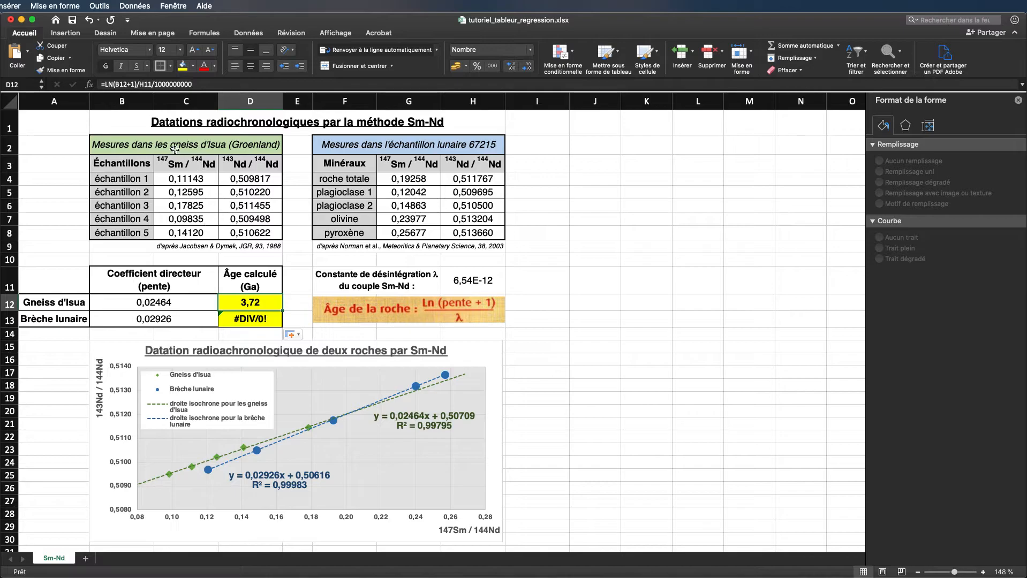
left_click(152, 84)
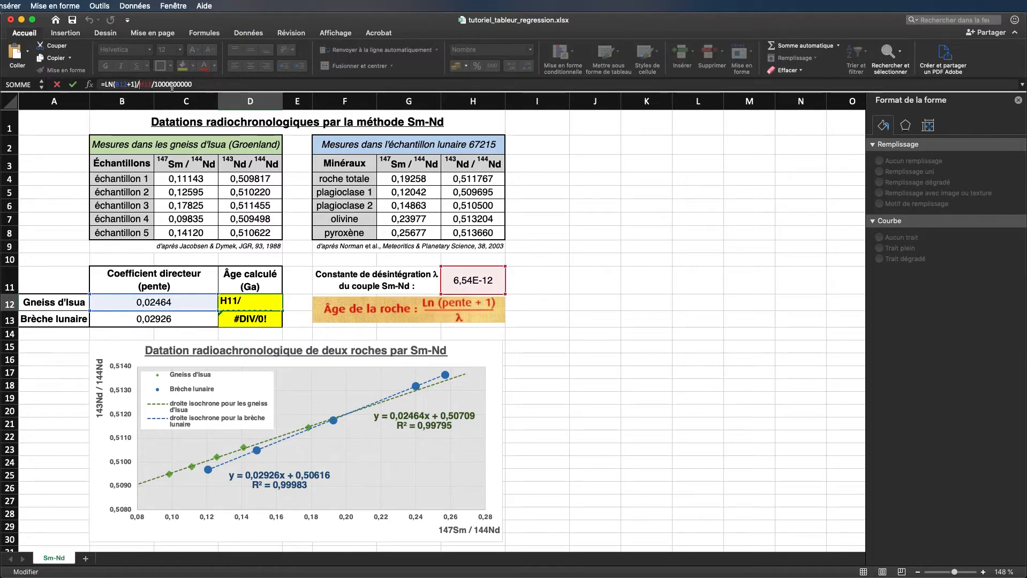
type("$")
key("Right")
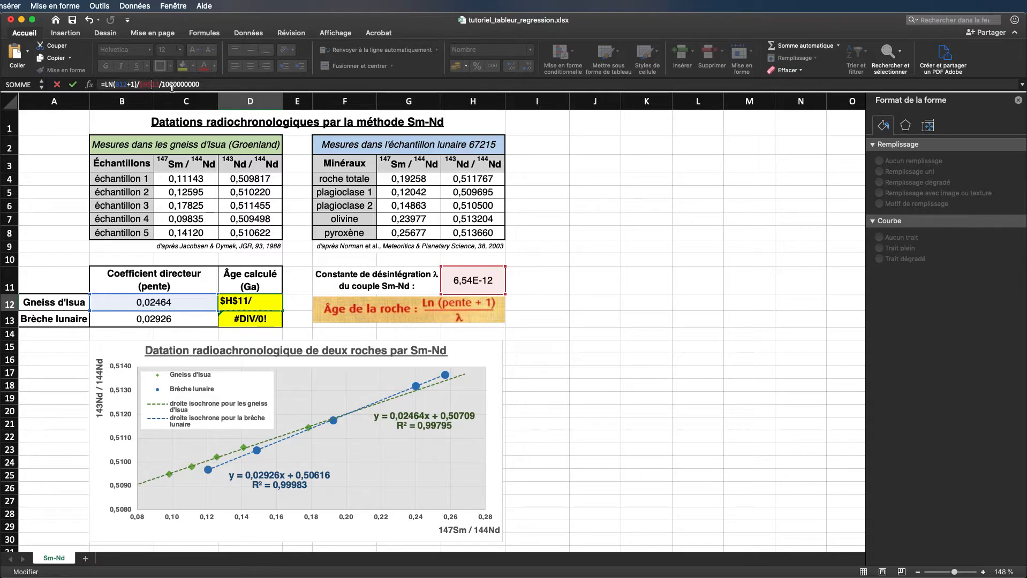
key("Return")
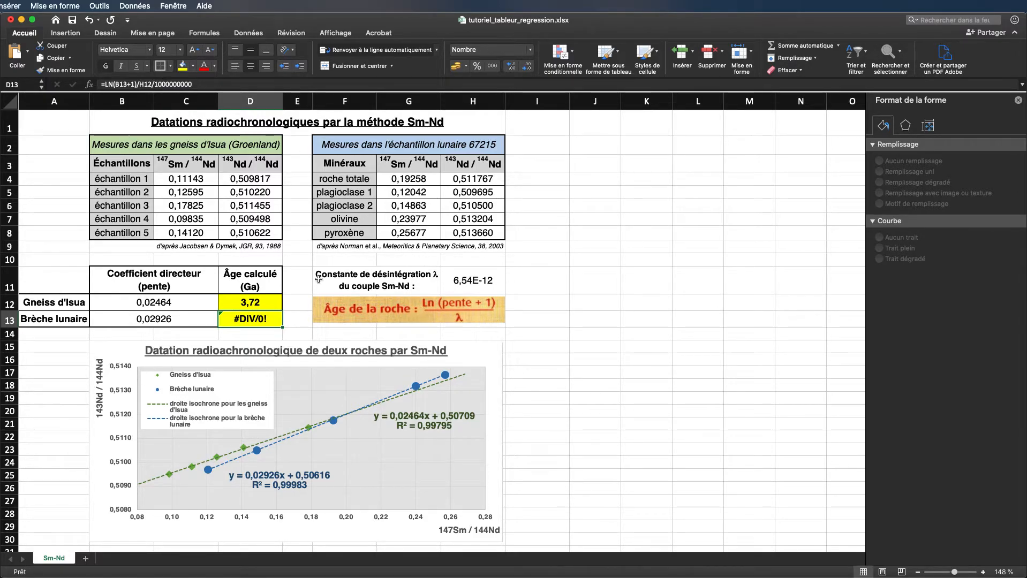
Copy the corrected age formula from D12 down to the Brèche lunaire age cell D13.
left_click(278, 308)
left_click_drag(283, 311, 283, 324)
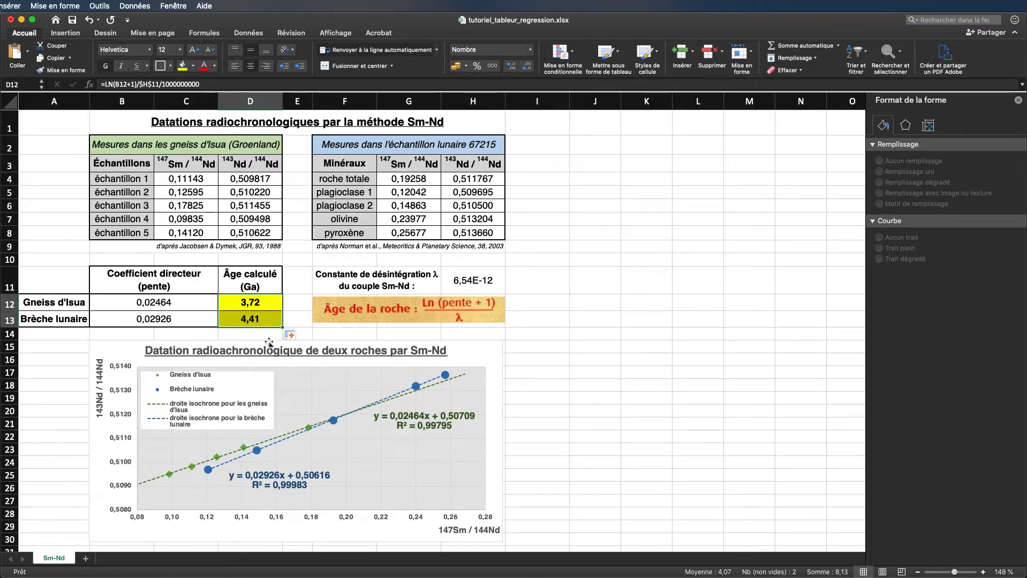
left_click(297, 302)
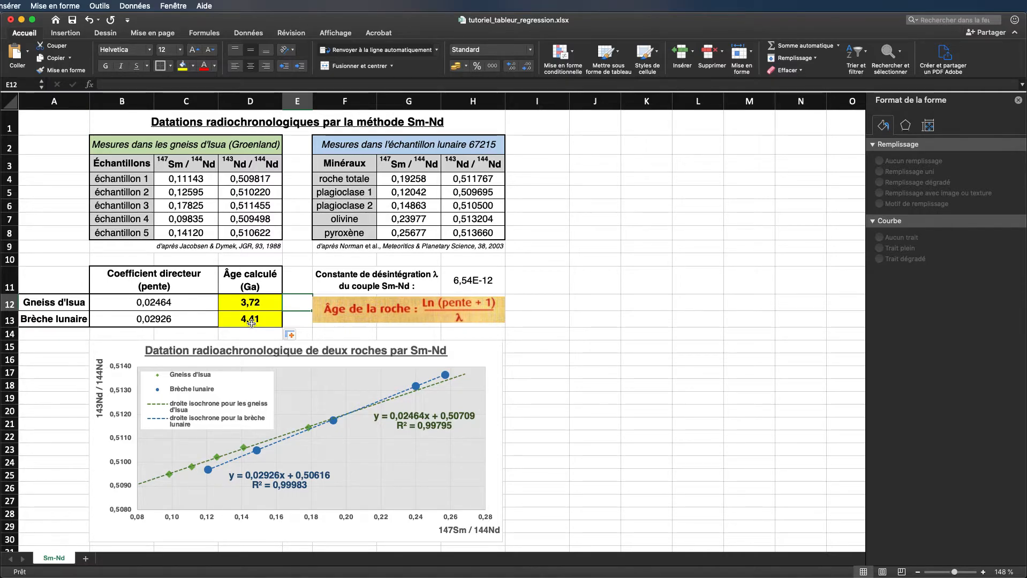
left_click(50, 124)
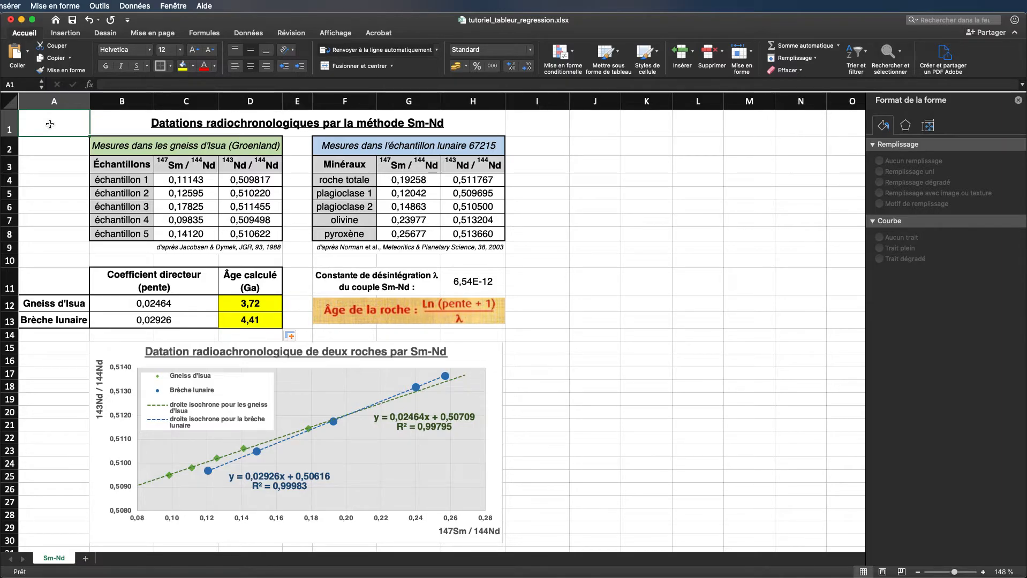
Switch to the browser, examine the Hawaiian volcanic alignment in Google Earth up to the whole globe, and return to the tutoriel_Sheets spreadsheet.
key("super+Tab")
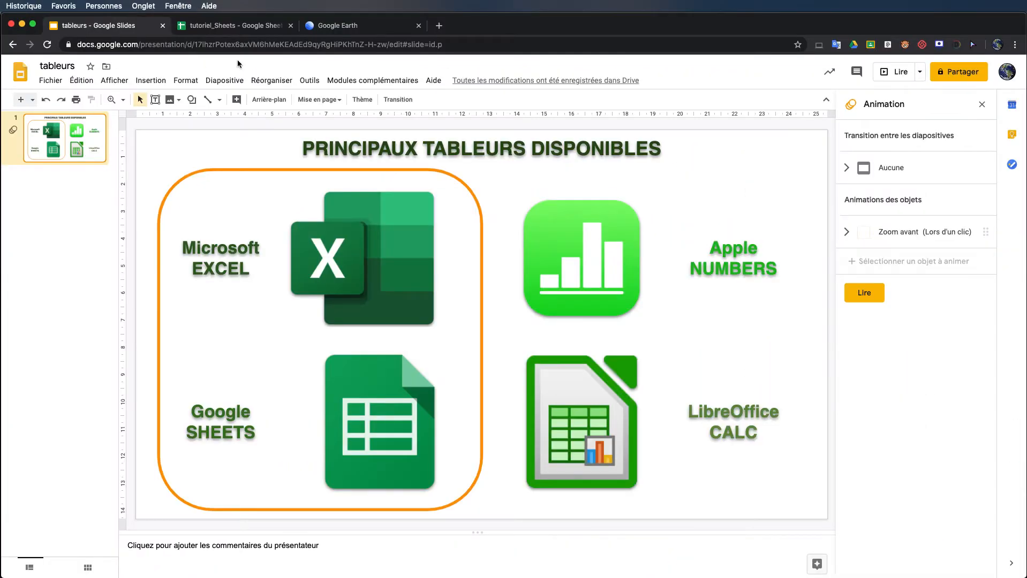
left_click(244, 27)
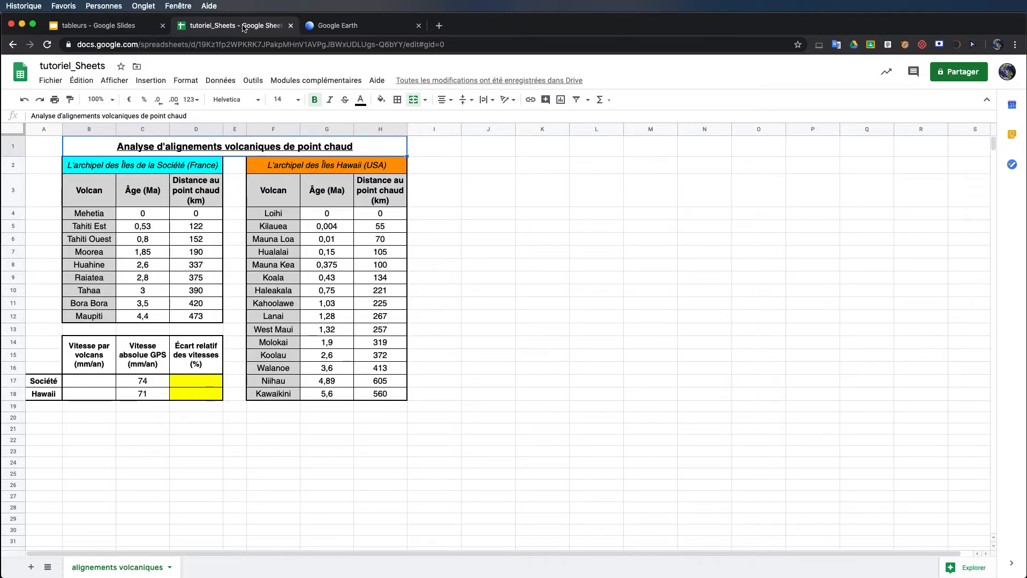
left_click(361, 25)
left_click_drag(471, 212, 367, 371)
double_click(532, 368)
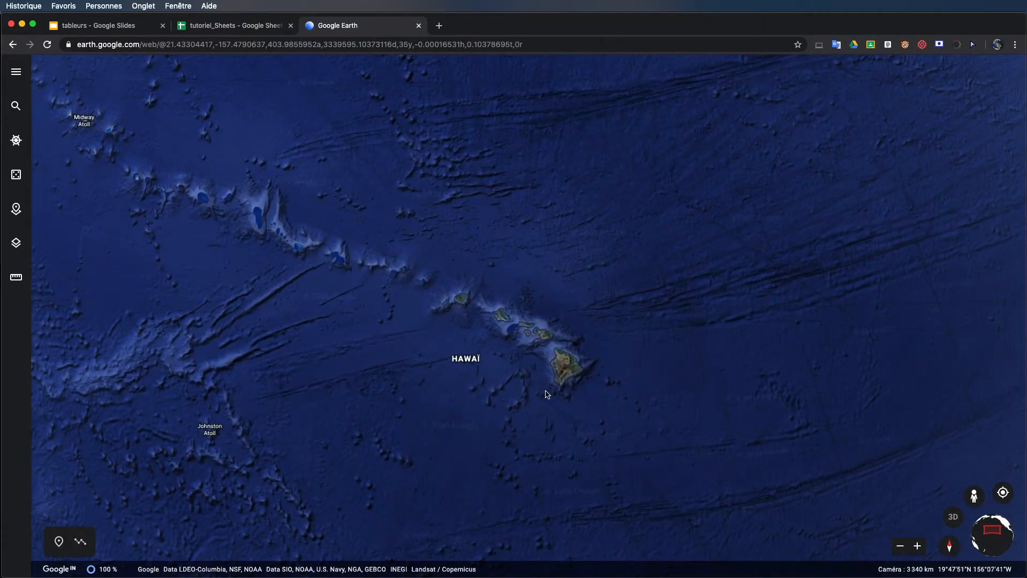
double_click(571, 377)
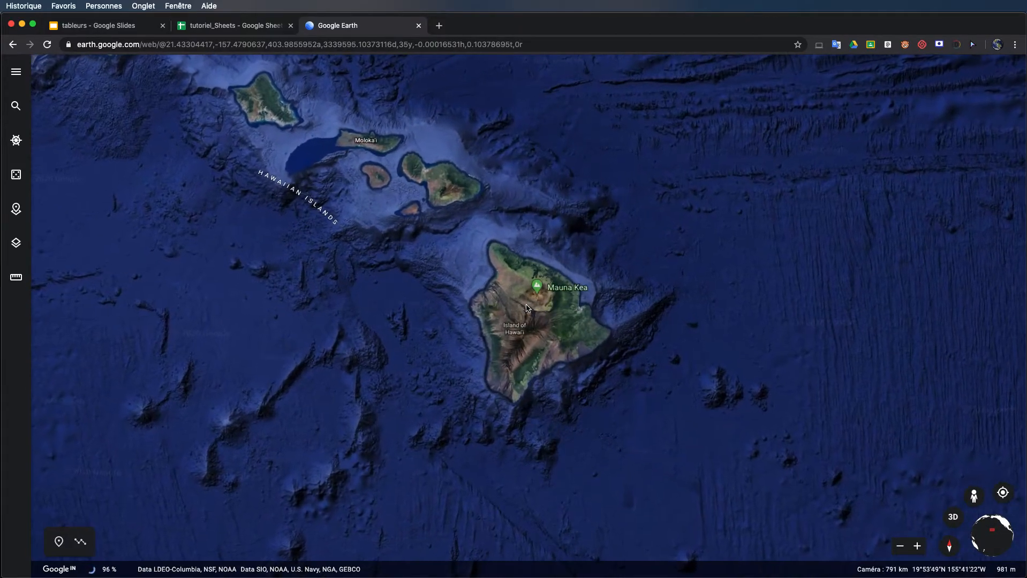
scroll(527, 320, "down", 5)
left_click_drag(453, 307, 613, 387)
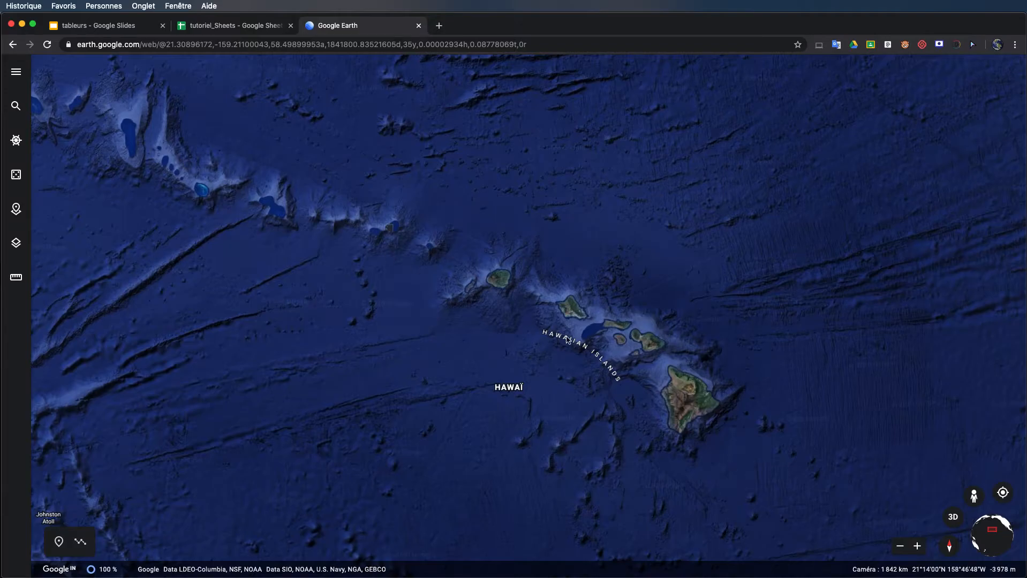
scroll(661, 370, "down", 3)
left_click_drag(584, 426, 387, 344)
left_click_drag(754, 243, 782, 272)
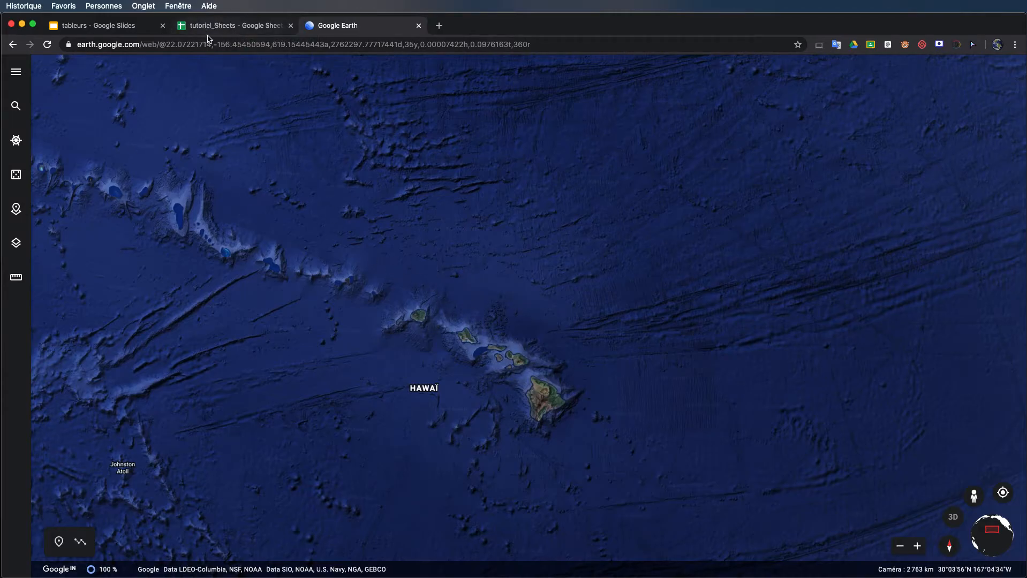
scroll(457, 397, "down", 5)
scroll(458, 398, "down", 5)
left_click_drag(474, 383, 482, 334)
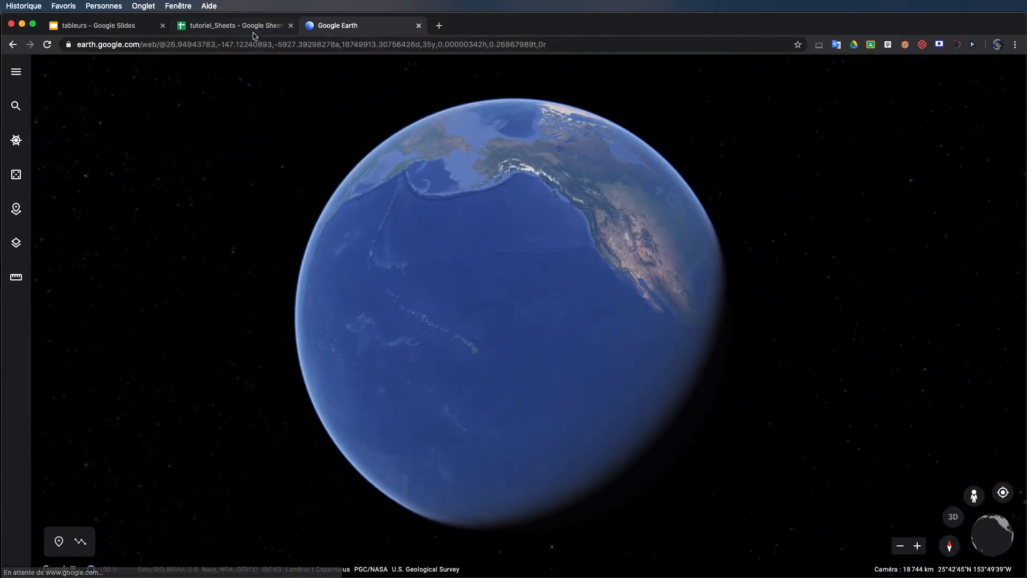
left_click(254, 36)
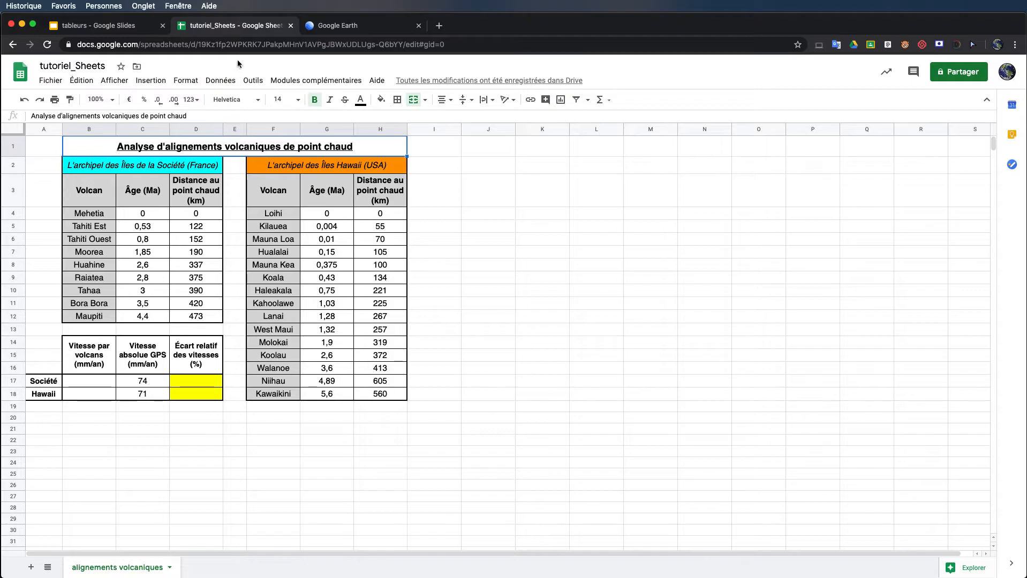
Try a scatter chart of the Société ages and distances in C3:D12, placed beside the tables, and delete it.
left_click_drag(140, 198, 204, 323)
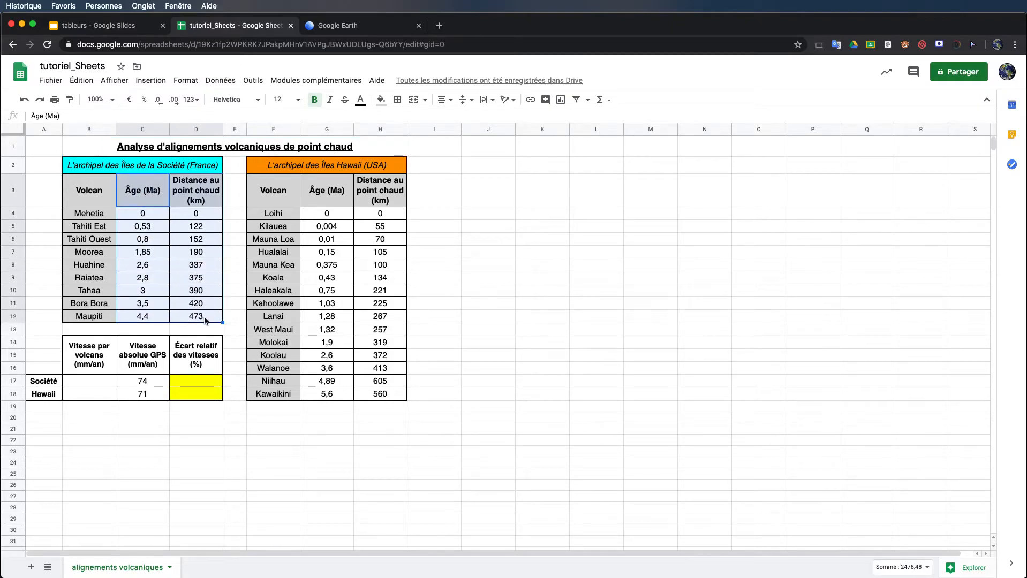
left_click(160, 86)
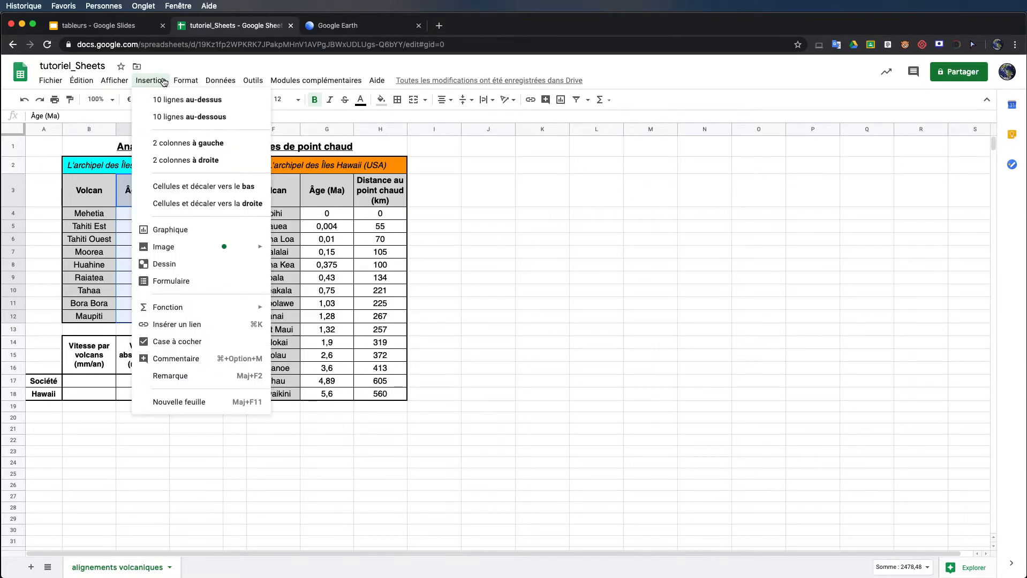
left_click(151, 80)
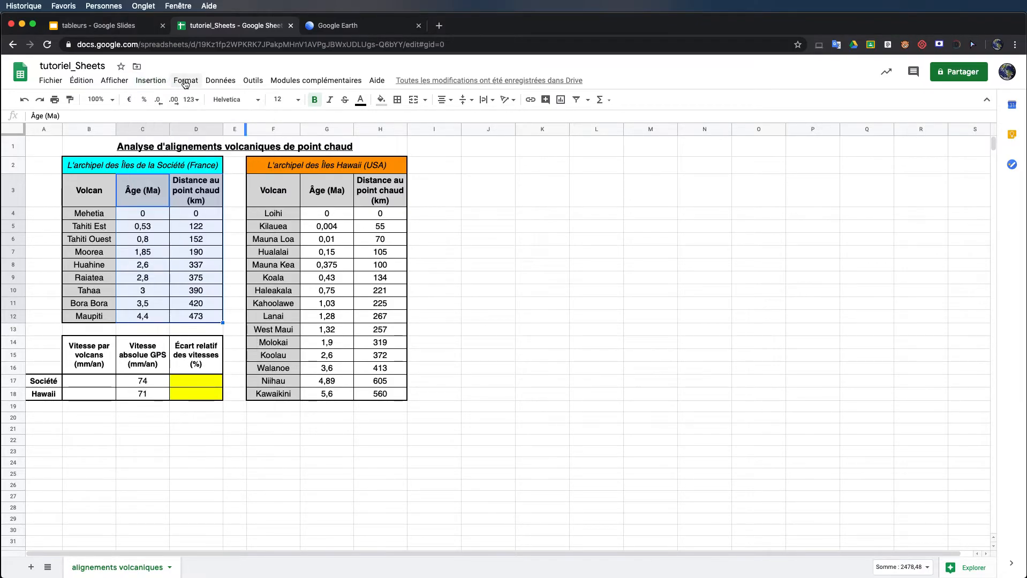
left_click(560, 100)
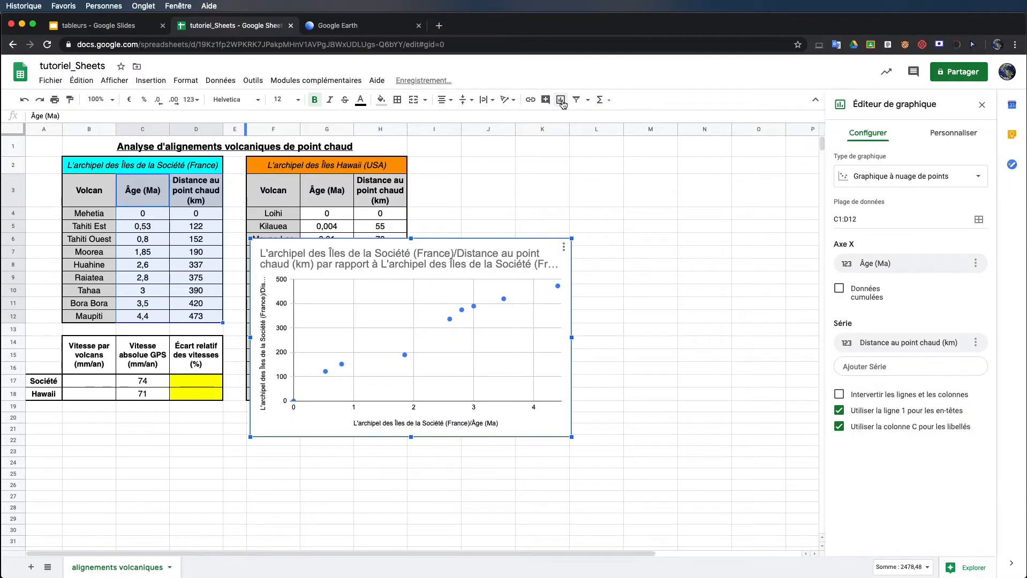
left_click_drag(470, 236, 528, 197)
left_click(753, 258)
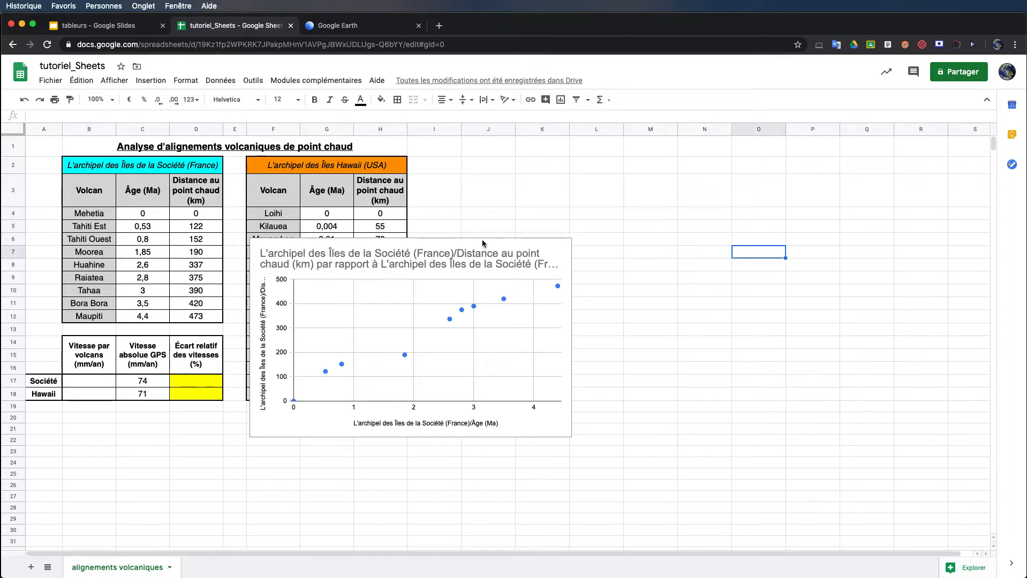
left_click(493, 244)
left_click_drag(494, 244, 678, 179)
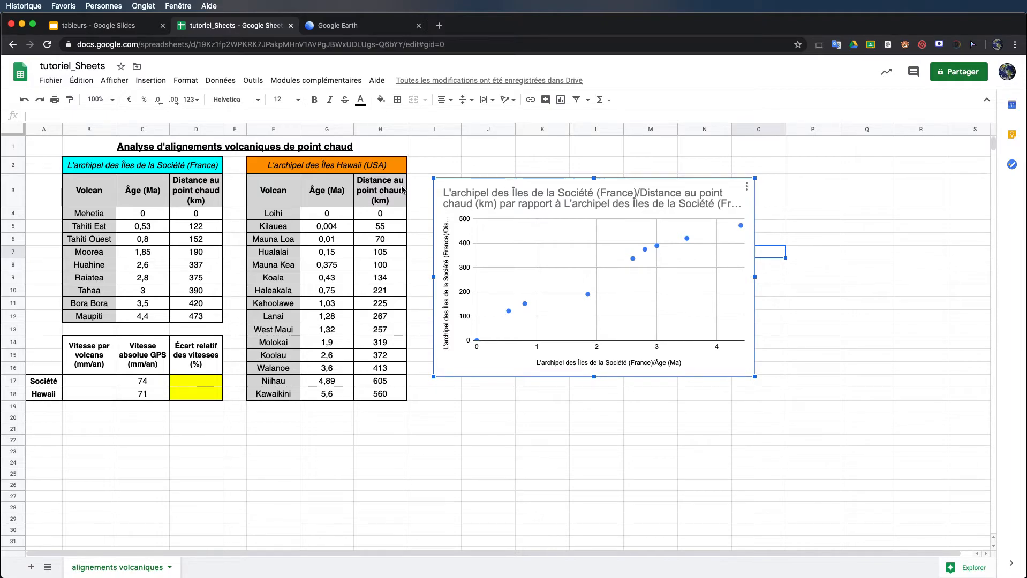
left_click(468, 181)
key("Delete")
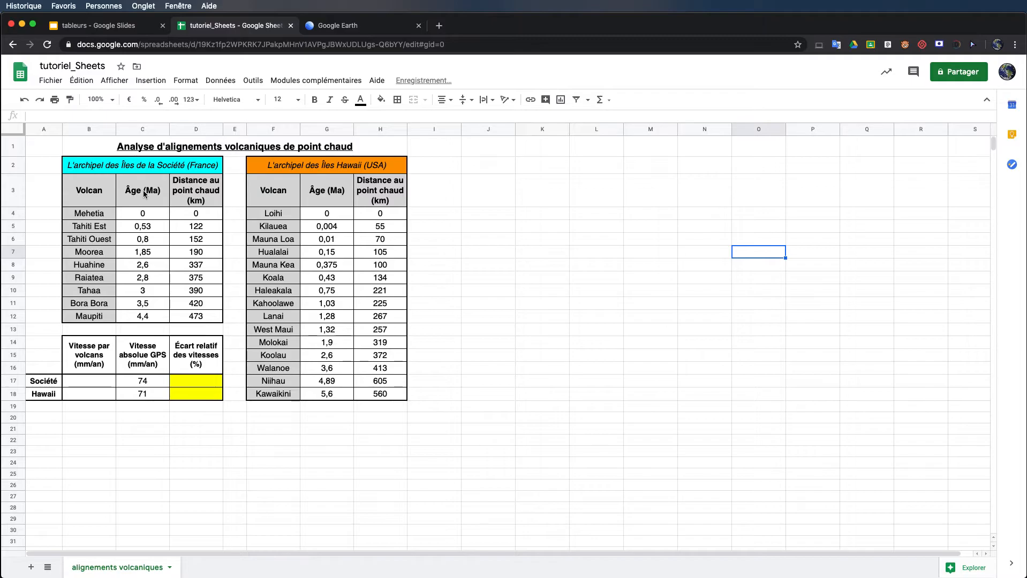
Copy the Société age column with its header, C3:C12, to J3.
left_click_drag(143, 194, 151, 319)
key("super+c")
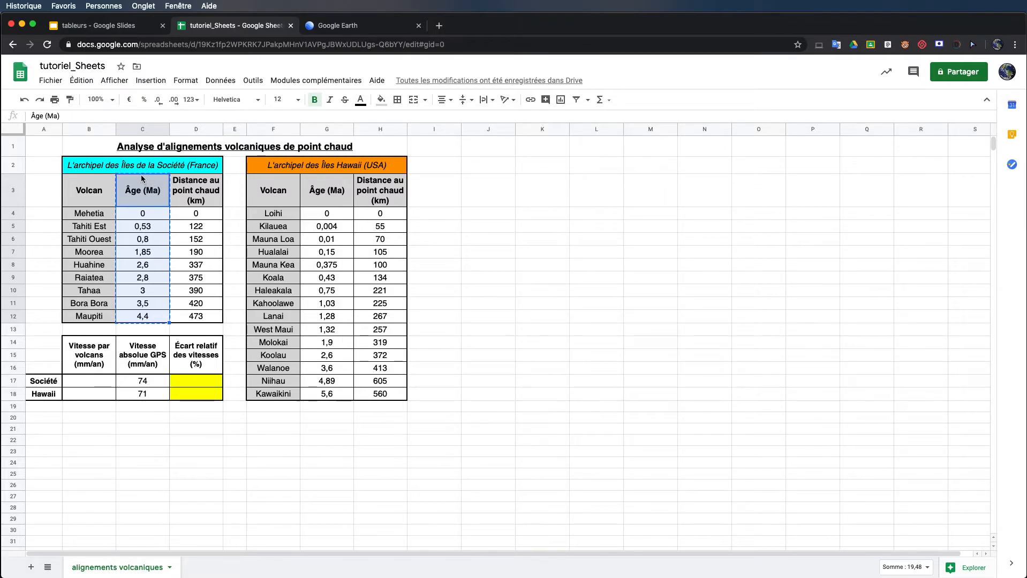
left_click(484, 183)
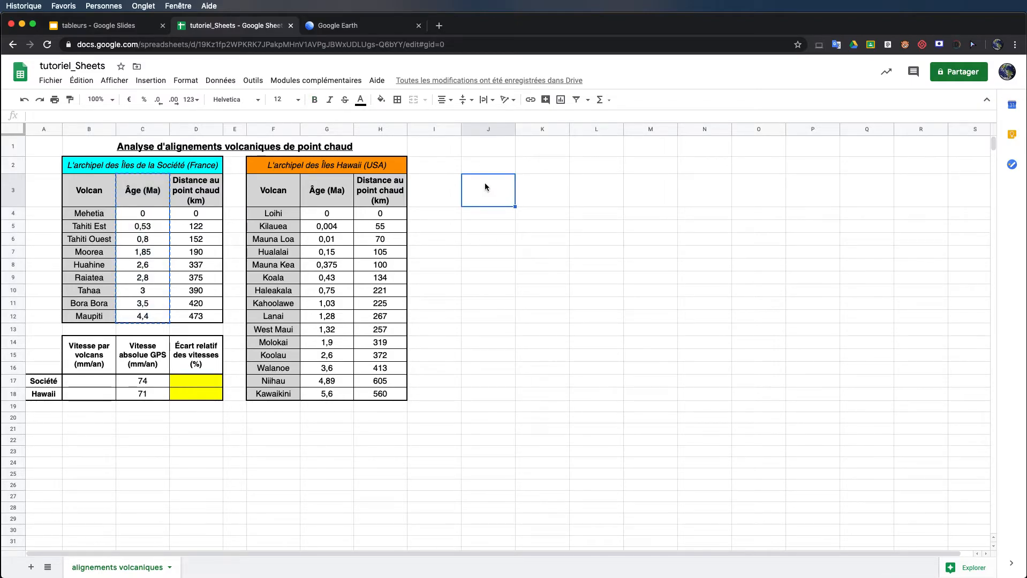
key("ctrl+v")
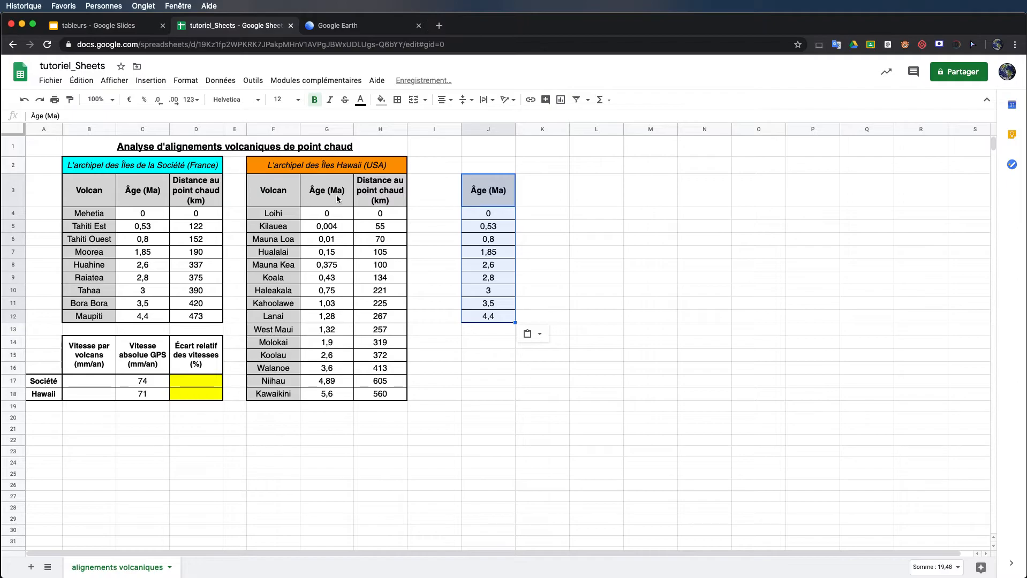
Copy the Hawaii ages in G4:G18 below the Société ages, starting at J13.
left_click_drag(327, 216, 335, 395)
key("ctrl+c")
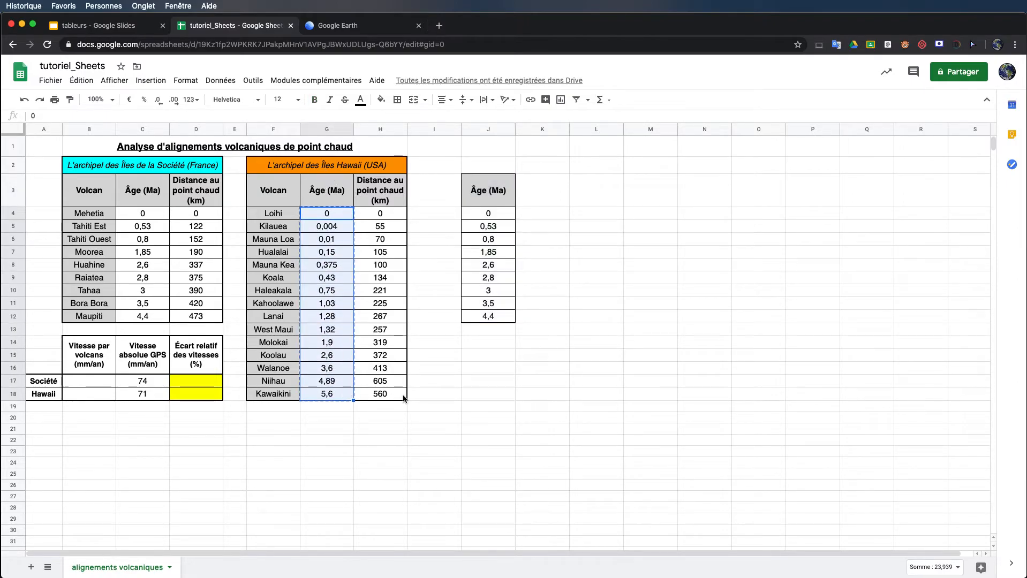
left_click(479, 328)
key("ctrl+v")
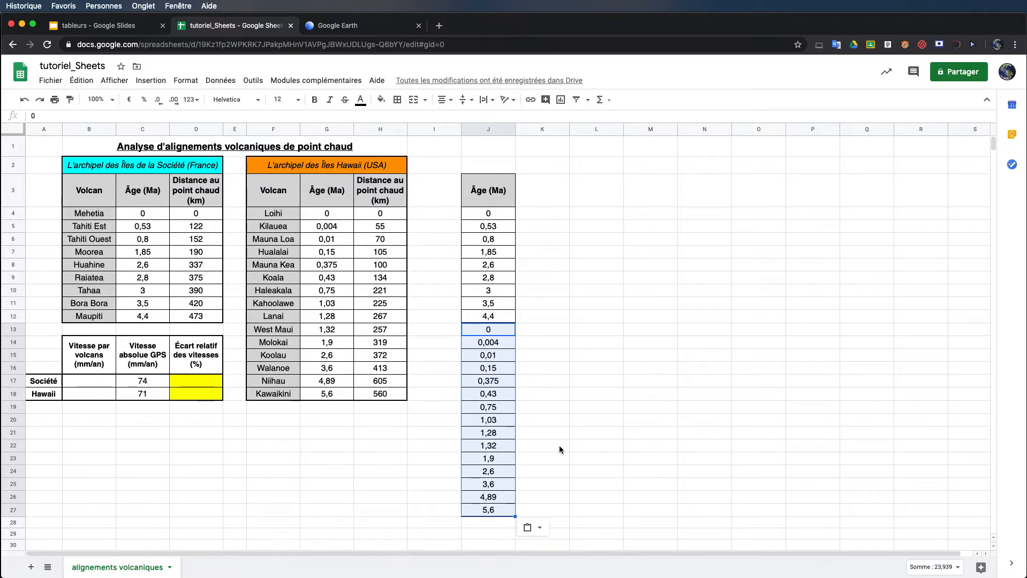
Copy the Société distance column with its header, D3:D12, to K3 beside the combined ages.
left_click_drag(199, 194, 204, 321)
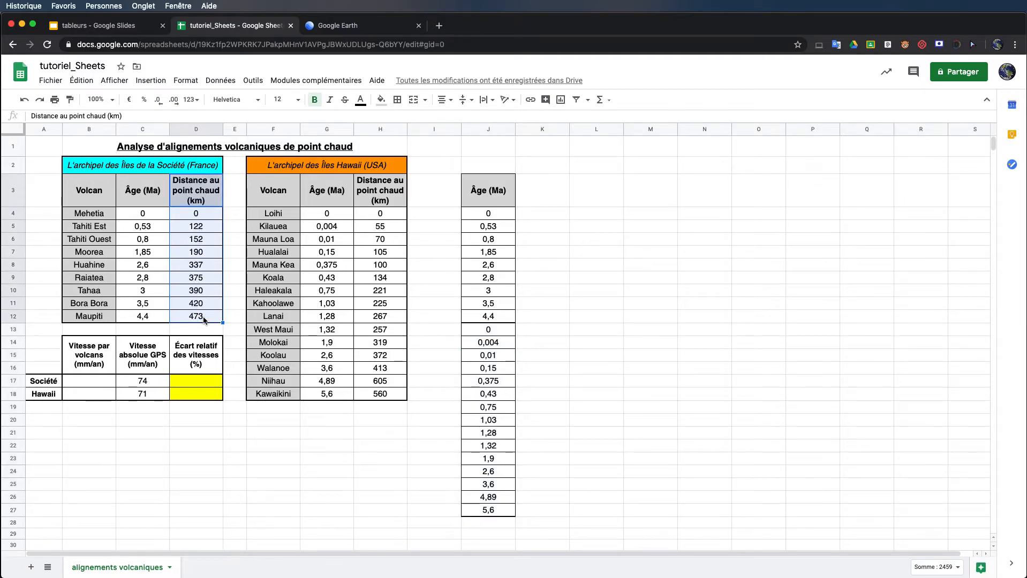
key("super+c")
left_click(540, 192)
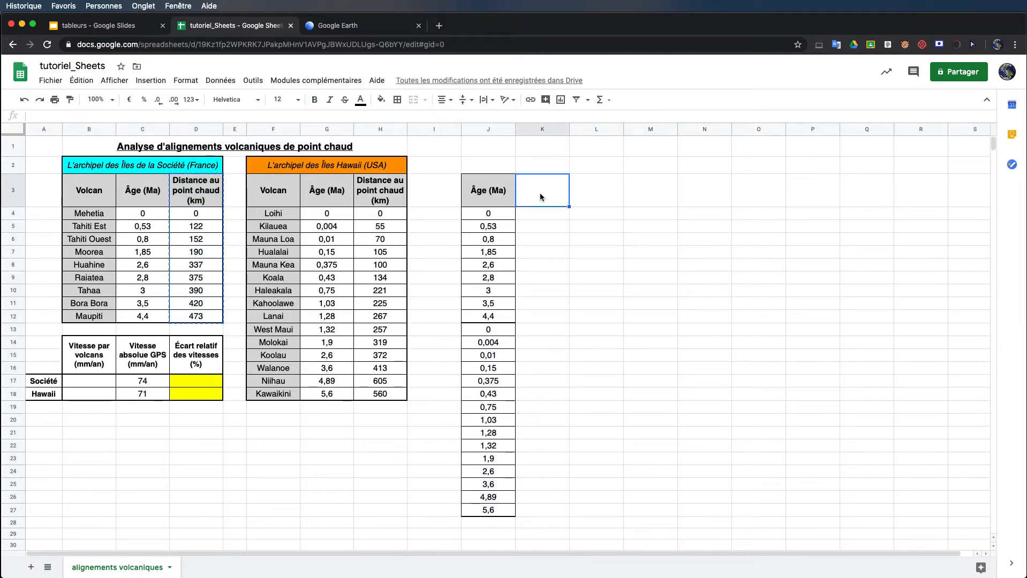
key("super+v")
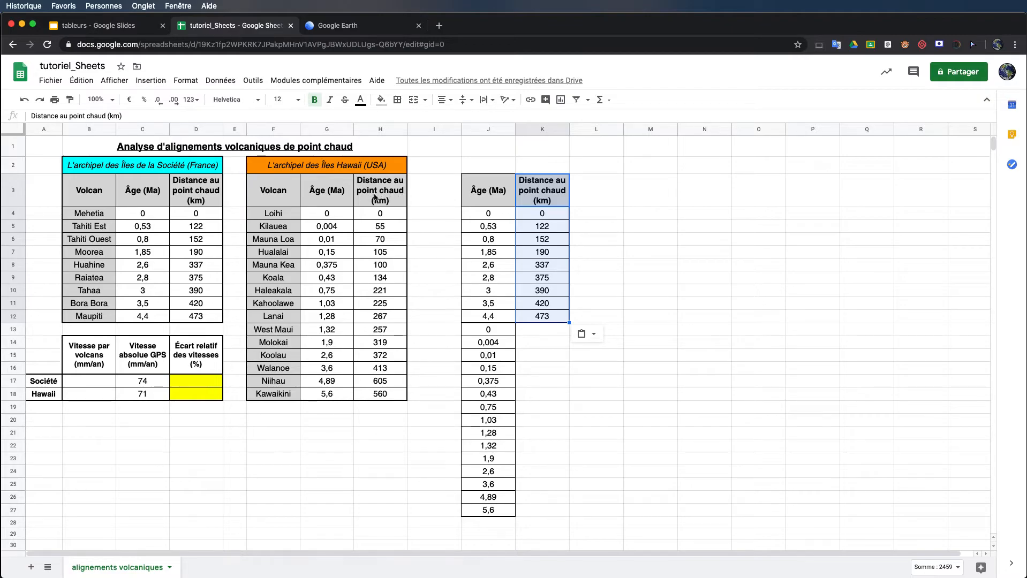
Copy the Hawaii distance header from H3 to L3 as a separate third column.
left_click(597, 193)
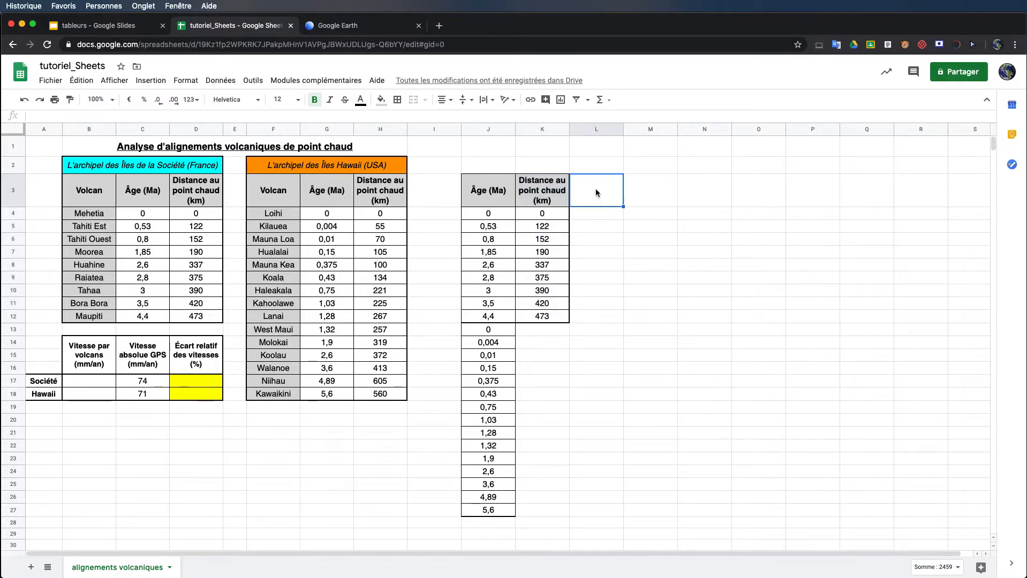
left_click(366, 192)
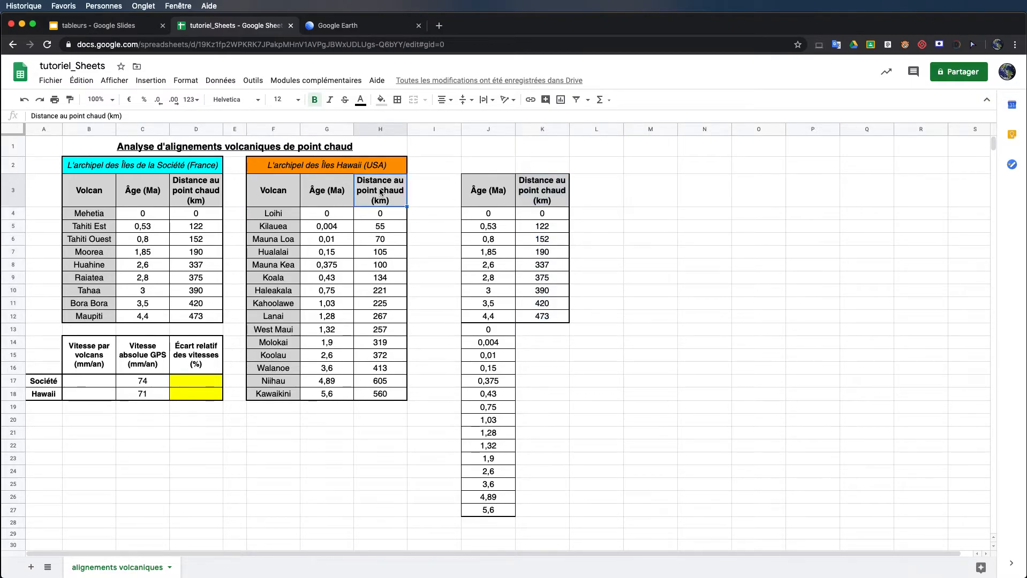
left_click(589, 190)
key("ctrl+v")
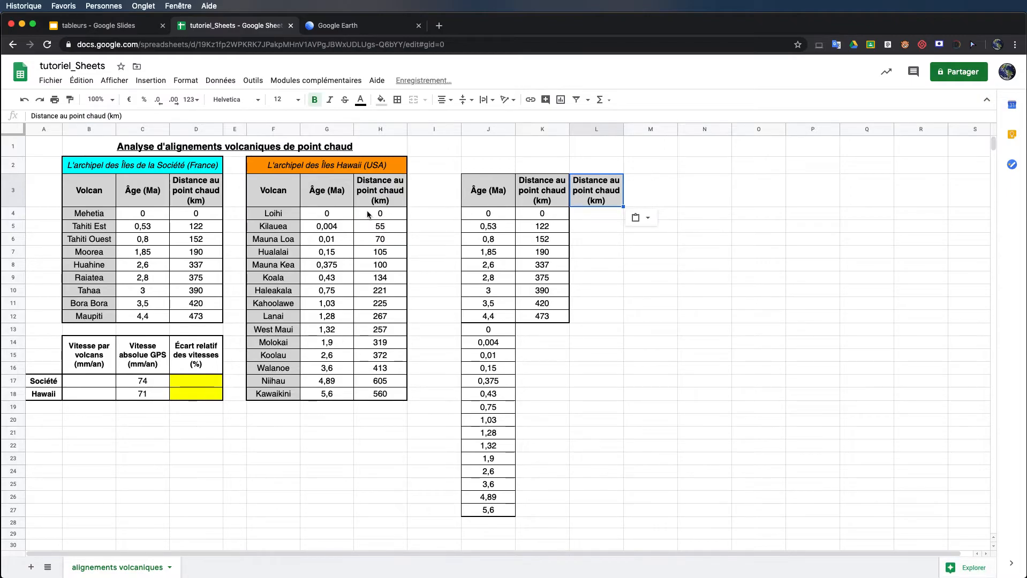
Copy the Hawaii distances in H4:H18 to L13, aligned with the Hawaii ages in the combined table.
left_click_drag(380, 213, 385, 394)
key("ctrl+c")
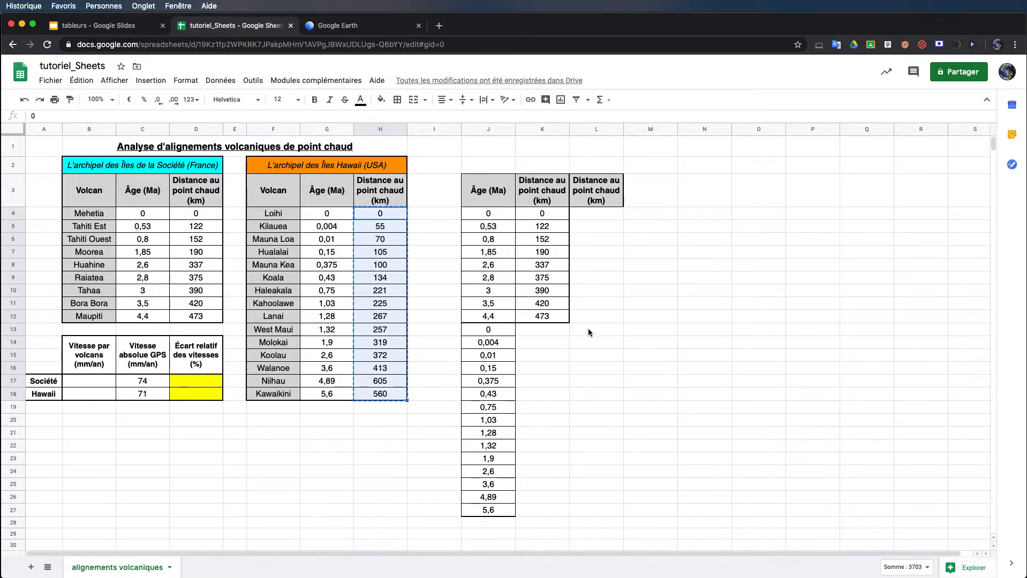
left_click(588, 329)
key("ctrl+v")
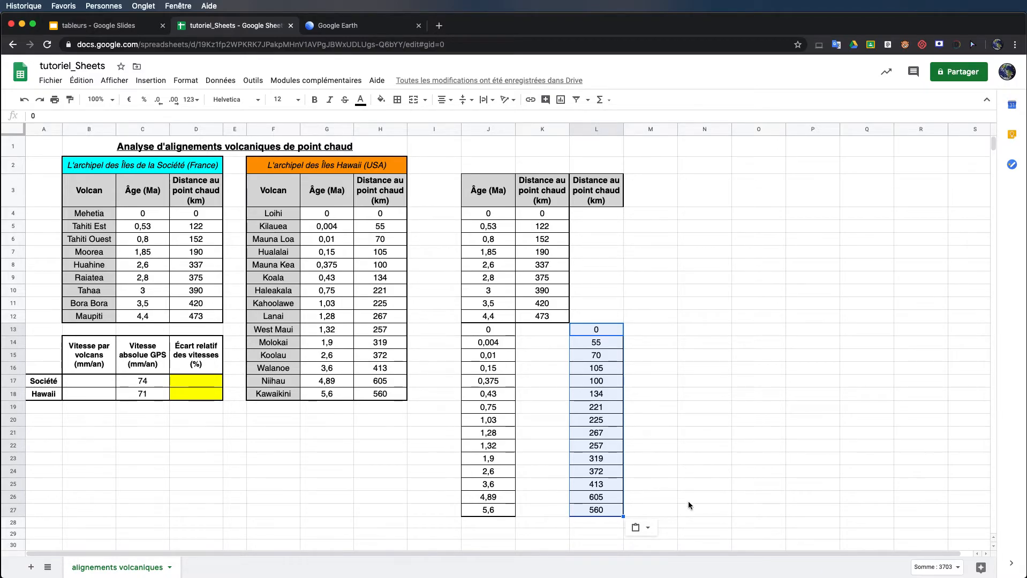
left_click(667, 304)
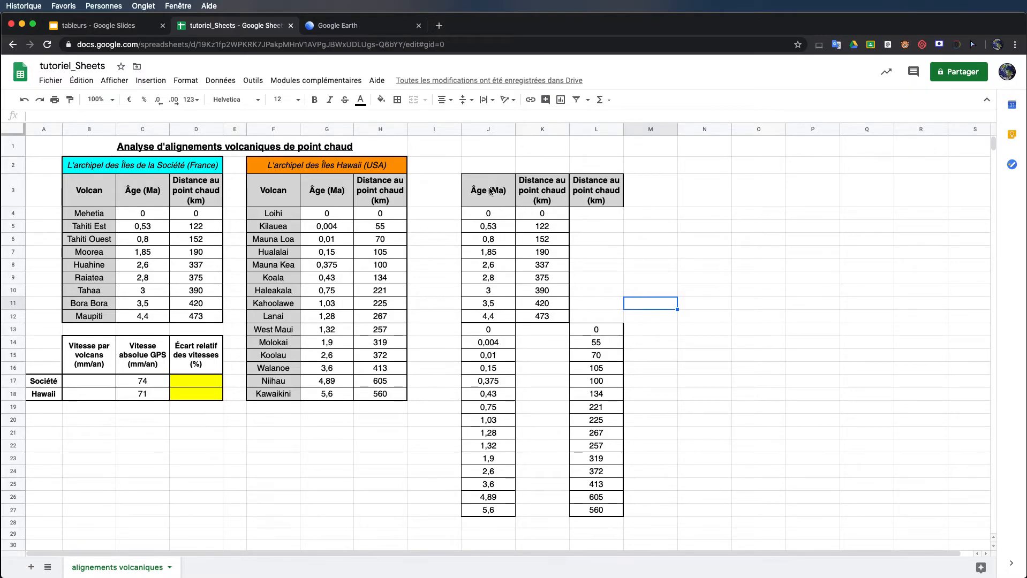
Insert a chart from the combined data in J3:L27, then enlarge it and place it over the source tables.
left_click_drag(491, 190, 615, 516)
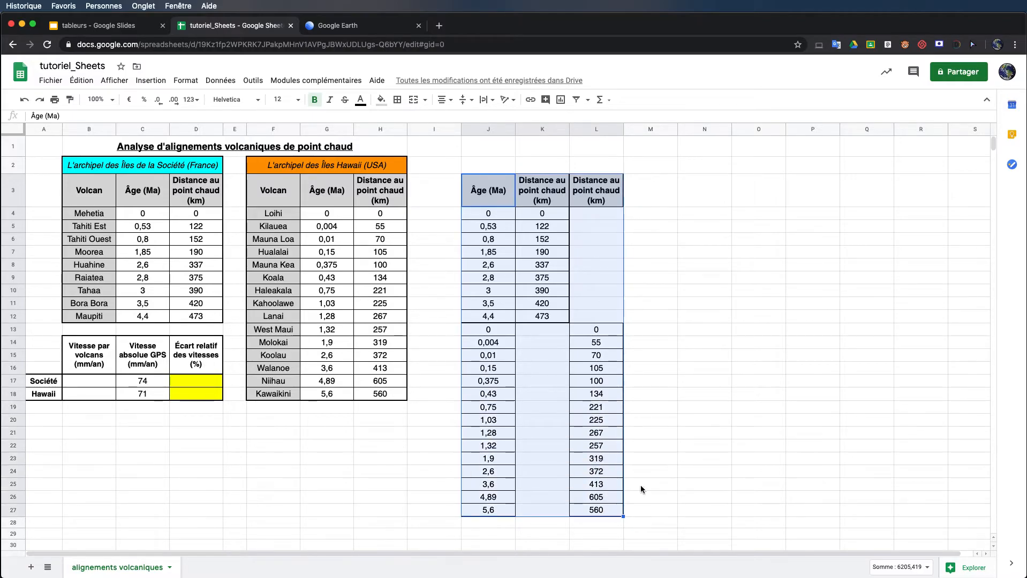
left_click(719, 384)
left_click_drag(497, 191, 598, 506)
left_click(559, 102)
left_click_drag(438, 242, 258, 224)
left_click_drag(392, 421, 460, 491)
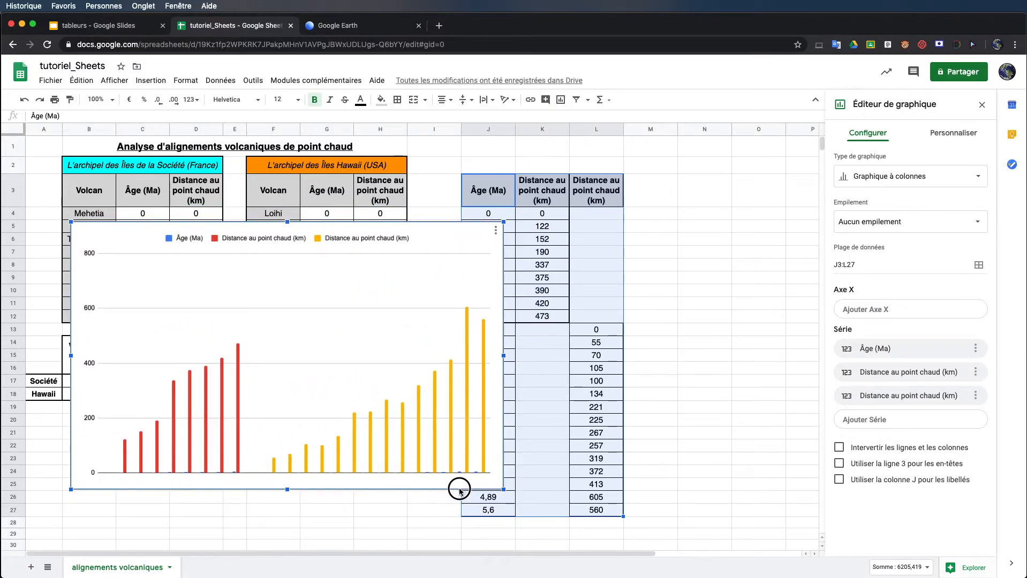
left_click_drag(417, 224, 453, 212)
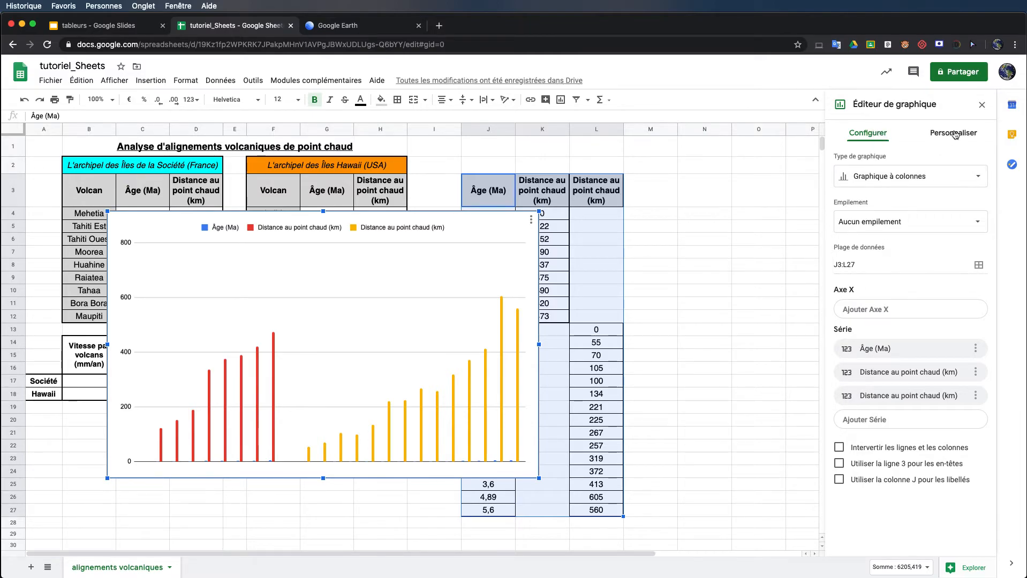
Change the chart to a scatter plot using column J for the labels, and place it clear of the combined table.
left_click(979, 180)
scroll(863, 289, "down", 5)
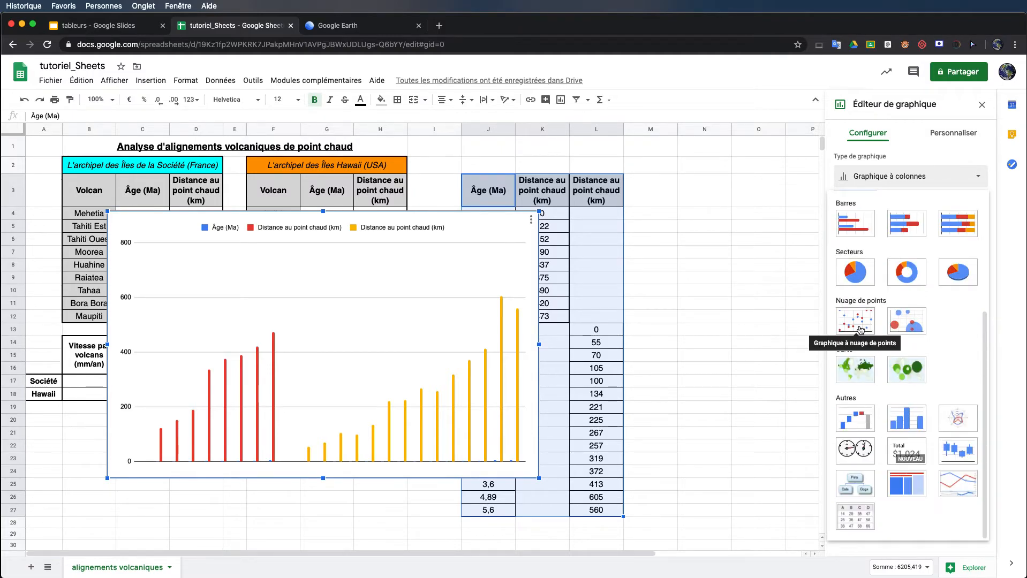
left_click(859, 328)
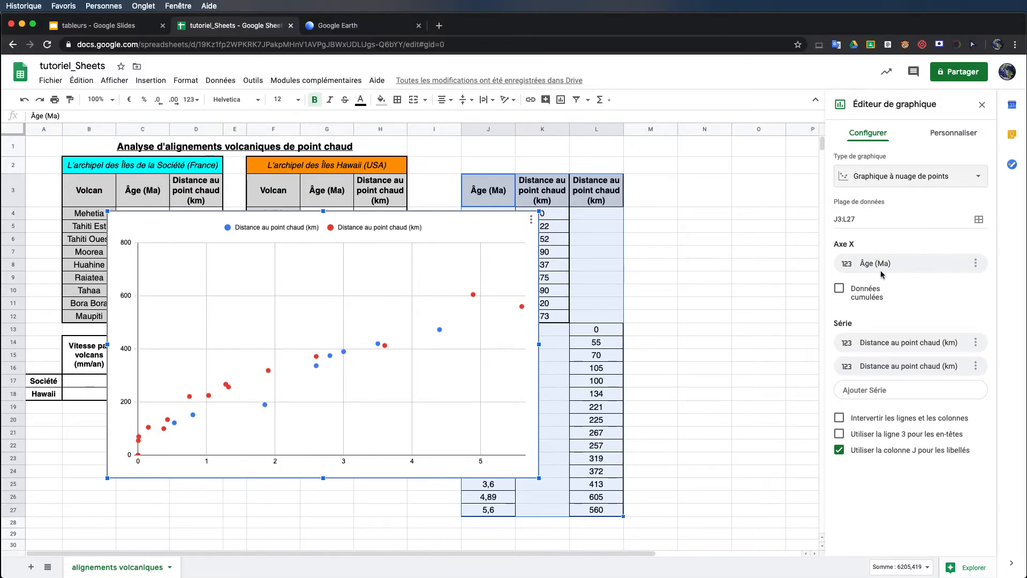
left_click_drag(513, 216, 469, 206)
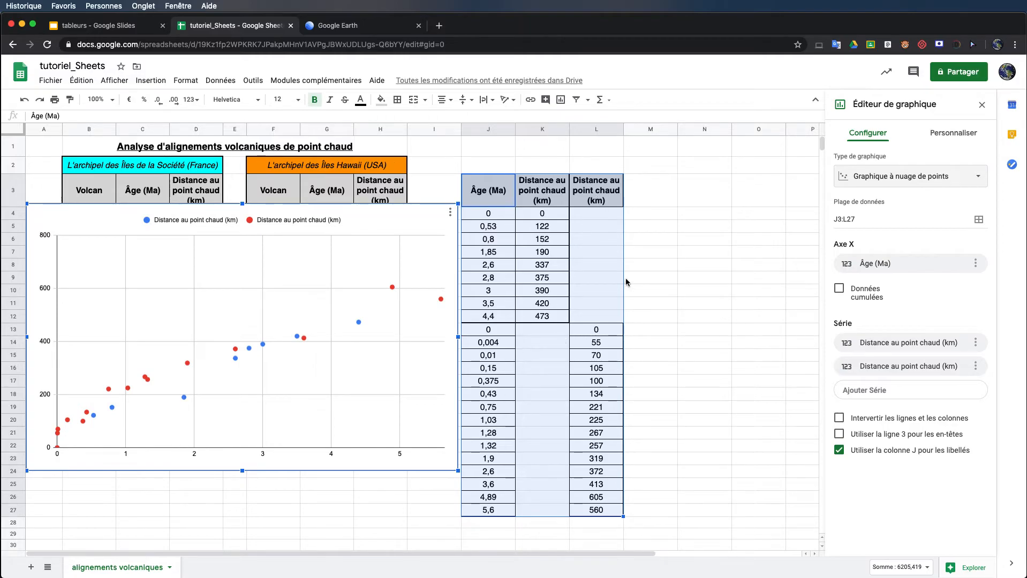
left_click(840, 450)
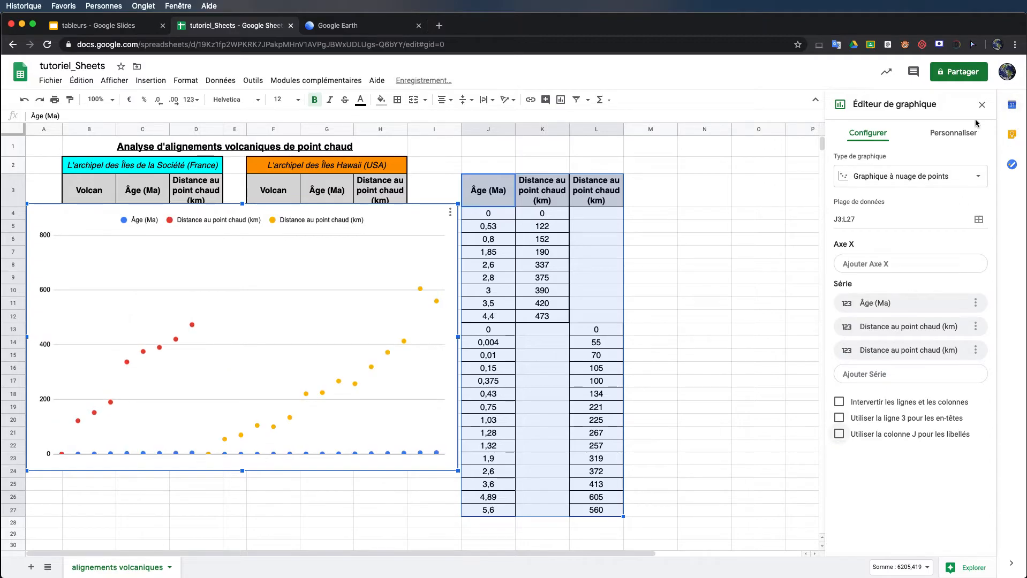
left_click(840, 434)
Give the scatter chart a very light grey background and a dark grey border.
left_click(958, 134)
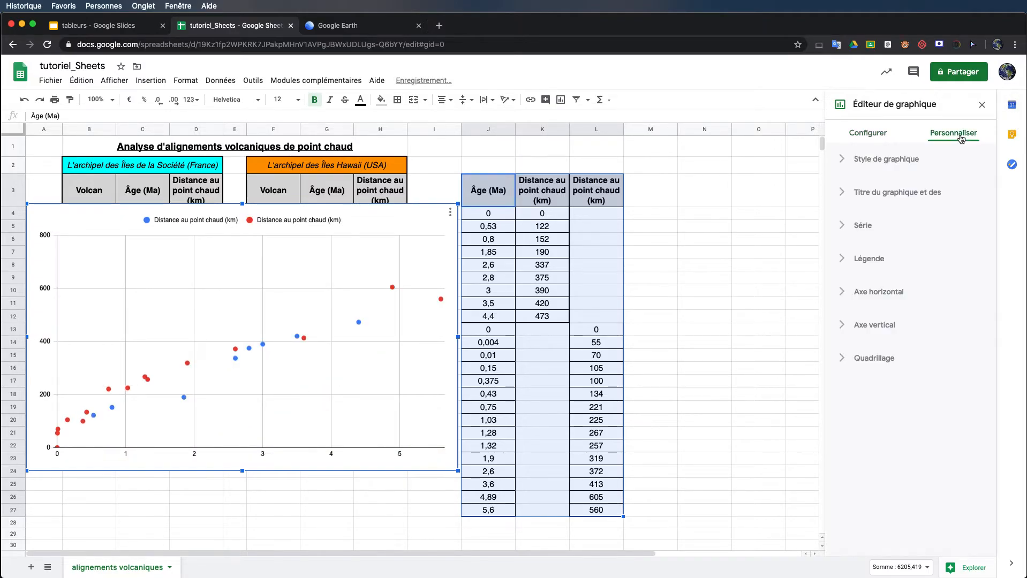
left_click_drag(396, 205, 461, 184)
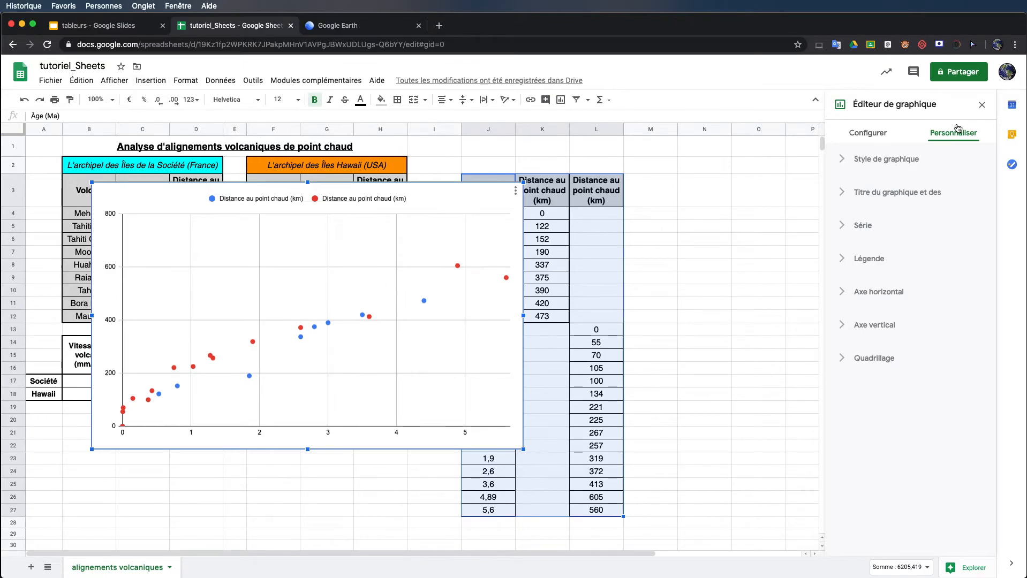
left_click(844, 161)
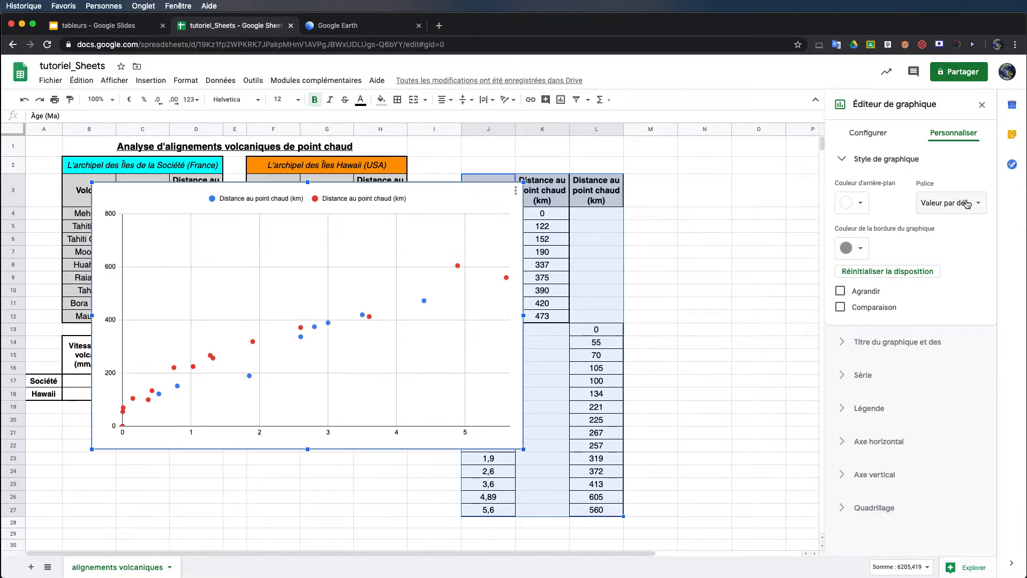
left_click(859, 204)
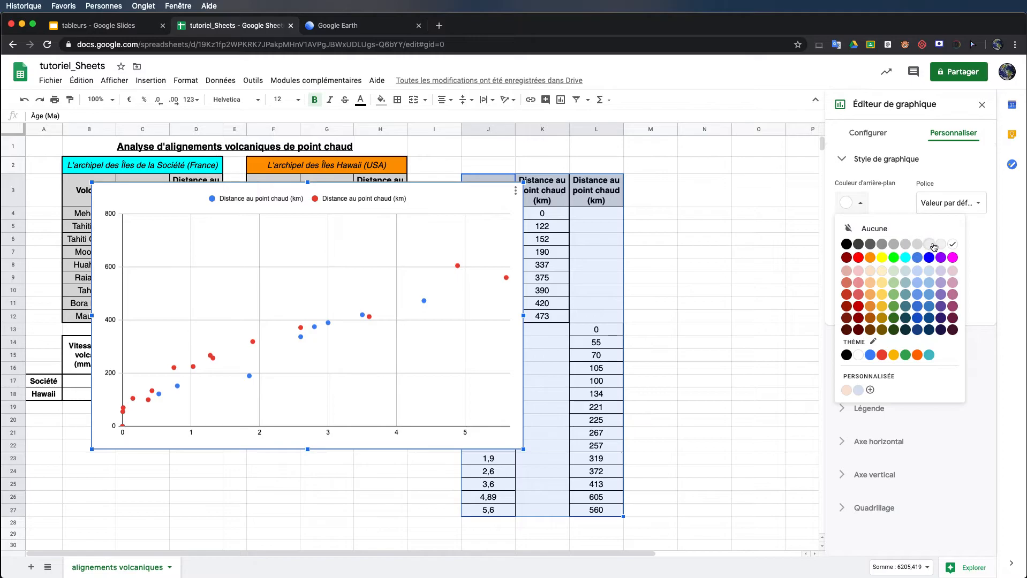
left_click(941, 245)
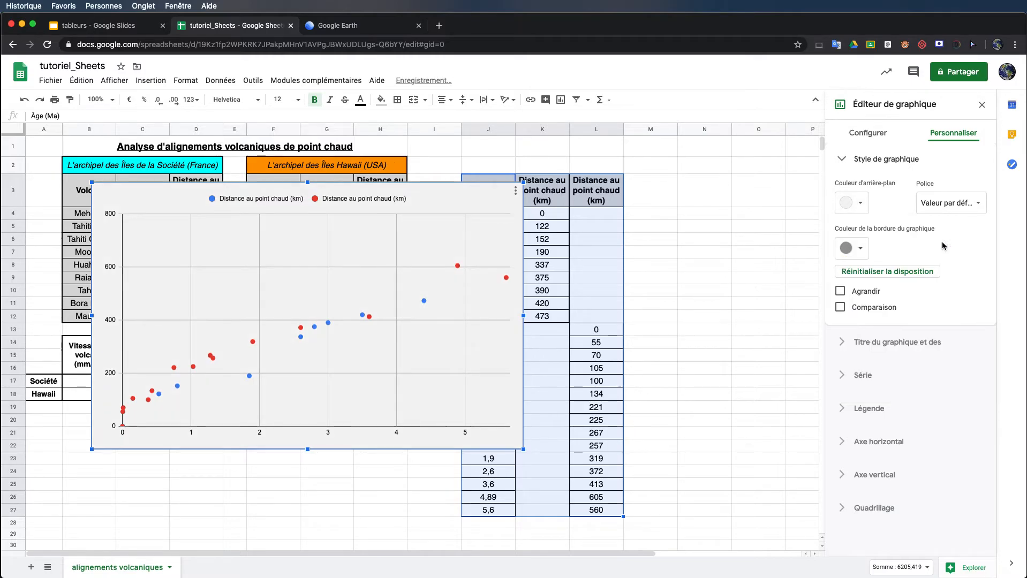
left_click(860, 248)
left_click(870, 290)
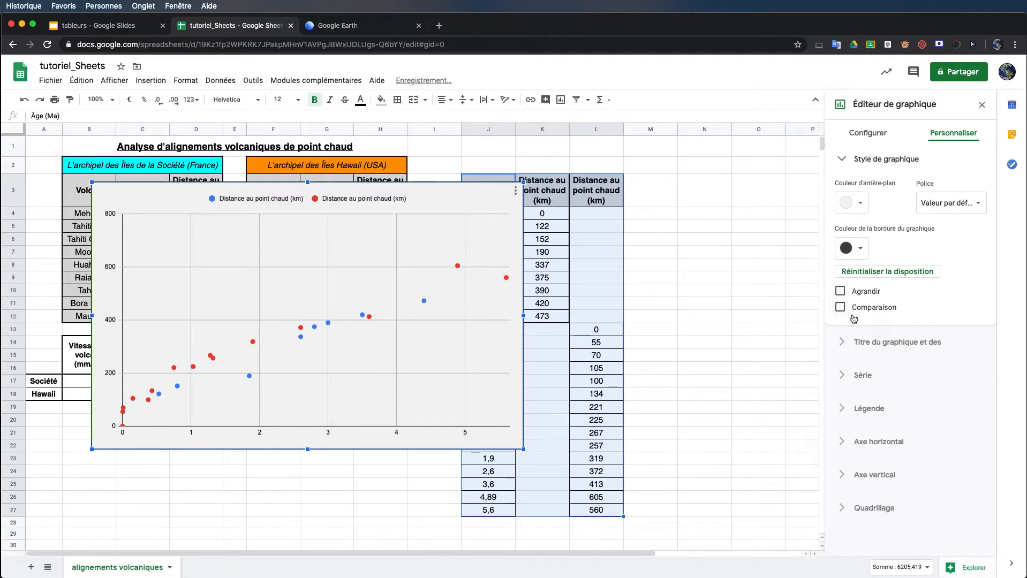
Set the chart title to "Analyse de deux alignements volcaniques" and place the chart lower on the sheet, clear of the Société table.
left_click(848, 342)
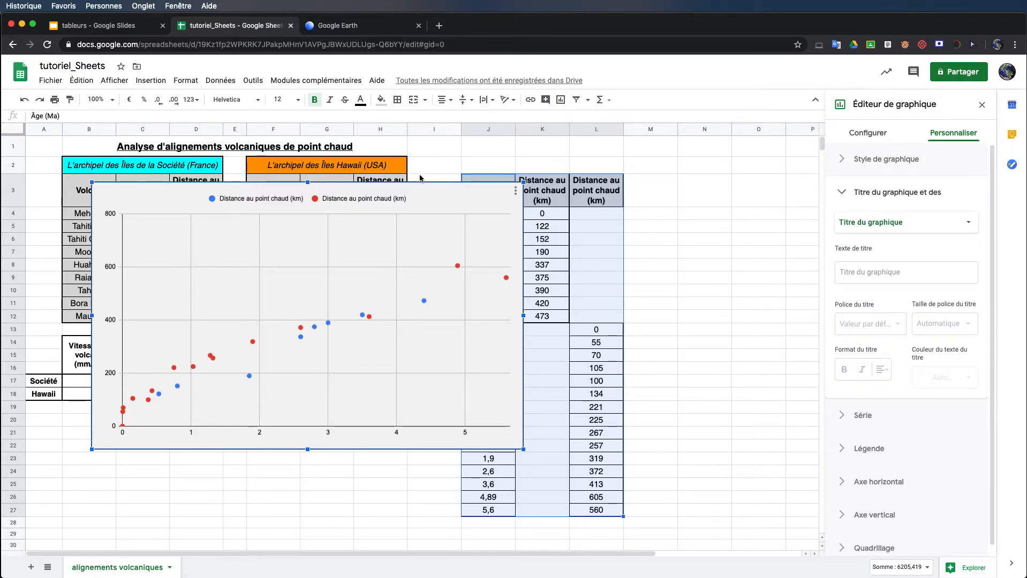
left_click_drag(437, 185, 642, 253)
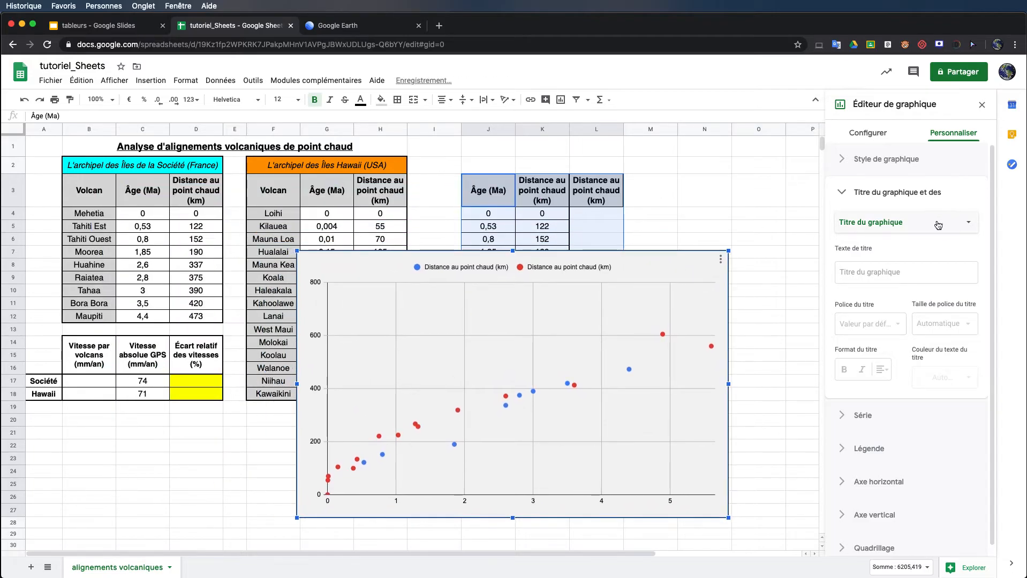
left_click(862, 270)
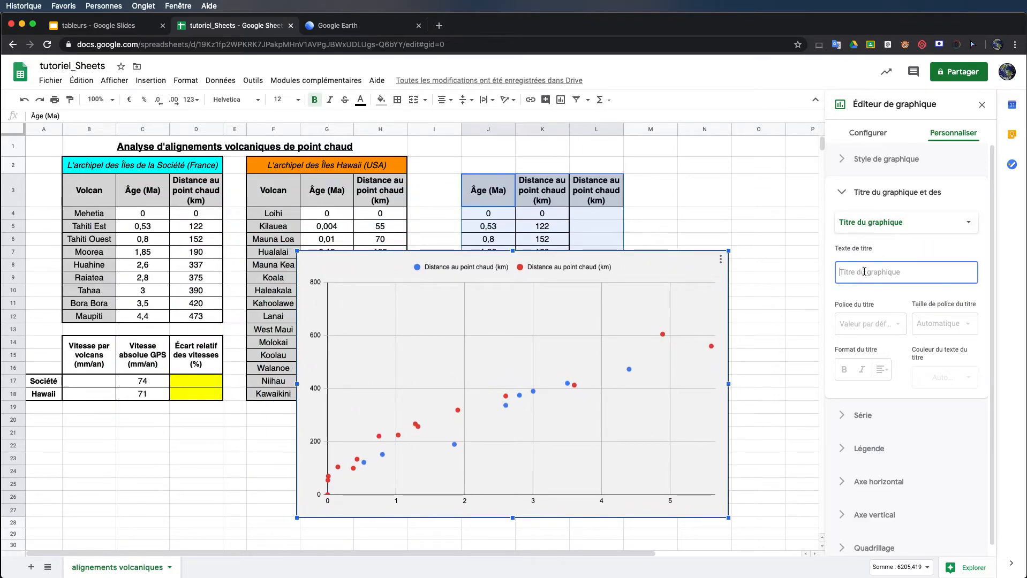
type("Nalayse")
key("BackSpace")
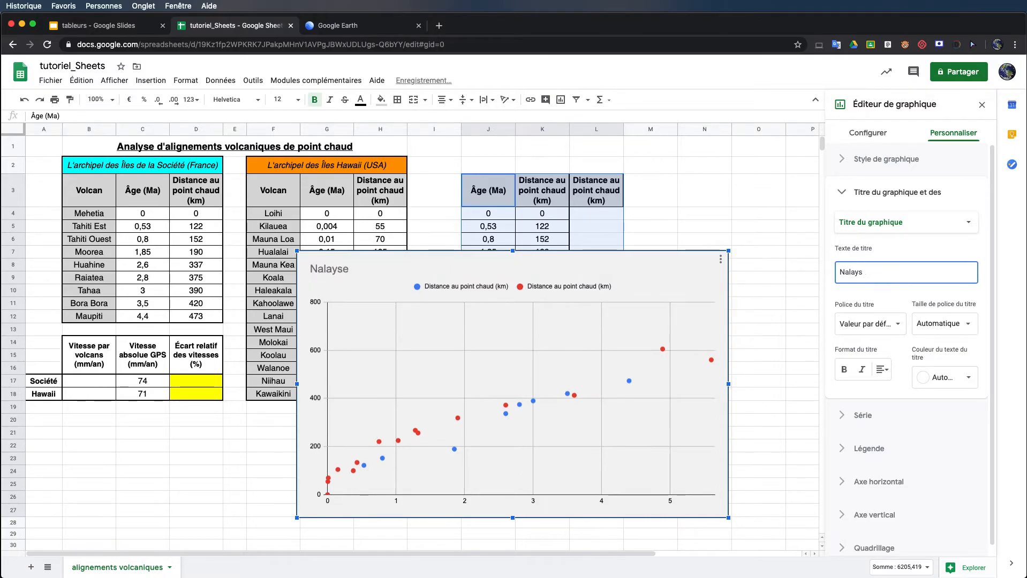
key("BackSpace")
key("BackSpace")
key("BackSpace")
type("Analyse de deux alignements olcaniques")
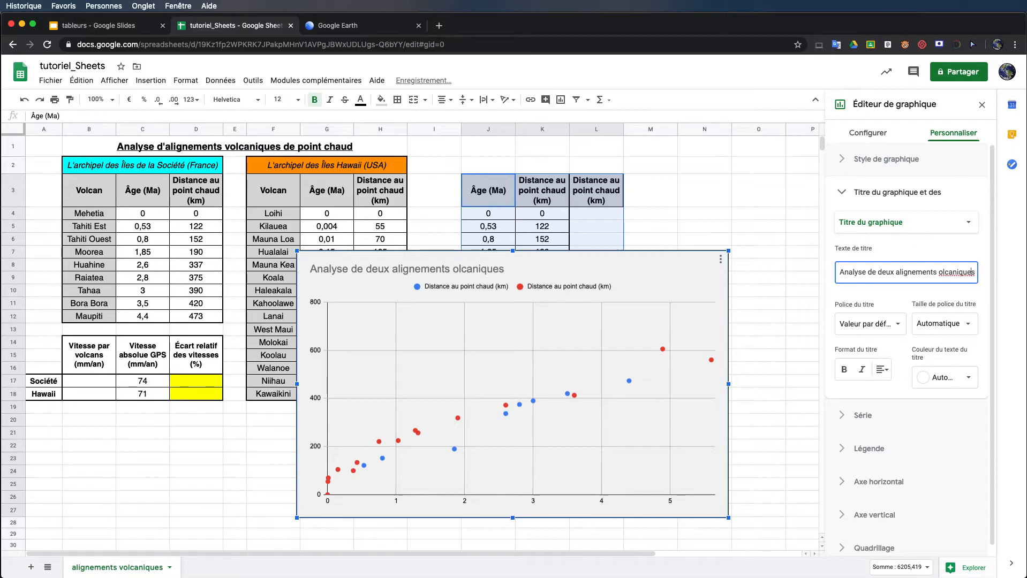
left_click(940, 272)
type("v")
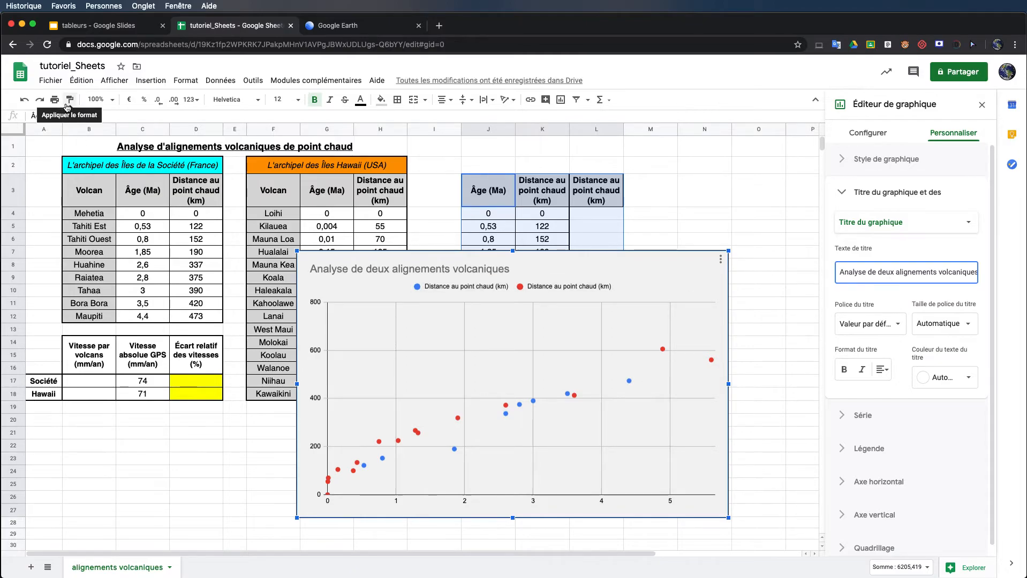
Try to apply the Caveat font to the chart title, and undo the font change.
left_click(343, 270)
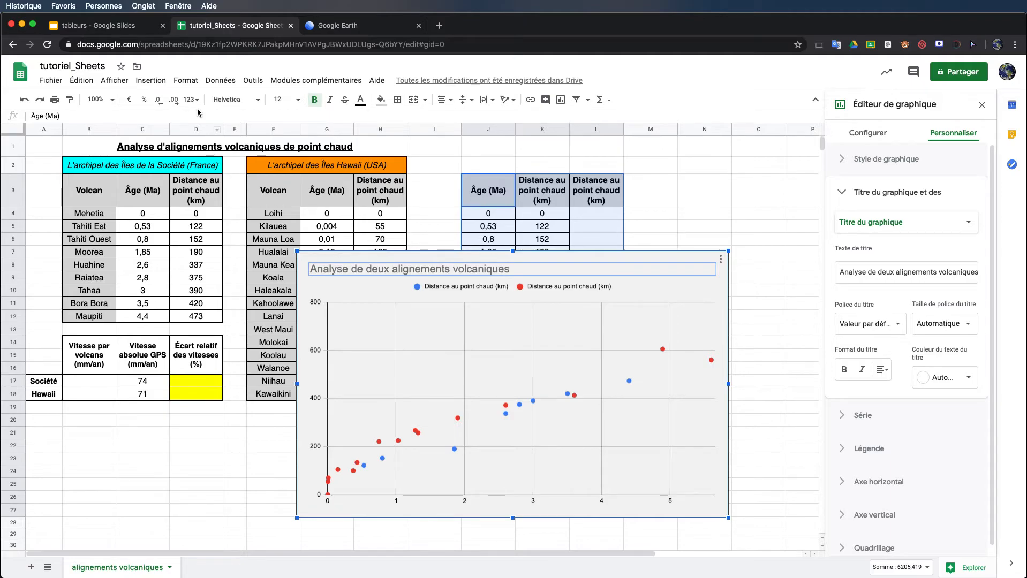
left_click(260, 101)
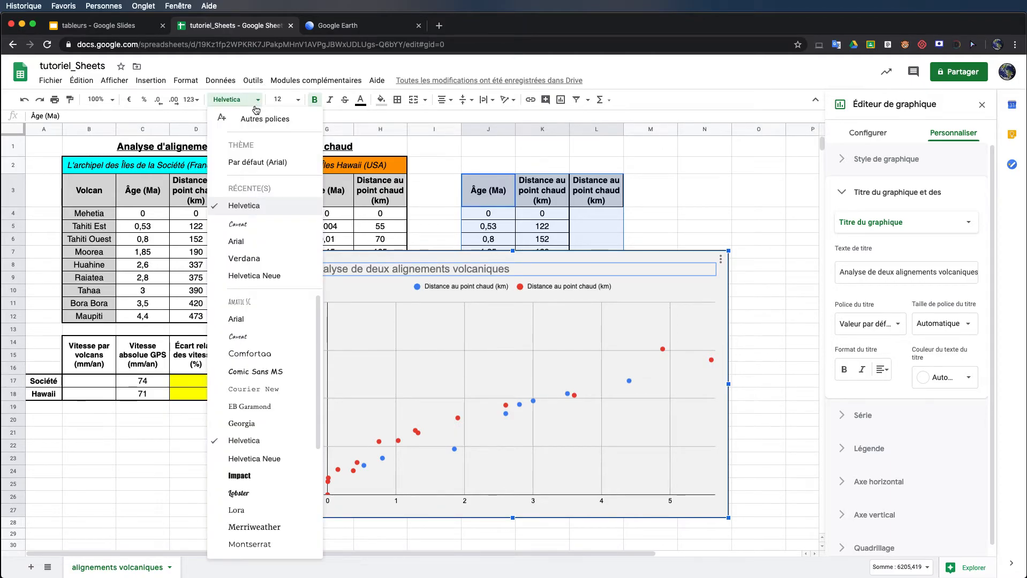
left_click(241, 225)
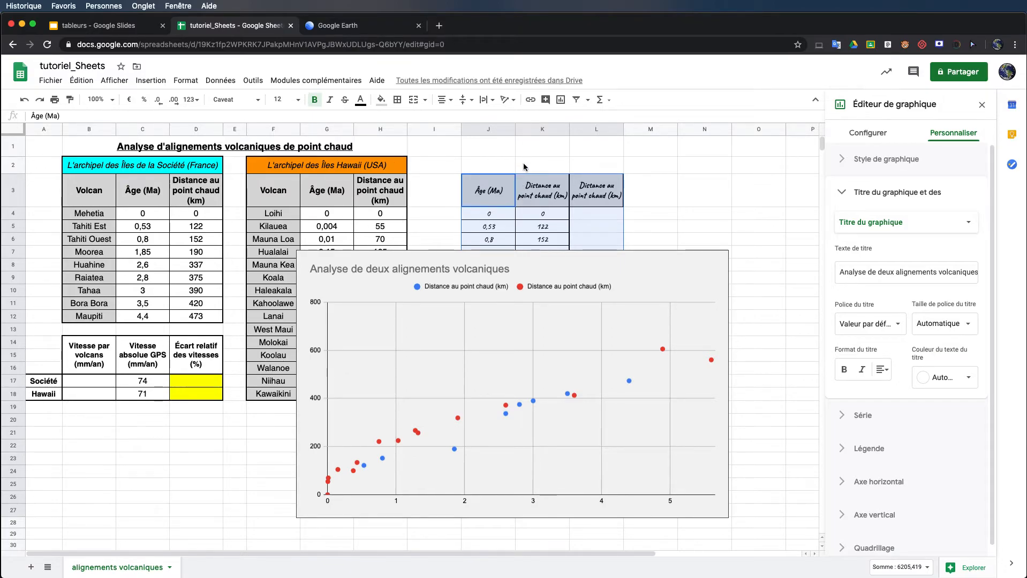
key("super+z")
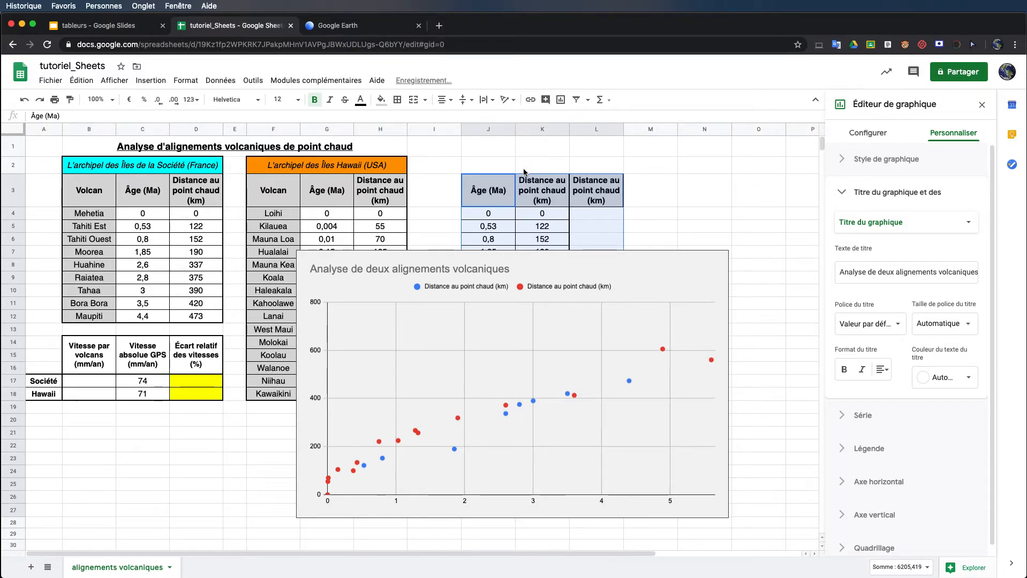
left_click(440, 172)
Centre the chart title, make it bold and set its font to Arial.
left_click(413, 268)
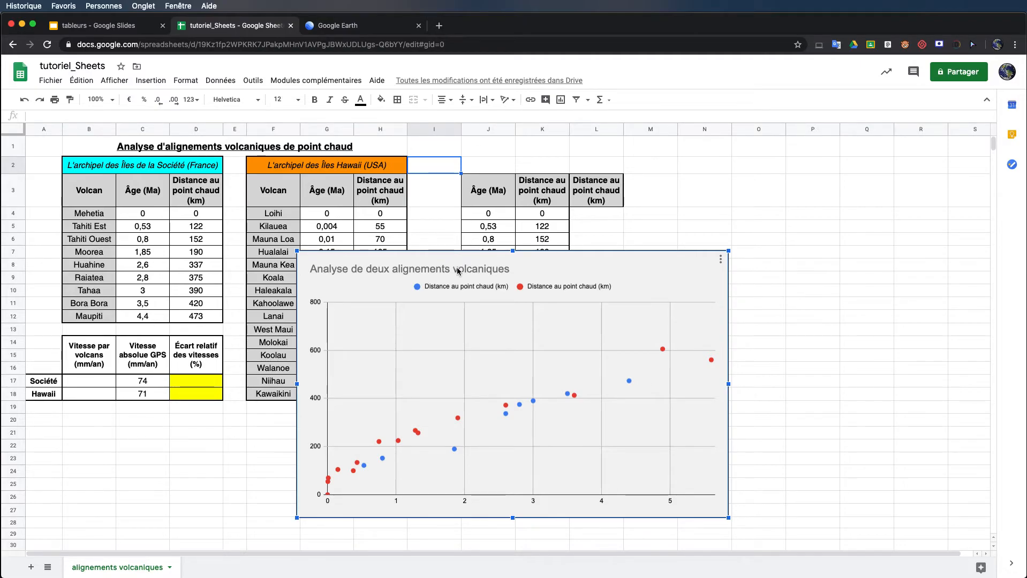
double_click(522, 269)
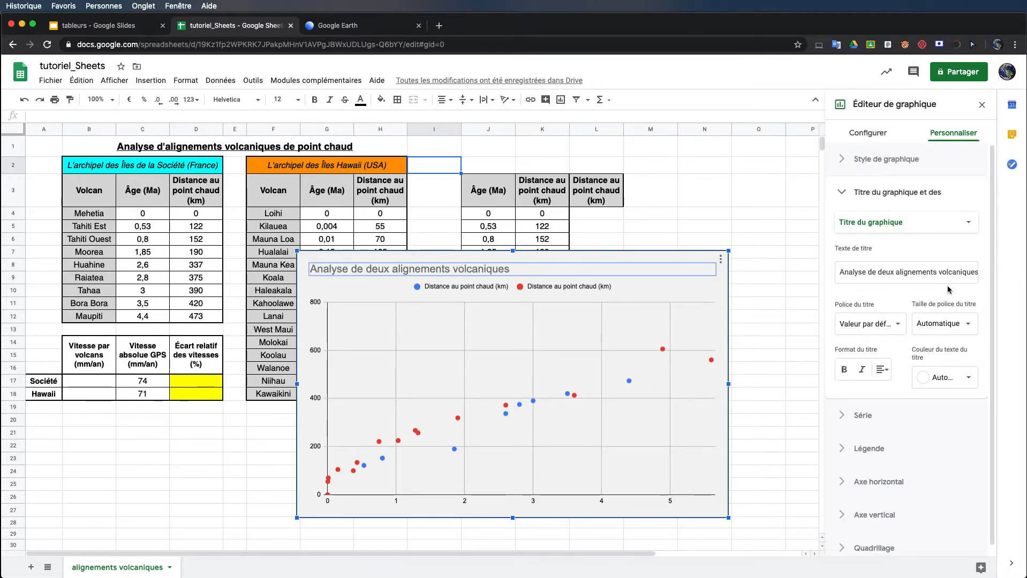
left_click(883, 373)
left_click(897, 391)
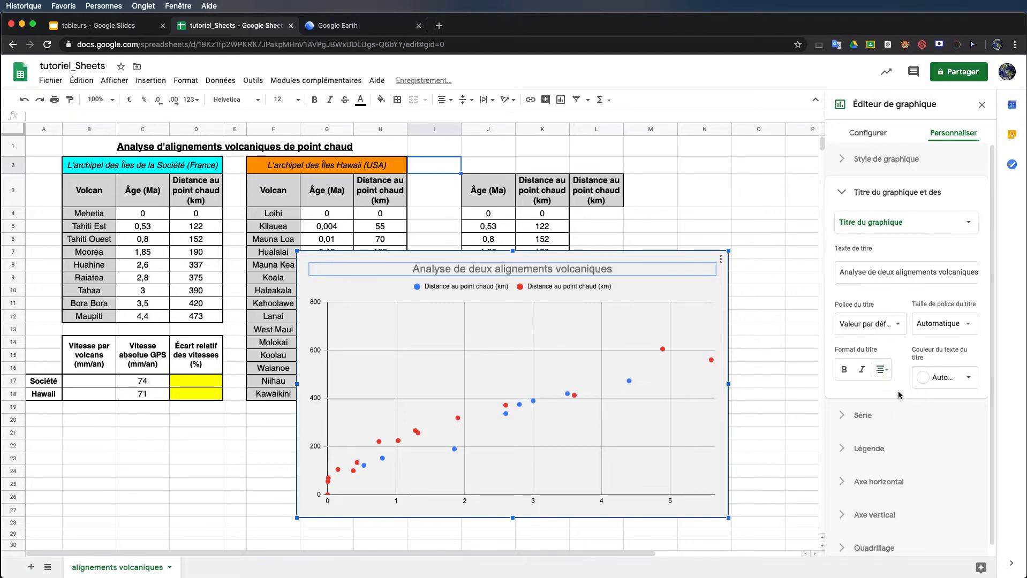
left_click(845, 370)
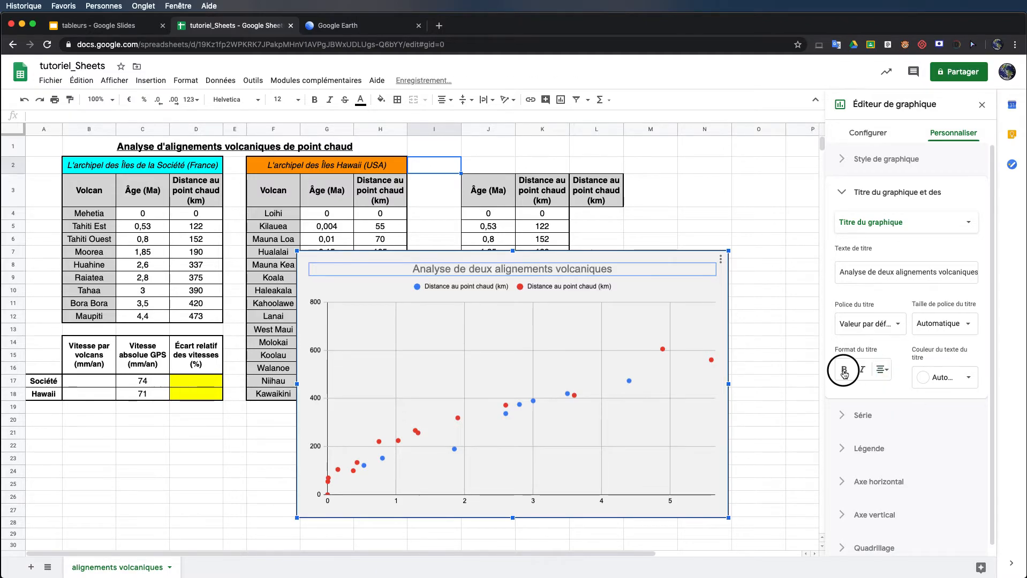
left_click(896, 327)
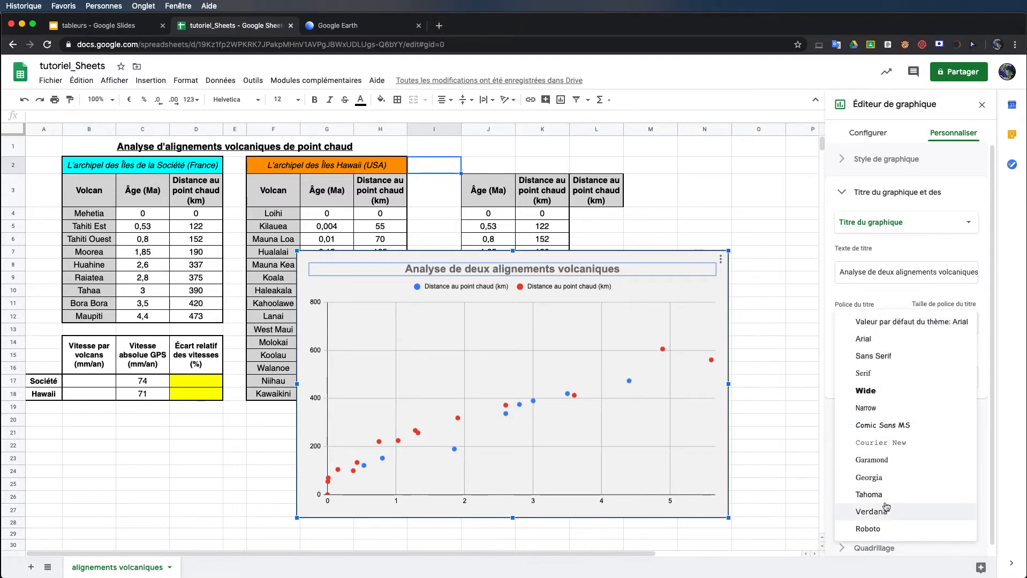
left_click(905, 339)
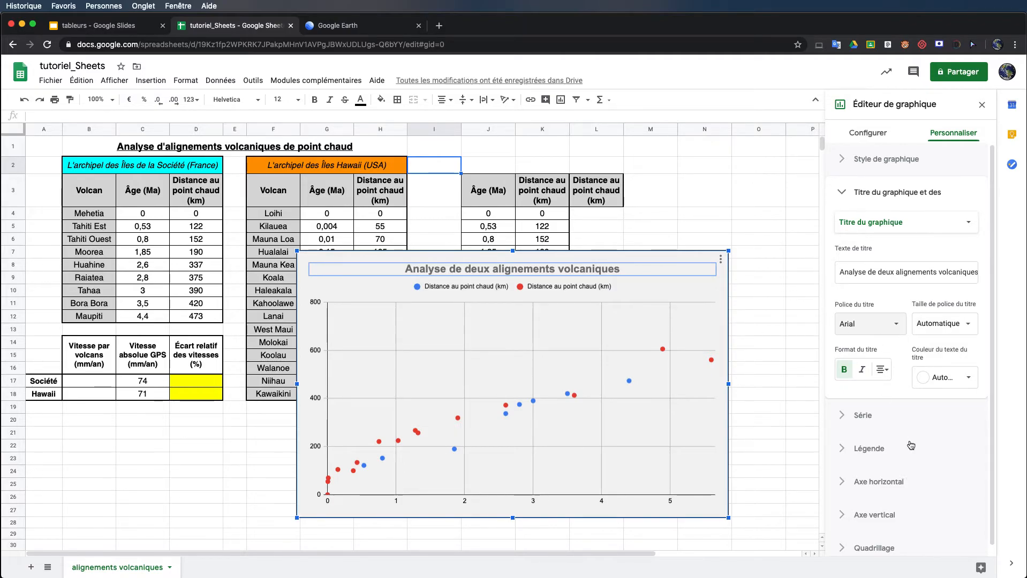
Title the chart's horizontal axis "Âge des volcans (Ma)" in bold, and shift the chart slightly on the sheet.
left_click(970, 224)
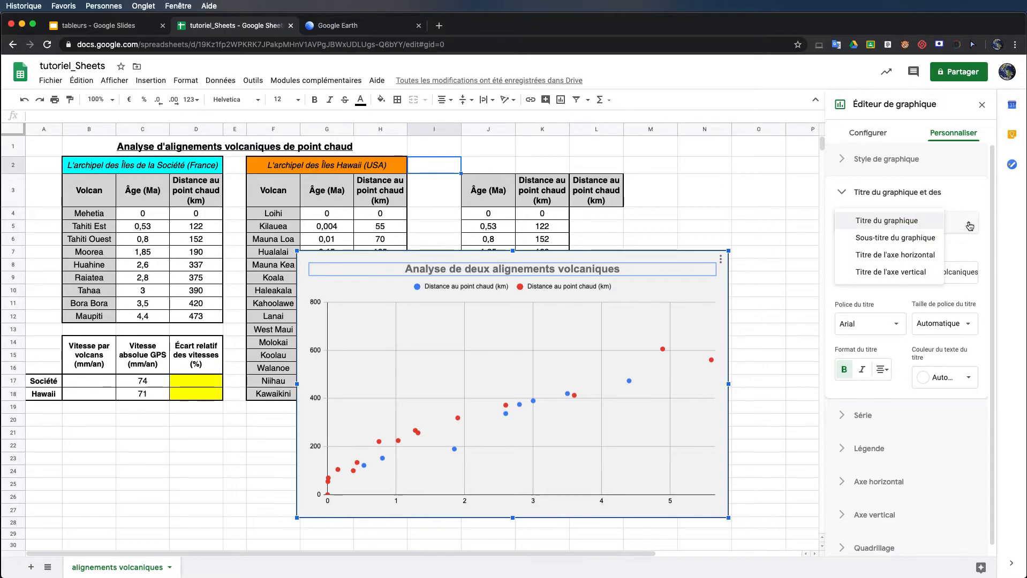
left_click(888, 256)
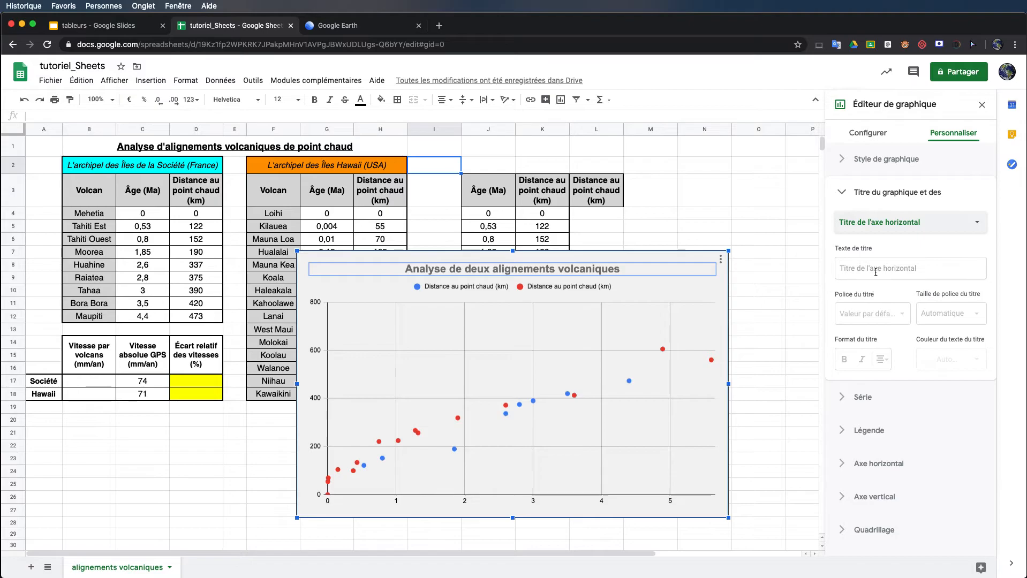
left_click(876, 271)
left_click_drag(590, 251, 566, 251)
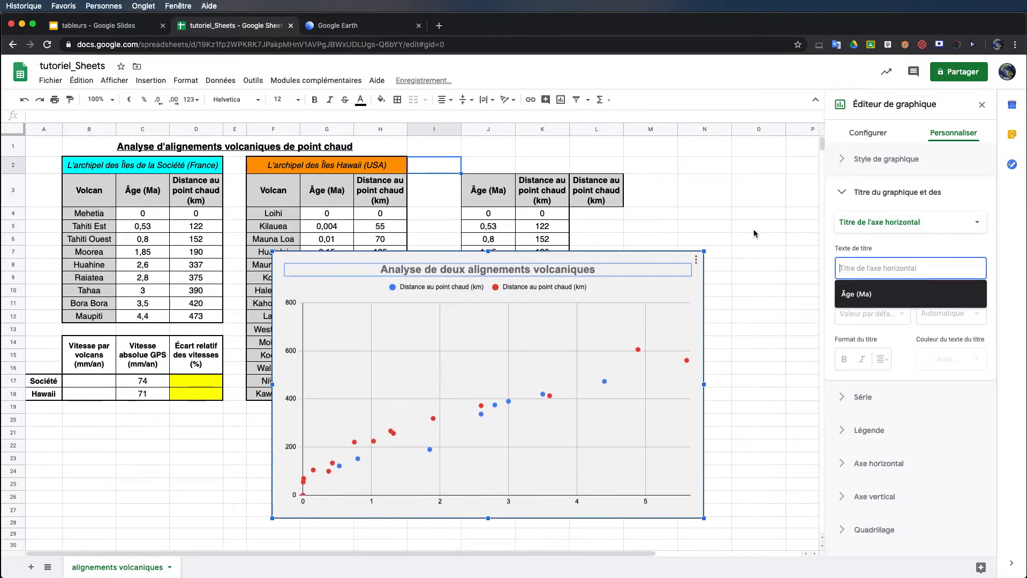
type("¨")
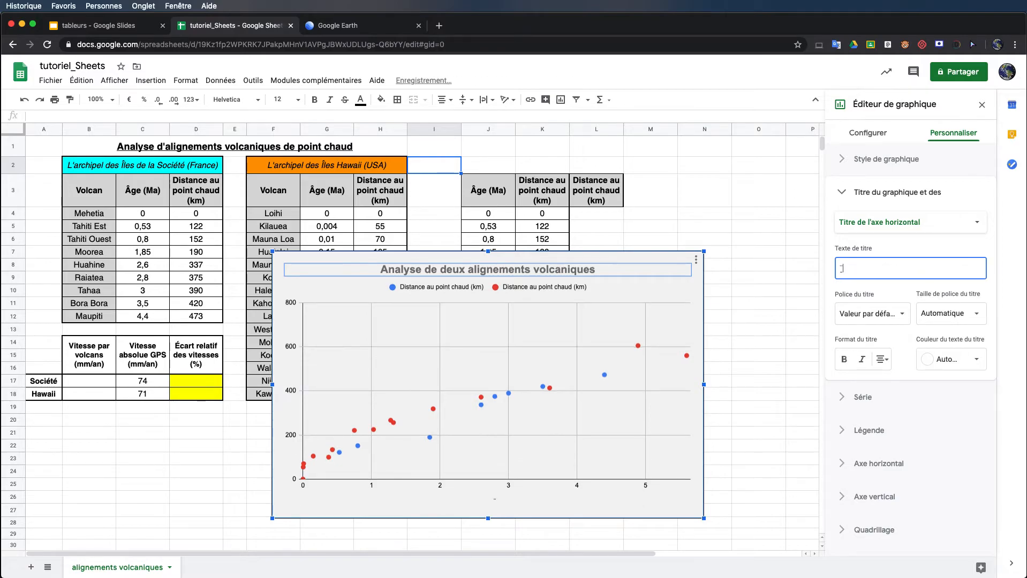
type("Ag")
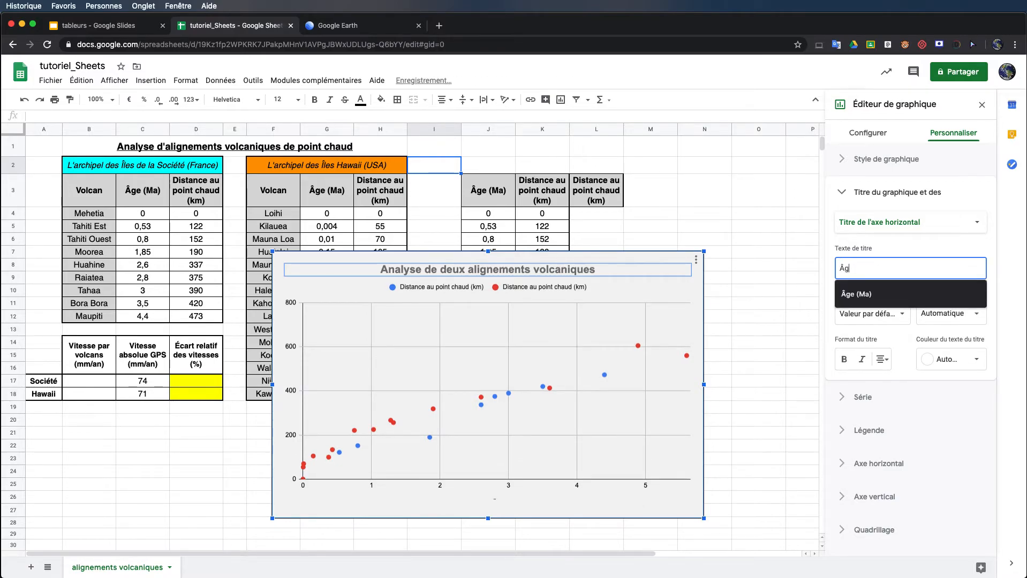
type("e des colv")
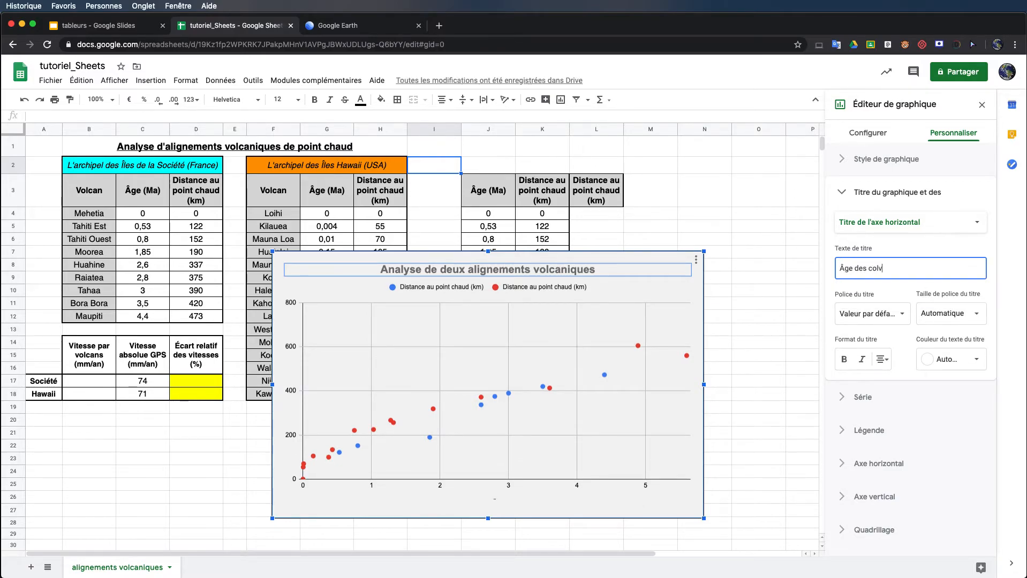
key("BackSpace")
key("BackSpace")
key("BackSpace")
key("BackSpace")
type("volcans (Ma)")
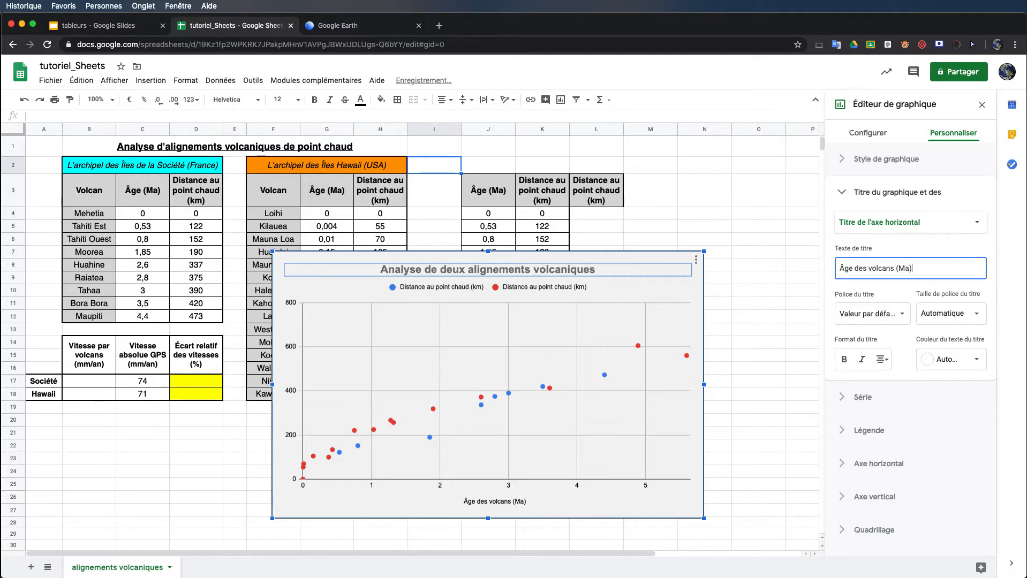
left_click(844, 360)
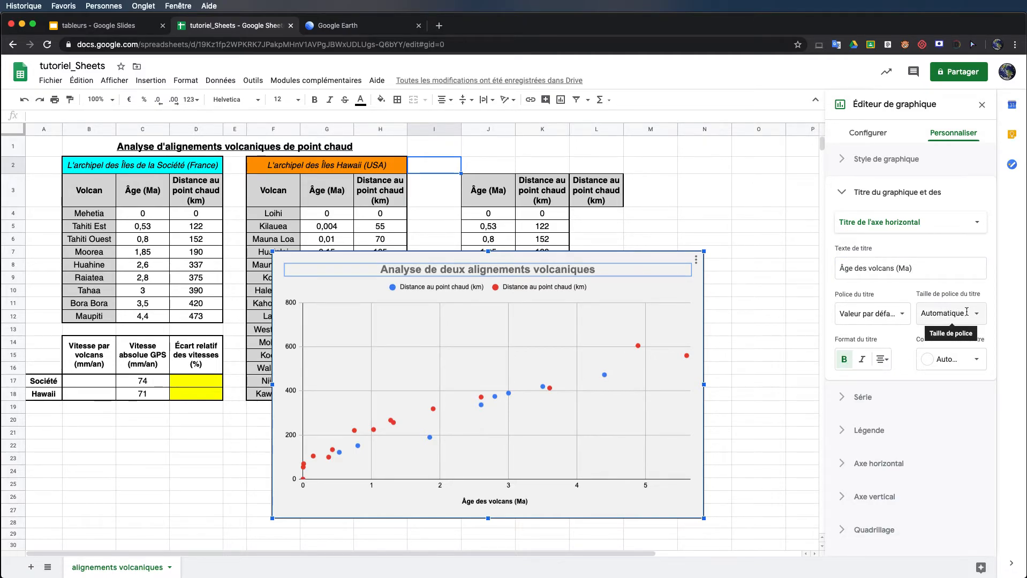
Title the chart's vertical axis "Distance au point chaud (km)" and make that title bold.
left_click(976, 224)
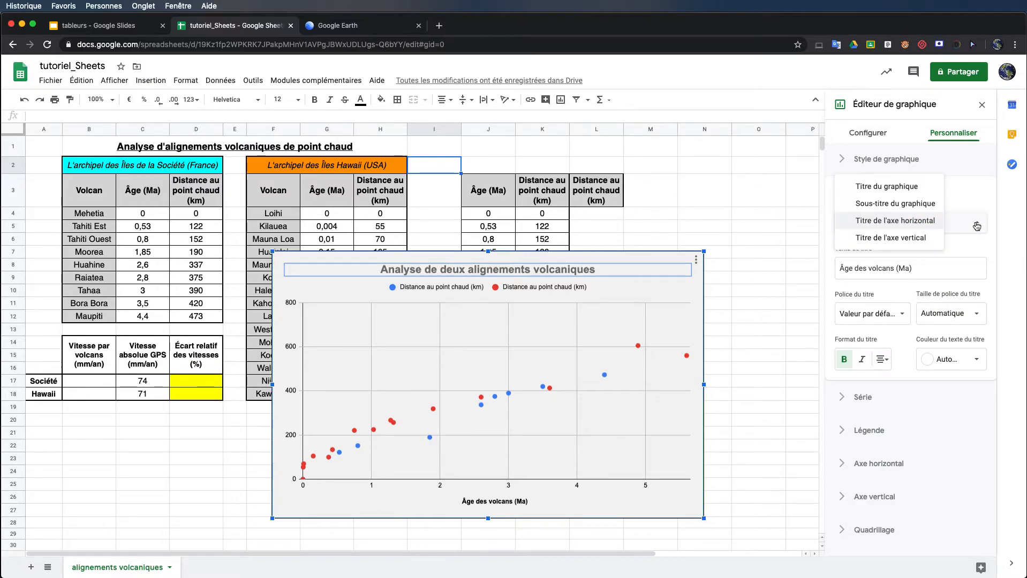
left_click(892, 239)
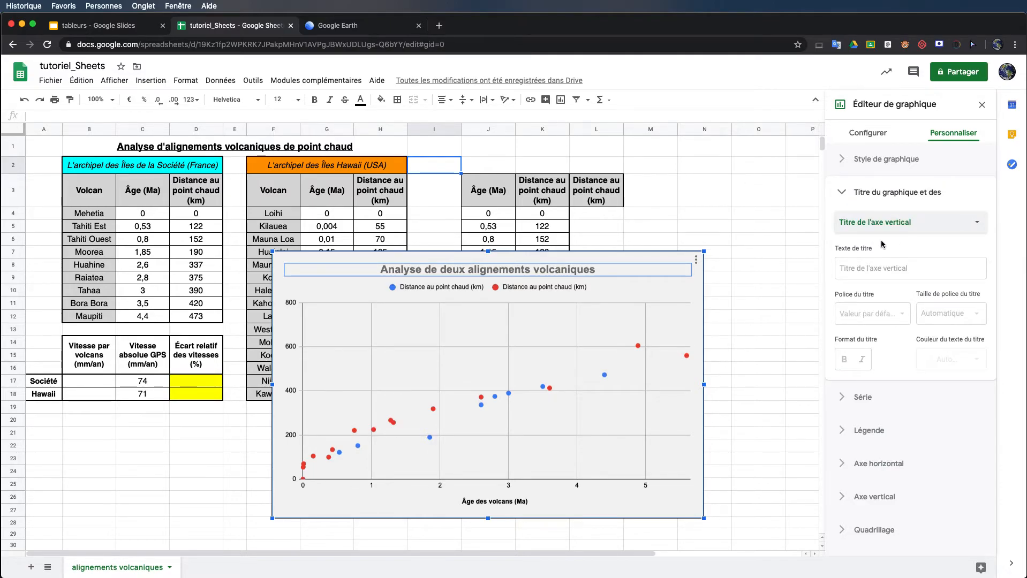
left_click(885, 268)
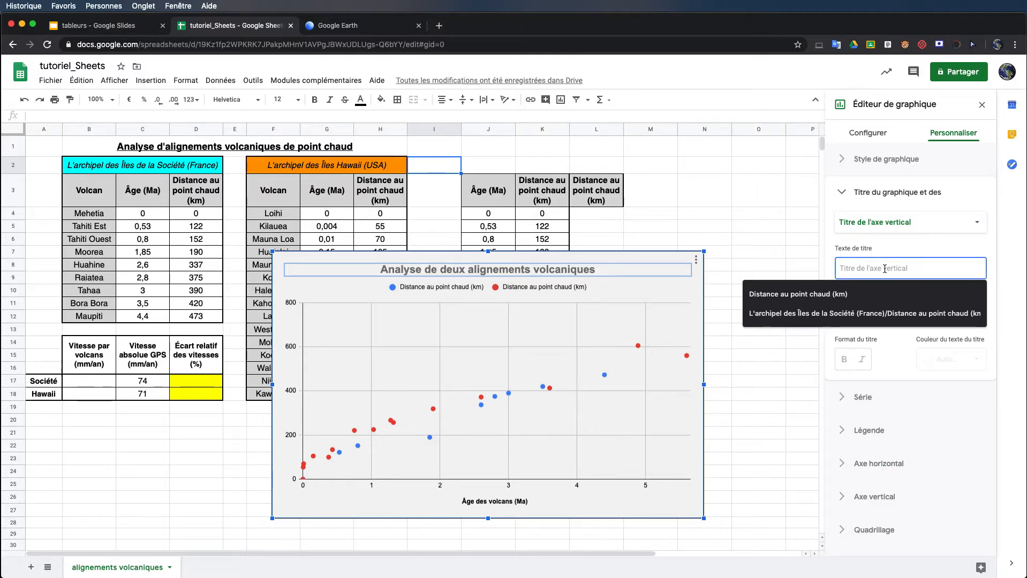
type("Disya")
key("BackSpace")
key("BackSpace")
type("tance au point chaud ")
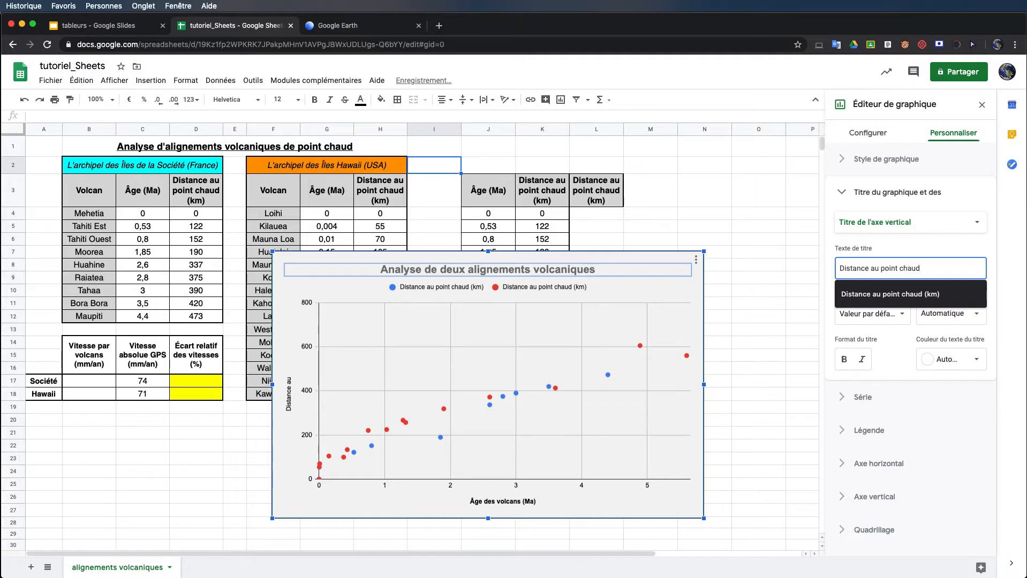
type("(km)")
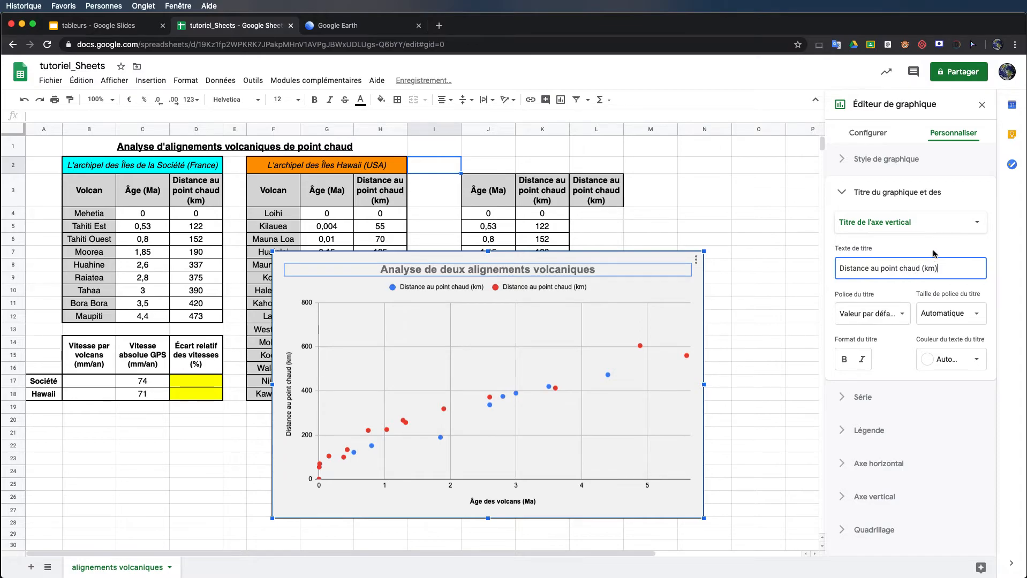
left_click(845, 362)
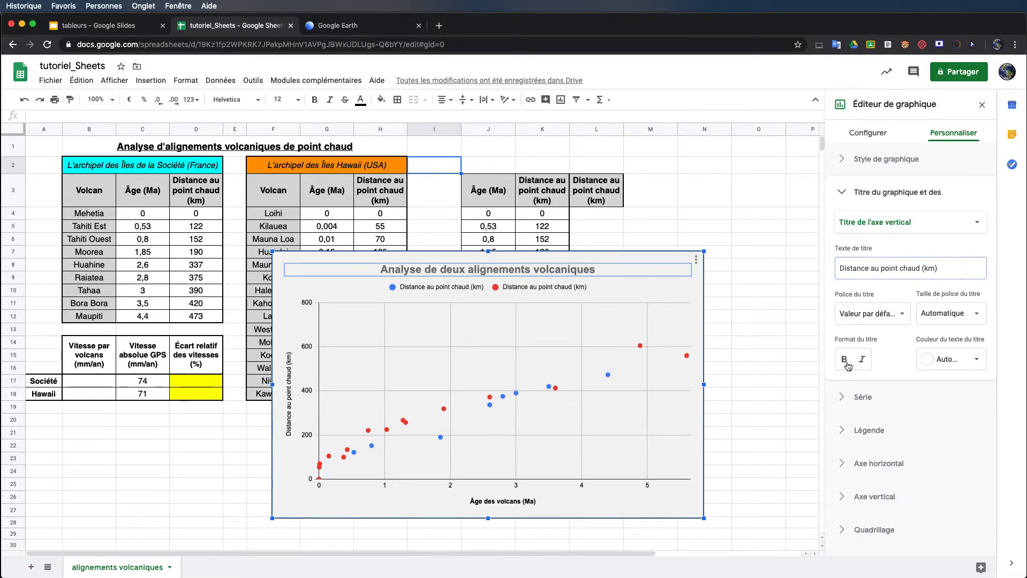
Place the chart slightly lower on the sheet and align the horizontal axis title to the right end of its axis.
left_click(287, 431)
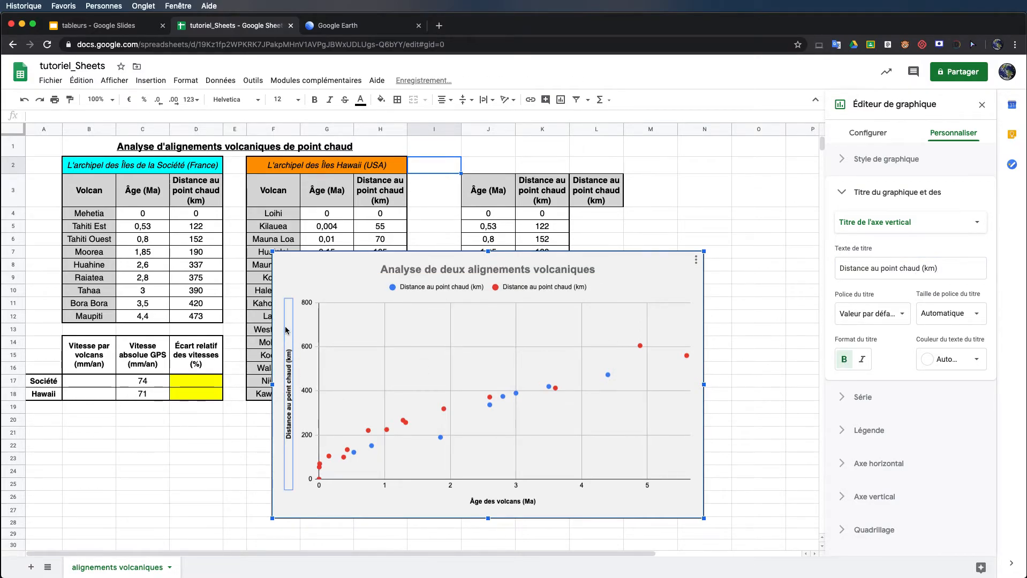
left_click_drag(289, 304, 290, 319)
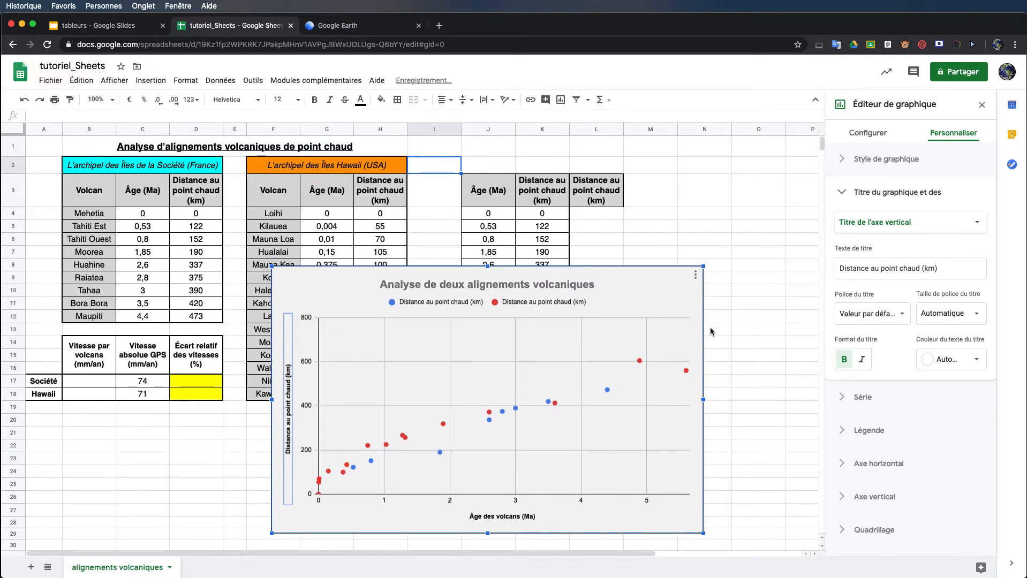
left_click(503, 516)
left_click(503, 515)
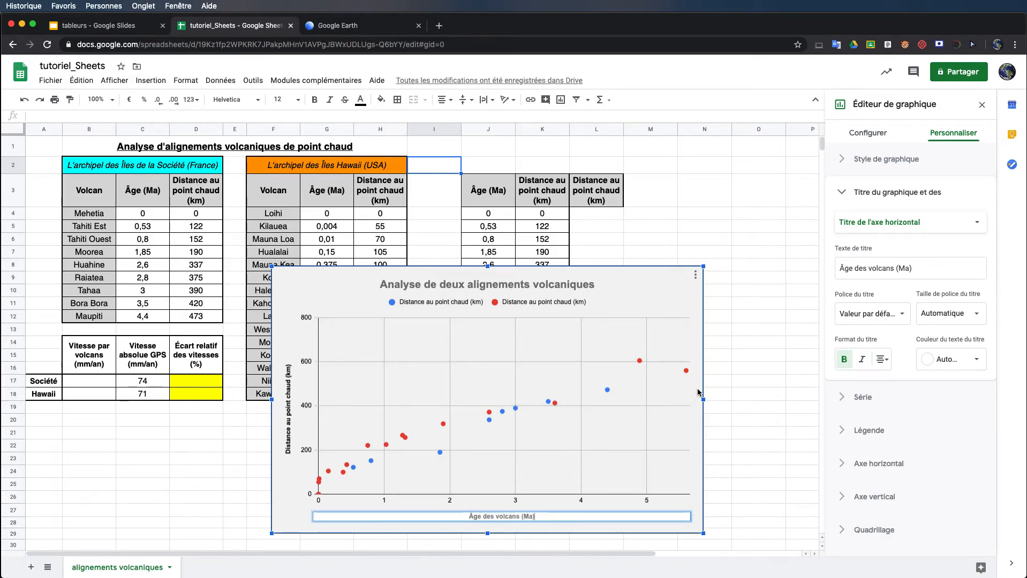
left_click(751, 358)
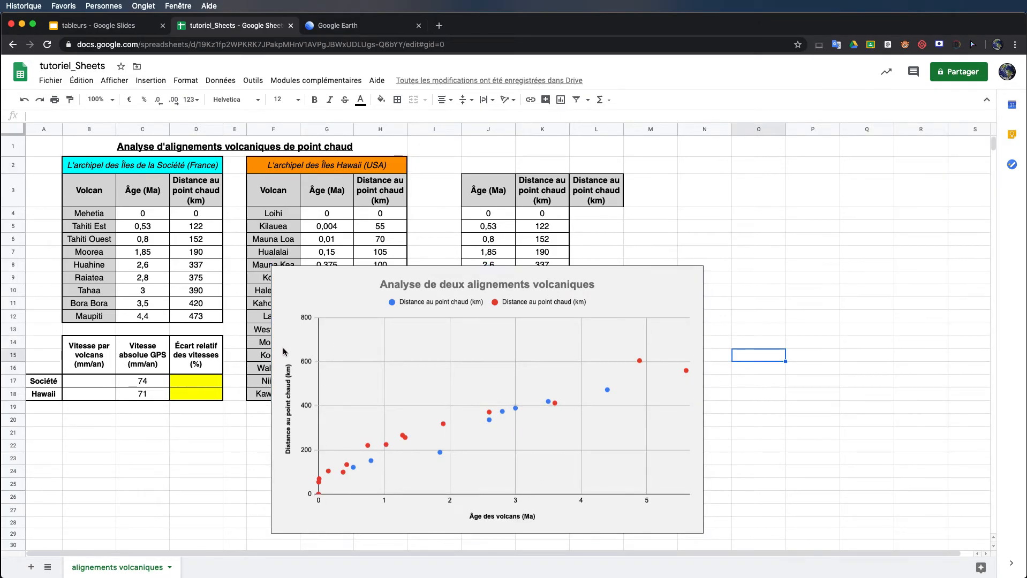
left_click(517, 519)
double_click(518, 517)
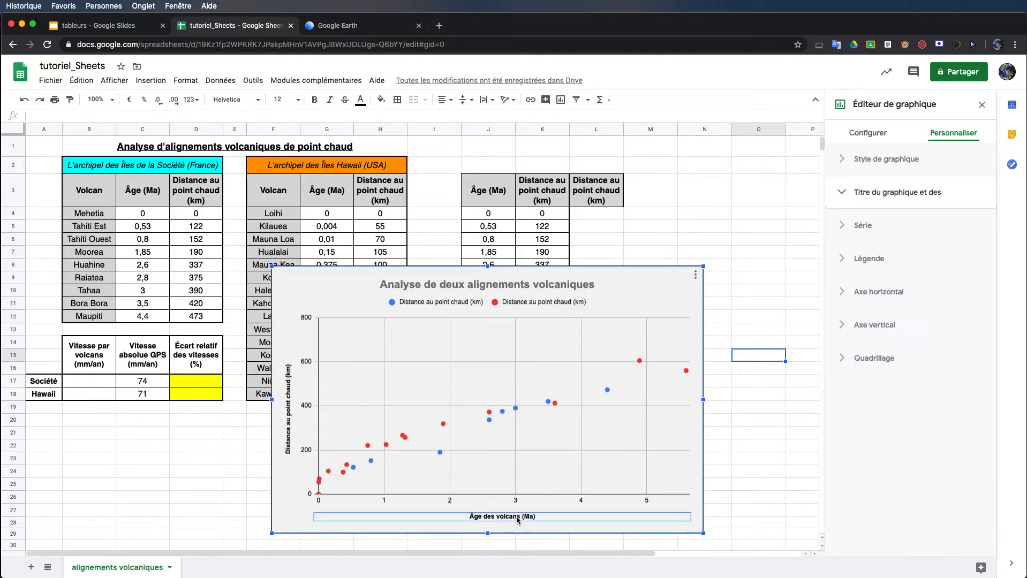
left_click(884, 361)
left_click(913, 381)
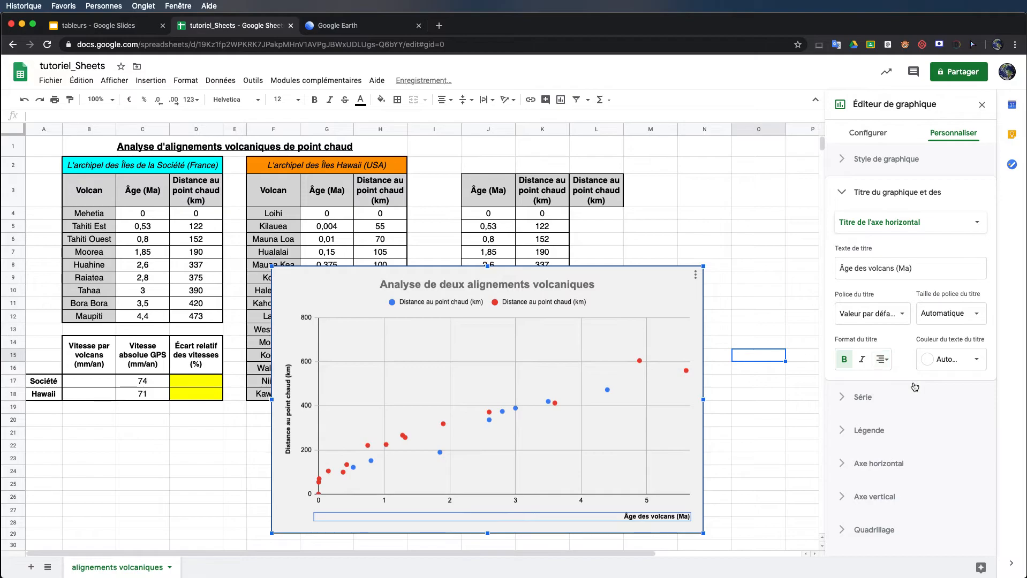
Examine the settings for the vertical axis title, legend position, gridlines and chart style, looking for a way to relabel the legend entries.
left_click(288, 407)
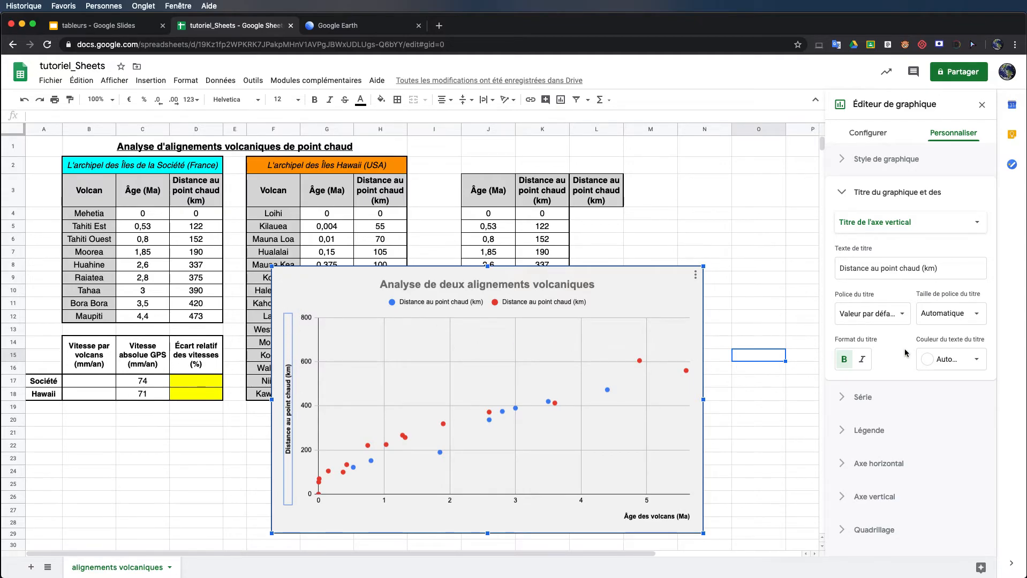
left_click(289, 373)
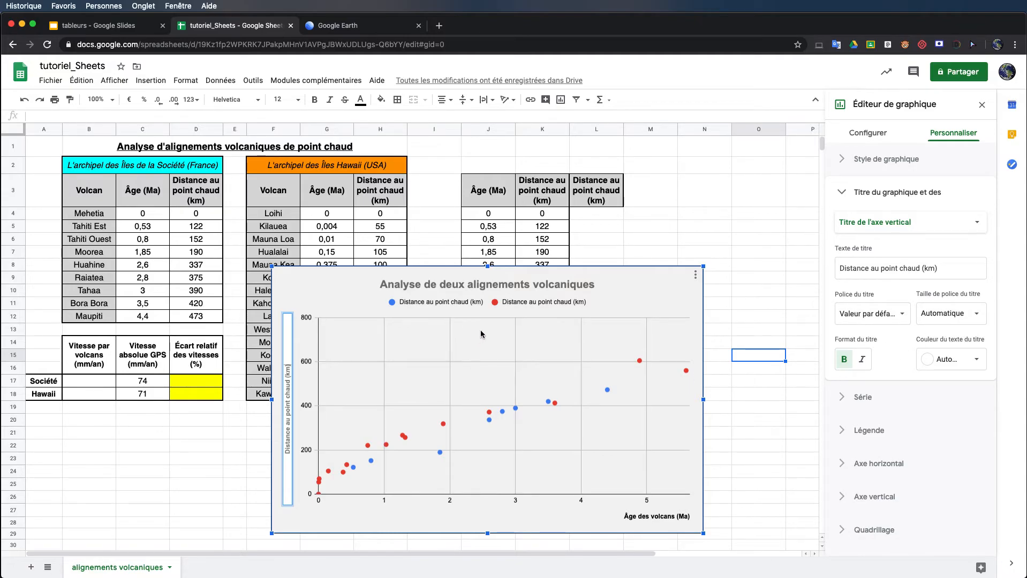
left_click(509, 301)
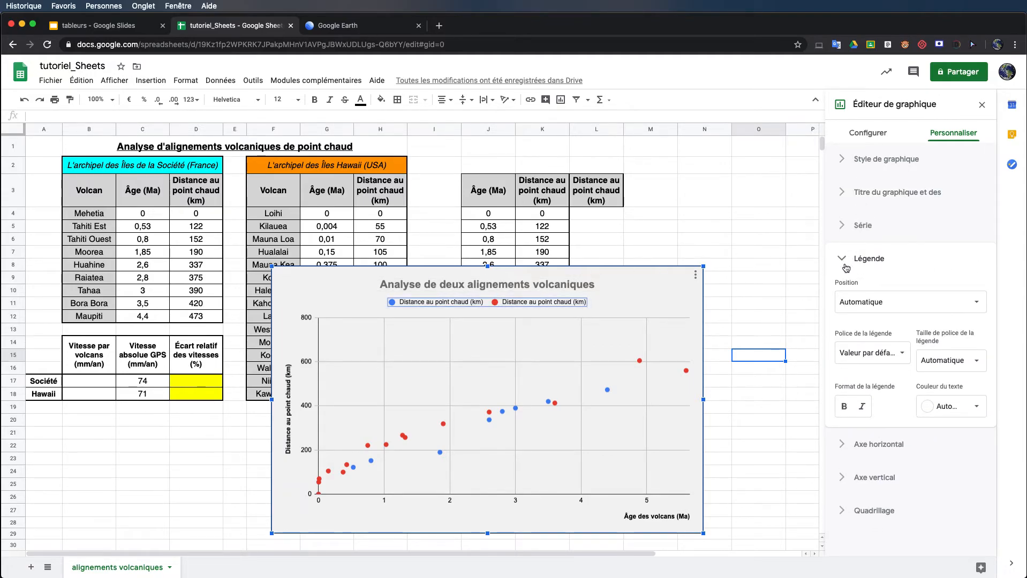
left_click(485, 345)
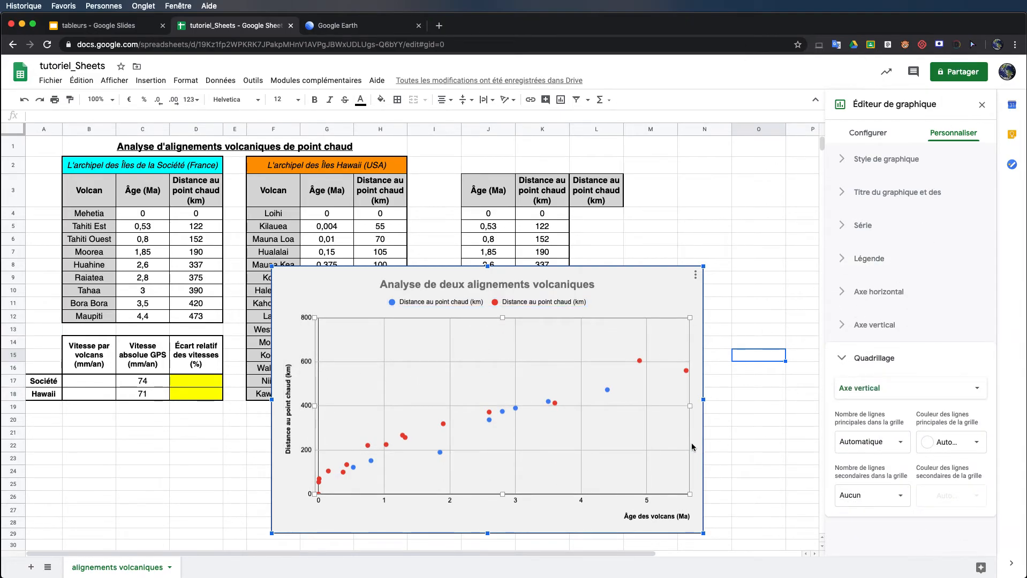
left_click(540, 304)
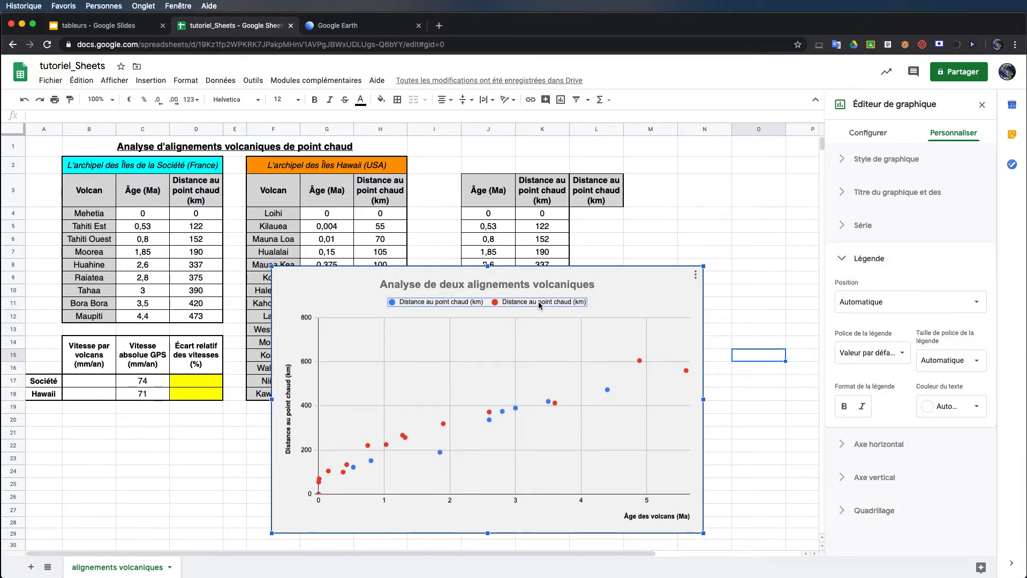
left_click(977, 303)
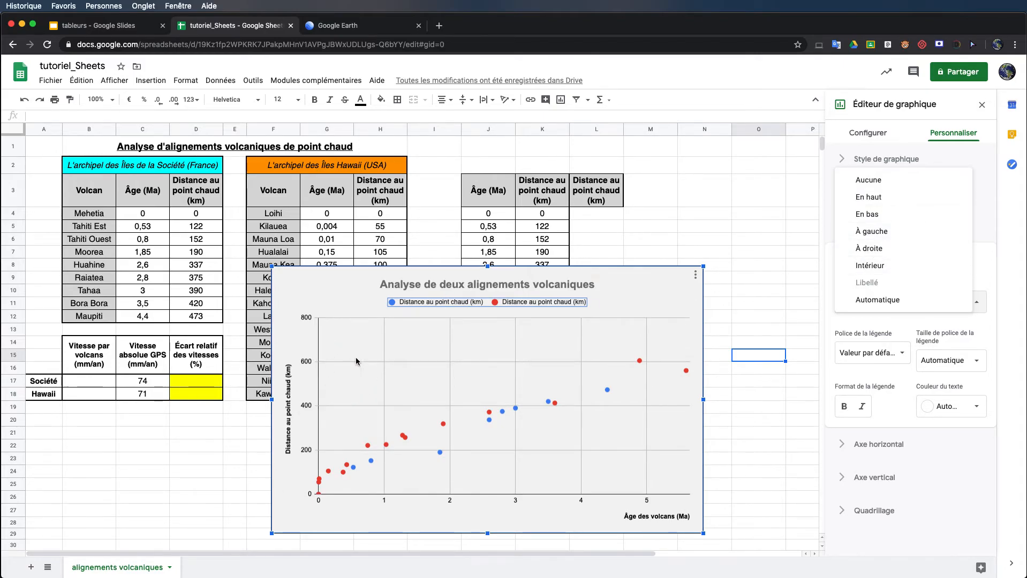
left_click(844, 161)
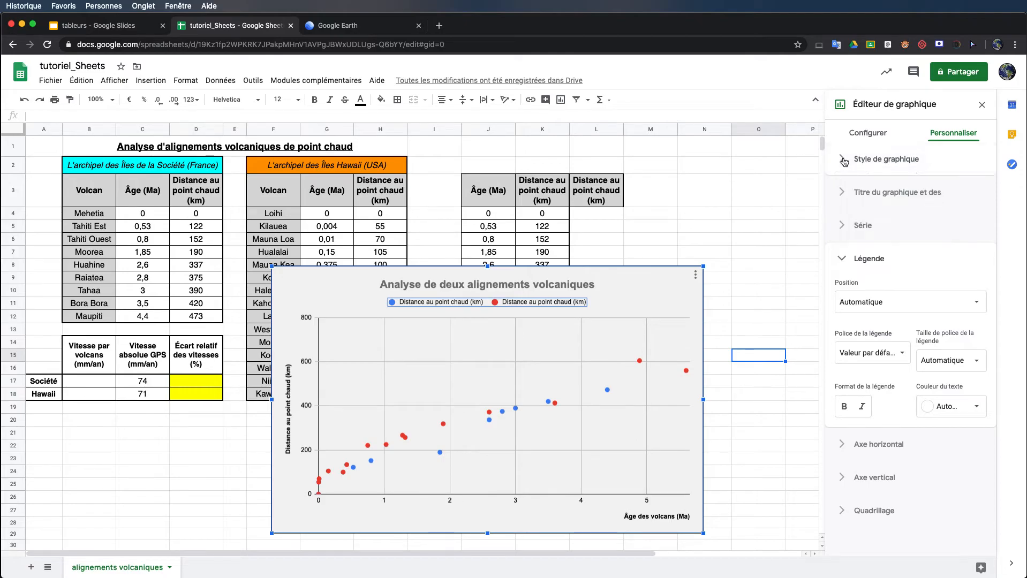
left_click(846, 162)
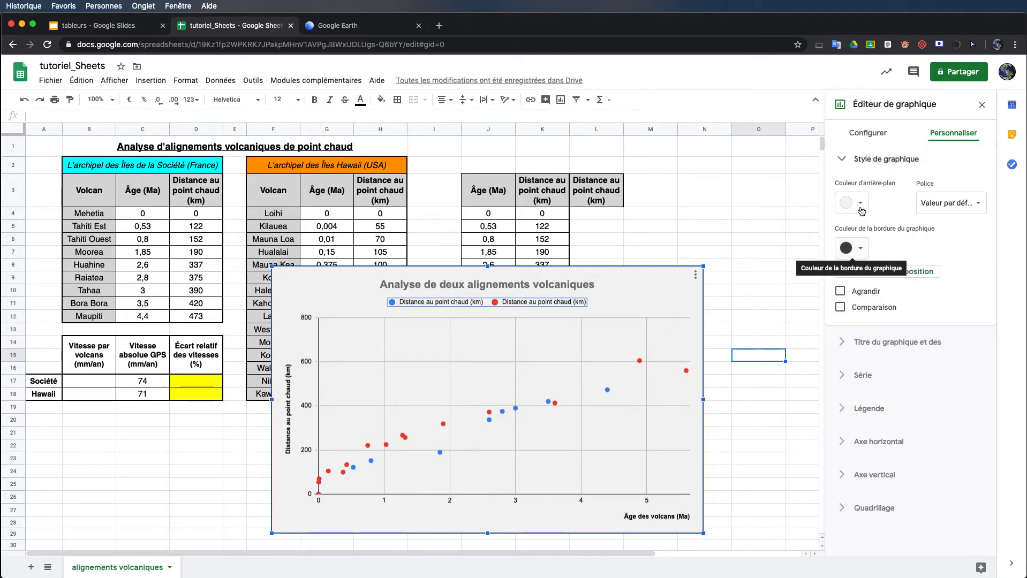
left_click(463, 304)
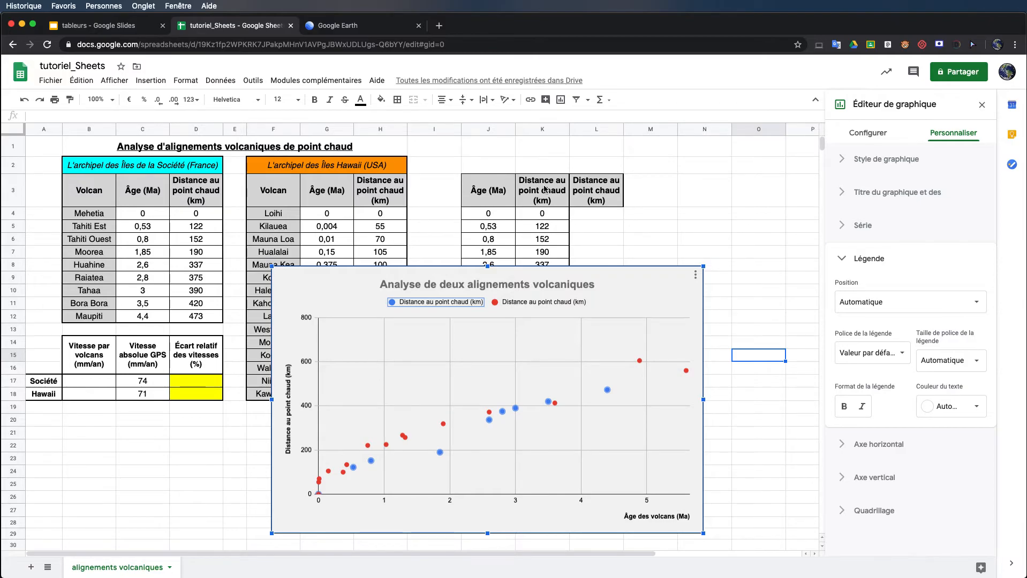
Replace the header in K3 of the combined table with "Société" to name the first chart series.
double_click(545, 188)
key("BackSpace")
key("BackSpace")
key("BackSpace")
key("BackSpace")
key("BackSpace")
key("BackSpace")
key("BackSpace")
key("BackSpace")
key("BackSpace")
key("BackSpace")
key("BackSpace")
key("BackSpace")
key("BackSpace")
key("BackSpace")
key("BackSpace")
key("BackSpace")
key("BackSpace")
key("BackSpace")
key("BackSpace")
key("BackSpace")
key("BackSpace")
key("BackSpace")
key("BackSpace")
key("BackSpace")
key("BackSpace")
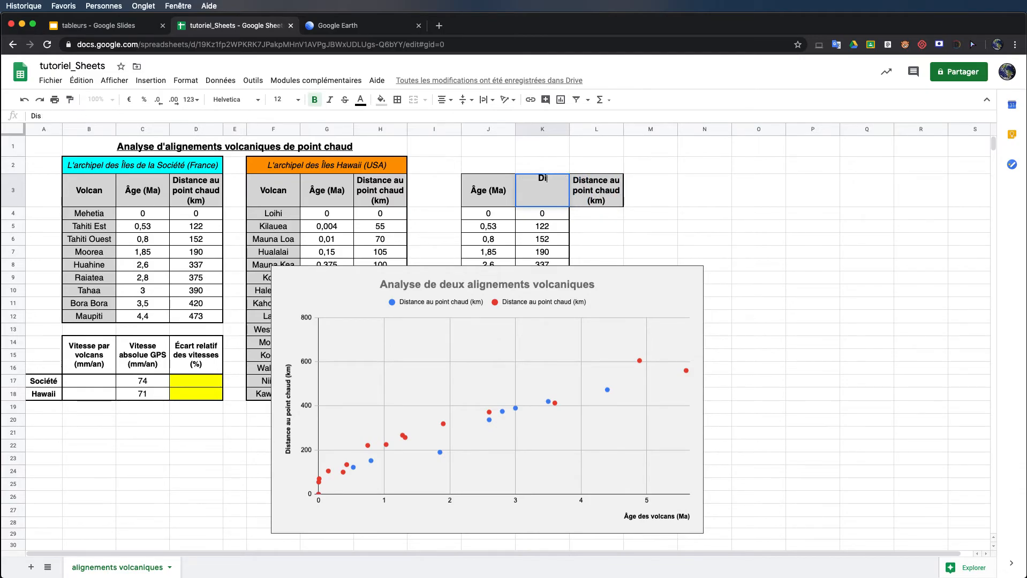
type("Scoiété")
key("BackSpace")
key("BackSpace")
key("BackSpace")
type("oxi")
type("ciété")
left_click(859, 194)
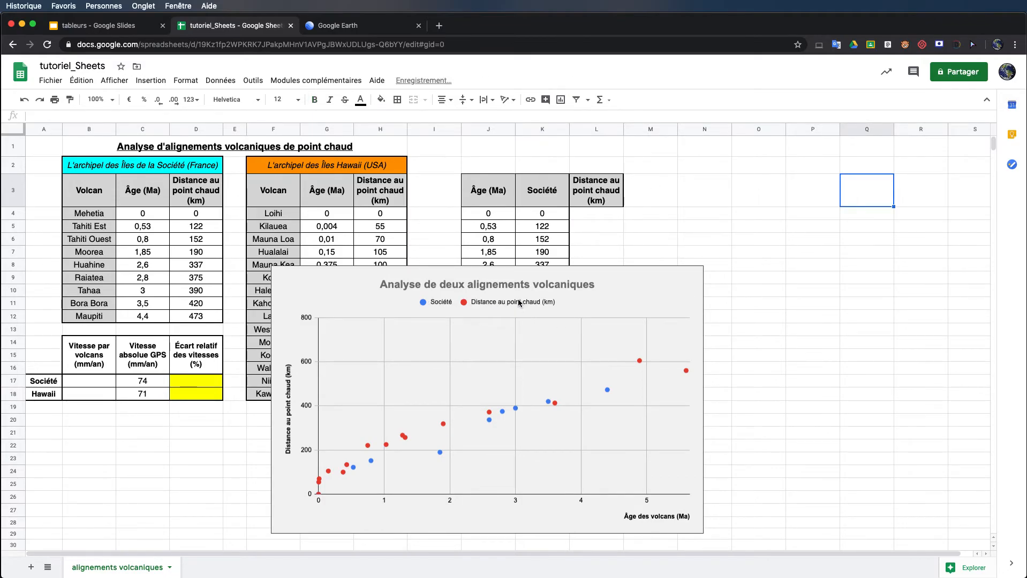
Replace the header in L3 of the combined table with "Hawai" to name the second chart series, and reselect that cell.
double_click(608, 183)
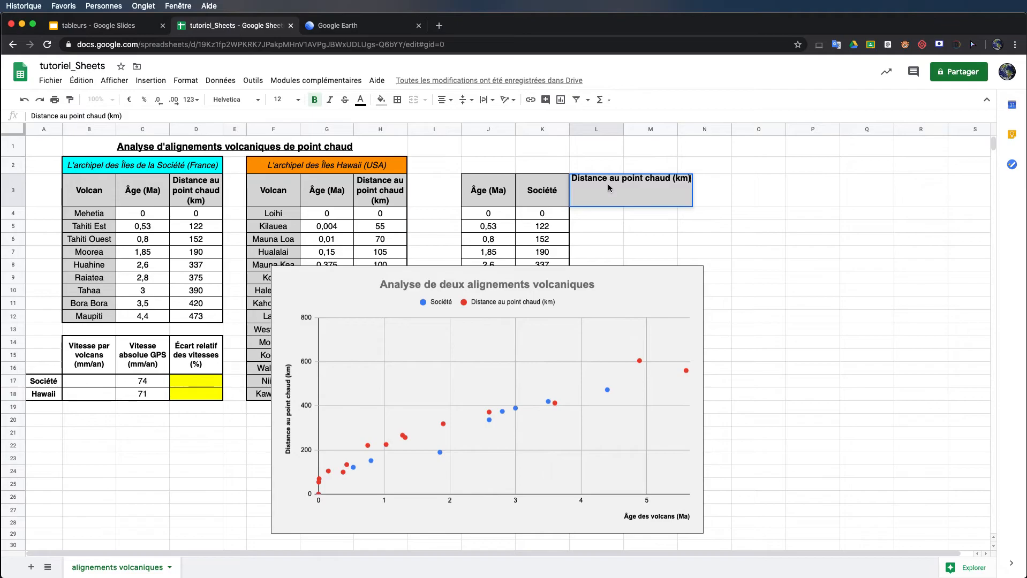
key("ctrl+a")
type("Hawai")
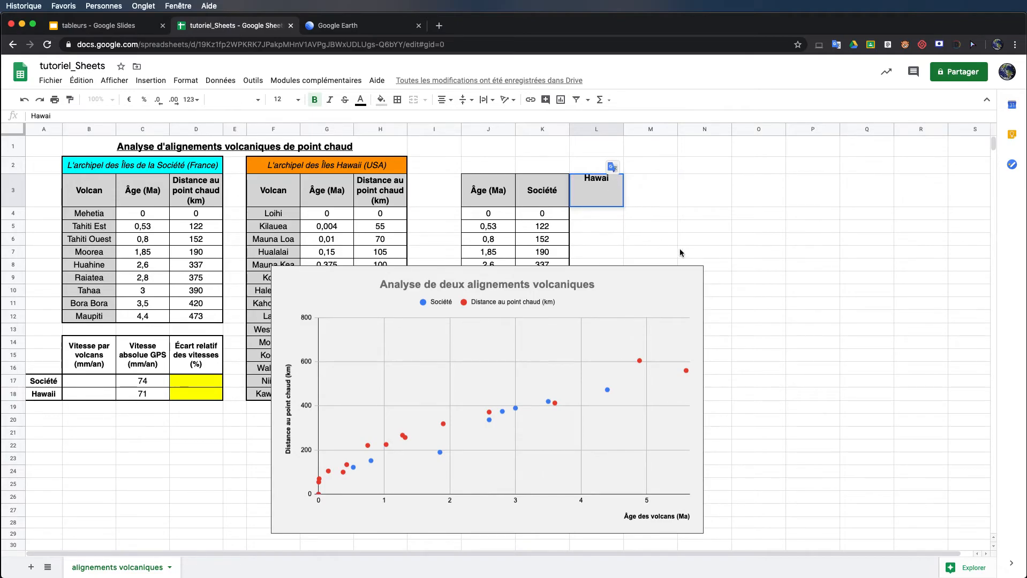
left_click(724, 231)
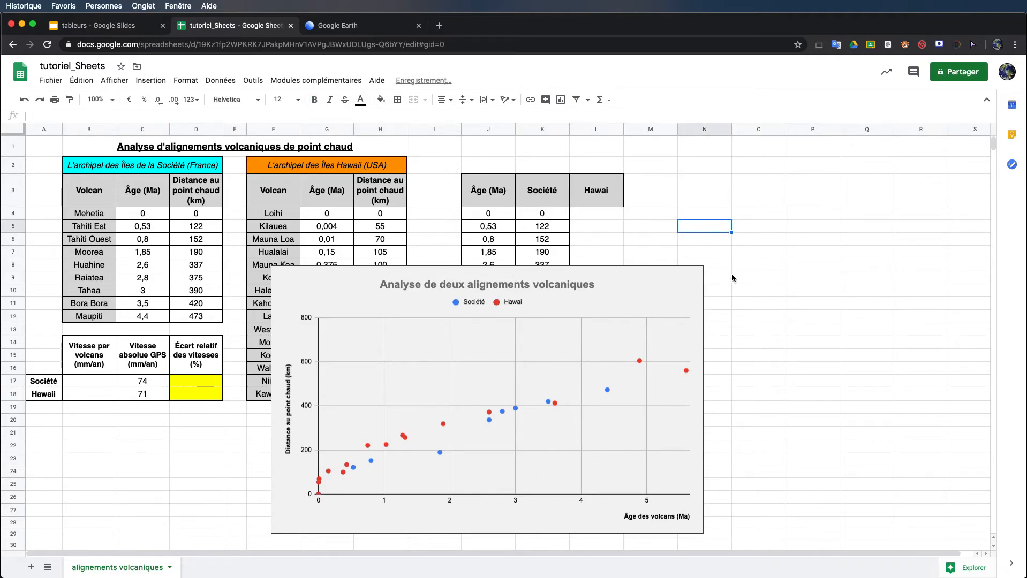
left_click(596, 191)
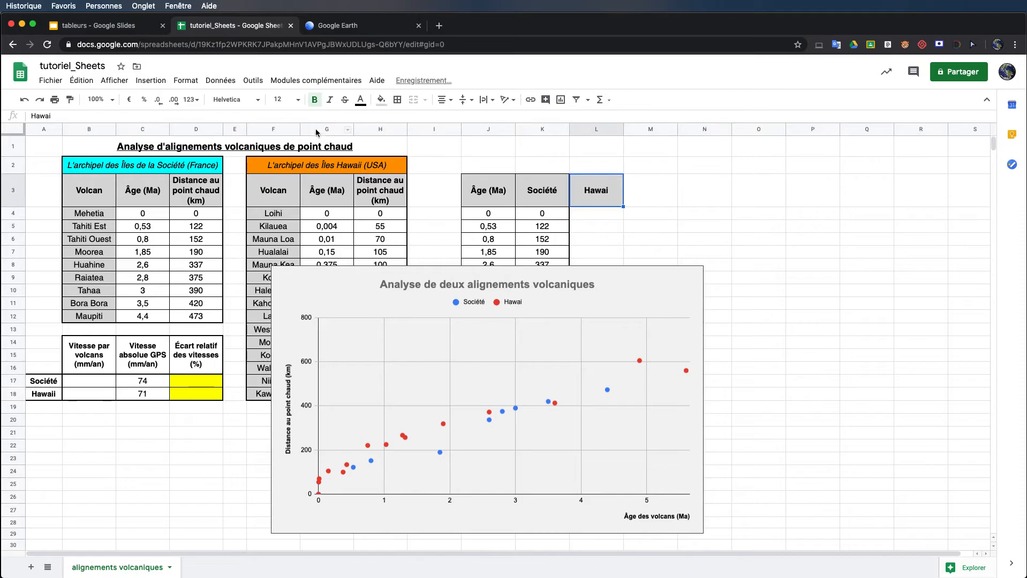
Correct the second series header in L3 of the combined table to "Hawaii".
left_click(108, 117)
type("i")
left_click(736, 170)
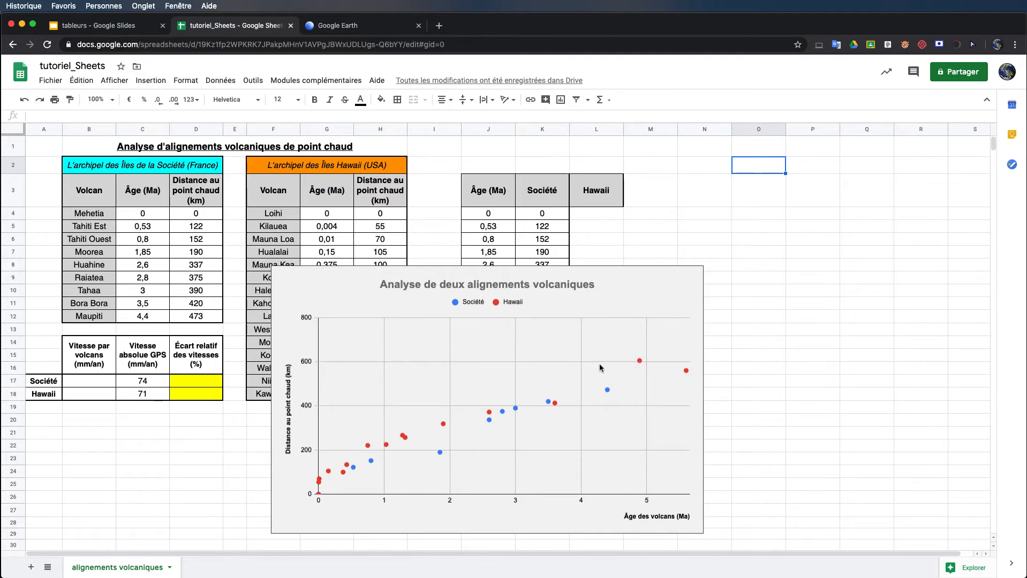
Open the chart's series settings and set the Société series colour to cyan.
left_click(490, 424)
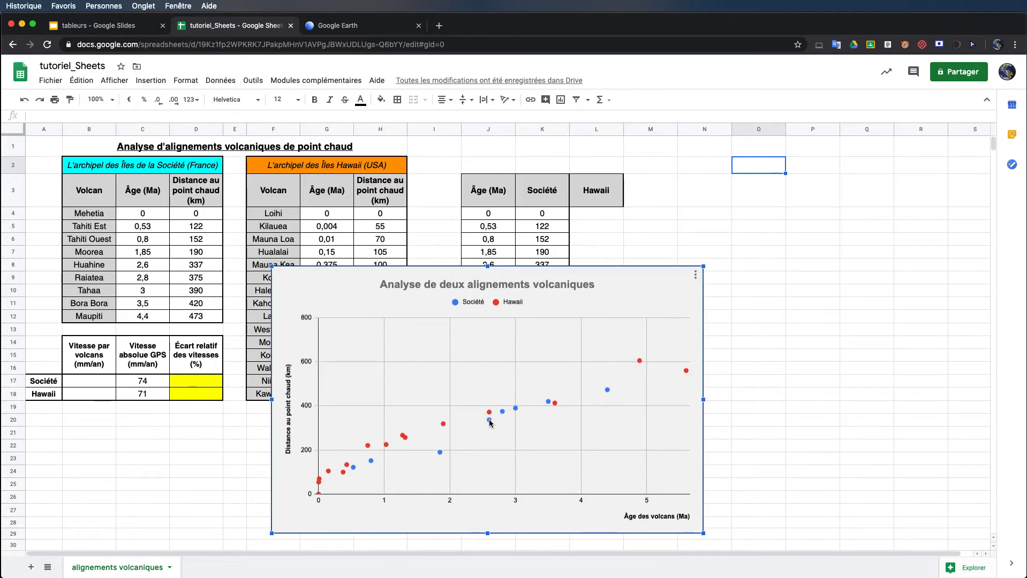
mouse_move(448, 427)
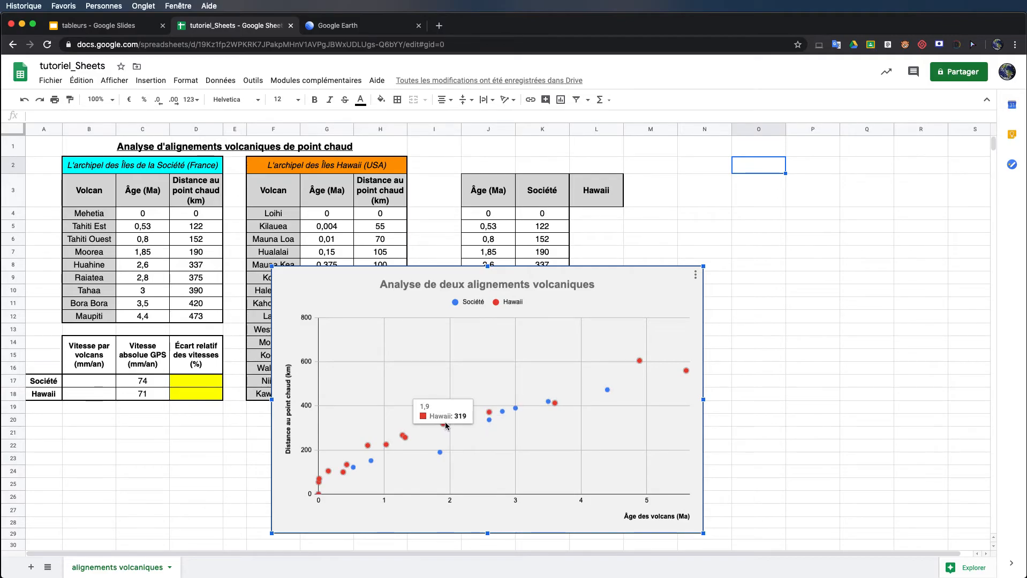
double_click(407, 440)
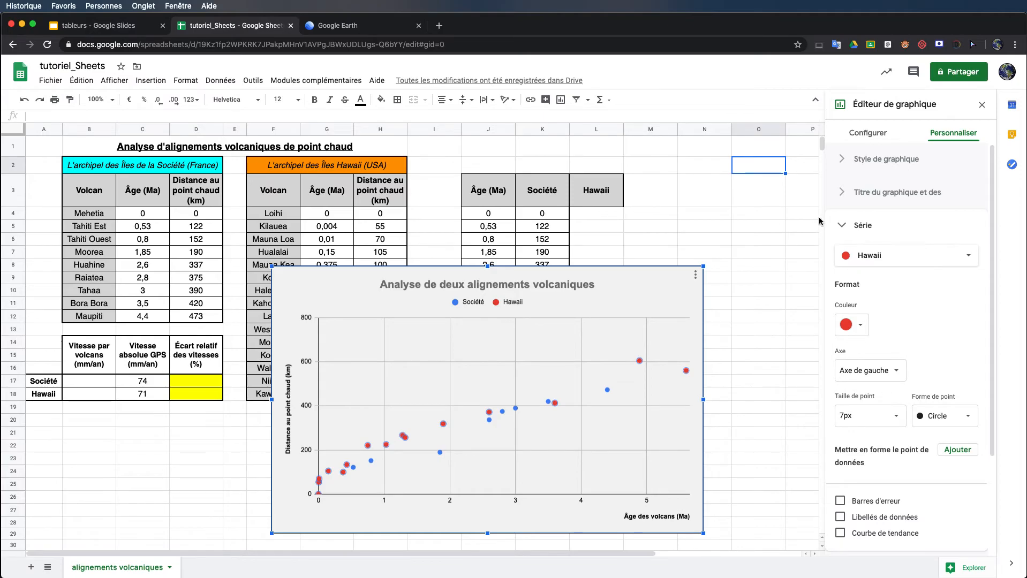
scroll(879, 328, "down", 3)
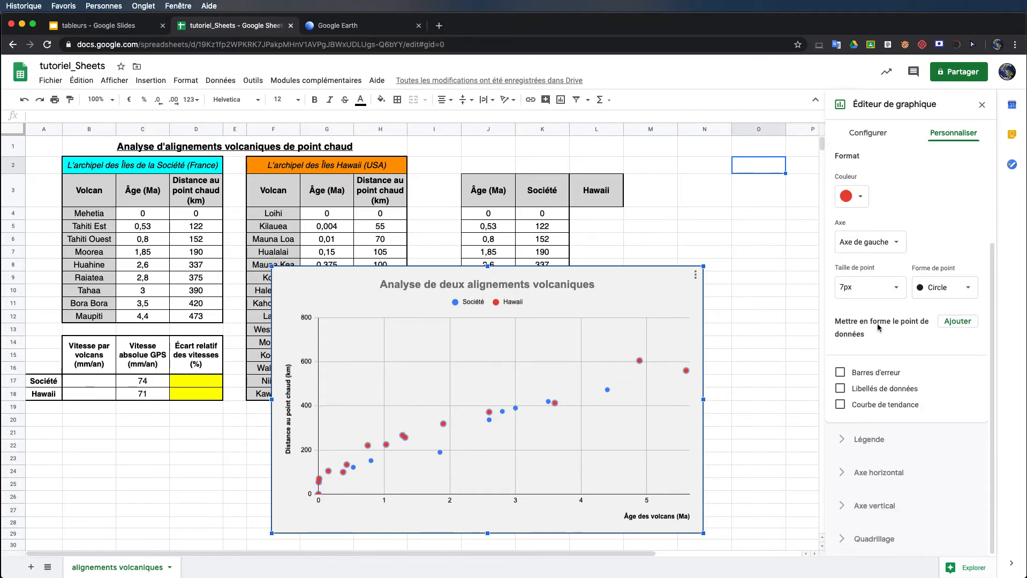
scroll(878, 300, "up", 3)
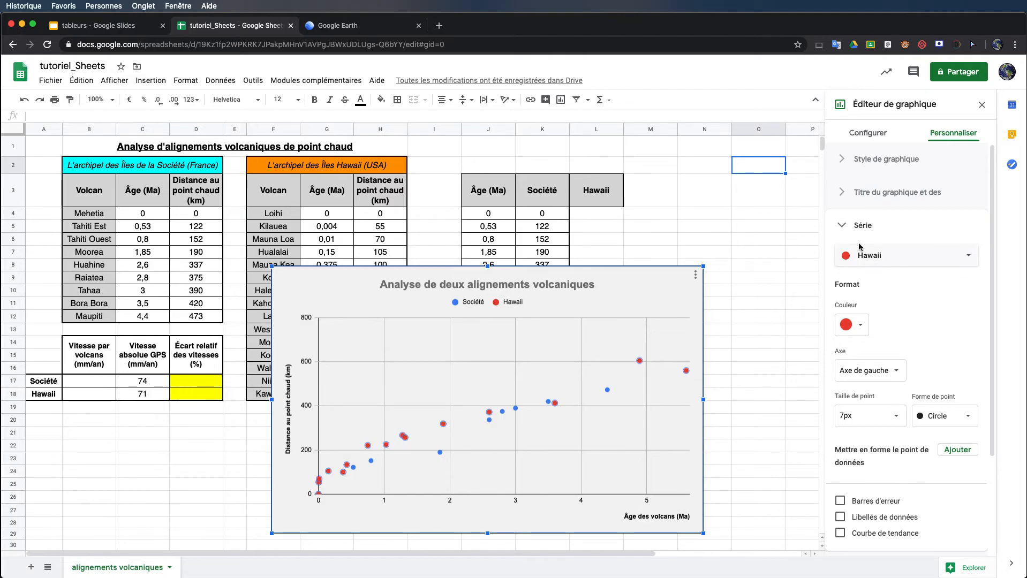
left_click(969, 257)
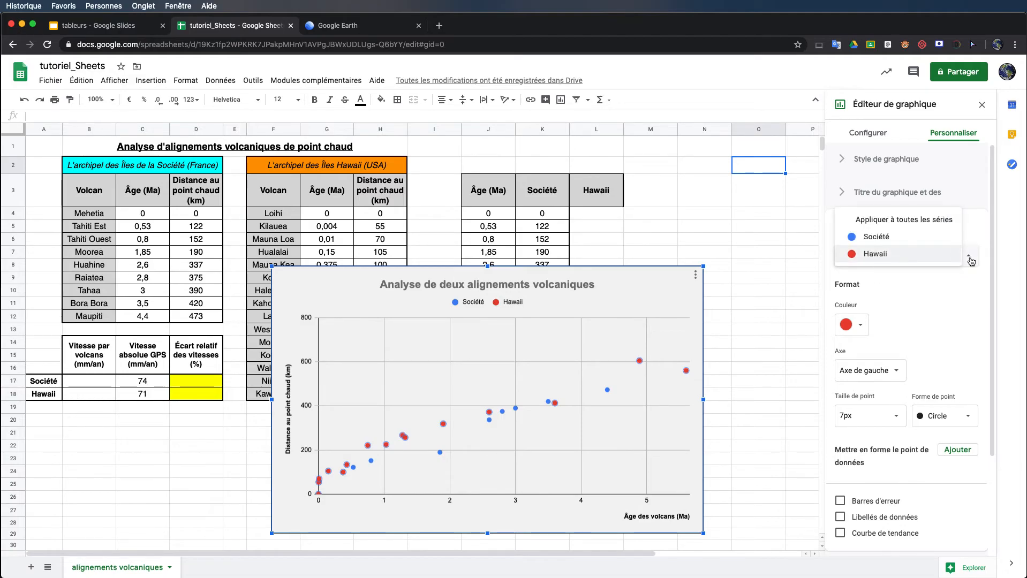
left_click(884, 240)
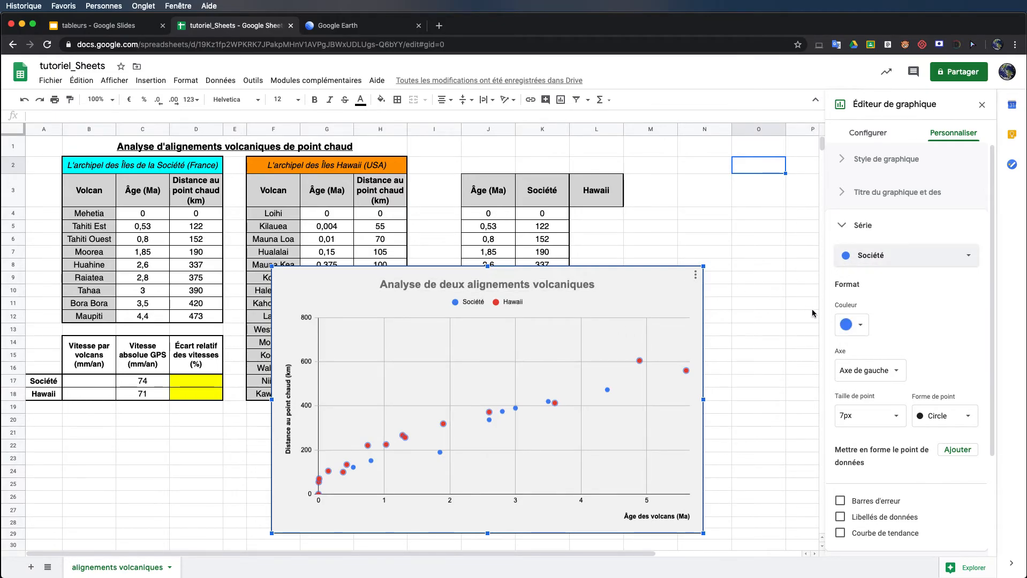
left_click(858, 324)
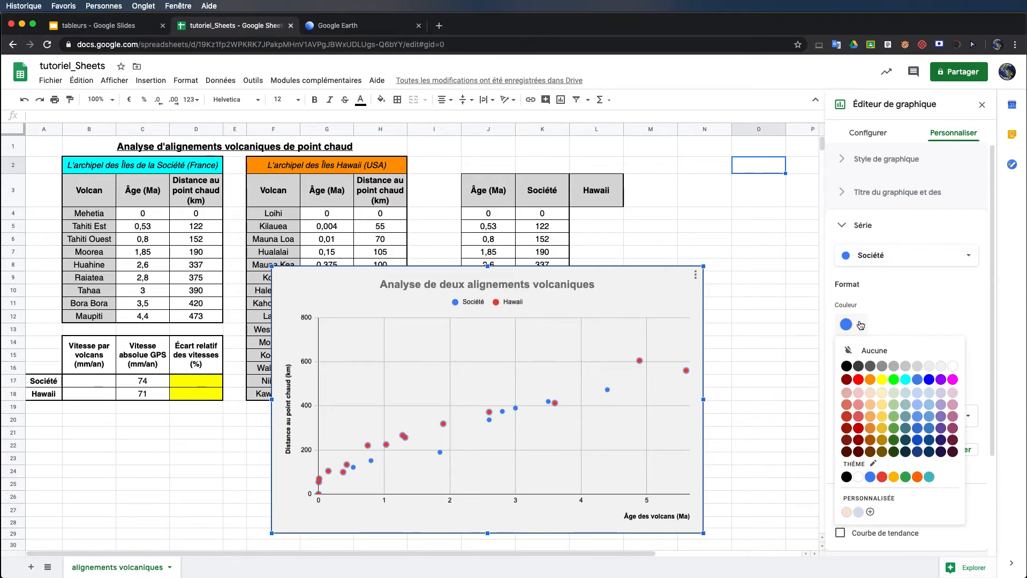
left_click(906, 381)
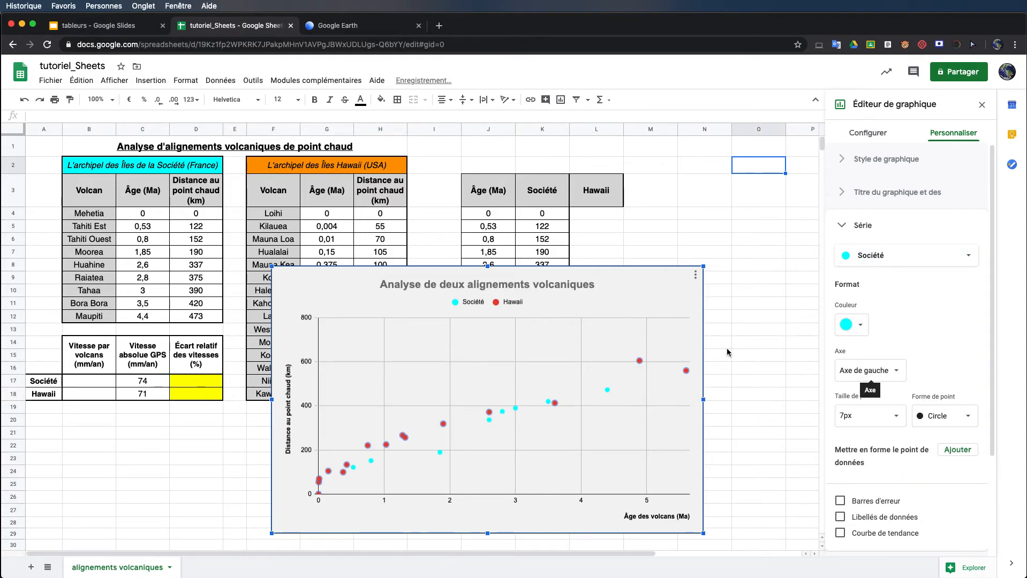
Set the Hawaii series colour to orange in the scatter chart.
left_click(961, 256)
left_click(899, 271)
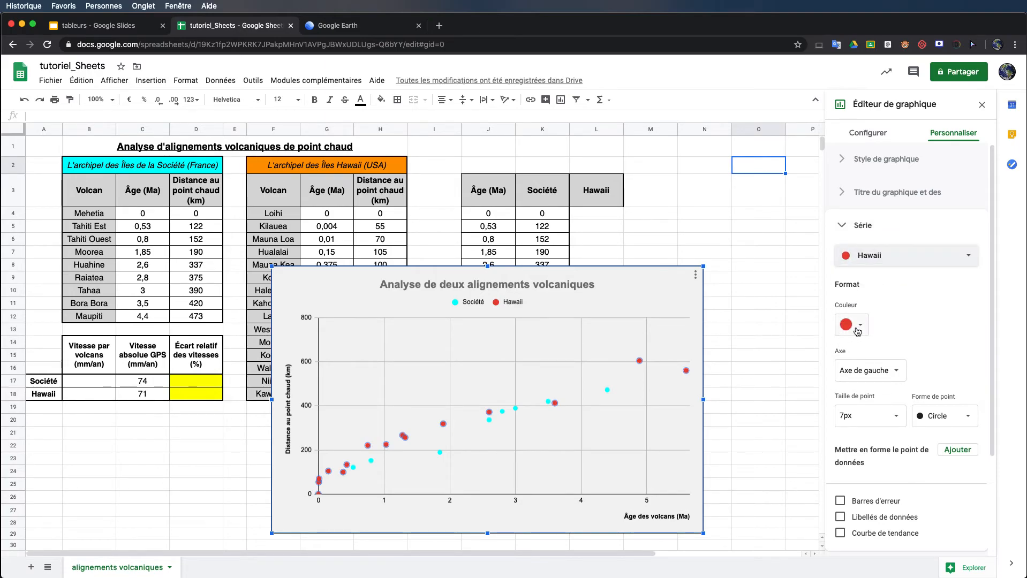
left_click(858, 325)
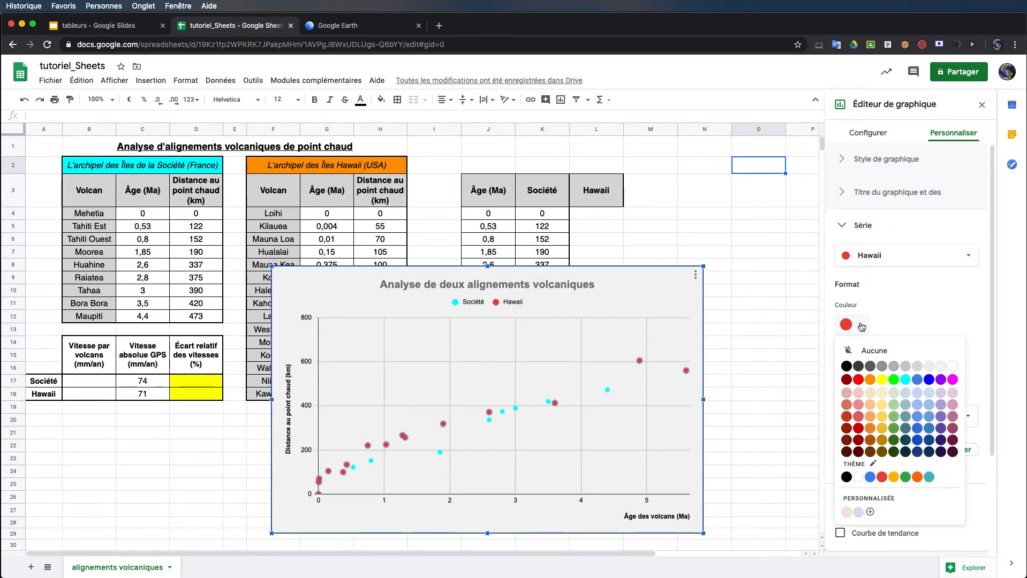
left_click(871, 380)
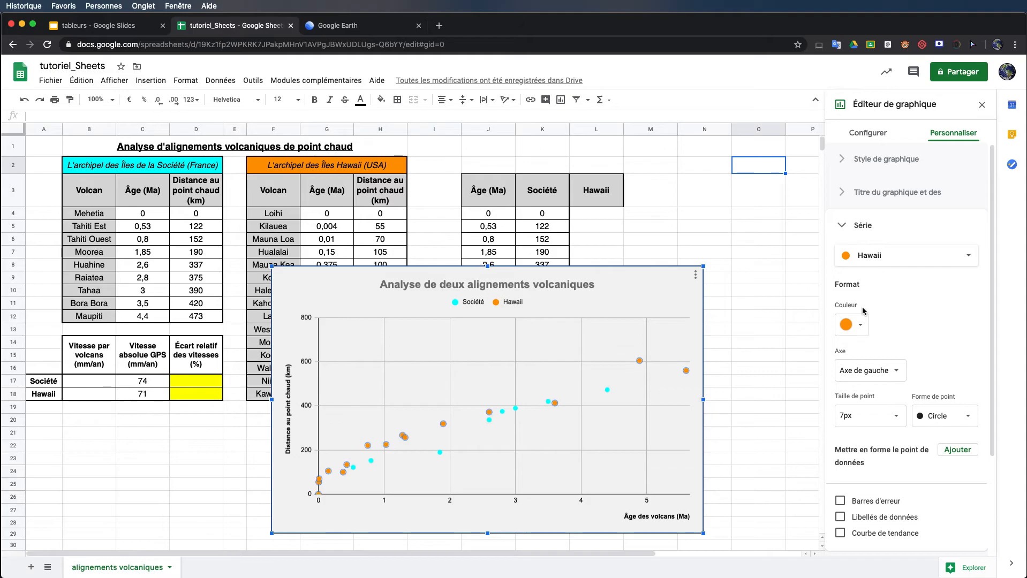
Change the Hawaii series points to triangles and set their size to 10px.
left_click(971, 418)
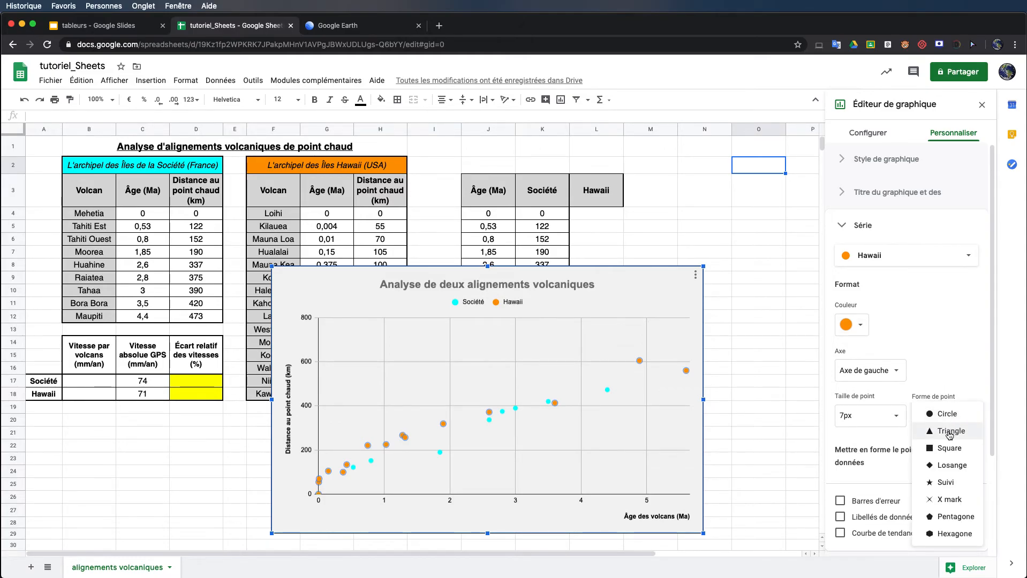
left_click(950, 433)
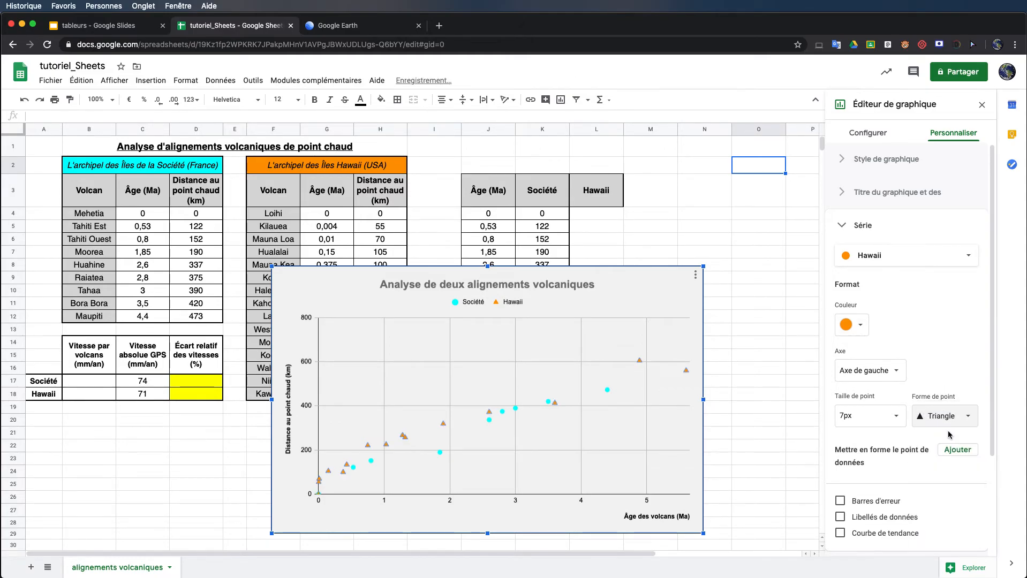
left_click(893, 423)
left_click(863, 492)
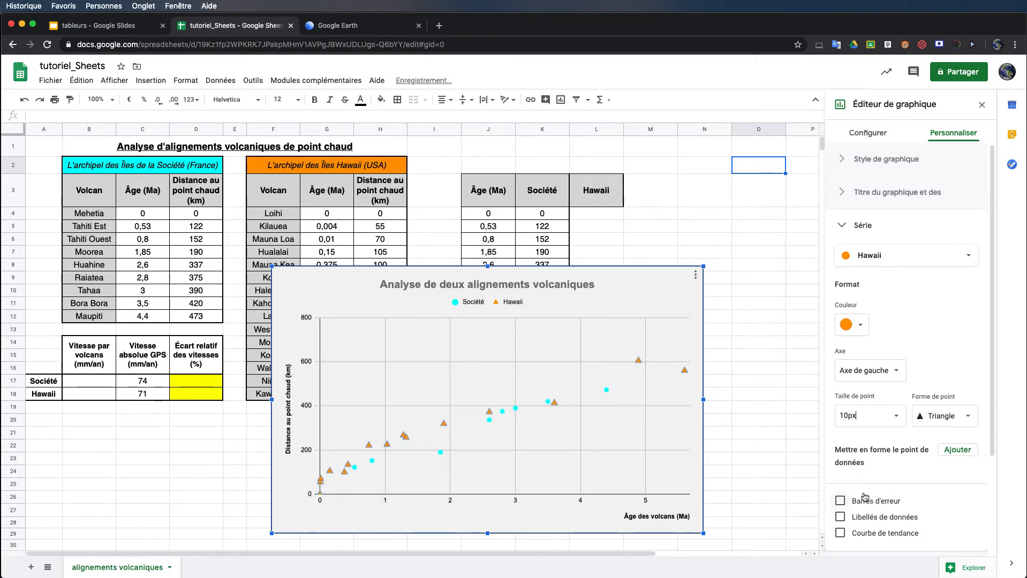
Change the Société series points to triangles and set their size to 10px.
left_click(960, 254)
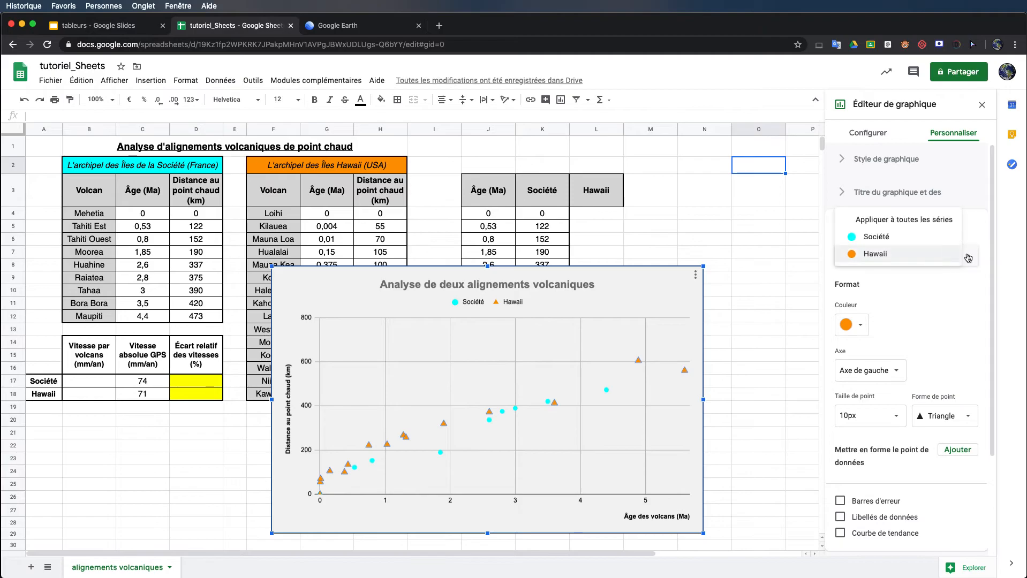
left_click(874, 238)
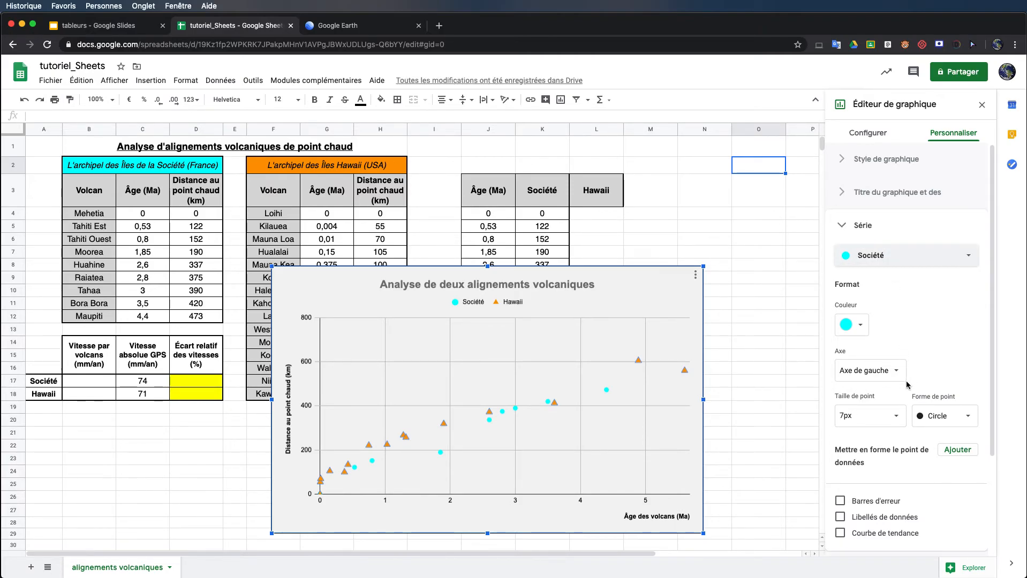
left_click(966, 416)
left_click(950, 431)
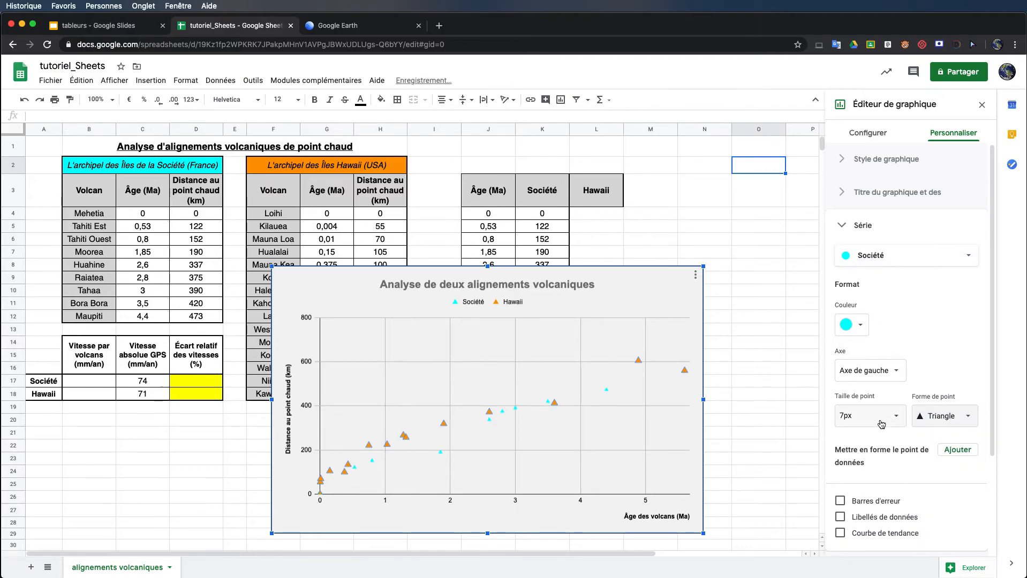
left_click(873, 416)
left_click(869, 490)
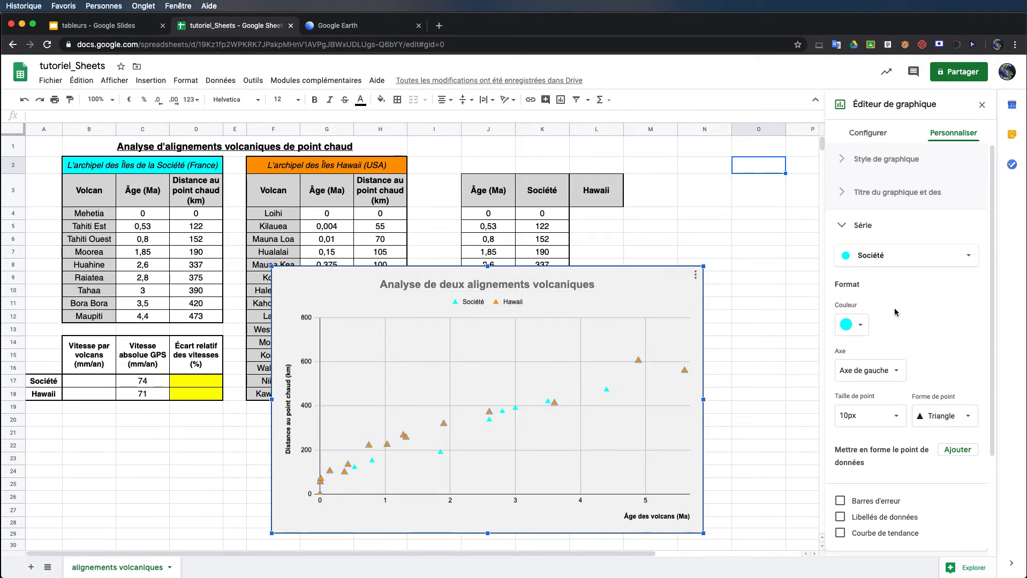
Add a linear trendline to the Société series and colour the line blue.
scroll(894, 312, "down", 3)
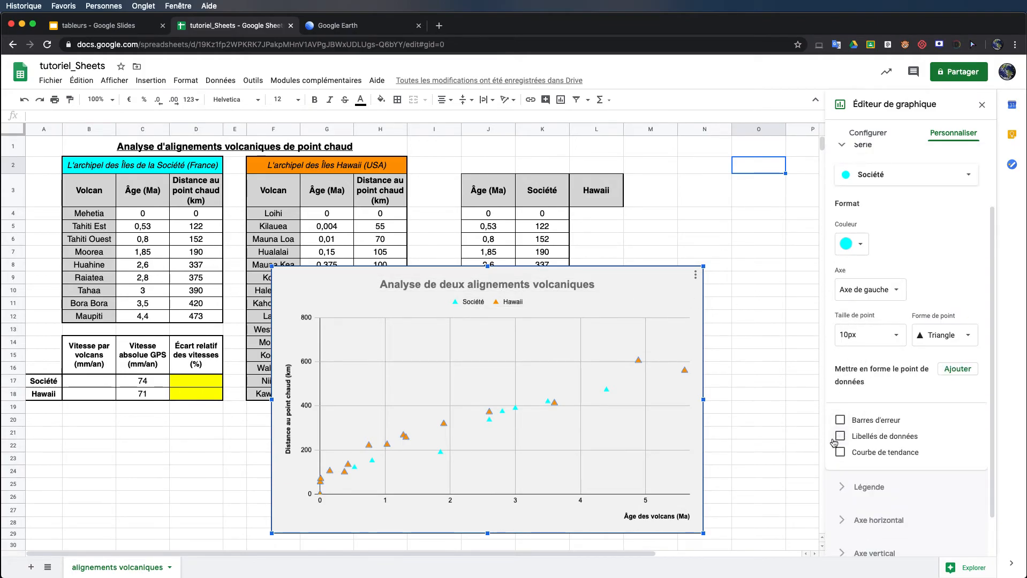
left_click(840, 452)
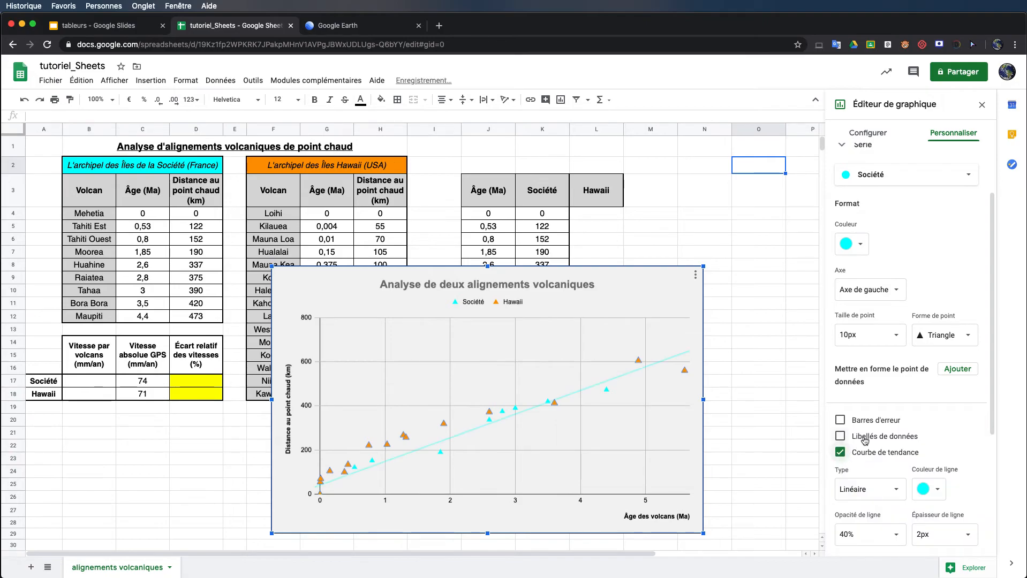
scroll(872, 397, "down", 5)
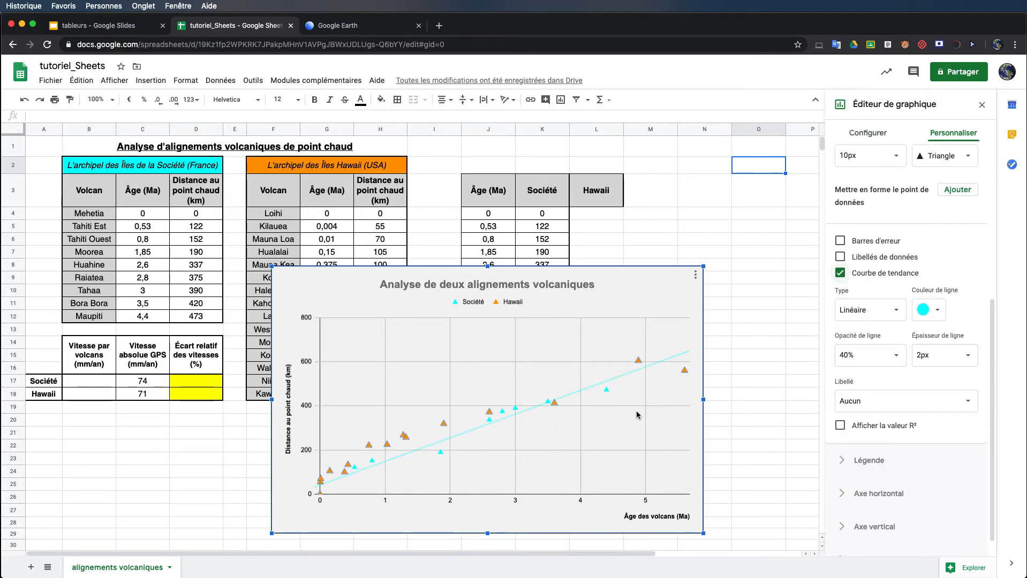
left_click(941, 315)
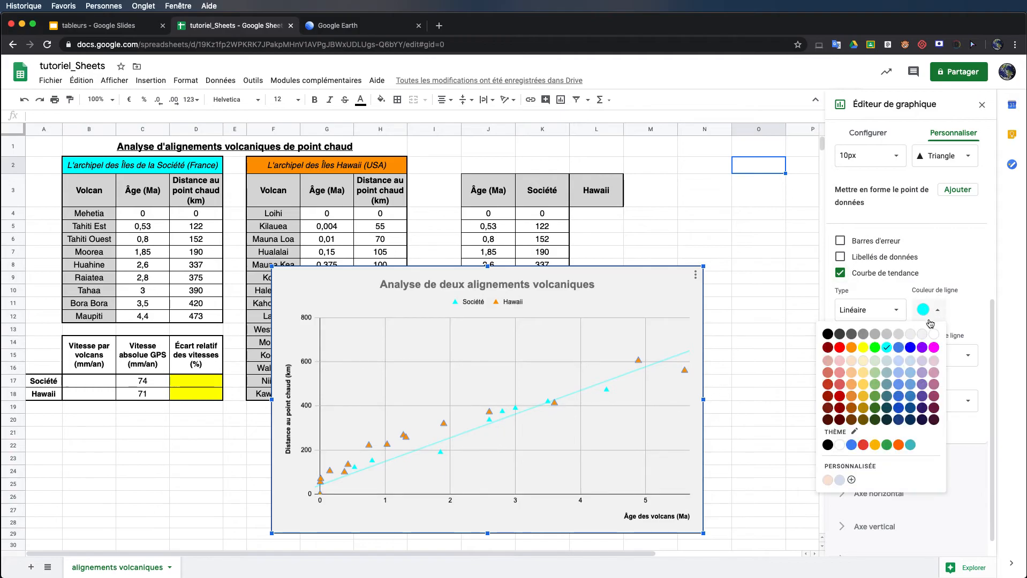
left_click(900, 354)
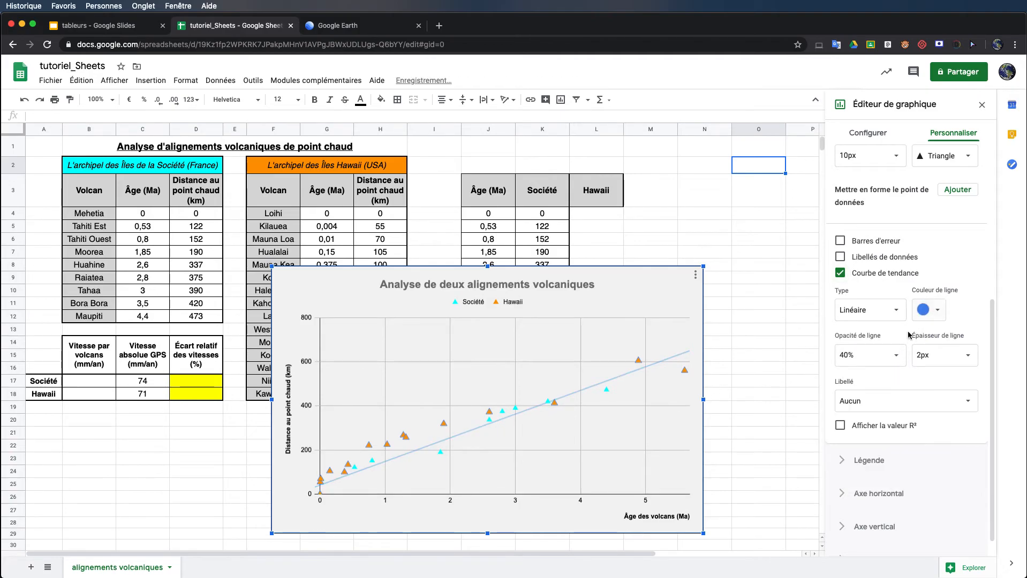
Set the Société trendline's opacity to 80% and use its equation as the legend label.
left_click(897, 355)
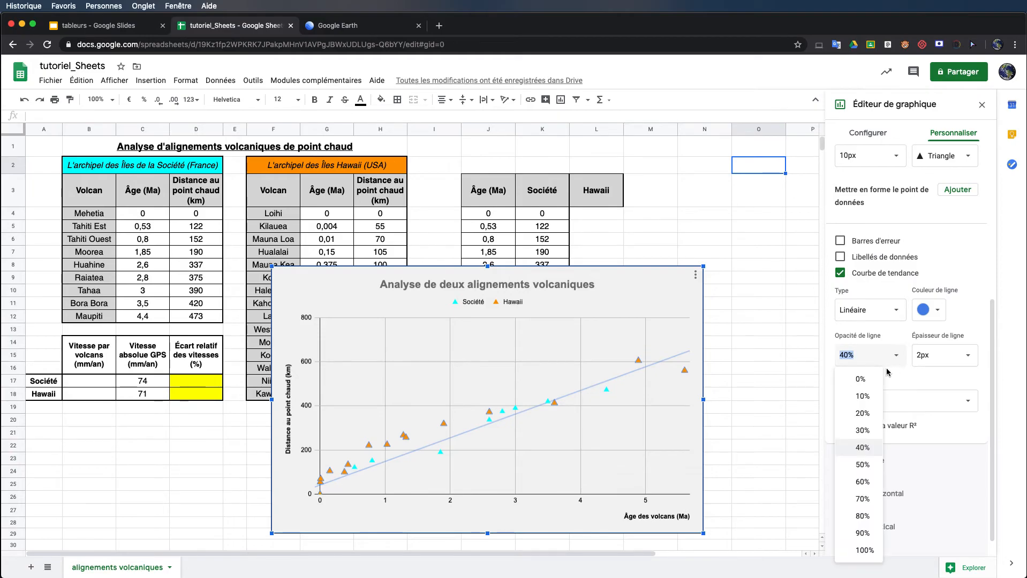
left_click(864, 517)
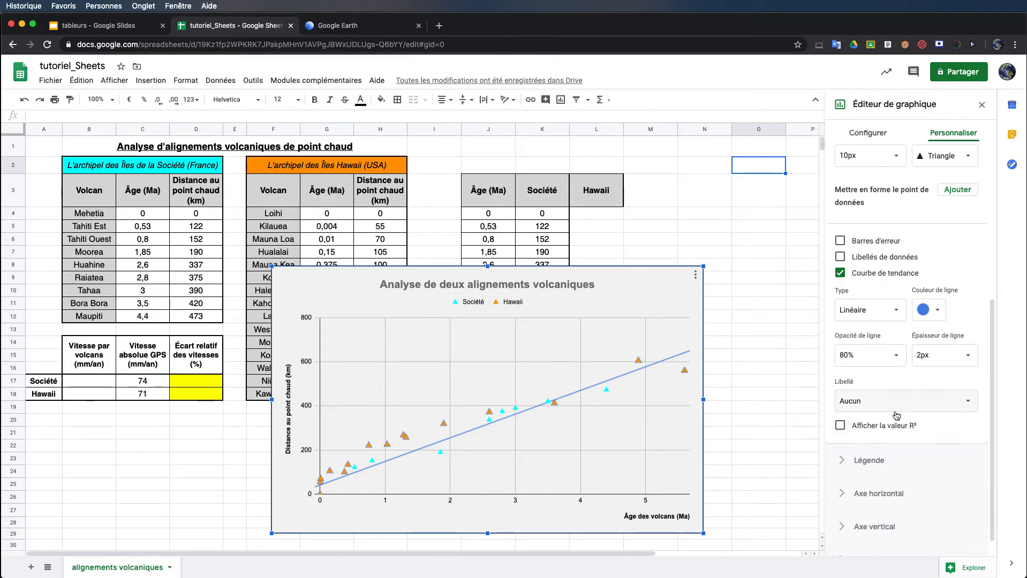
left_click(970, 403)
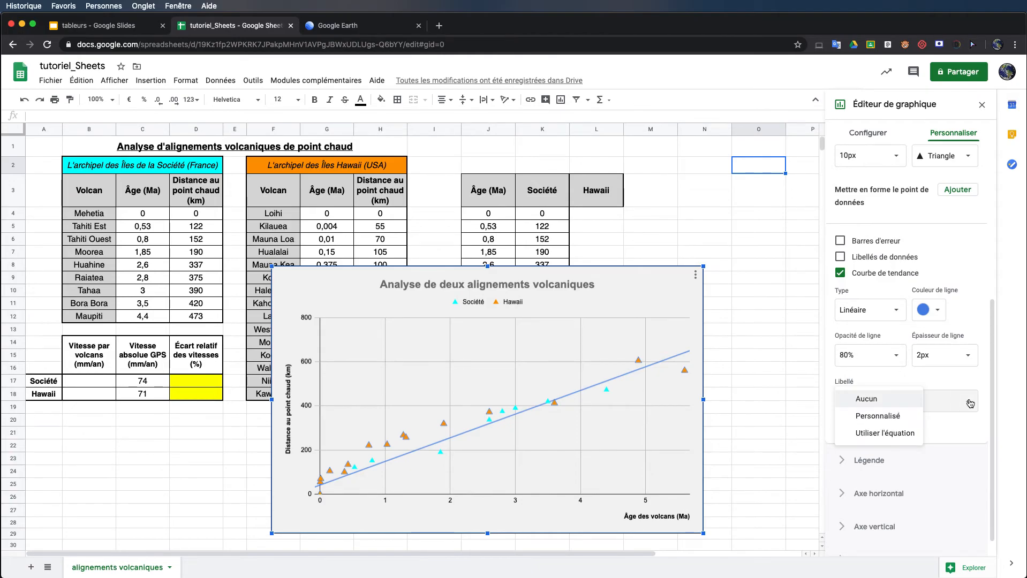
left_click(870, 435)
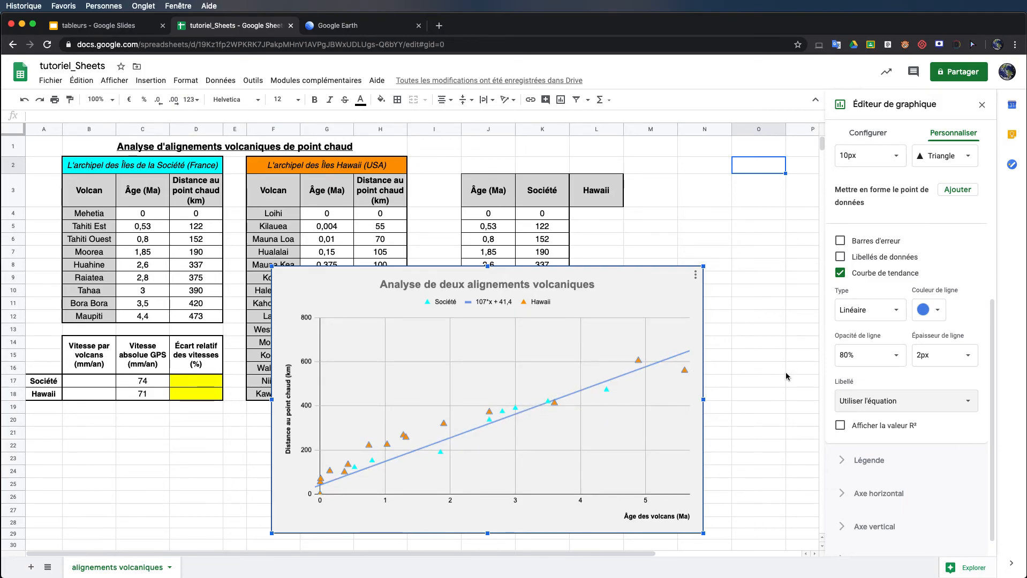
Add a linear trendline to the Hawaii series and use its equation as the legend label.
scroll(911, 300, "up", 3)
scroll(912, 302, "up", 3)
left_click(921, 256)
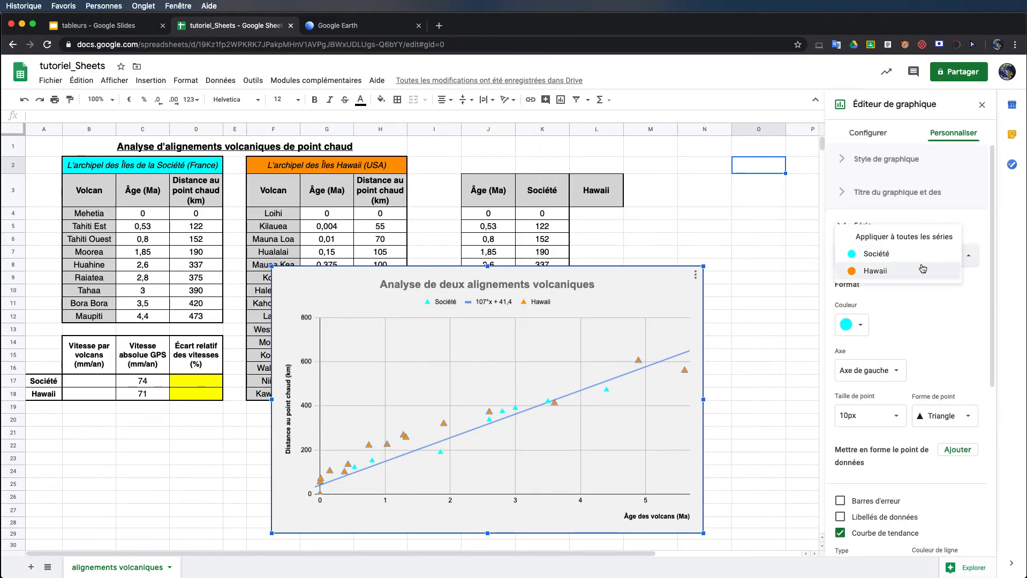
left_click(901, 272)
scroll(897, 369, "down", 3)
left_click(845, 405)
scroll(846, 407, "down", 2)
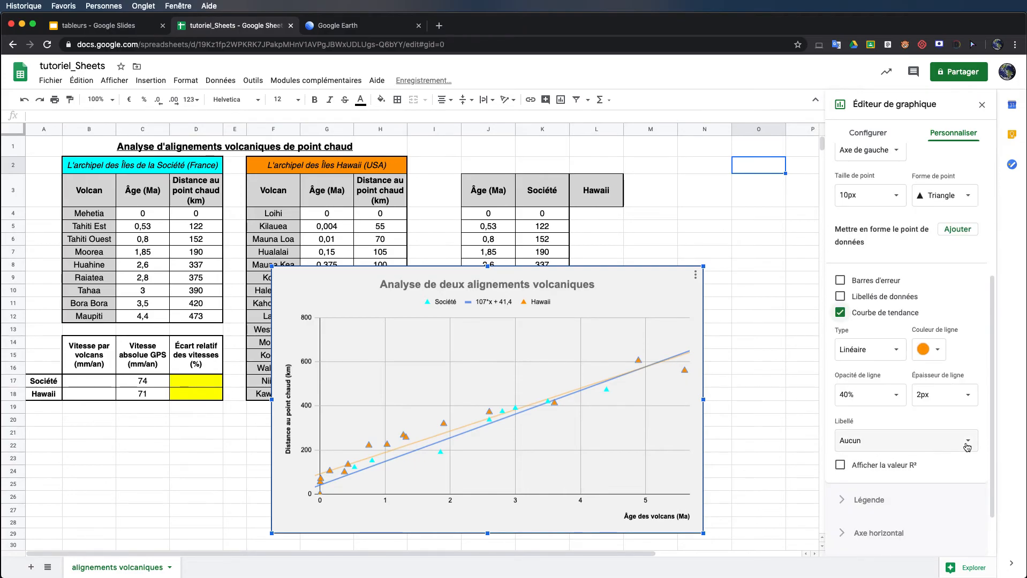
left_click(967, 447)
left_click(902, 471)
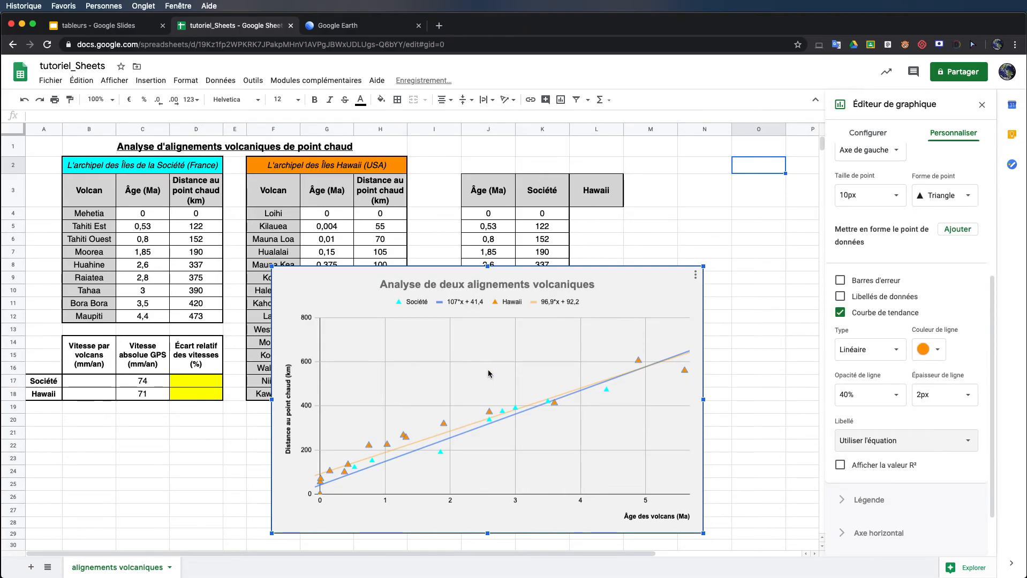
Display the R² value for the Hawaii trendline and for the Société trendline.
left_click(841, 466)
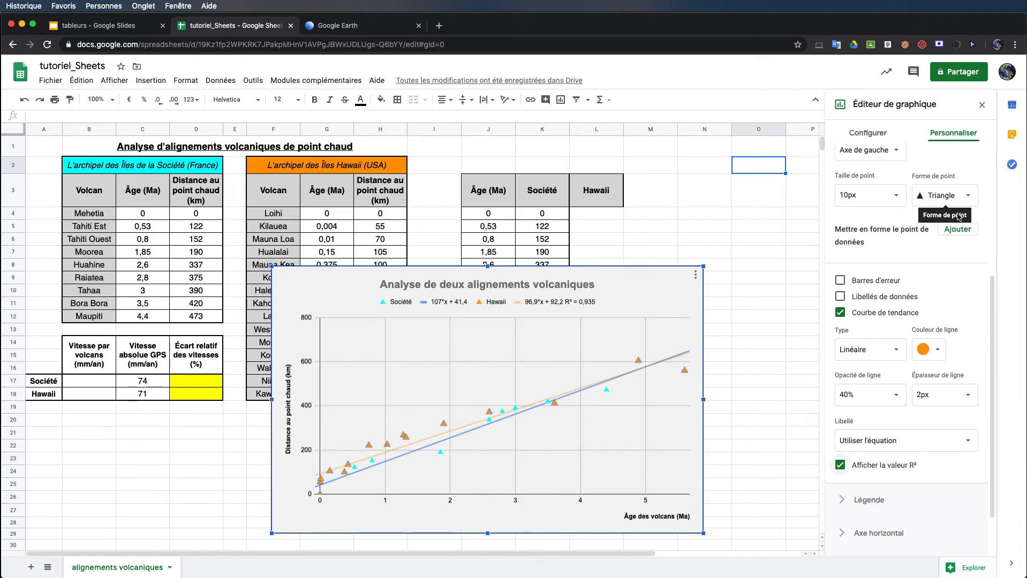
scroll(905, 255, "up", 3)
left_click(905, 170)
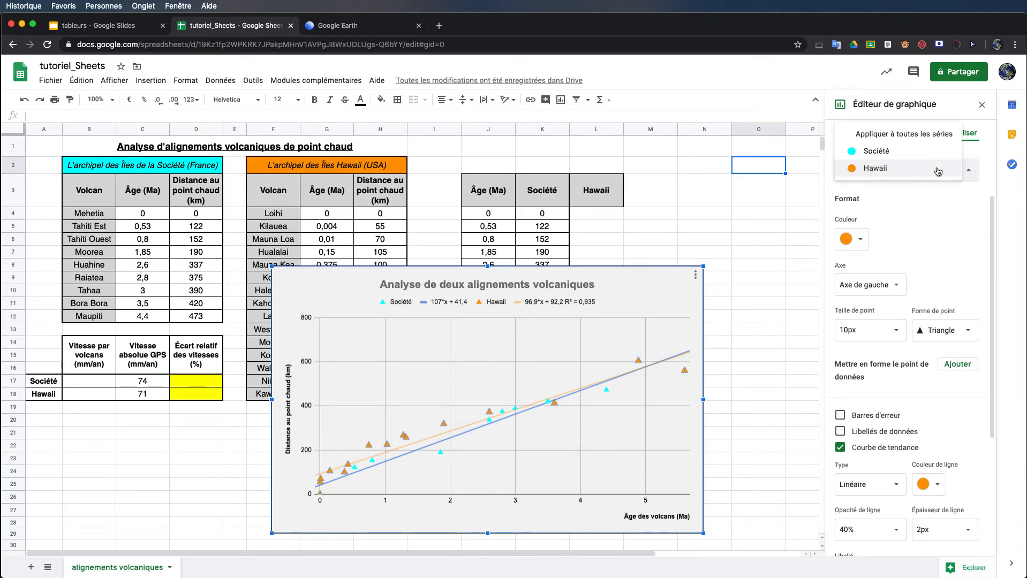
left_click(857, 145)
scroll(913, 490, "down", 3)
left_click(841, 491)
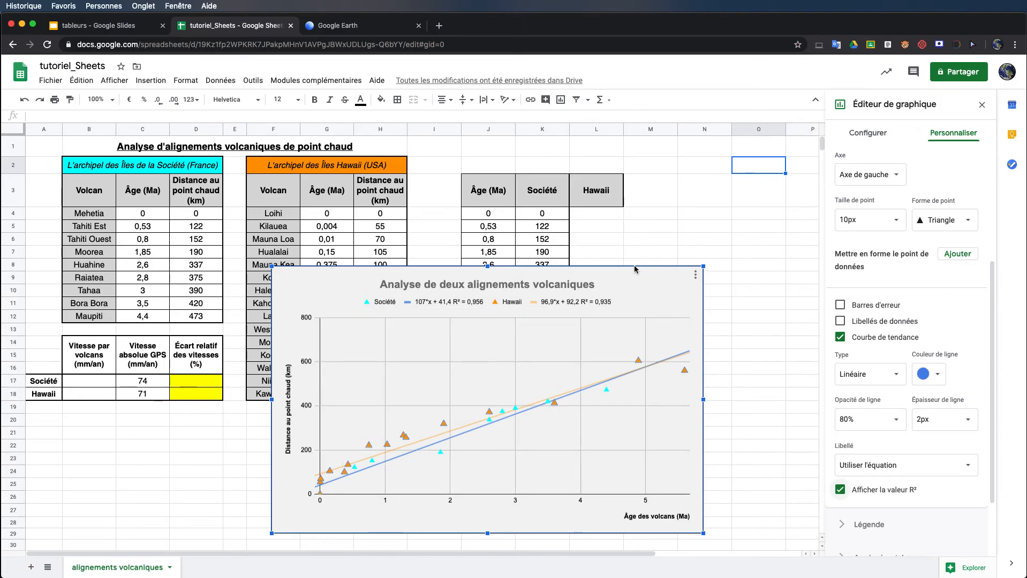
Close the chart editor and move the scatter plot beside the Hawaii table so that the data tables stay uncovered.
left_click_drag(631, 269, 682, 176)
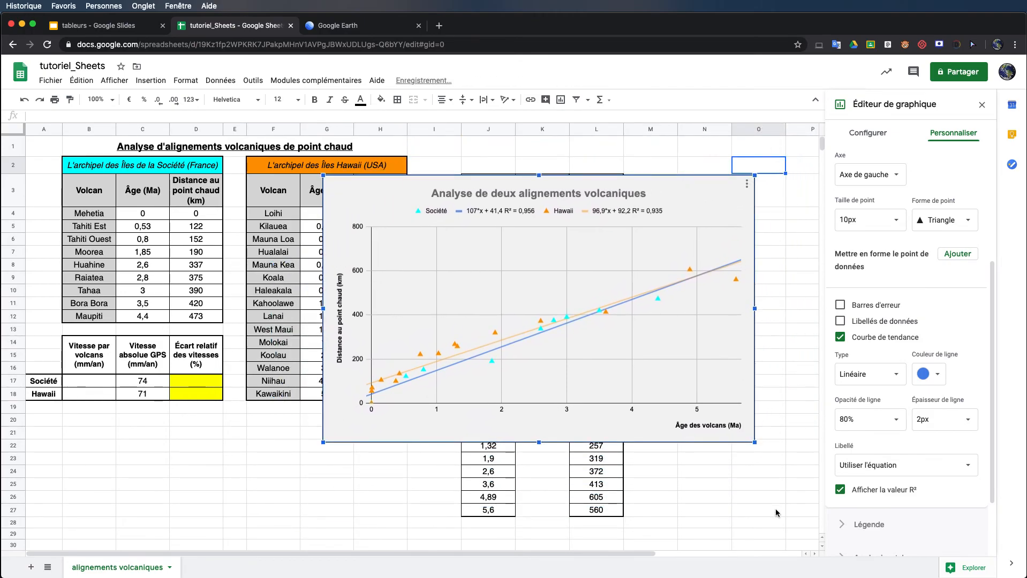
left_click(982, 104)
left_click(696, 185)
left_click_drag(690, 178, 796, 155)
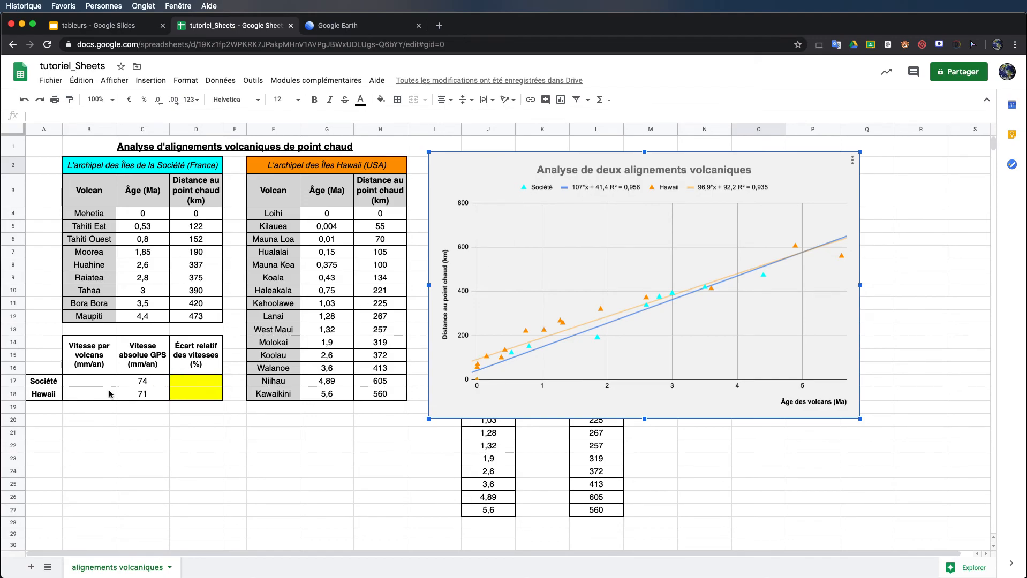
Fill in the volcano-based speeds (Vitesse par volcans) with 107 for Société and 96,9 for Hawaii.
left_click(89, 385)
type("10")
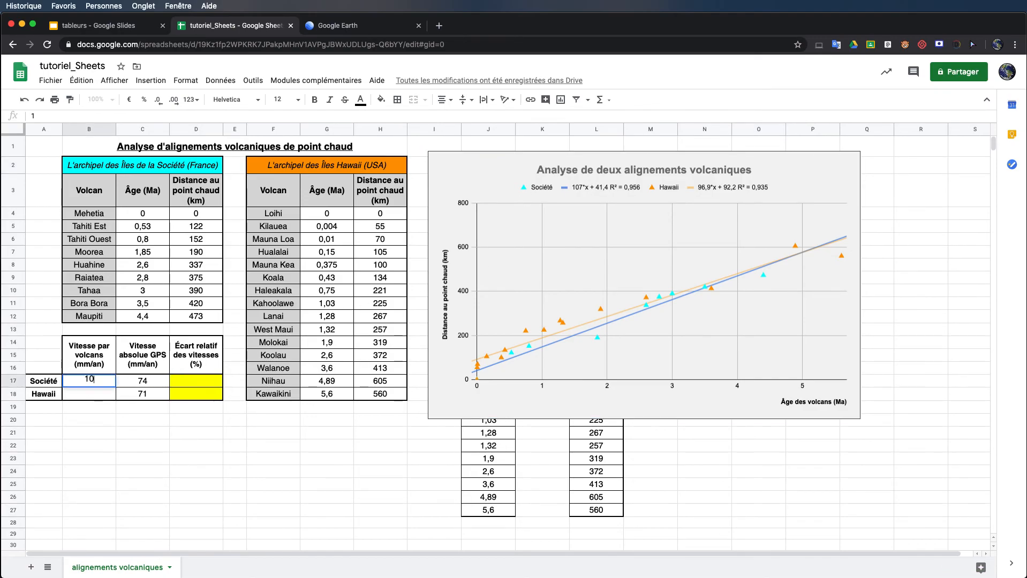
type("7")
left_click(90, 397)
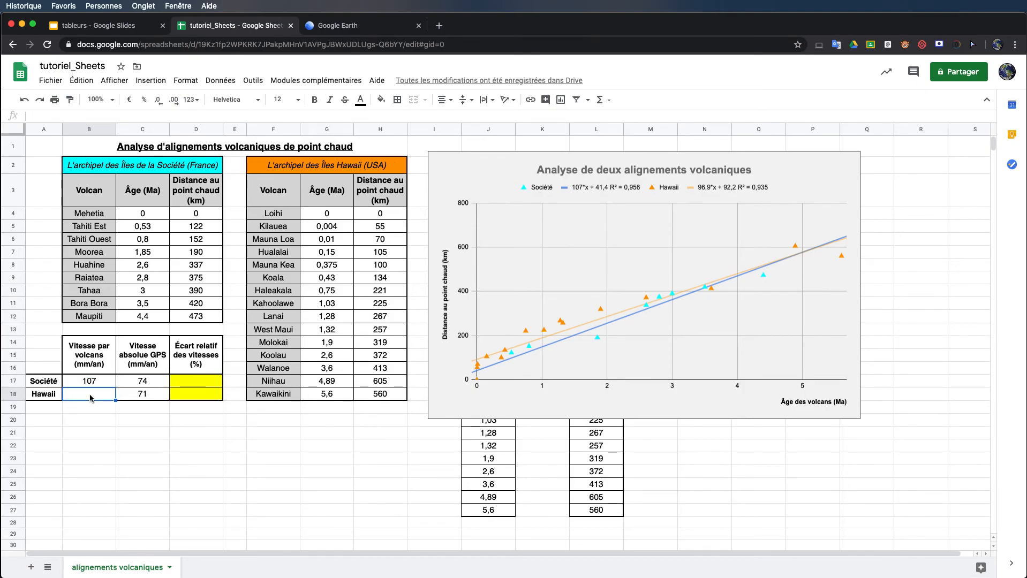
type("96,9")
key("Return")
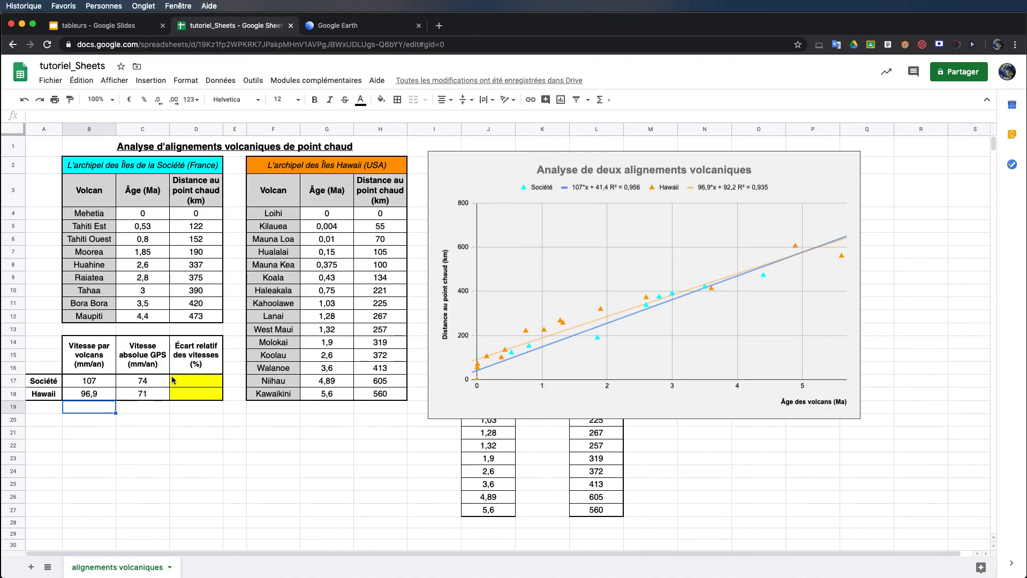
Calculate Société's relative speed deviation in D17 with the formula =abs(B17-C17)/C17.
left_click(188, 381)
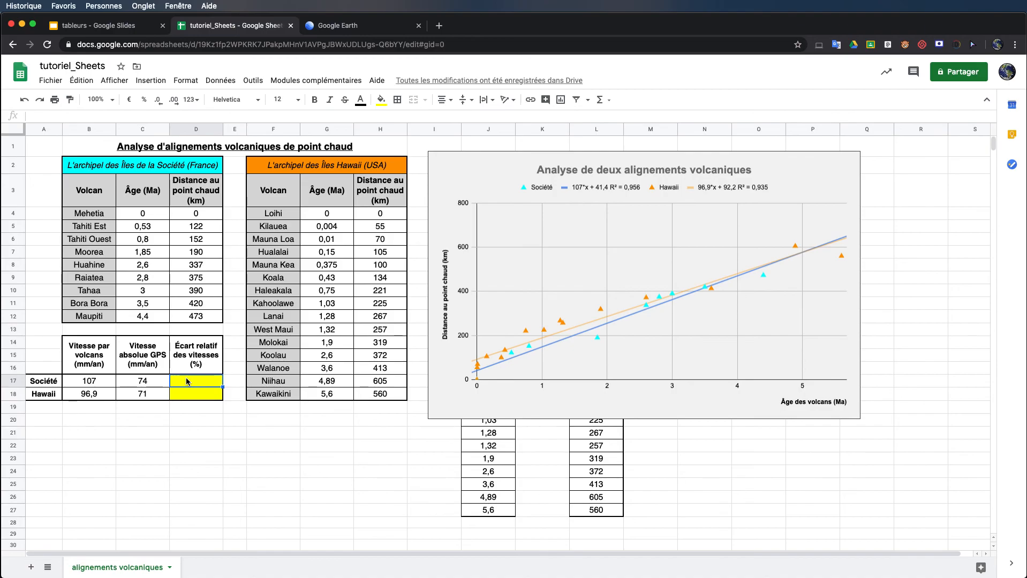
type("=")
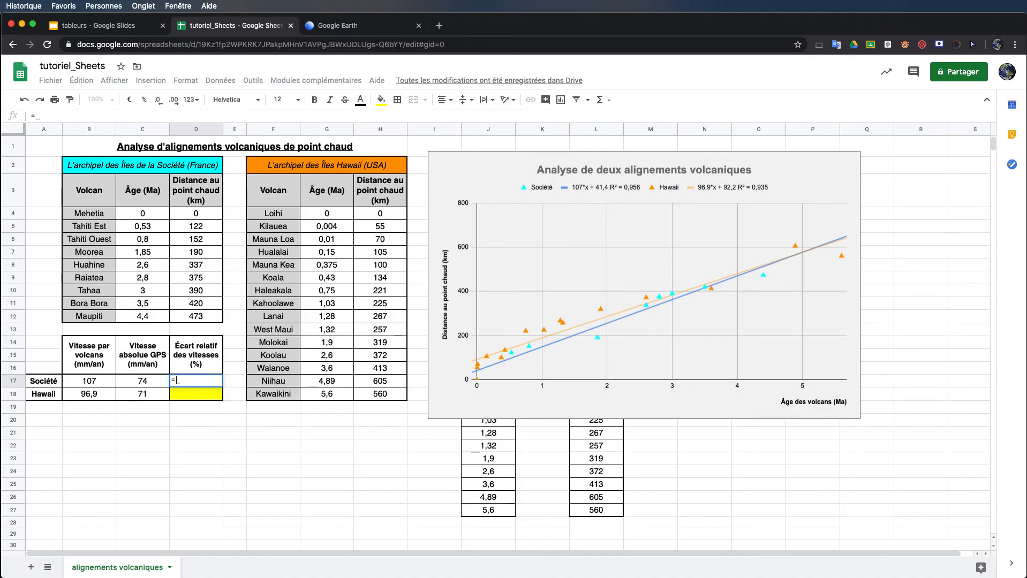
type("abs")
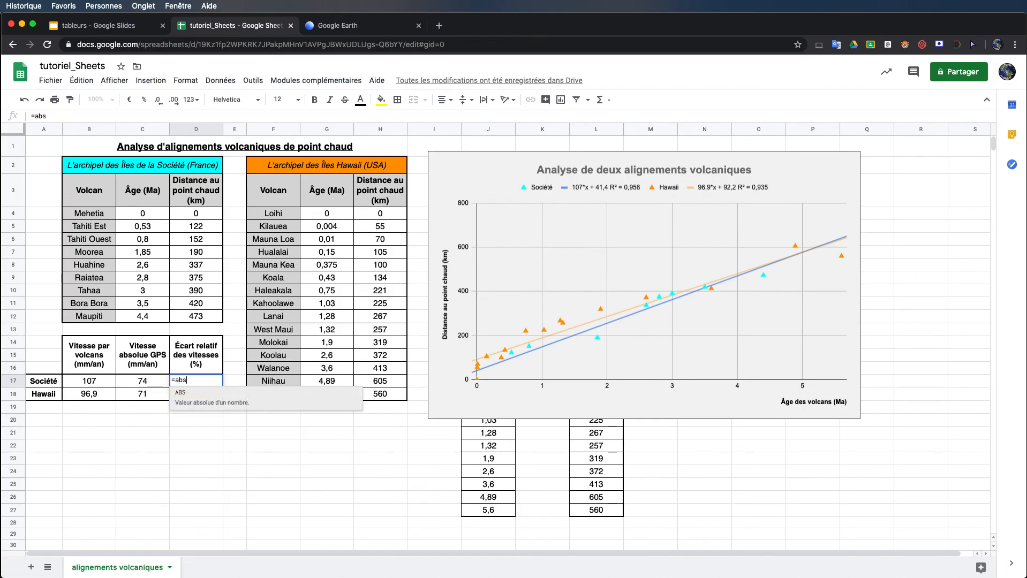
type("(")
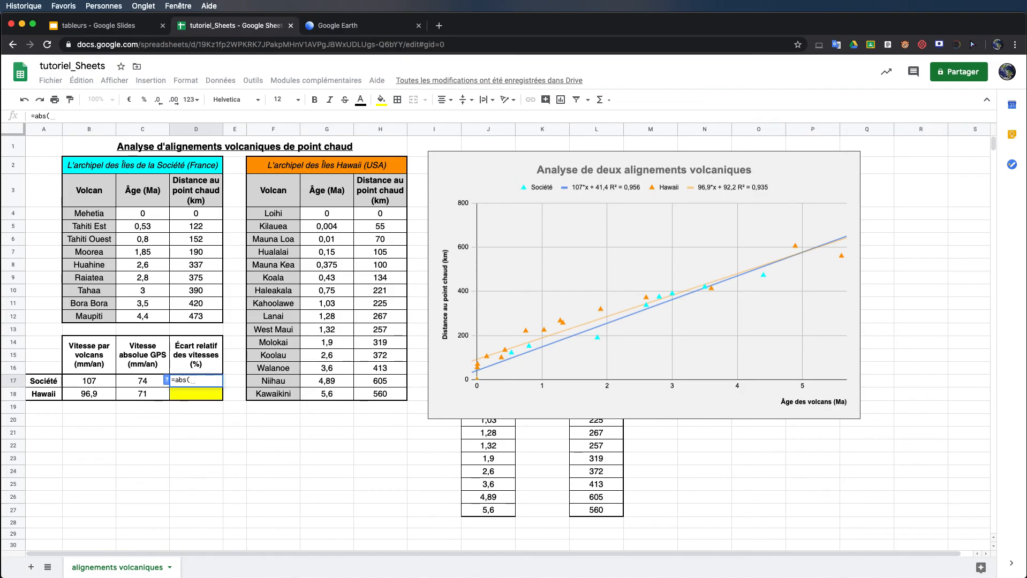
left_click(100, 383)
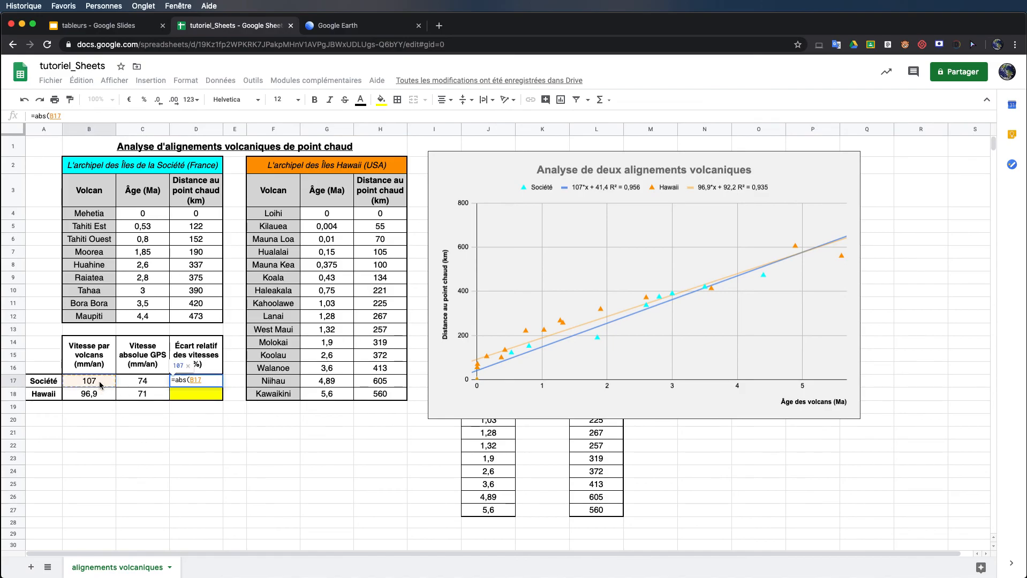
type("-")
left_click(141, 382)
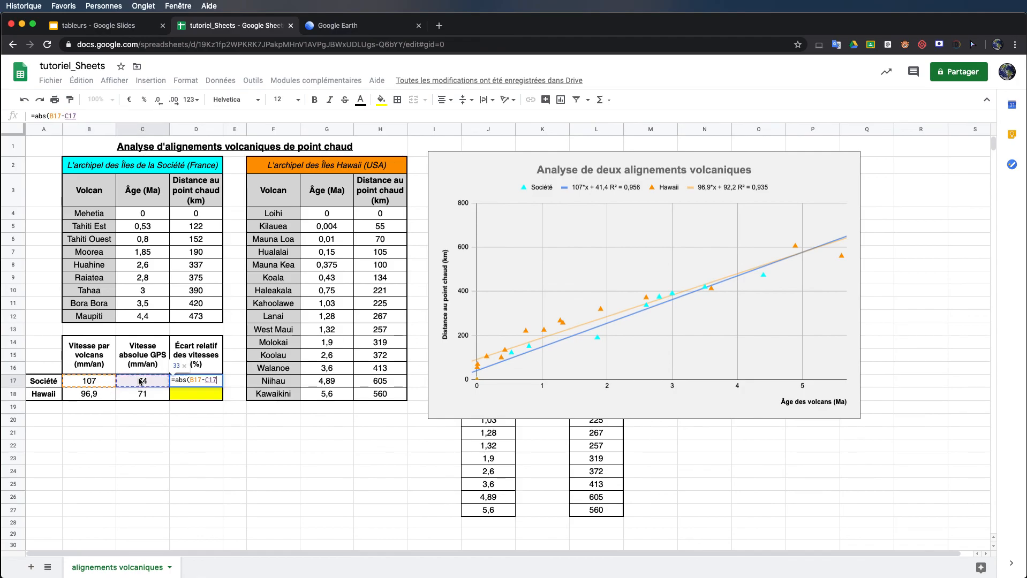
type(")")
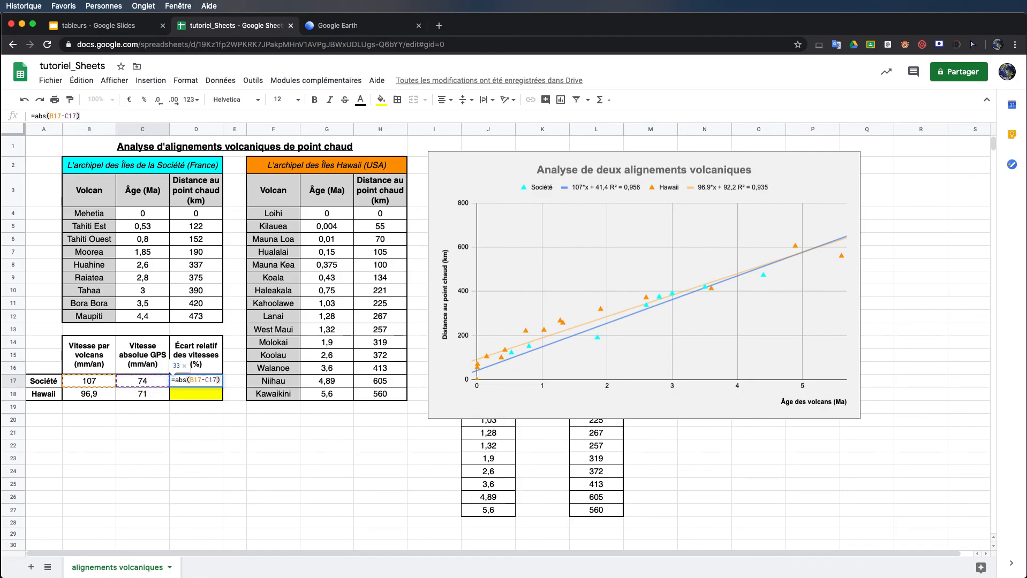
type("/")
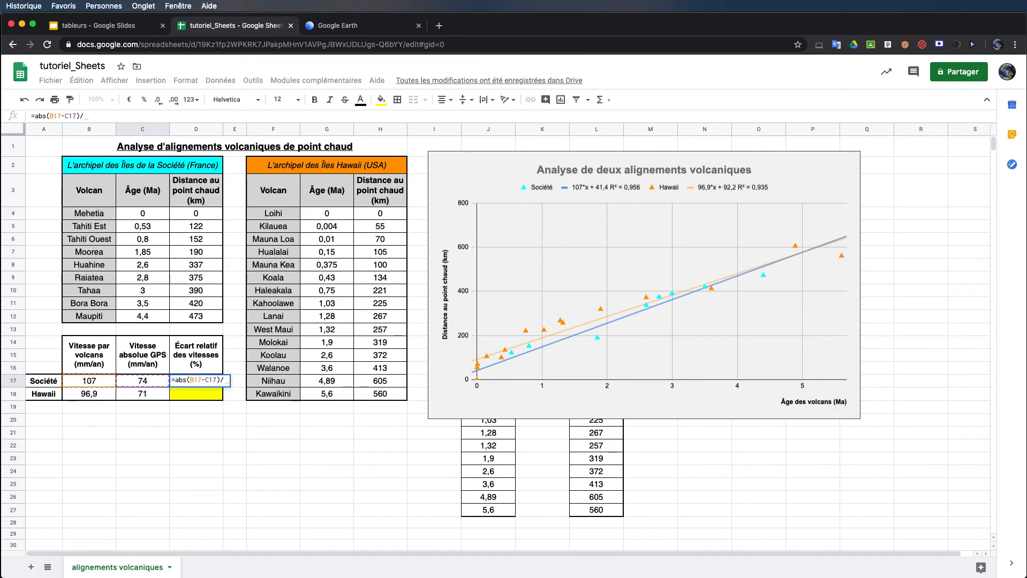
left_click(134, 385)
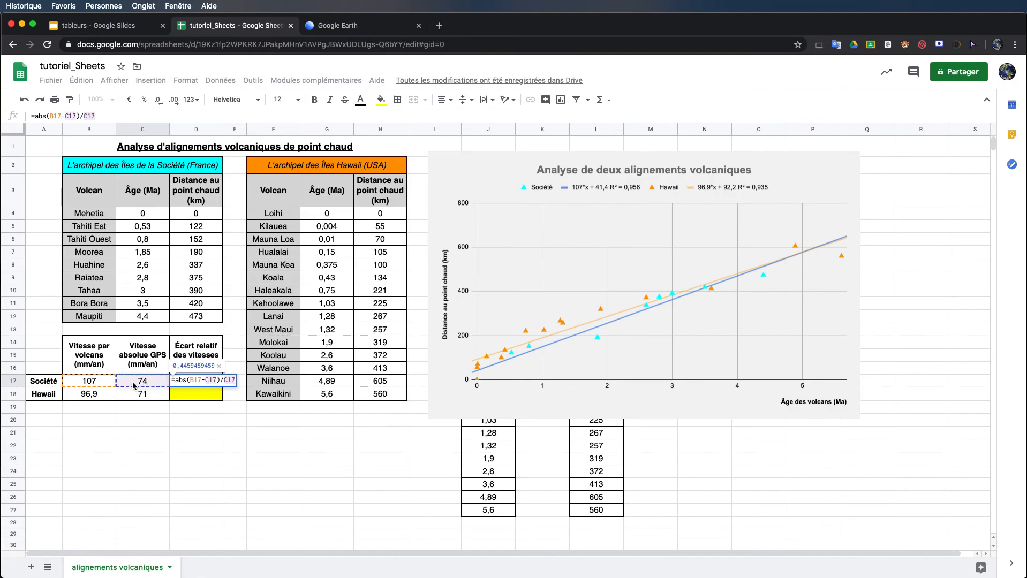
key("Return")
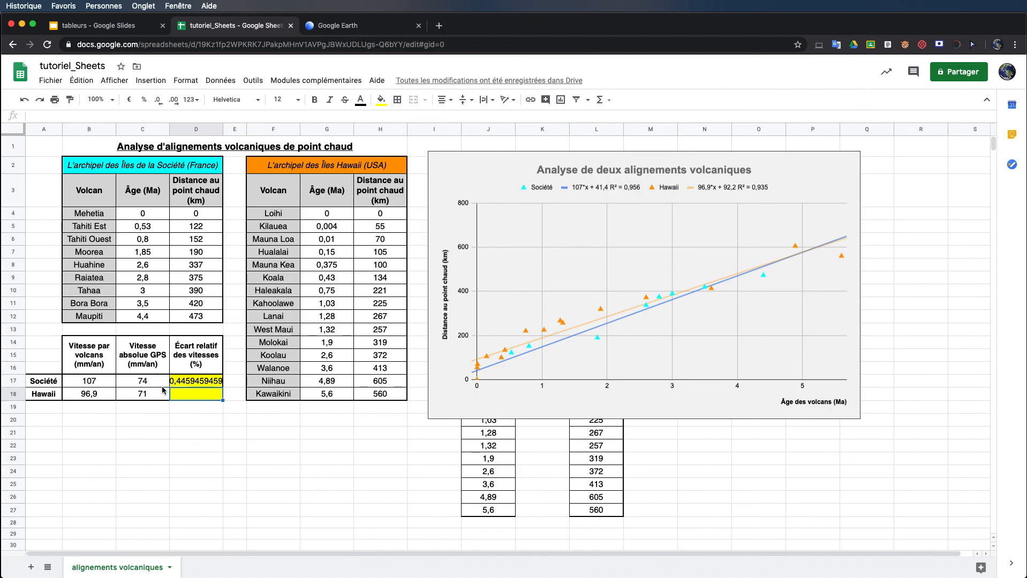
Reduce the displayed decimals of Société's relative deviation in D17 to two decimal places.
left_click(198, 386)
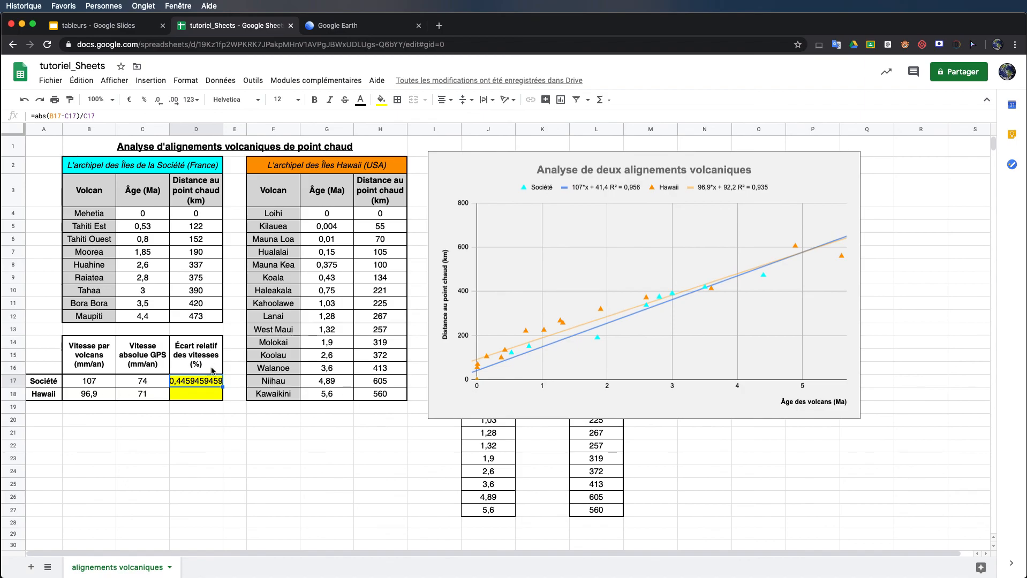
left_click(159, 102)
left_click(159, 102)
left_click(158, 103)
left_click(159, 102)
left_click(159, 103)
left_click(158, 103)
left_click(159, 103)
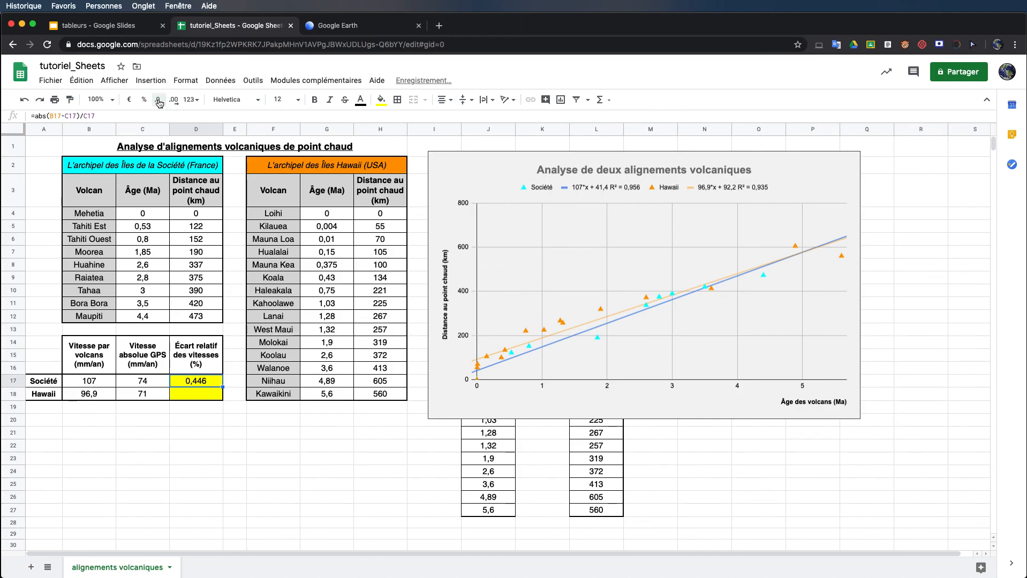
left_click(158, 103)
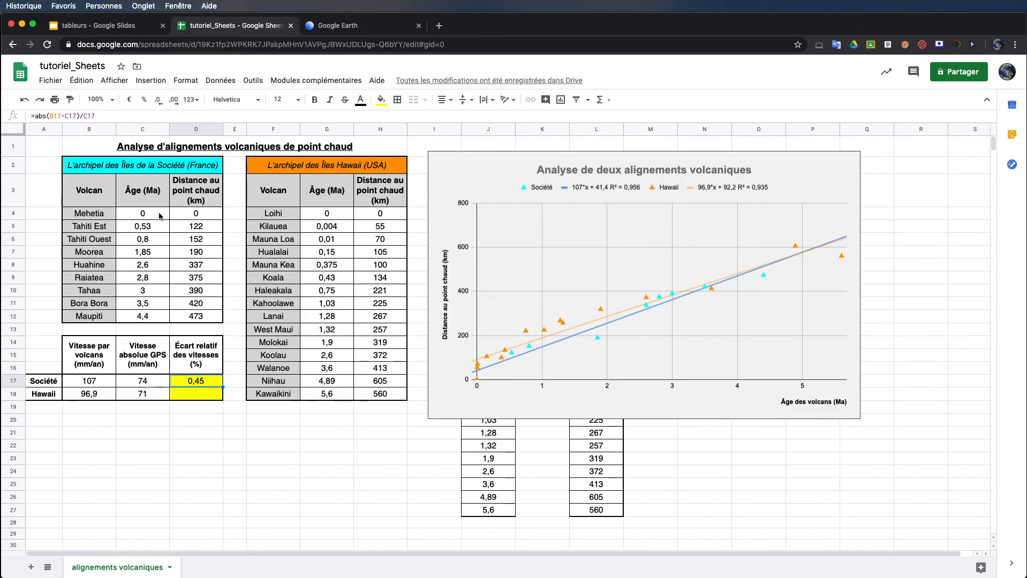
Convert Société's relative deviation to a percentage by appending *100 to the formula in D17.
left_click(104, 117)
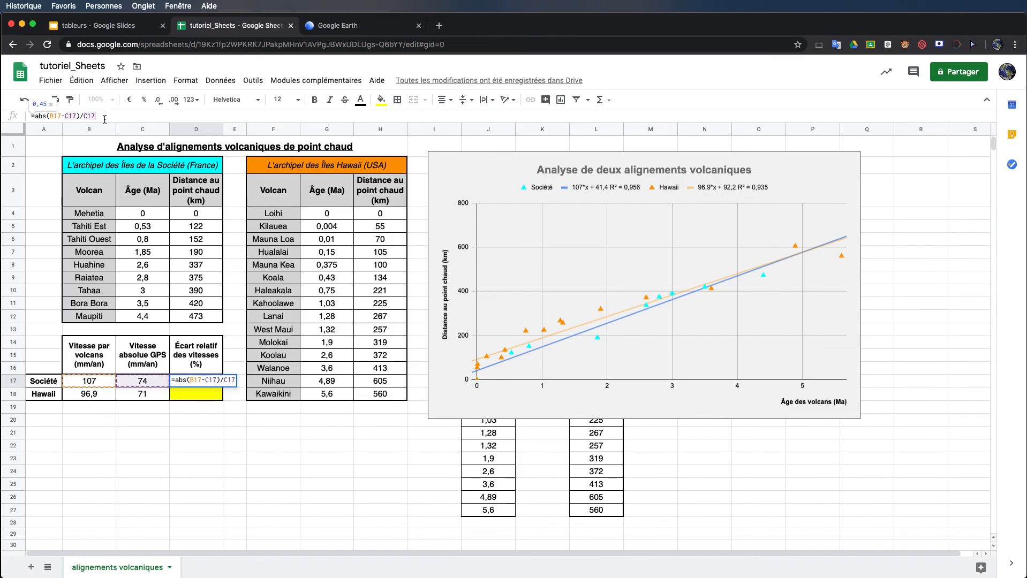
type("*100")
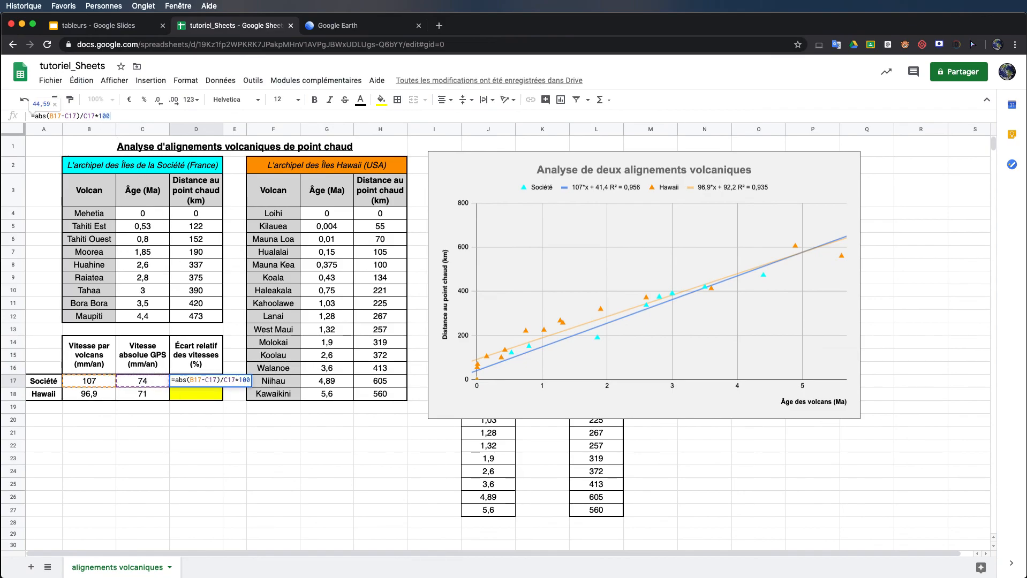
key("Return")
Display Société's relative deviation in D17 as a whole number without decimals.
left_click(203, 382)
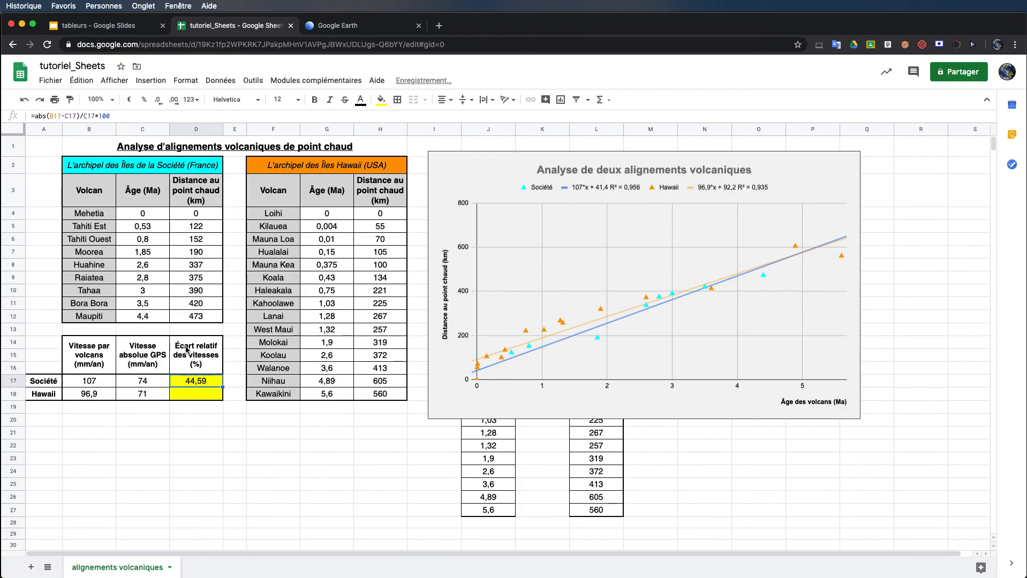
left_click(159, 100)
left_click(159, 100)
left_click(152, 485)
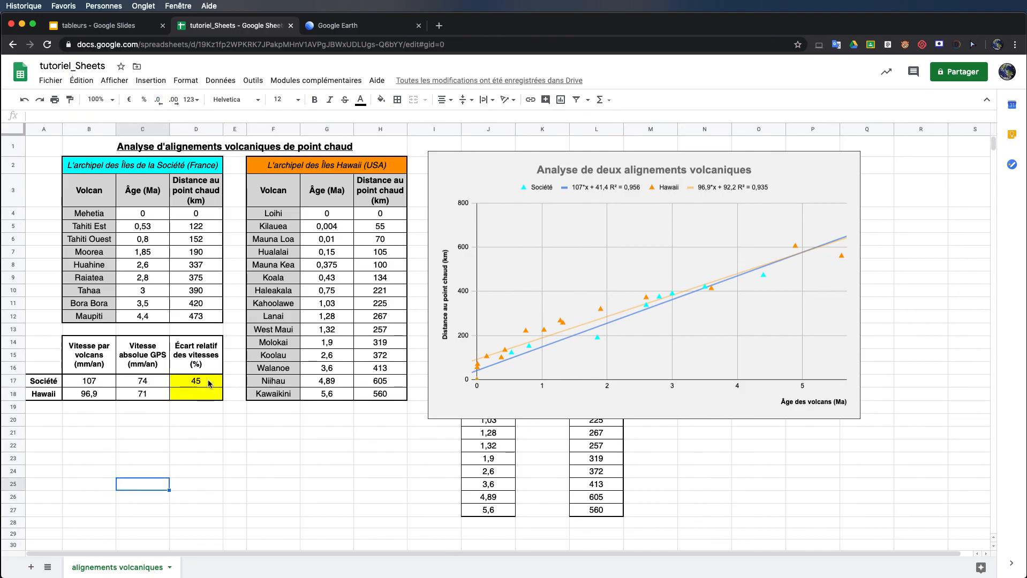
Copy the relative deviation formula from D17 down to the Hawaii row in D18.
left_click(209, 384)
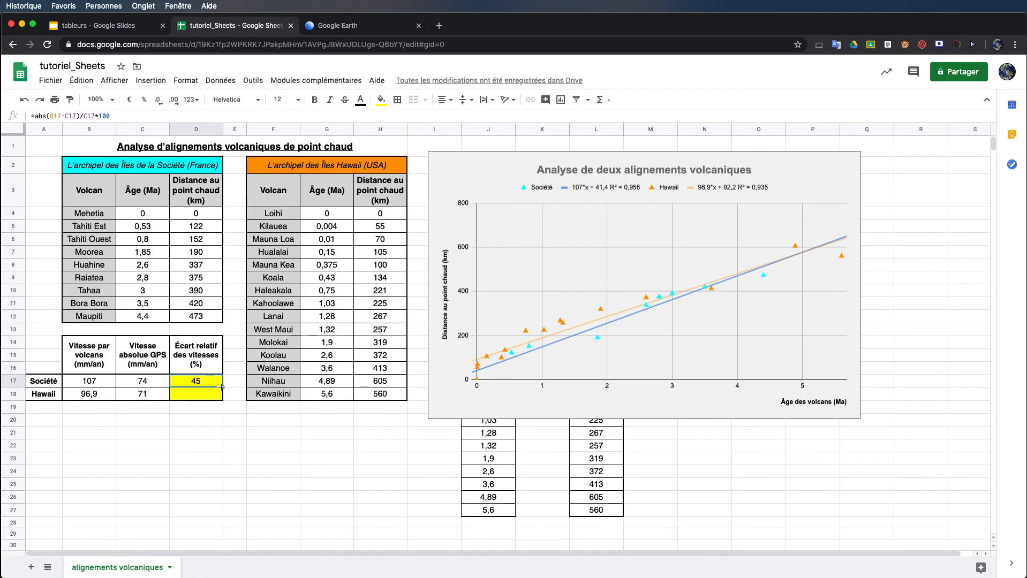
left_click_drag(223, 386, 219, 393)
left_click(189, 432)
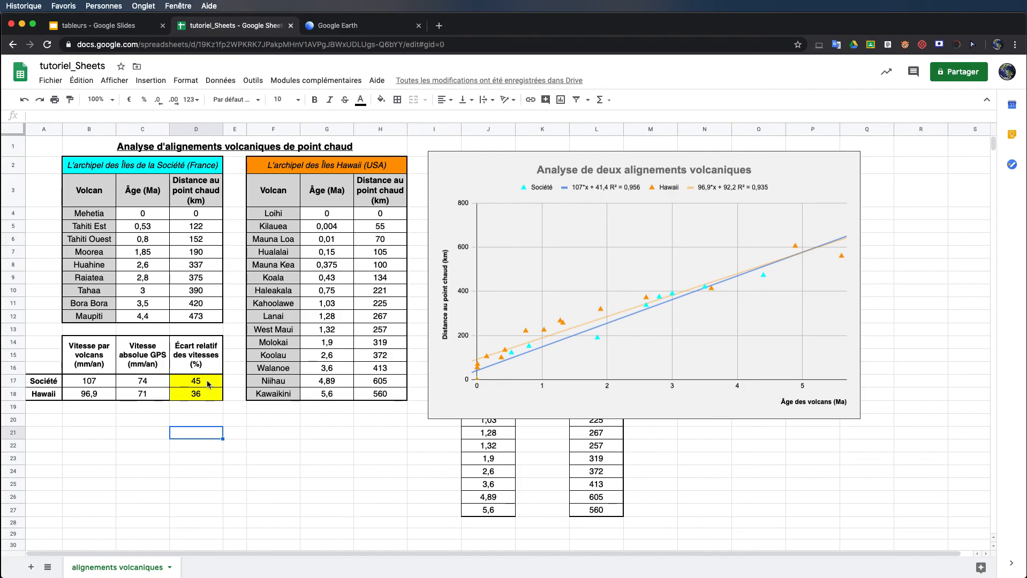
left_click(45, 142)
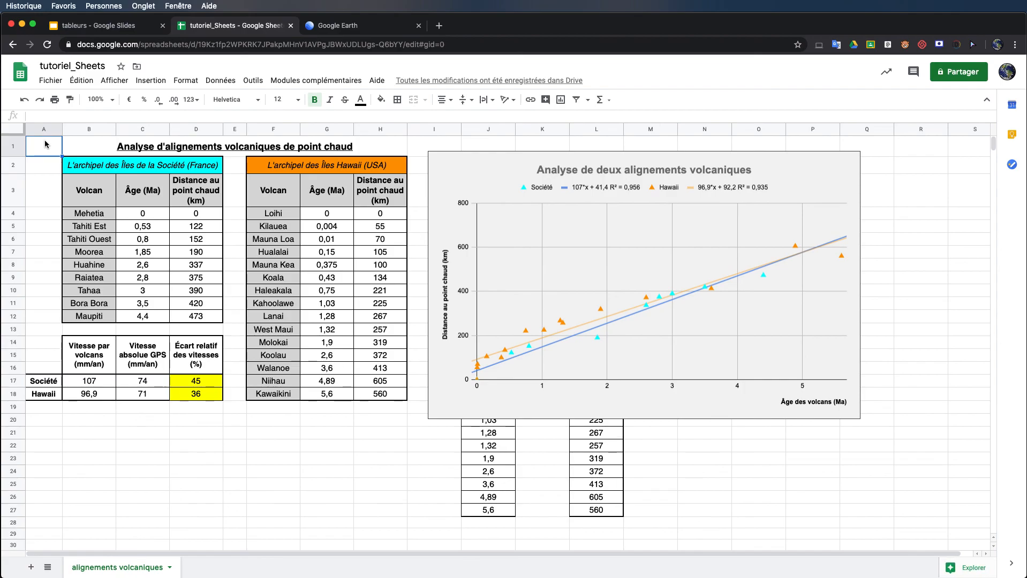